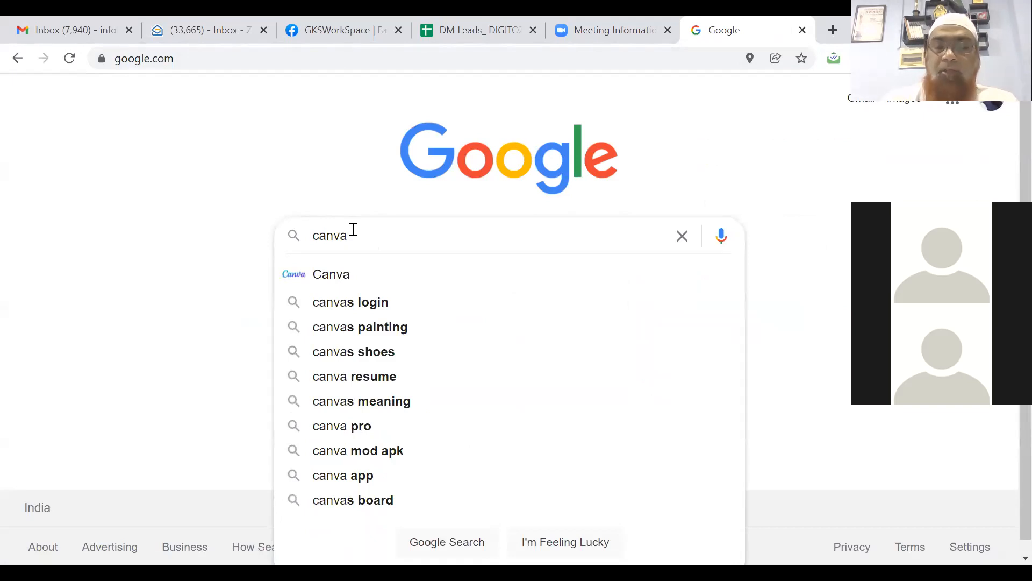
Step: Run a Google search for 'canva'
key(Return)
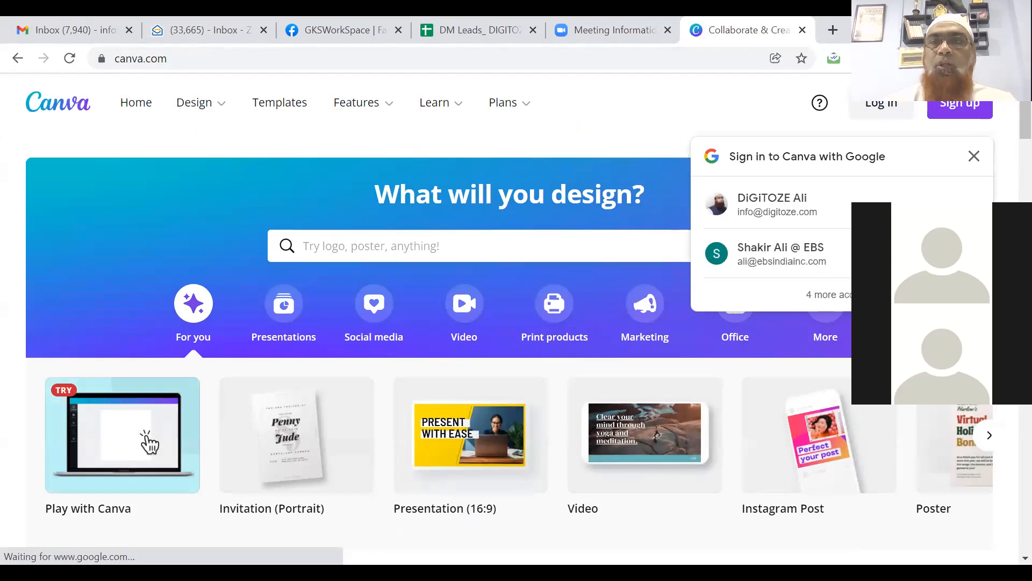
Step: Start logging in to Canva using the Continue with Google option
click(959, 112)
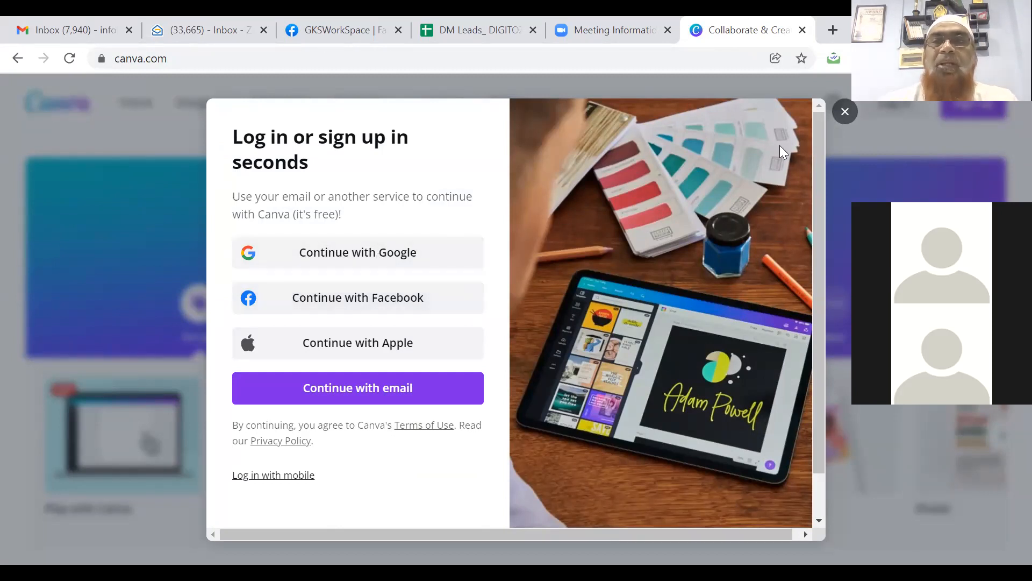
click(845, 112)
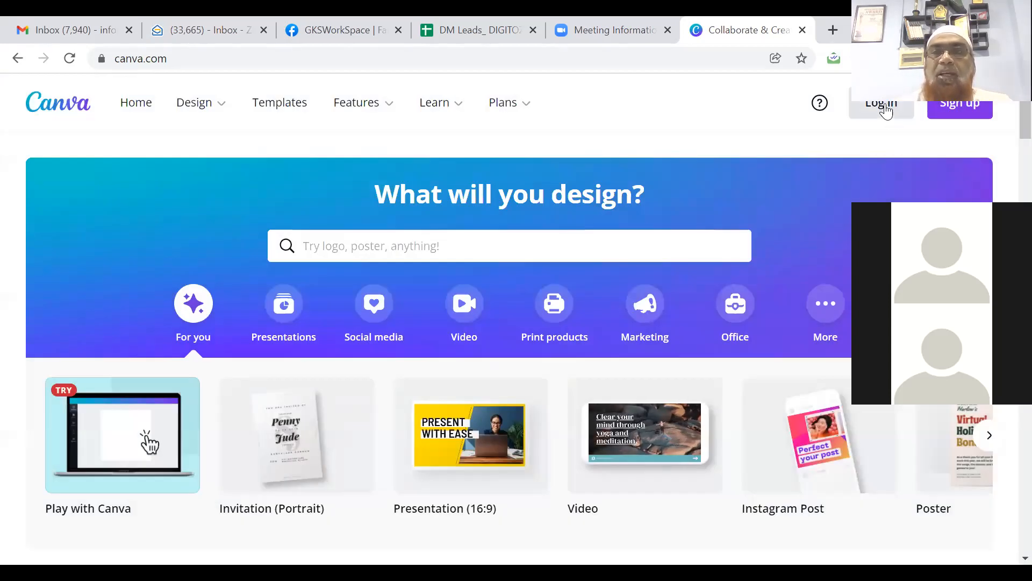
click(886, 110)
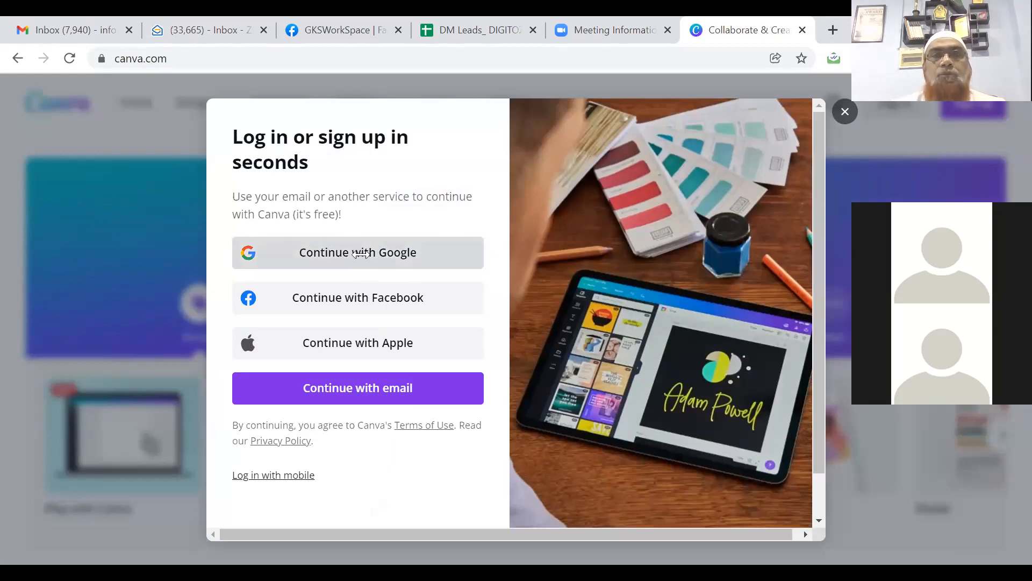
click(360, 253)
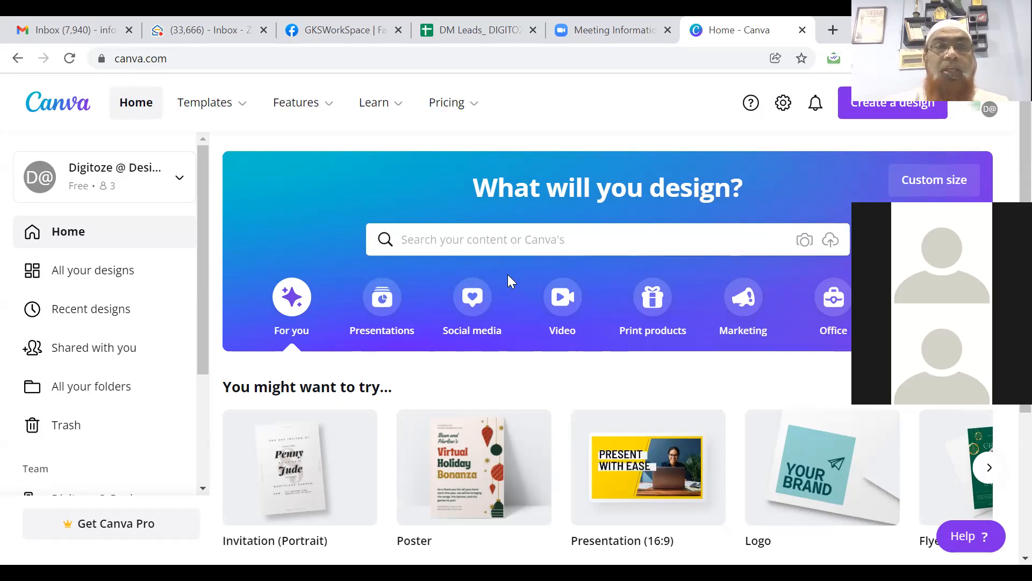
Step: Search Canva's templates for 'logo' and browse the Logo template results
click(476, 243)
text(logo)
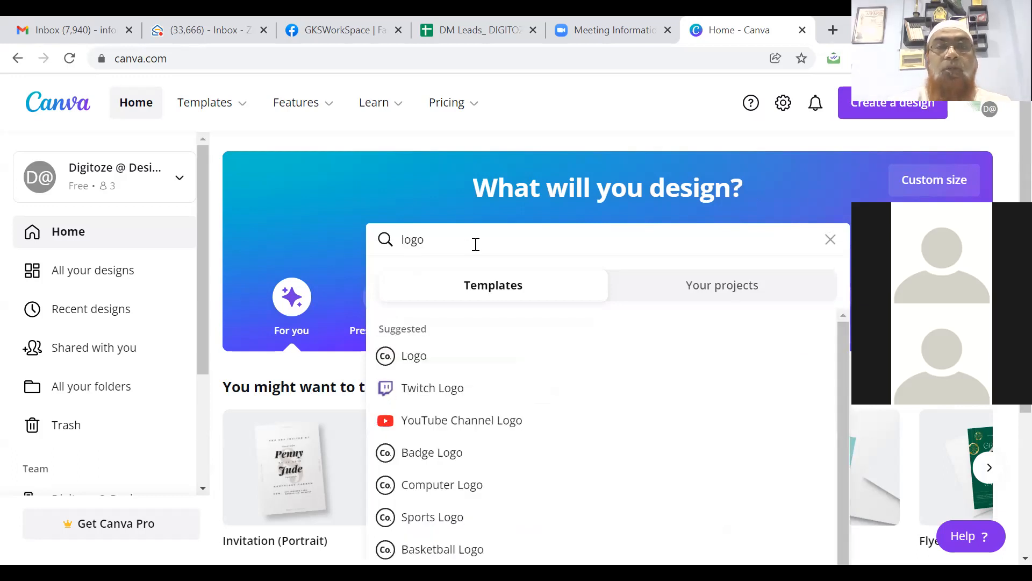
click(412, 357)
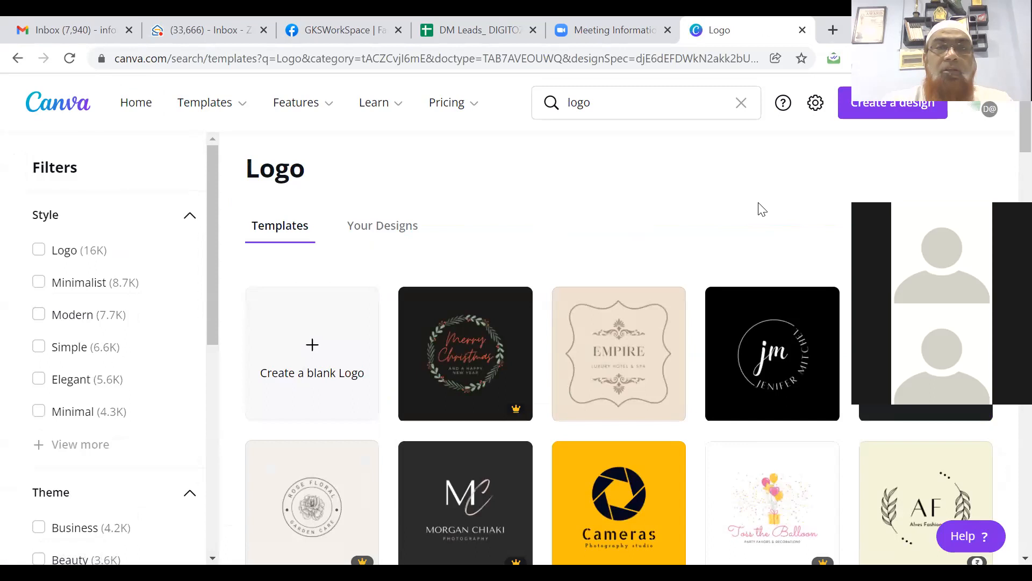
scroll(1009, 161, down, 4)
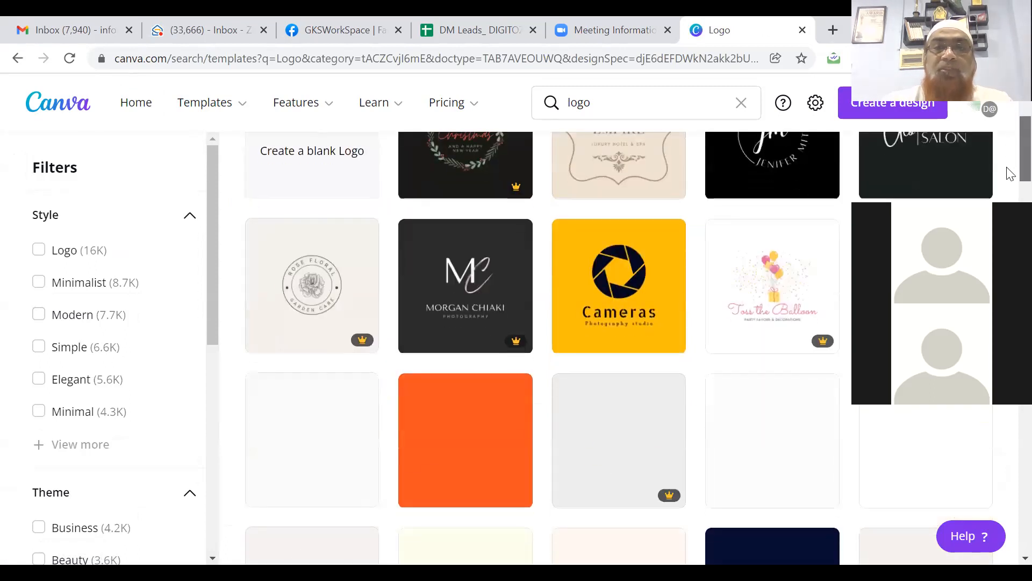
scroll(1010, 175, up, 2)
scroll(1008, 166, down, 1)
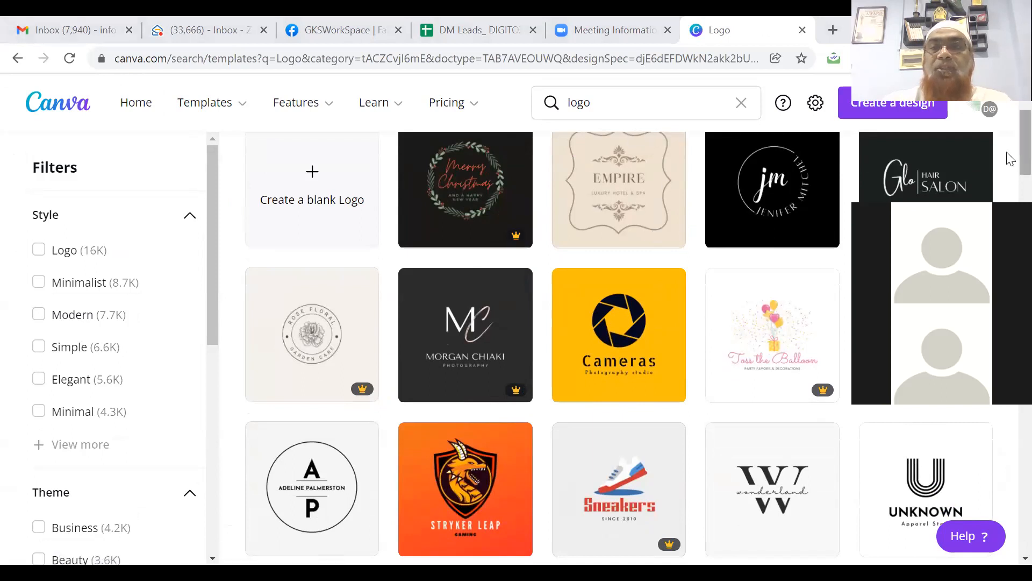
scroll(1010, 159, up, 3)
scroll(1009, 162, down, 3)
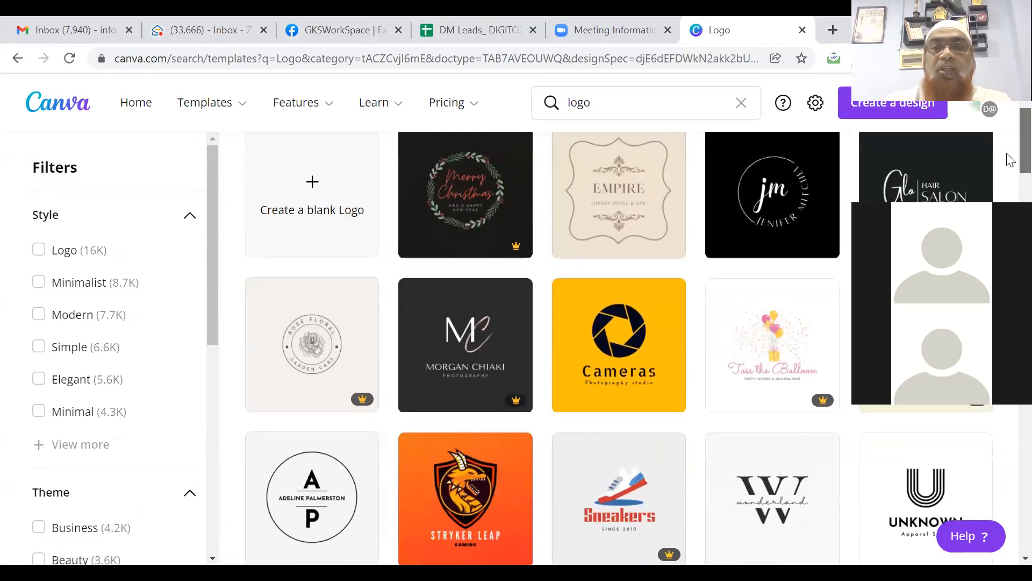
scroll(1009, 164, down, 2)
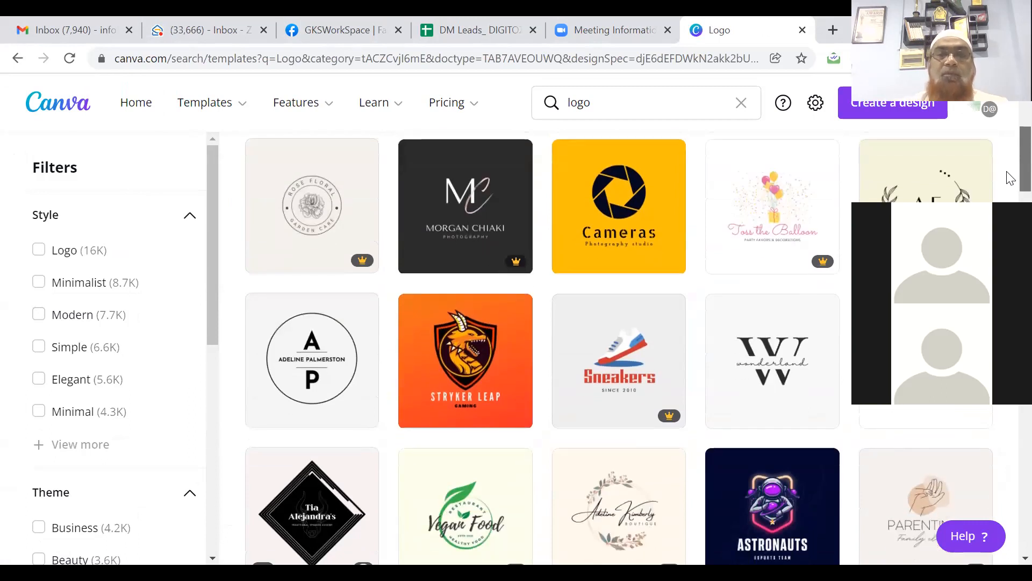
scroll(1008, 177, down, 4)
scroll(1007, 203, up, 8)
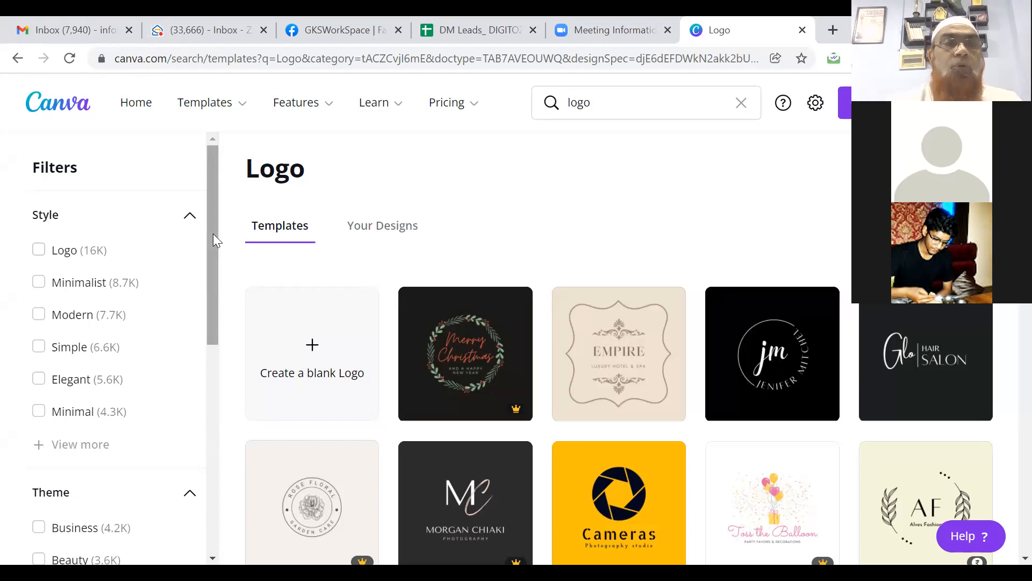
Step: Filter the logo results by the Logo style and the Business theme
click(39, 250)
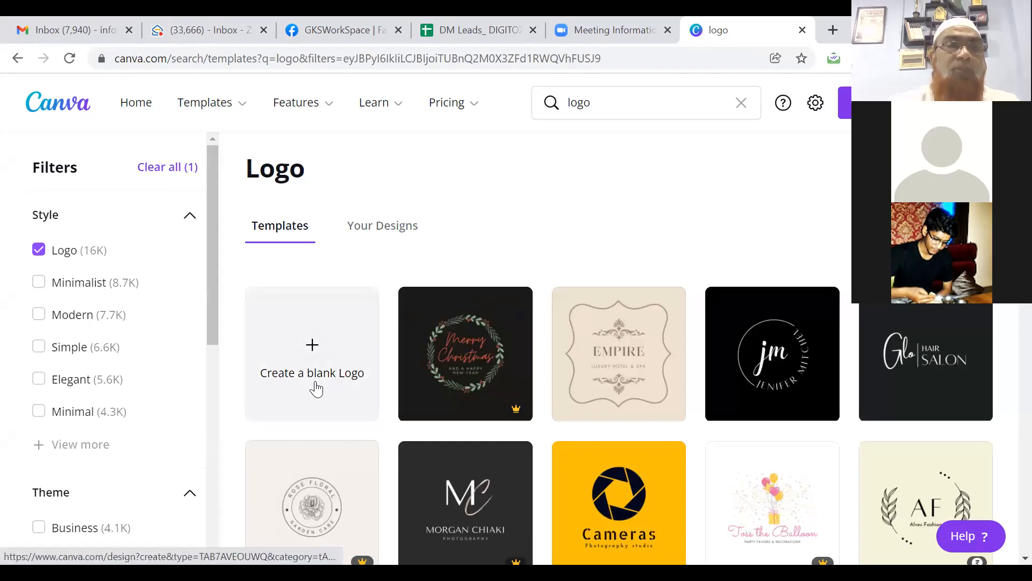
drag(211, 323, 223, 428)
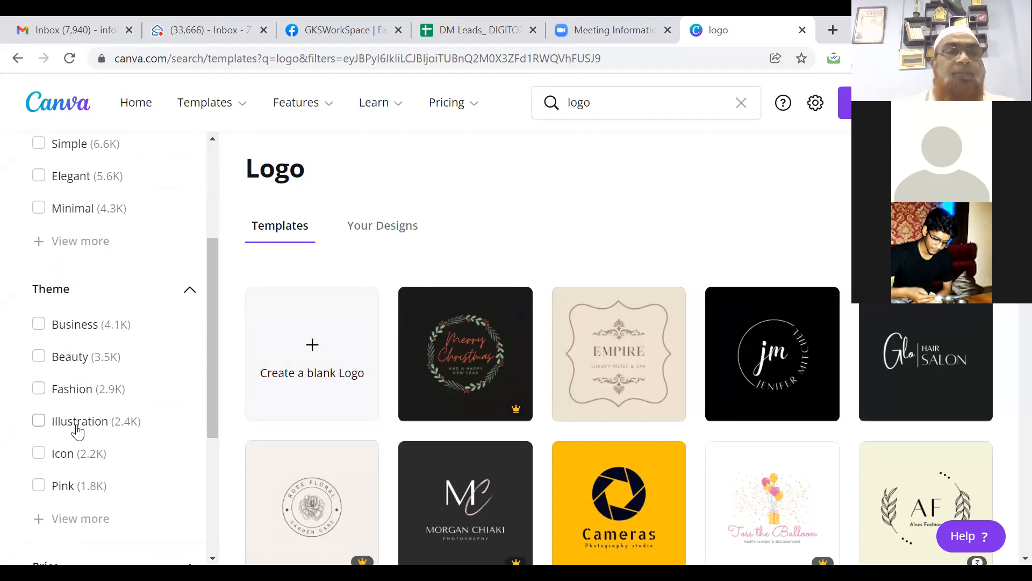
click(77, 326)
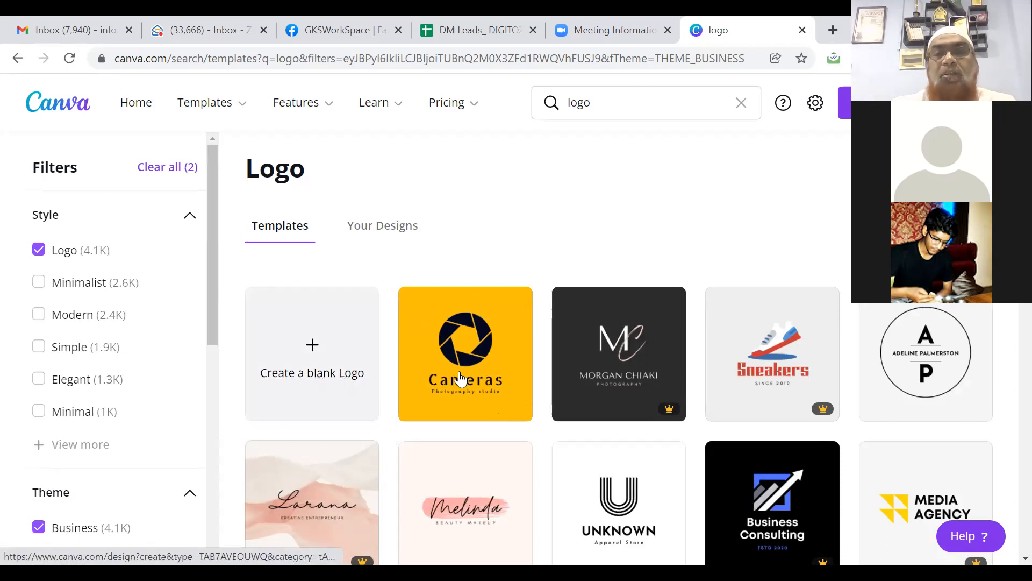
Step: Scroll down the business logos until the Byte Size computer shop template appears
scroll(461, 377, down, 2)
scroll(461, 379, down, 3)
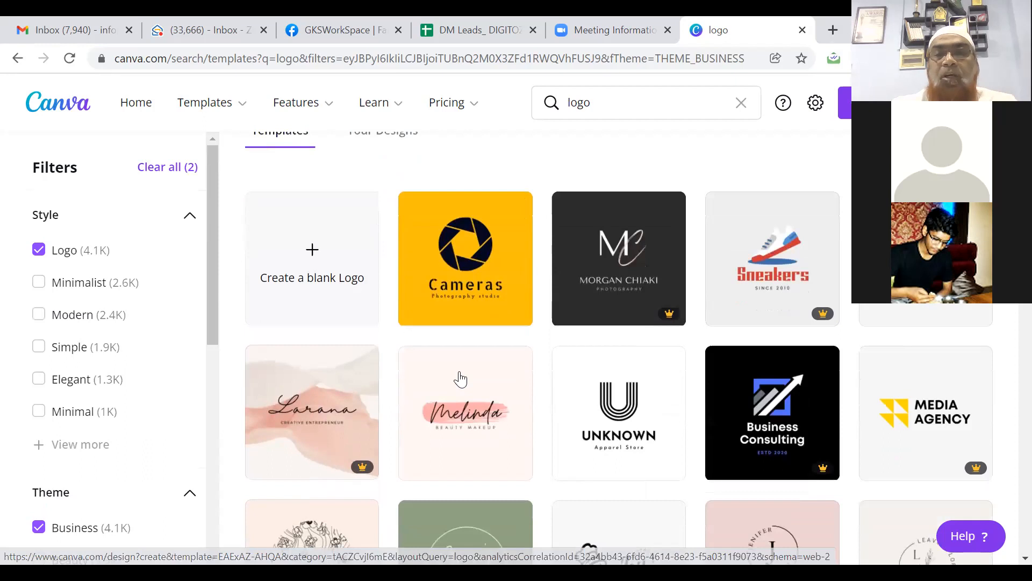
scroll(461, 379, down, 3)
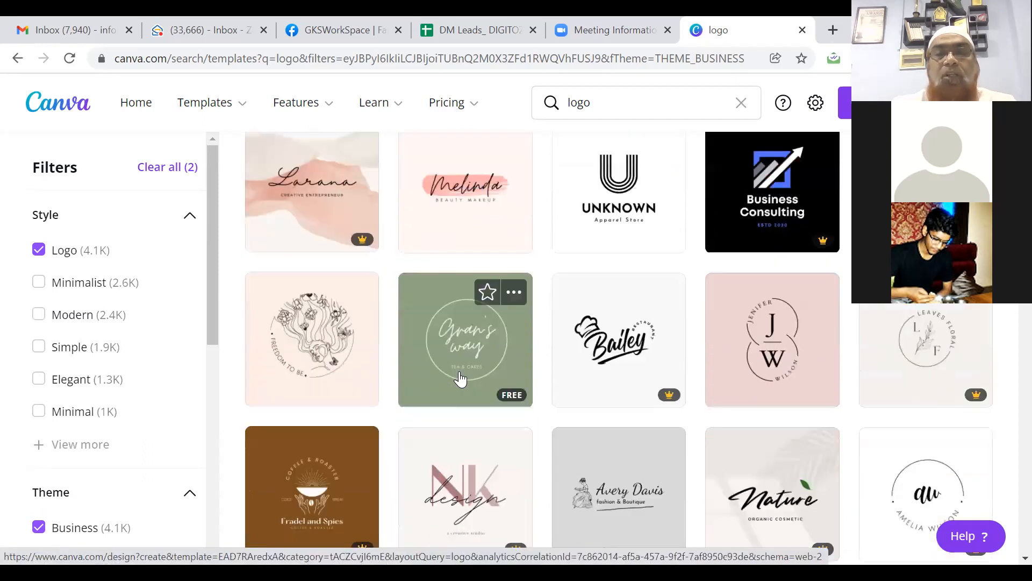
scroll(461, 379, down, 3)
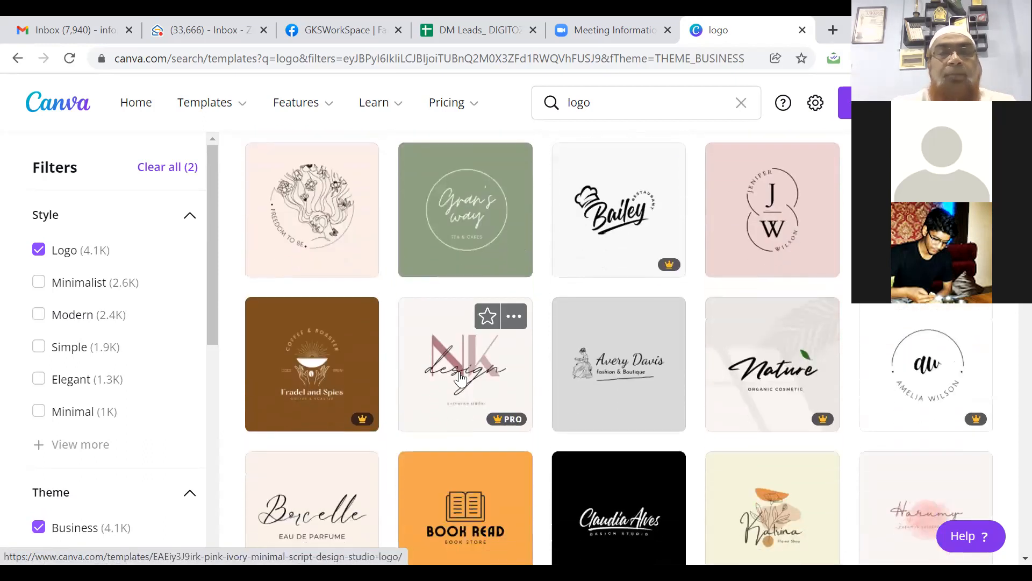
scroll(461, 379, down, 3)
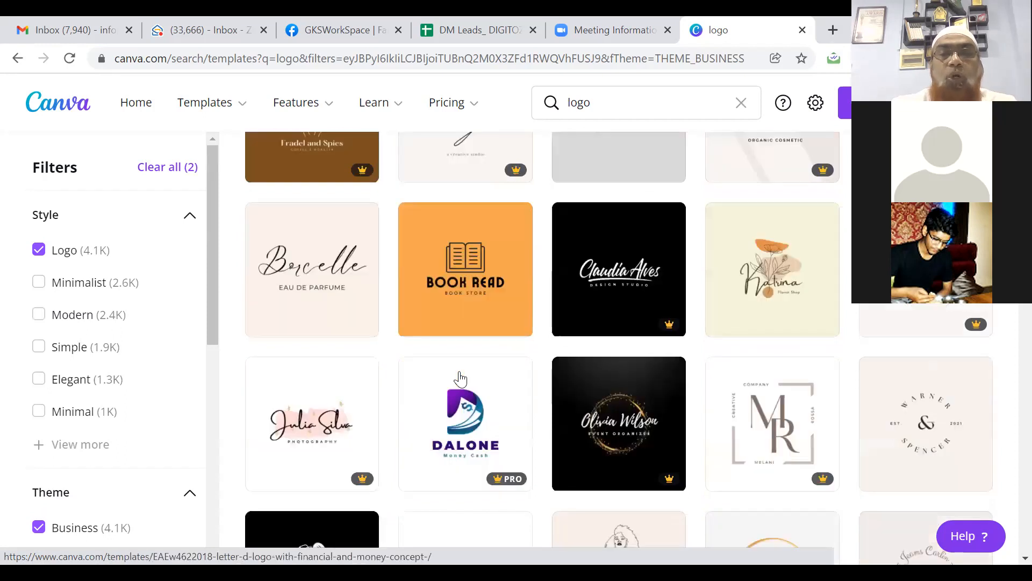
scroll(462, 379, down, 2)
scroll(461, 379, down, 1)
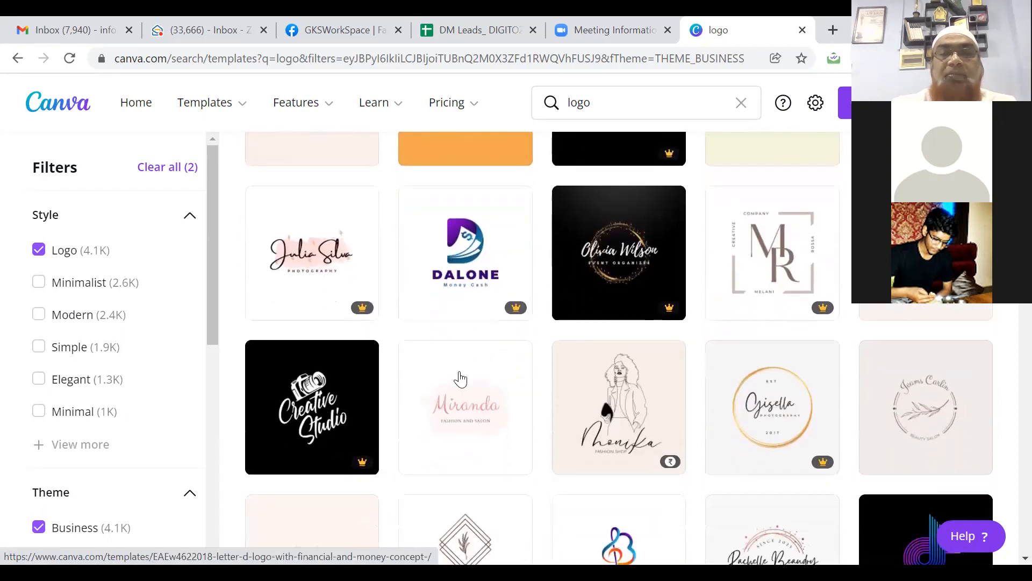
scroll(460, 379, down, 5)
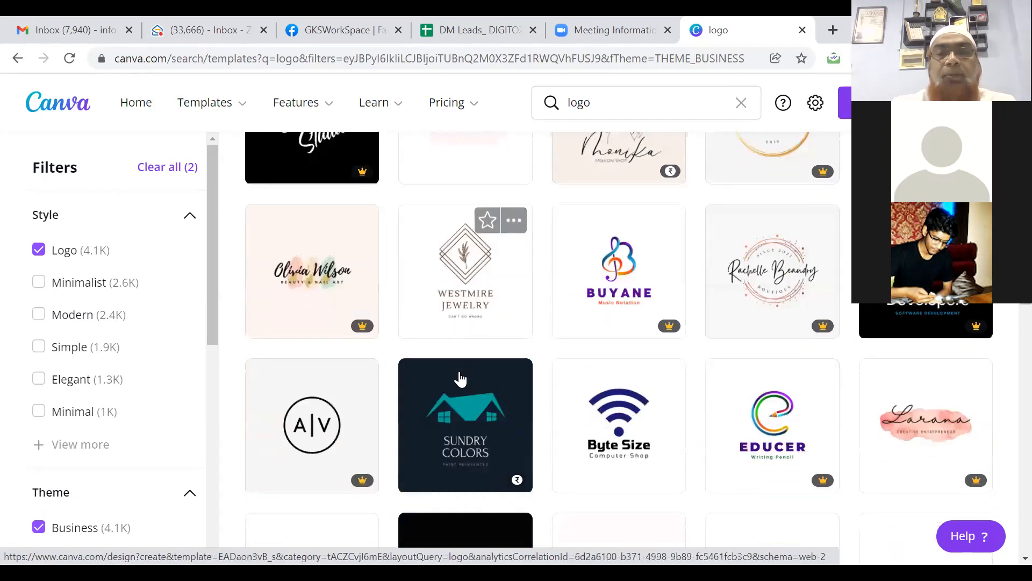
scroll(461, 379, down, 2)
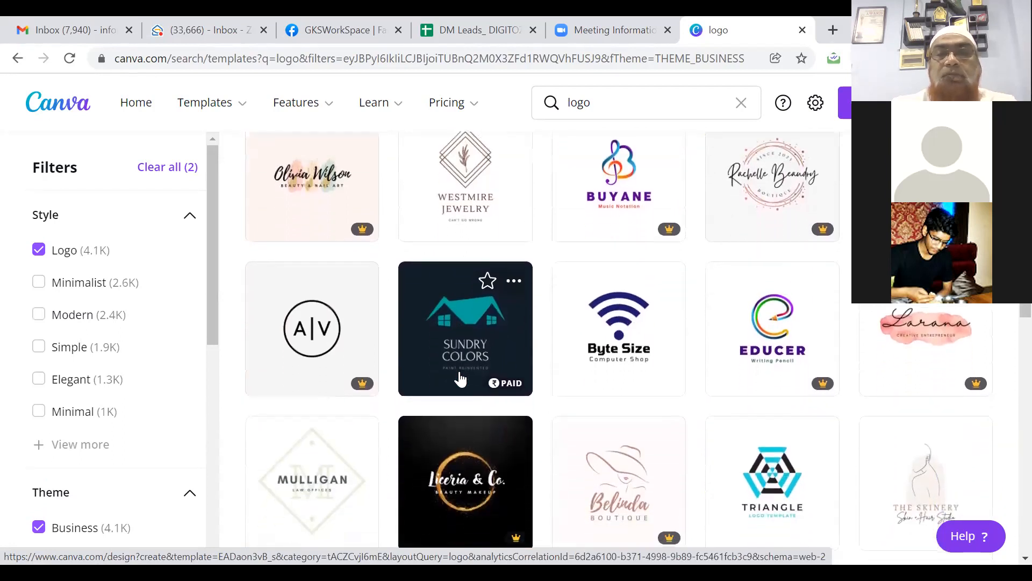
scroll(460, 379, down, 1)
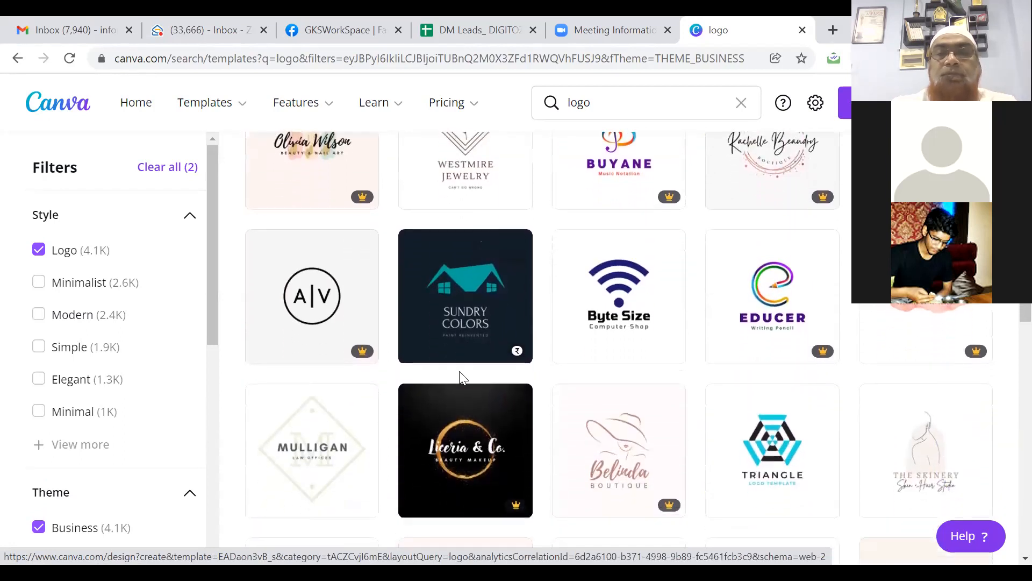
Step: Open the Byte Size template as 'Blue Computer Shop Logo' and dismiss the tip and Share panel
click(628, 307)
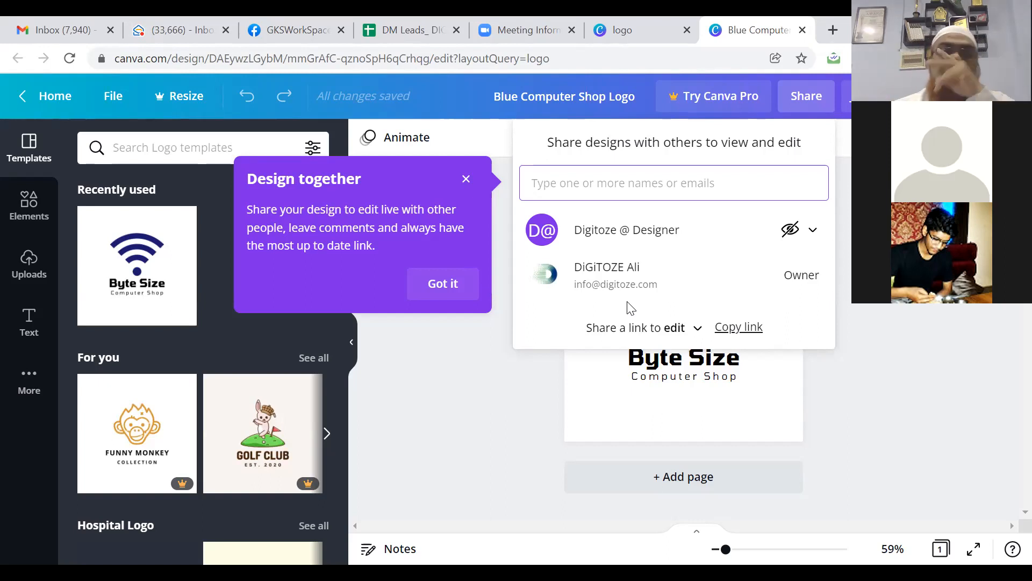
click(465, 179)
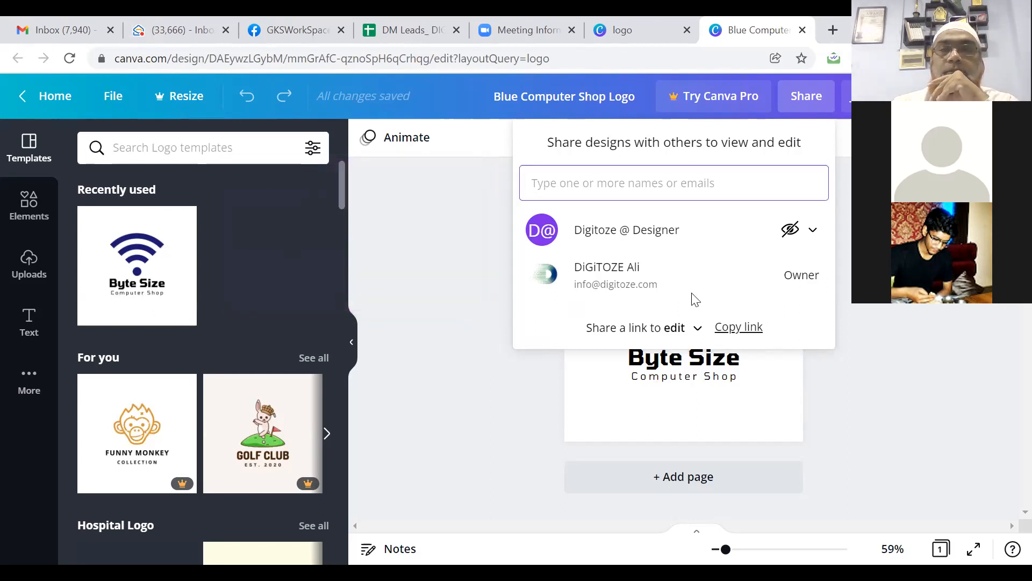
click(478, 379)
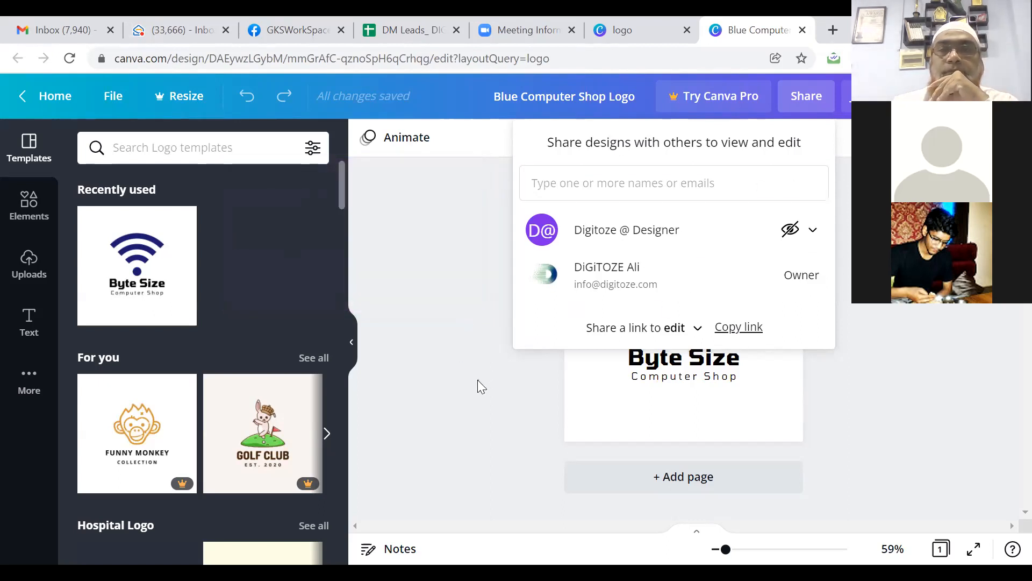
click(689, 329)
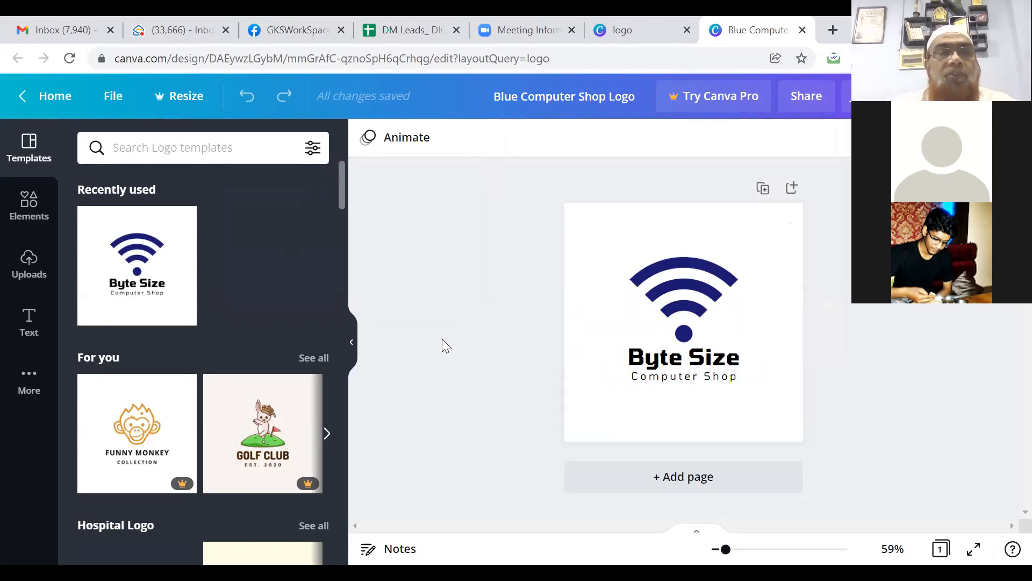
click(174, 147)
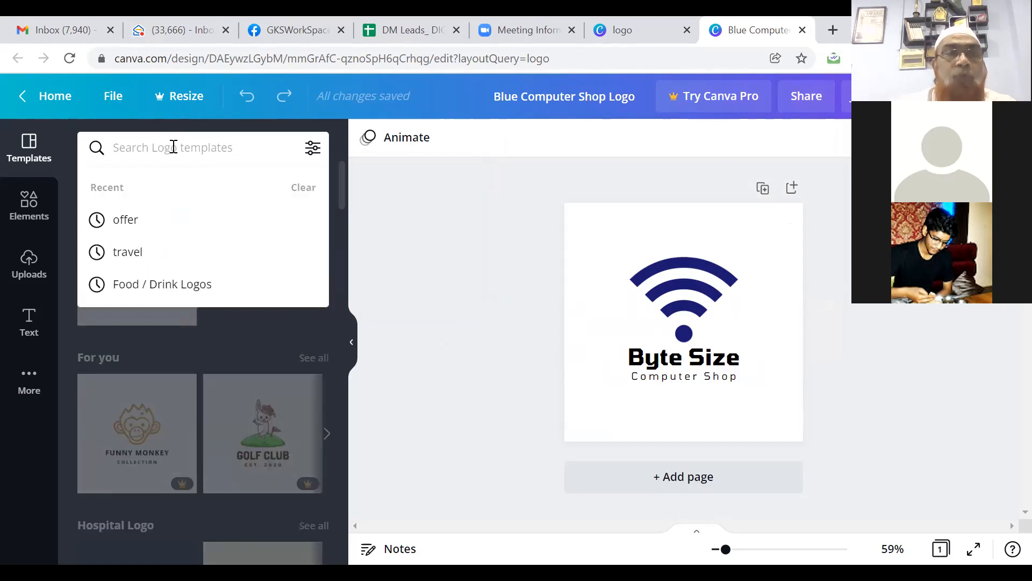
text(IT)
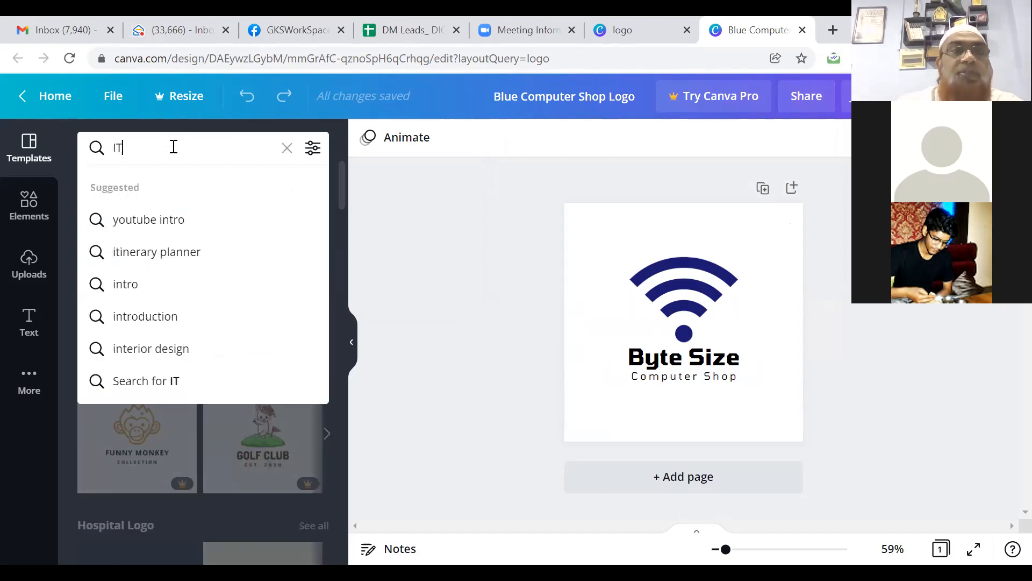
text( serv)
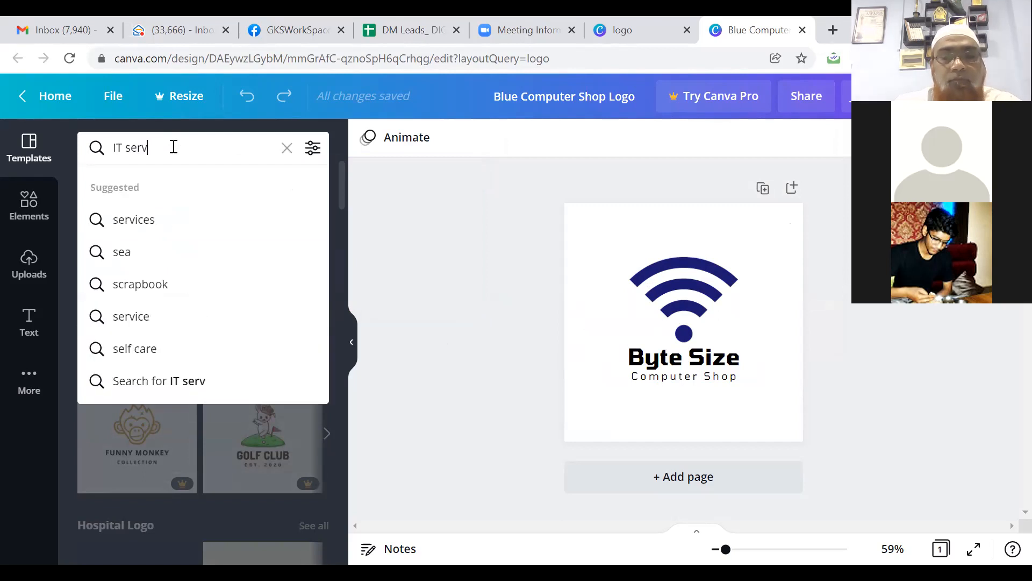
text(ices)
key(Return)
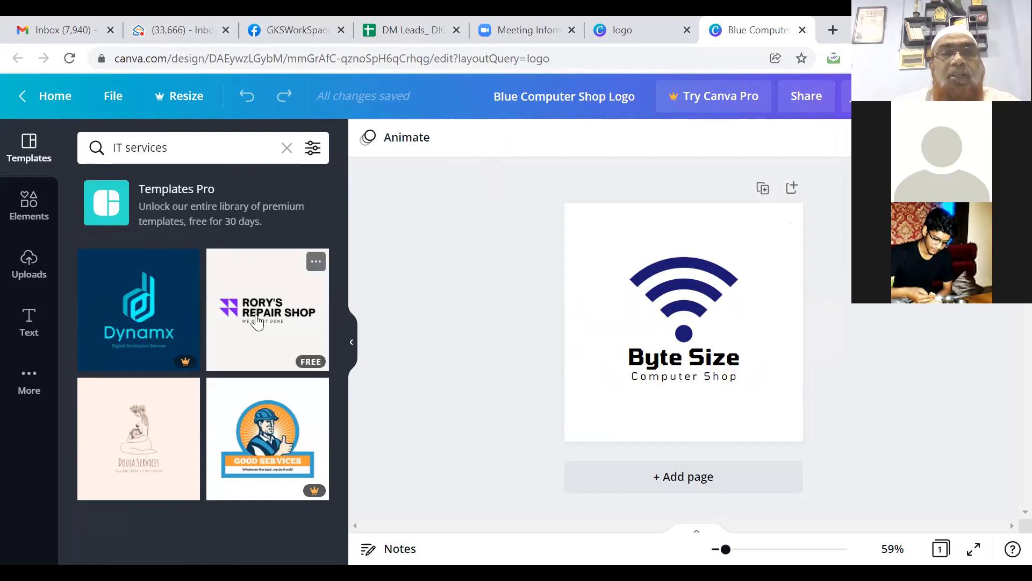
click(289, 149)
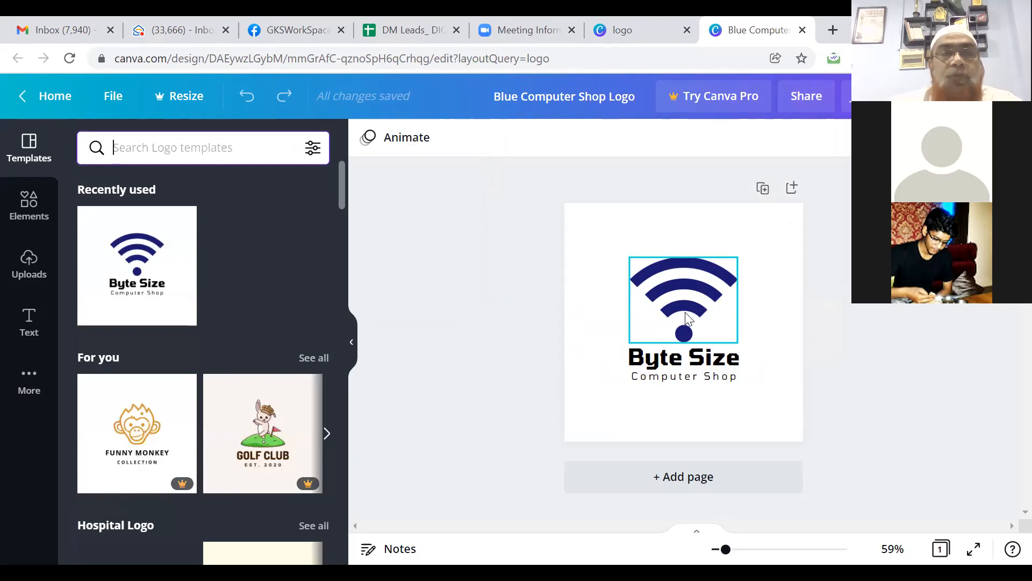
Step: Select the blue wifi icon above the Byte Size Computer Shop text
click(686, 317)
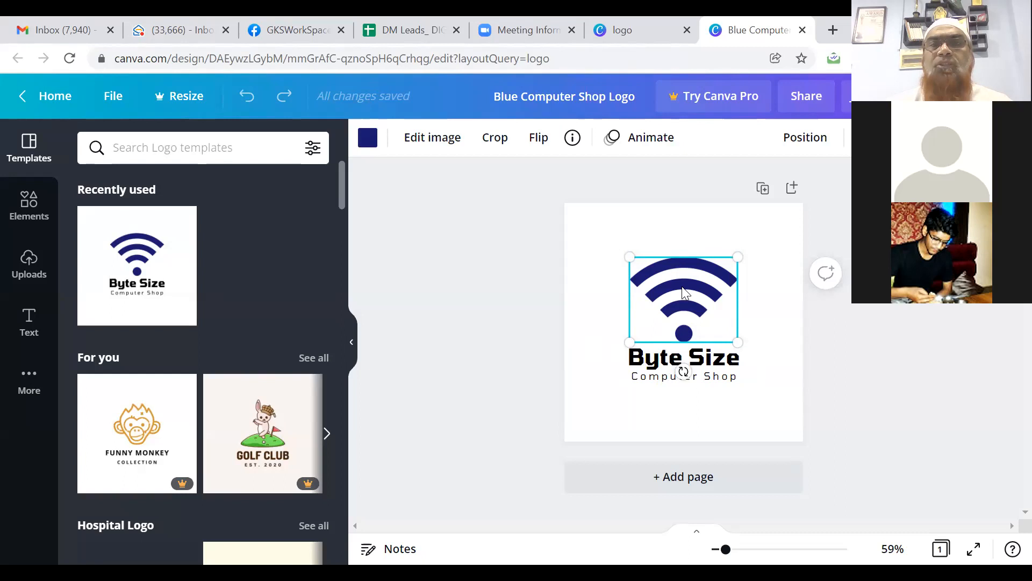
Step: Rename the logo heading from Byte Size to Digitoze
double_click(649, 360)
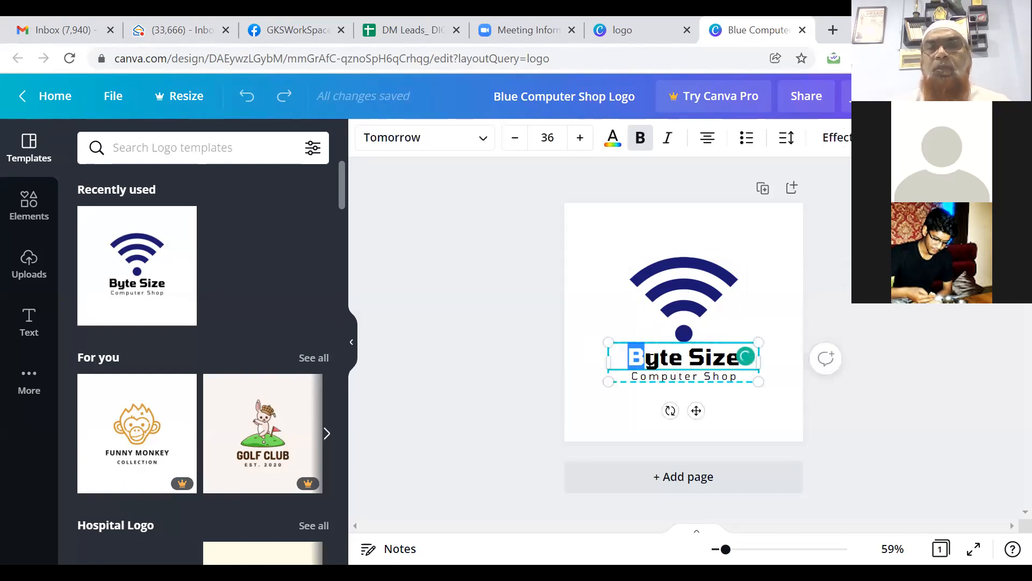
drag(632, 359, 751, 371)
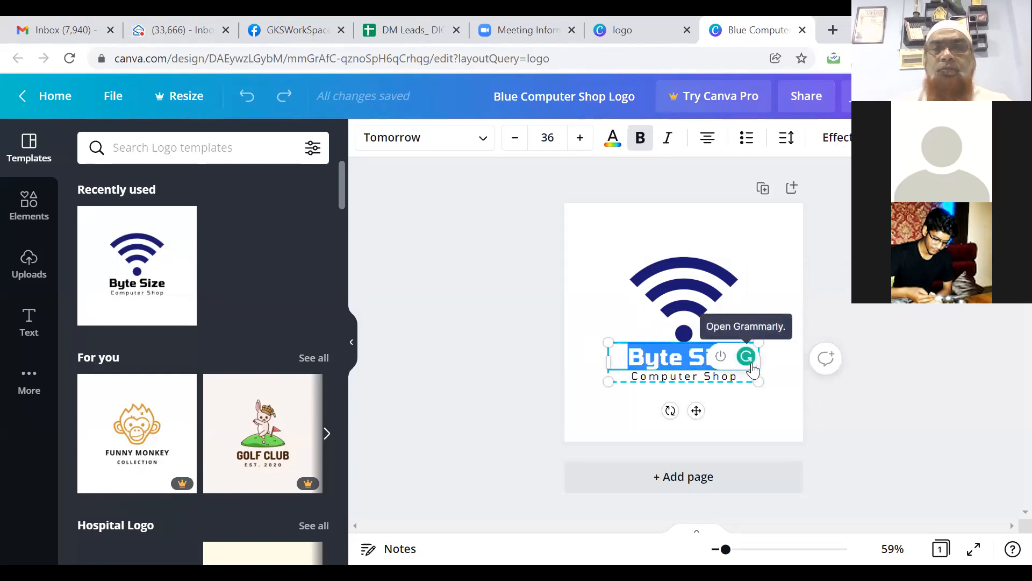
text(Digital)
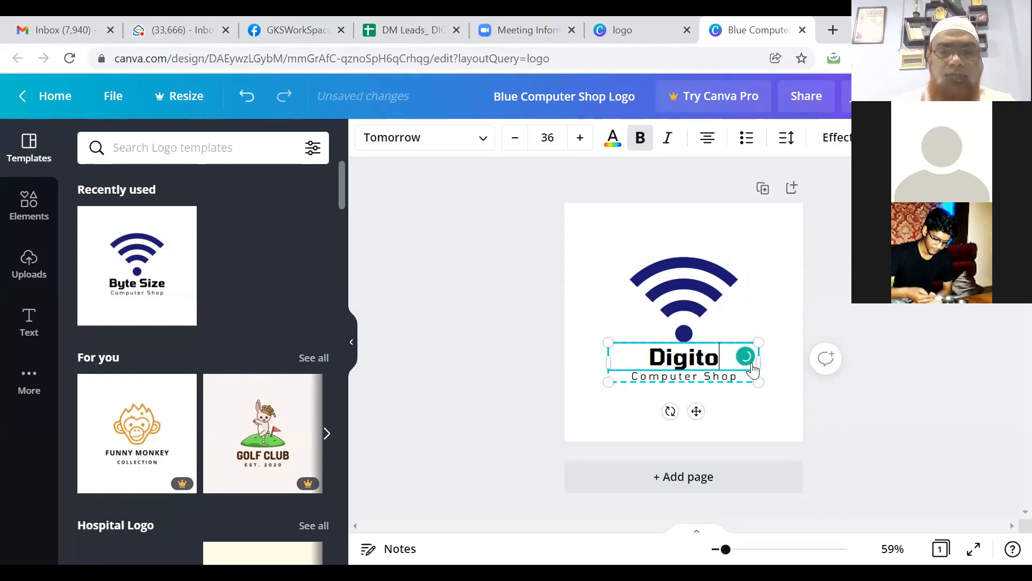
text(e)
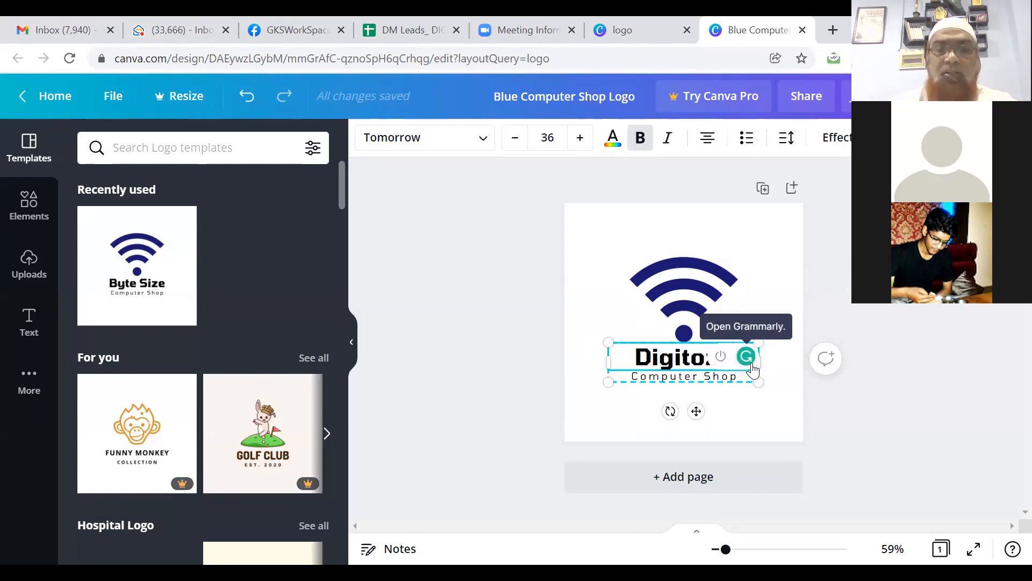
text( S)
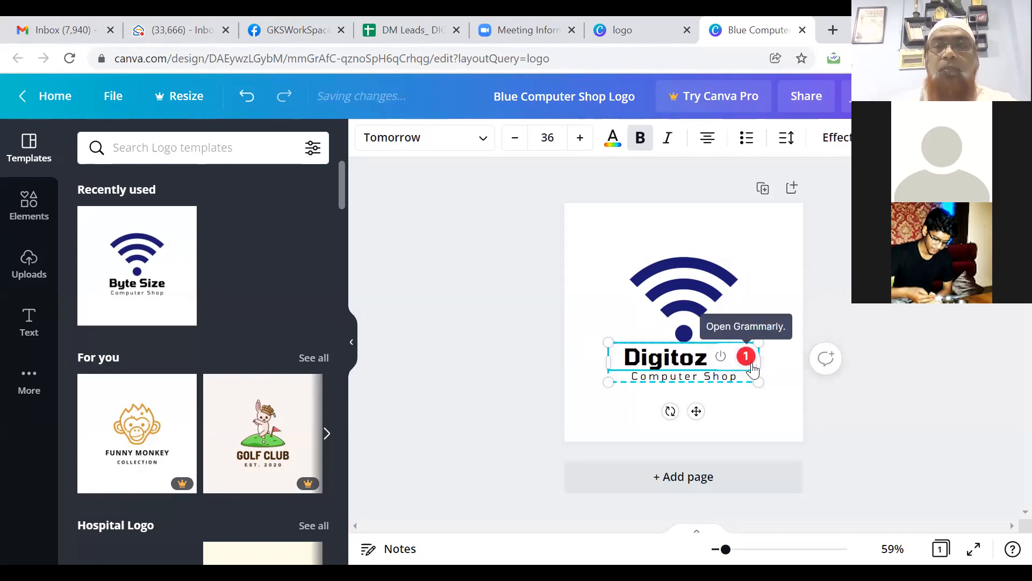
key(BackSpace)
key(BackSpace)
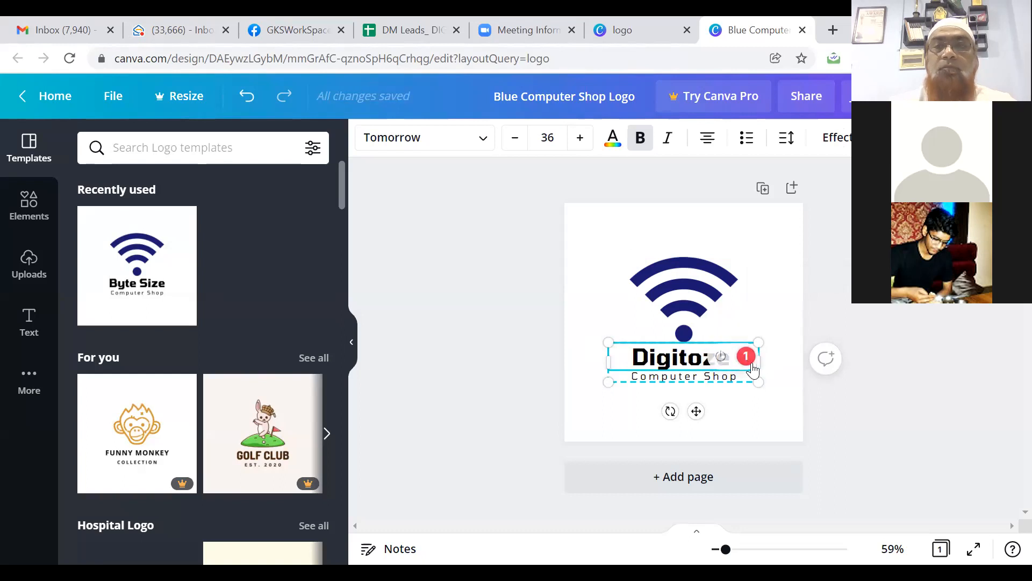
Step: Change the Computer Shop tagline to 'Your Digital Partner'
click(705, 378)
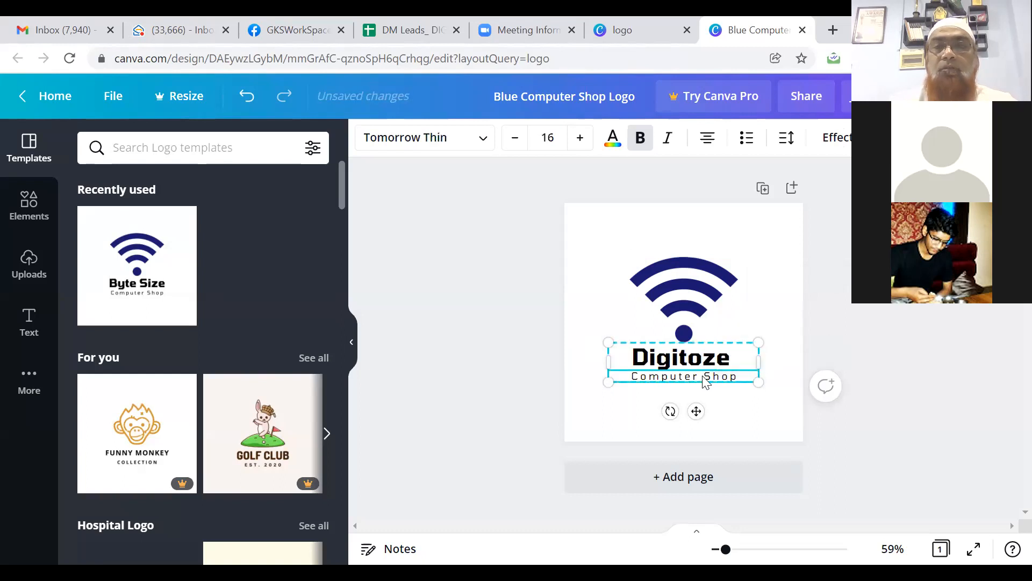
click(704, 377)
text(Y)
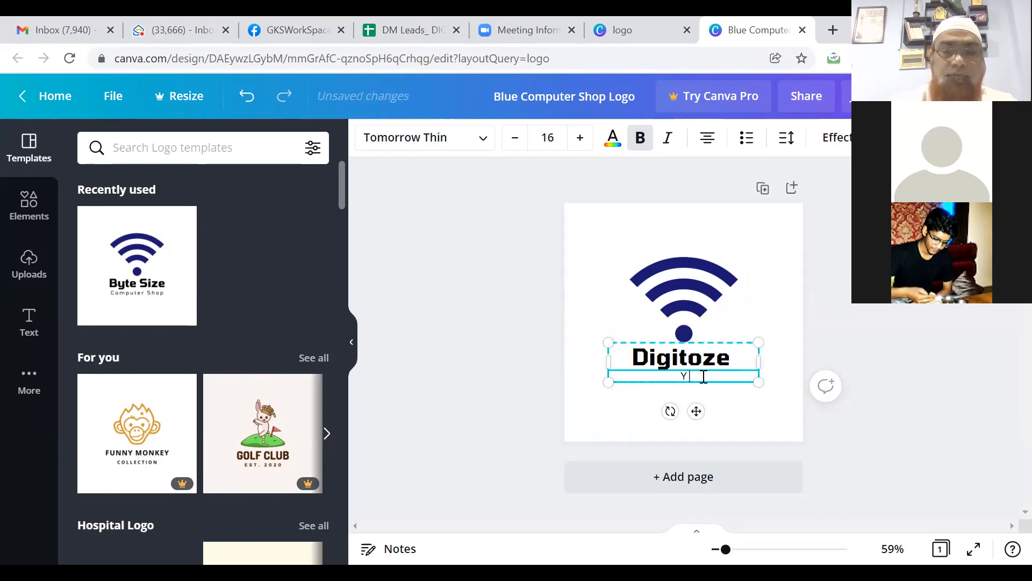
text(our Digital)
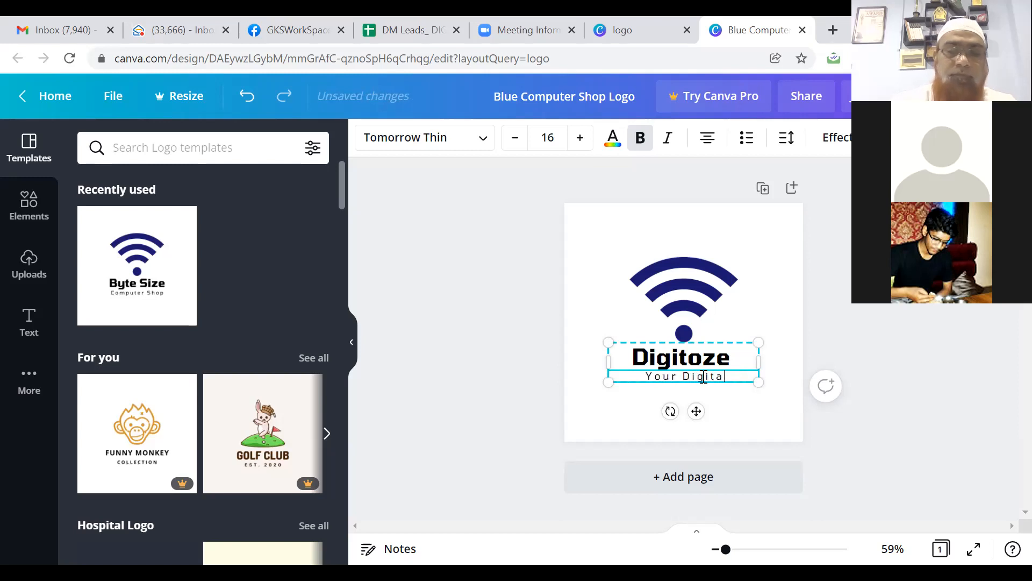
text( Partner)
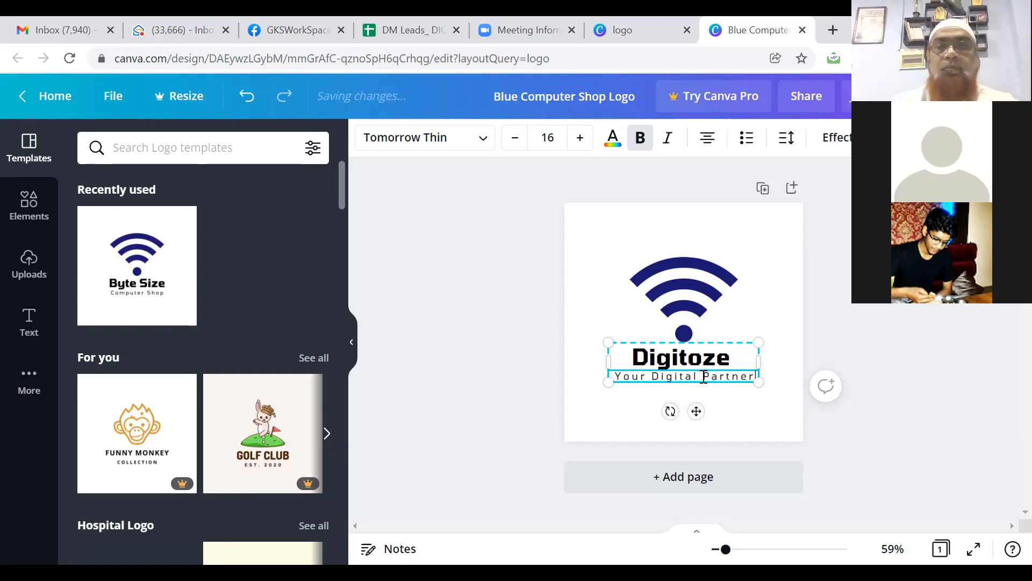
Step: Recolour the wifi icon from navy to the coral default colour
click(792, 348)
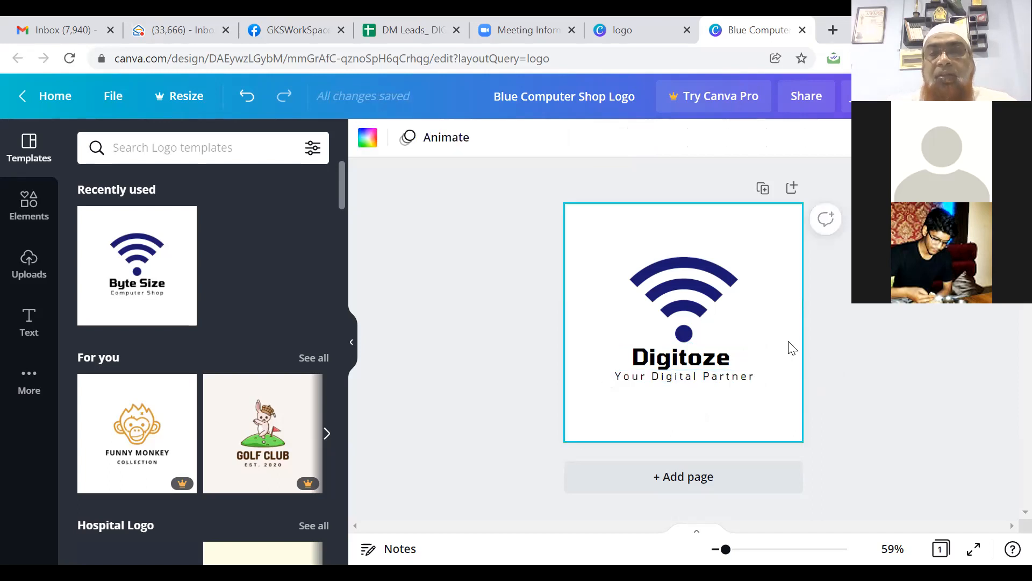
click(677, 302)
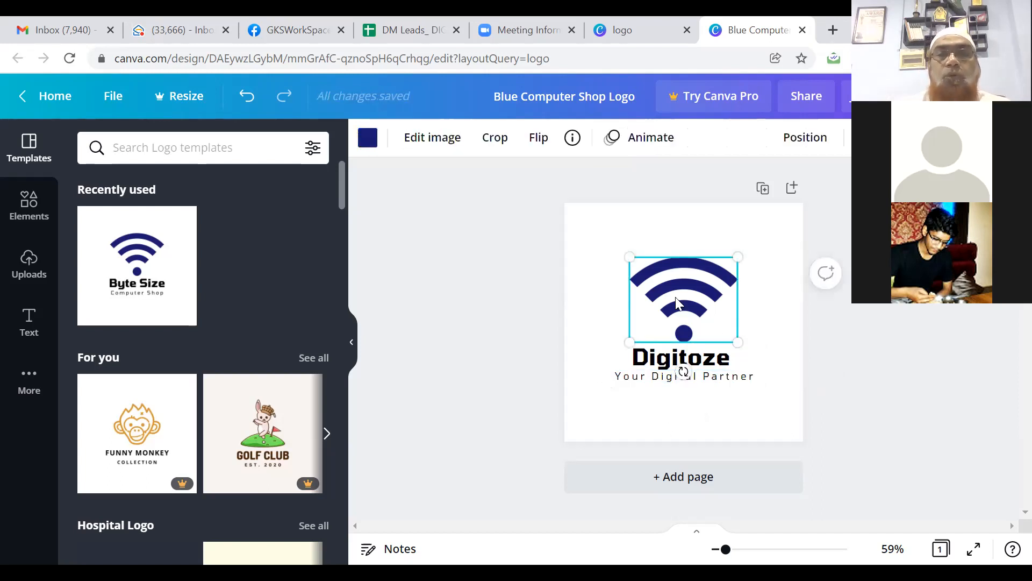
click(371, 140)
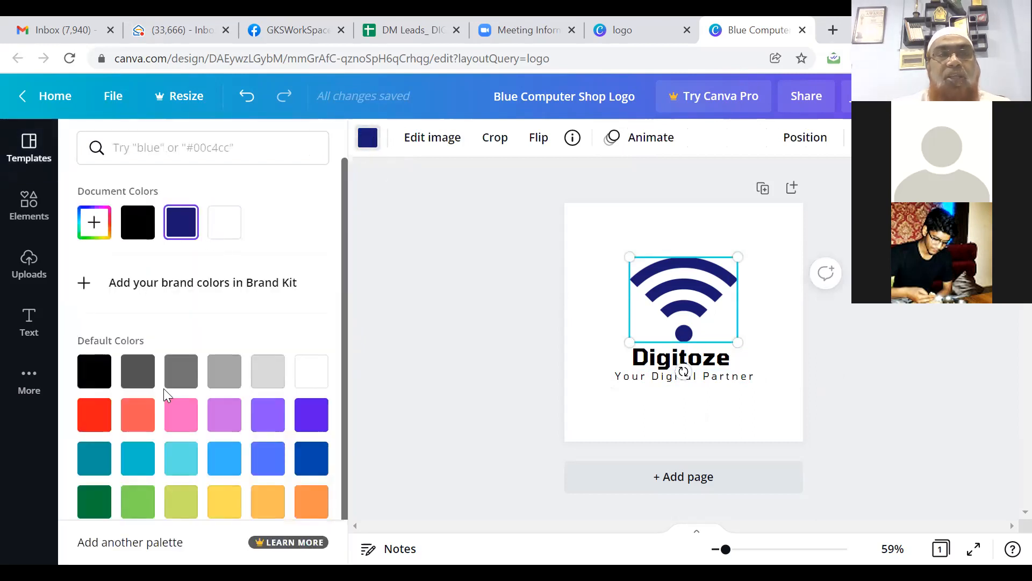
click(141, 414)
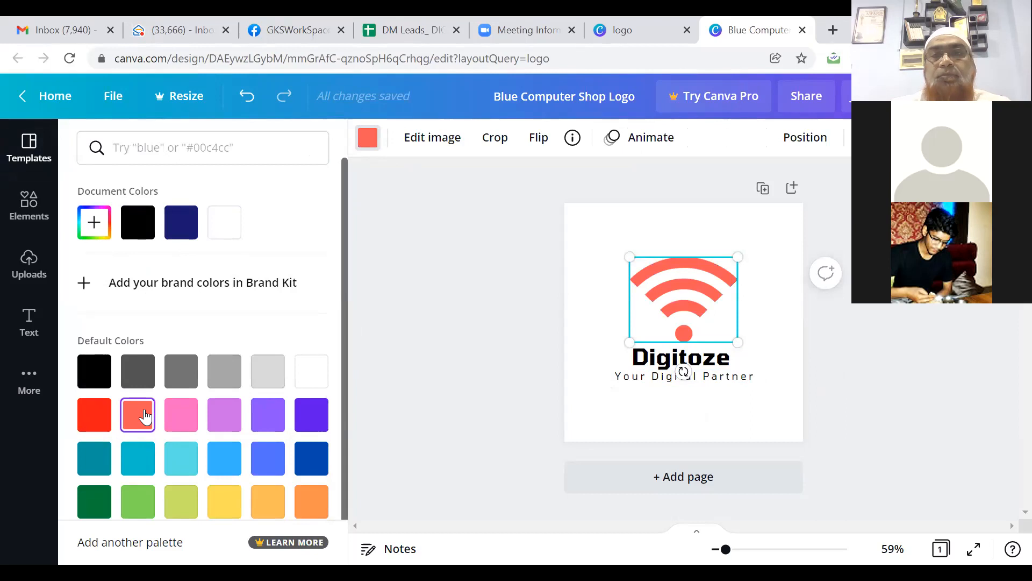
click(658, 365)
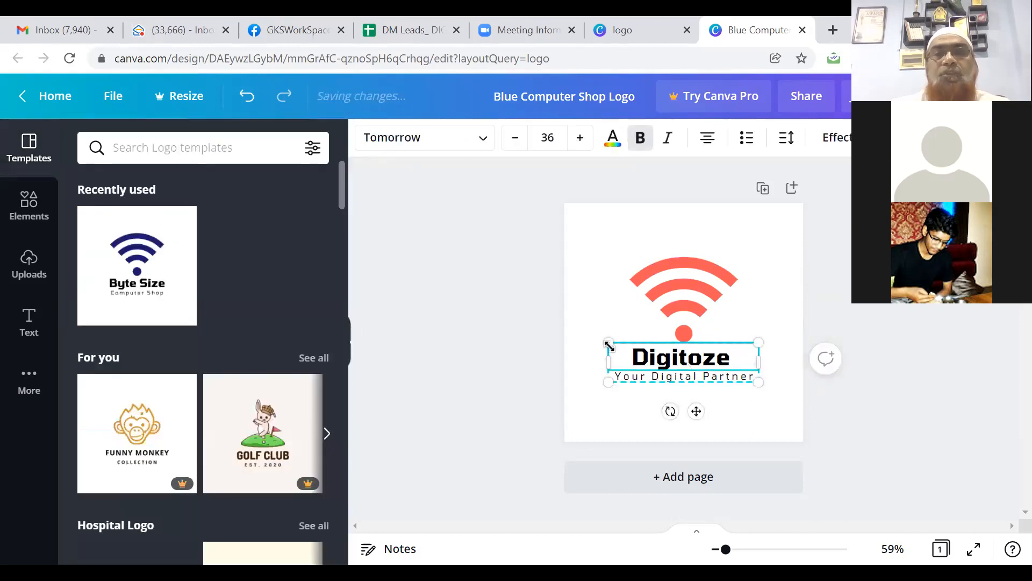
Step: Make the Digitoze heading dark blue and bold the word 'Digital' in the tagline
click(613, 149)
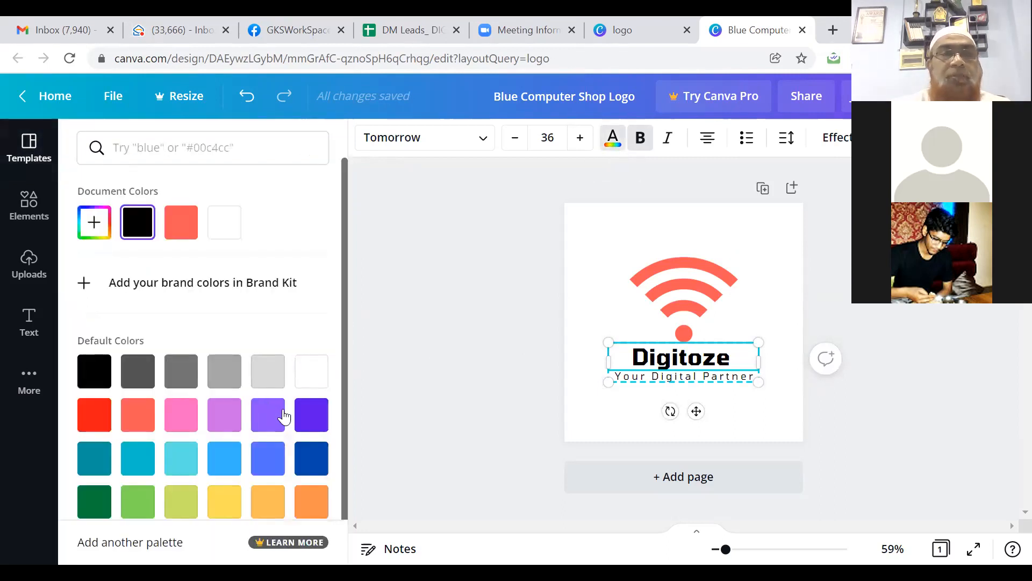
click(312, 461)
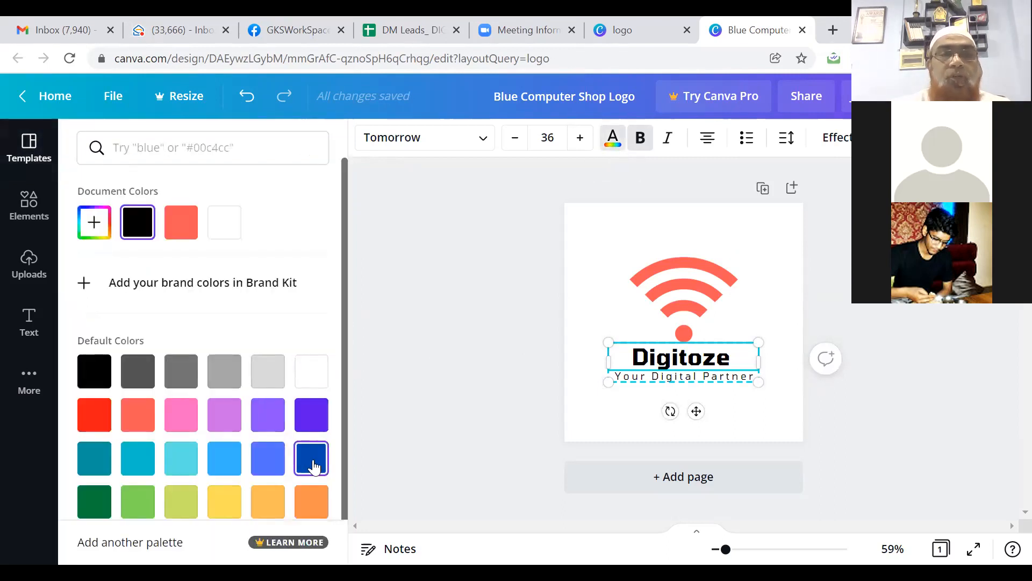
click(679, 380)
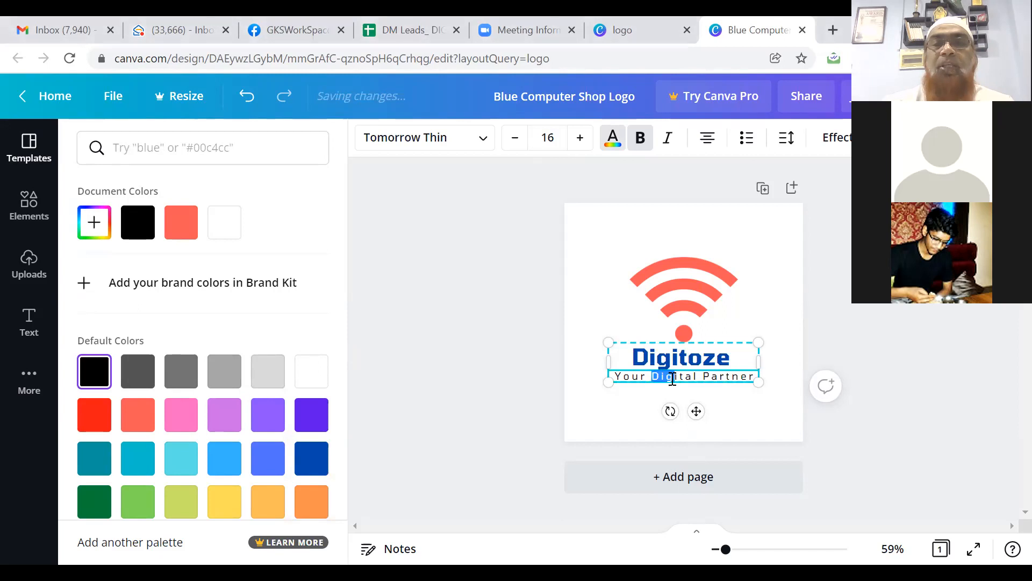
drag(652, 376, 697, 373)
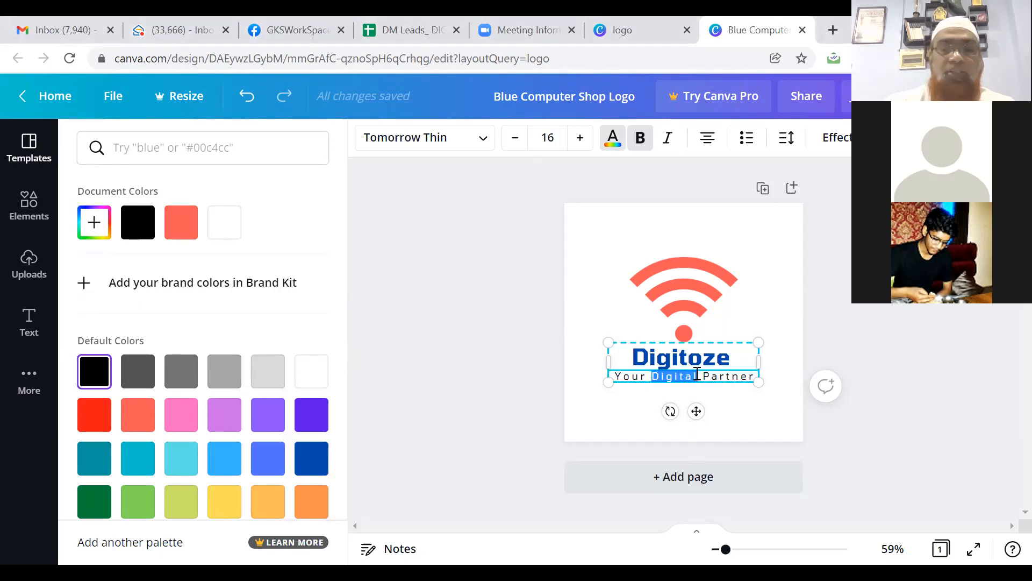
key(ctrl+b)
key(ctrl+b)
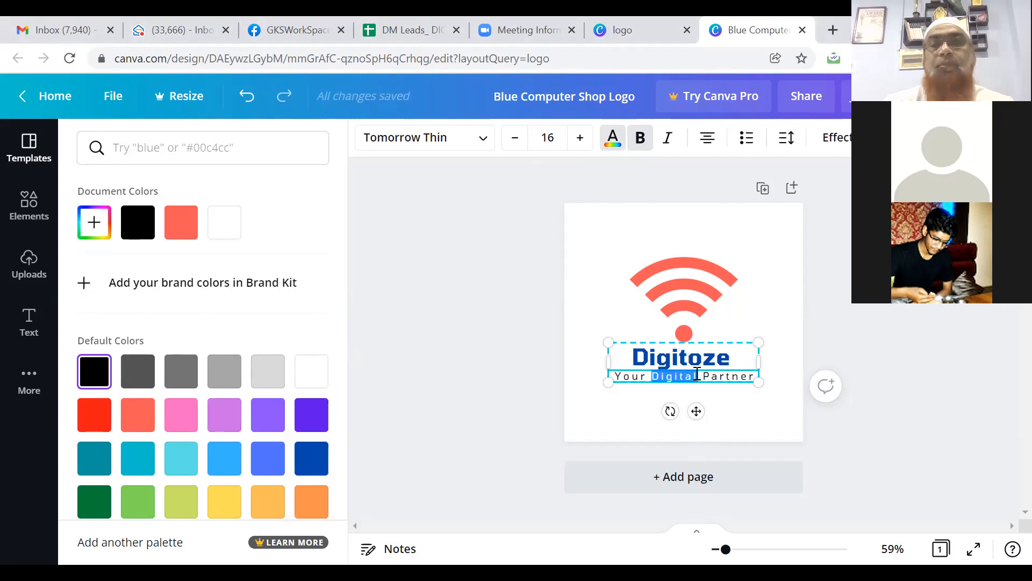
click(765, 294)
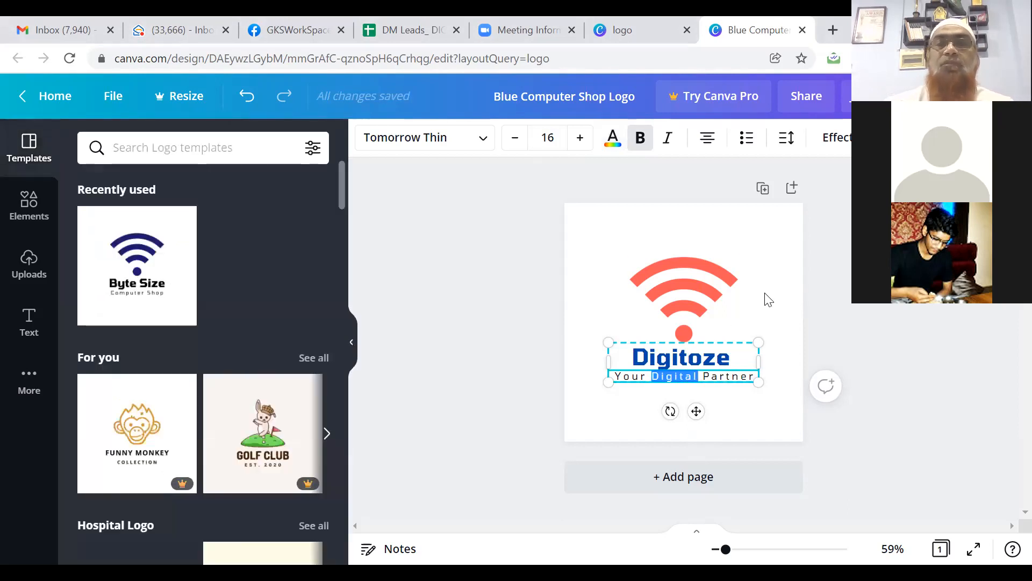
Step: Give the coral wifi icon the Tumble animation
click(662, 277)
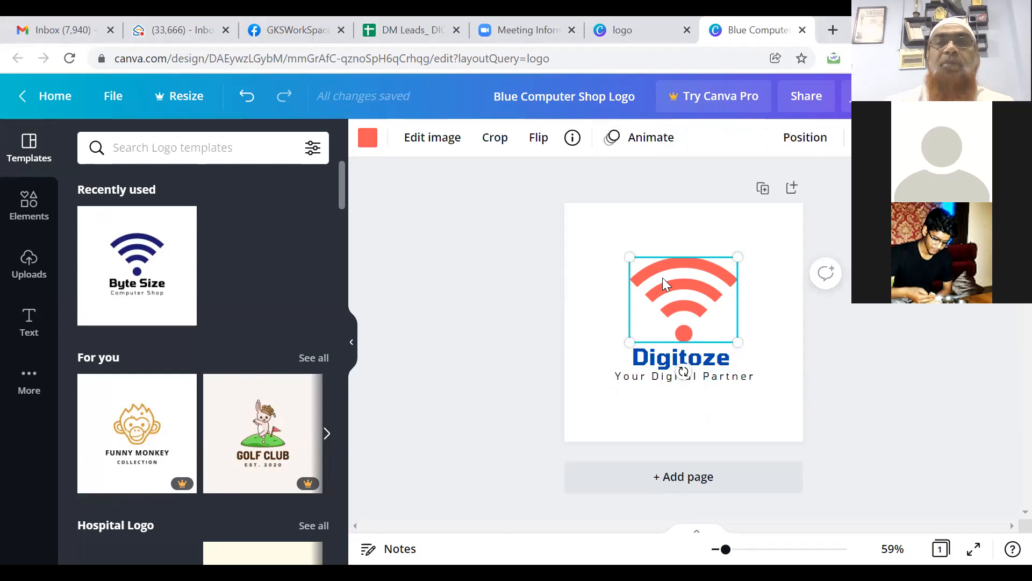
click(651, 141)
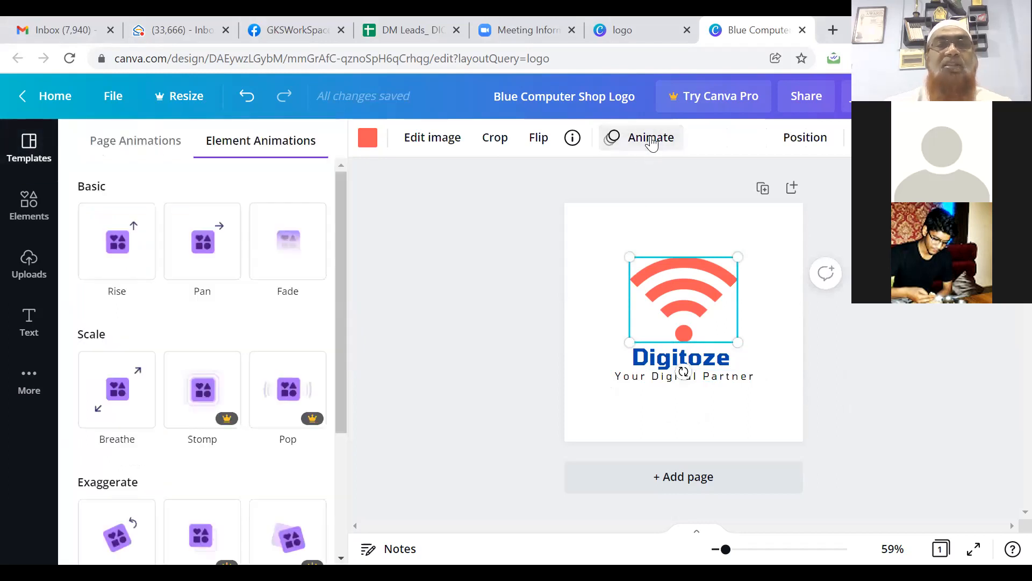
click(207, 251)
click(118, 396)
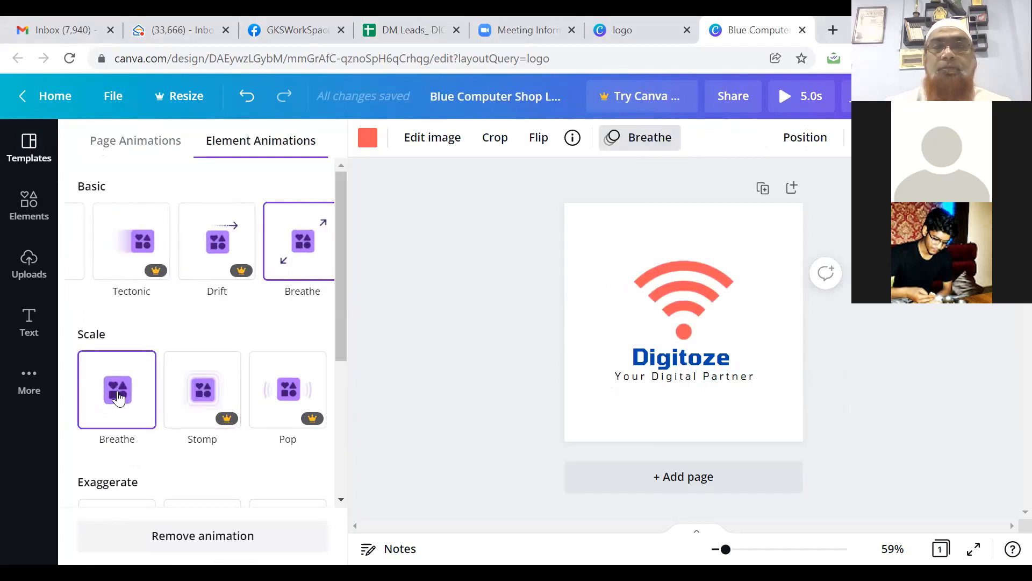
click(339, 385)
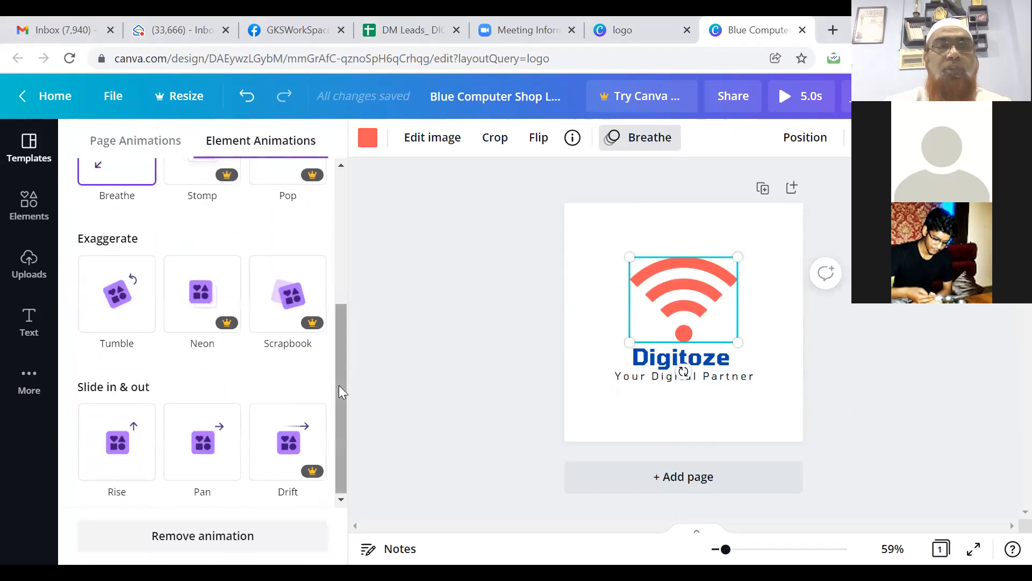
click(122, 296)
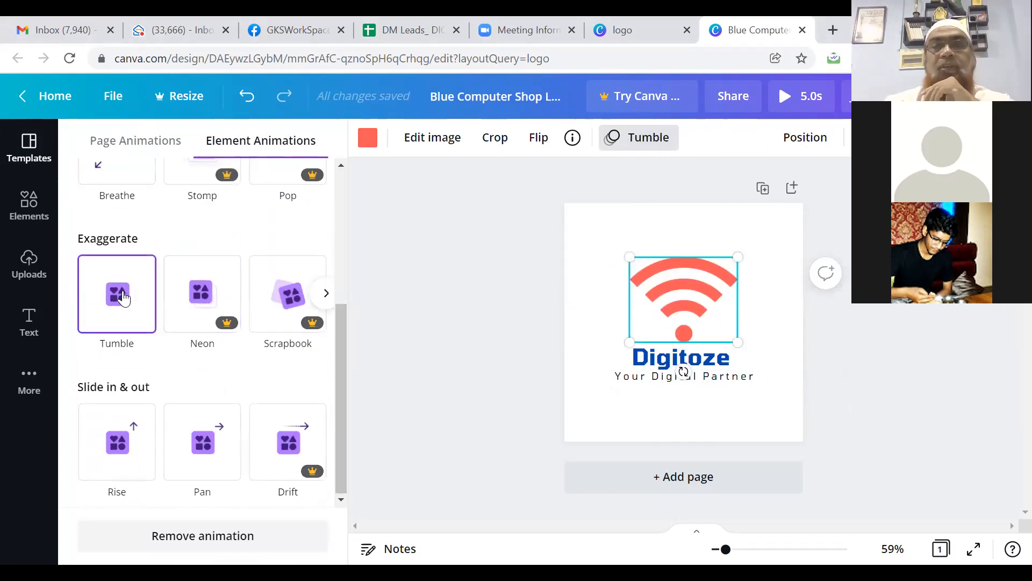
Step: Animate the Digitoze text with Typewriter and add a blank second page
click(646, 370)
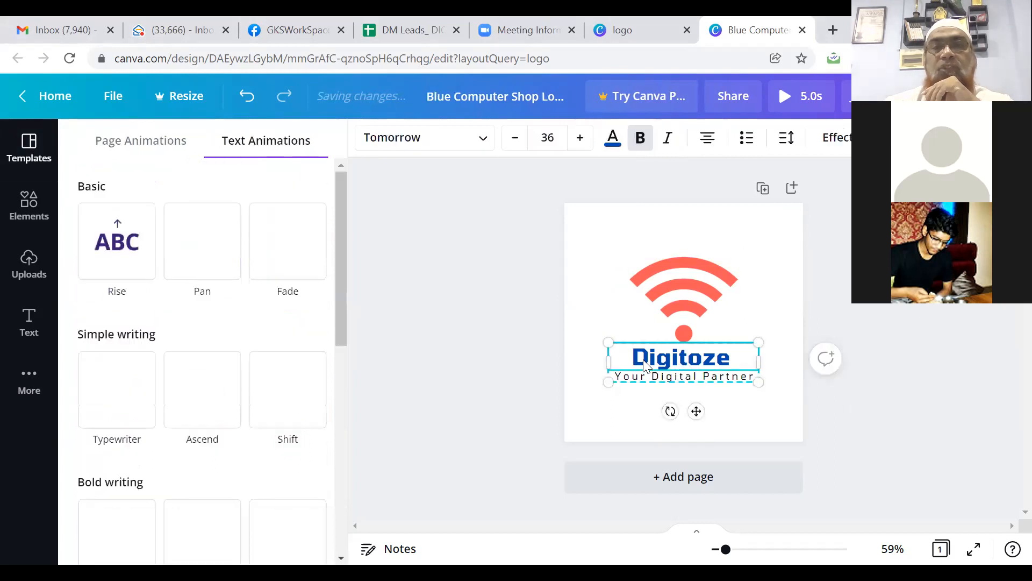
click(117, 272)
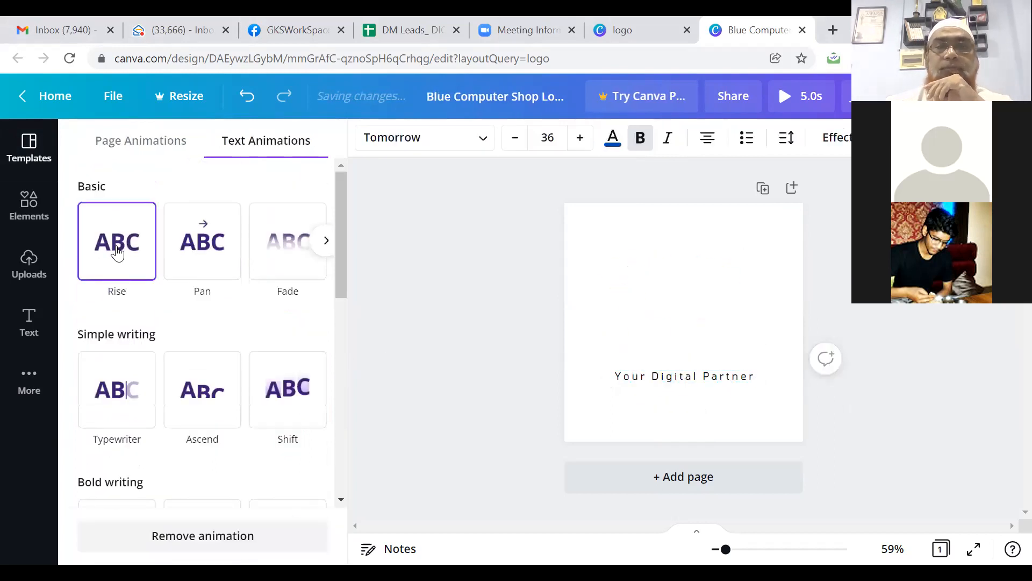
click(120, 397)
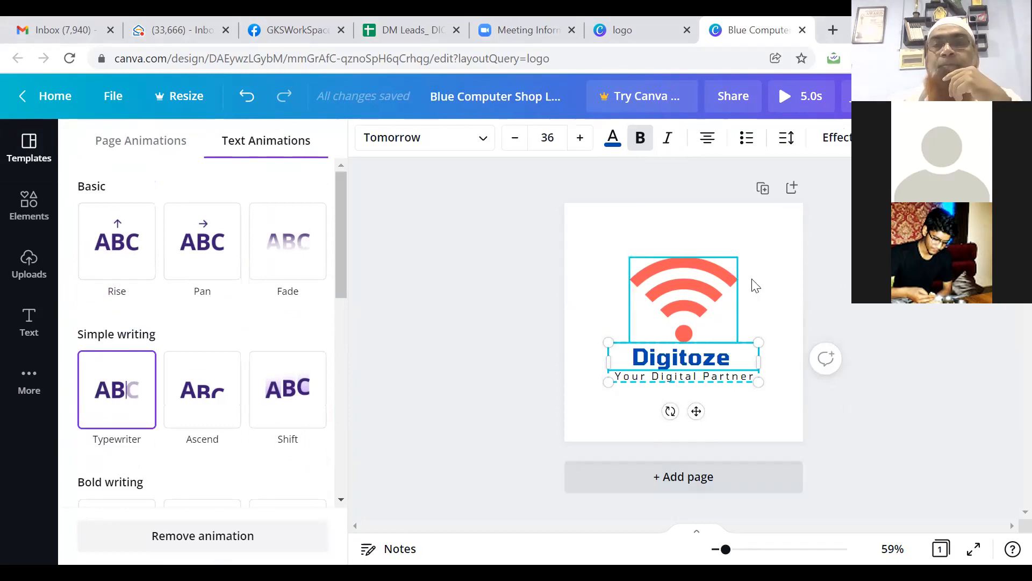
click(770, 247)
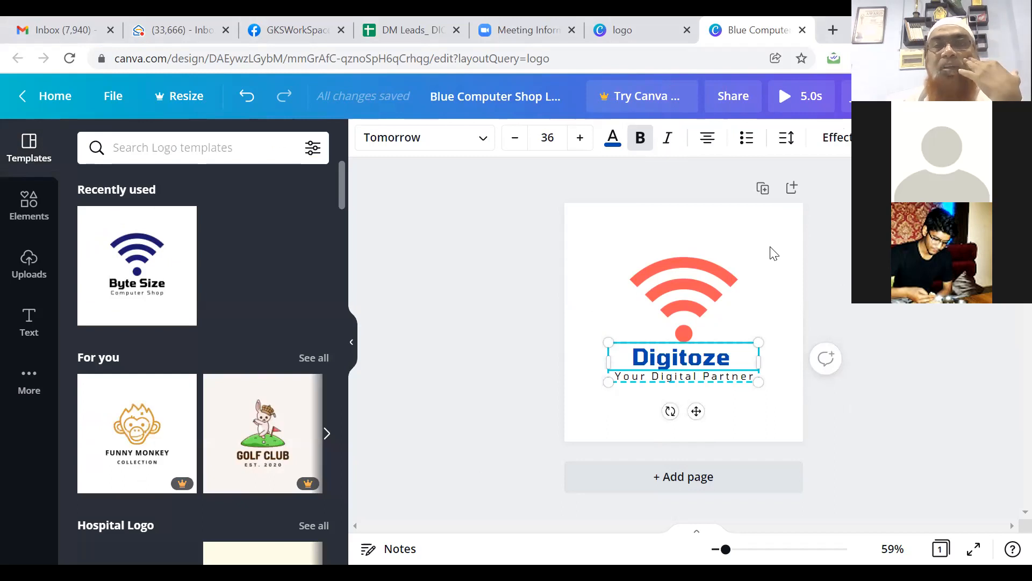
click(732, 457)
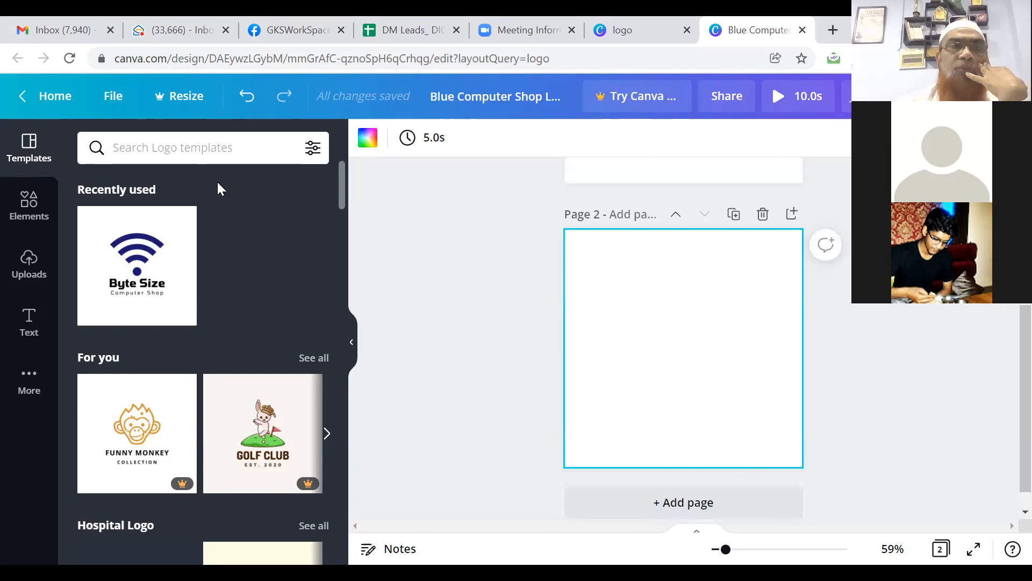
Step: Search templates for 'software' and apply the dark Olivia Wilson logo template to page 2
click(201, 145)
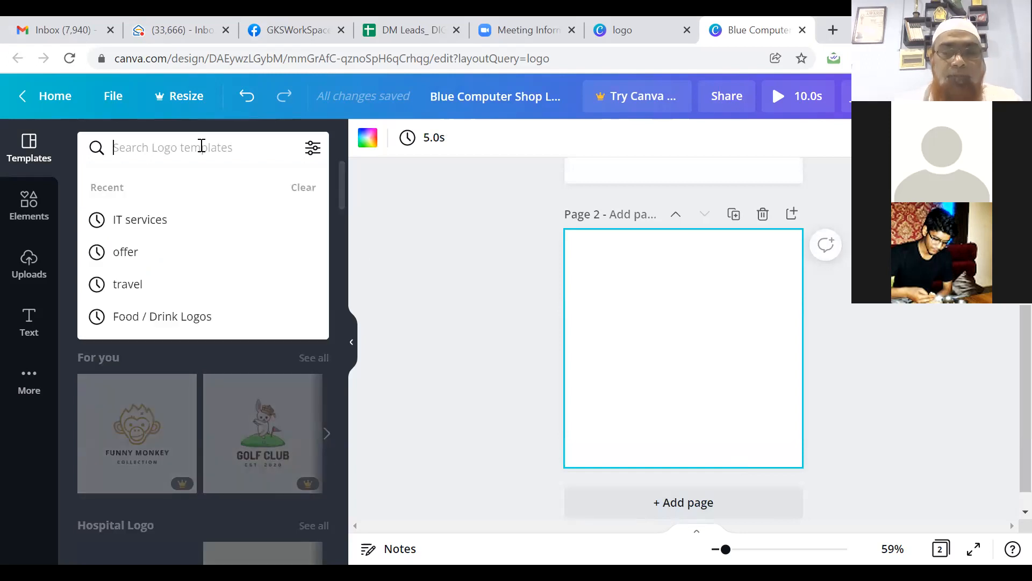
text(software)
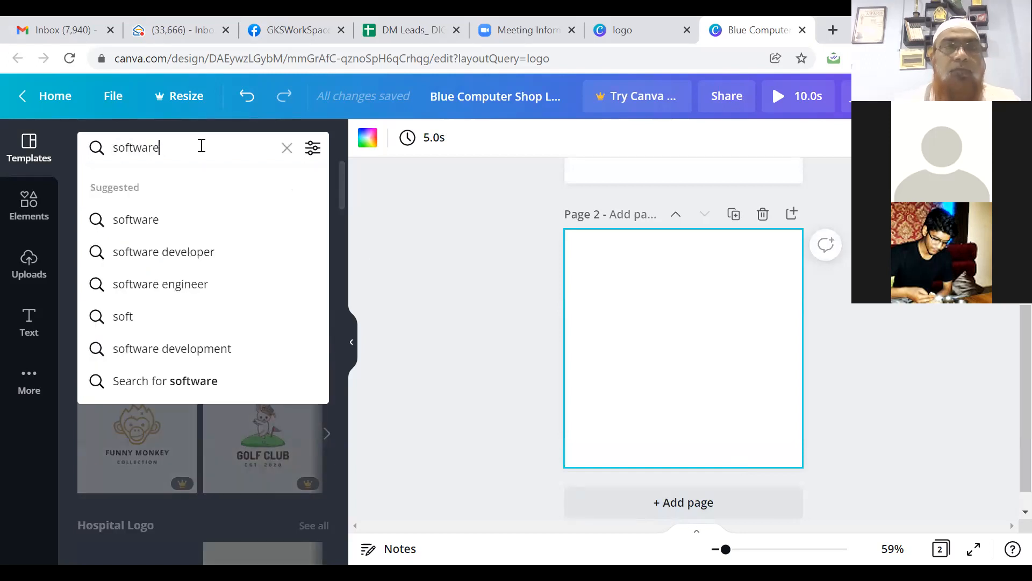
click(155, 220)
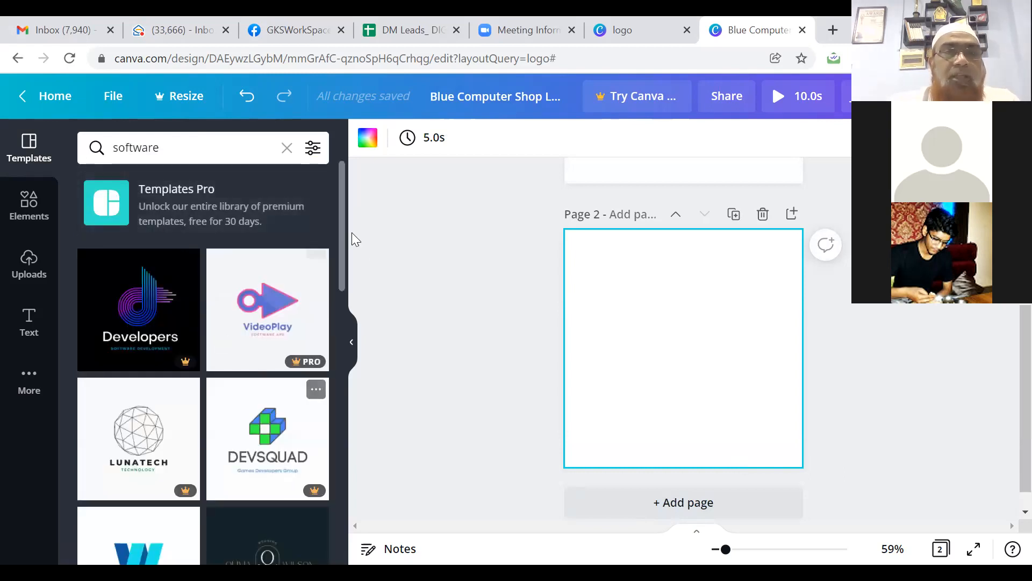
right_click(343, 278)
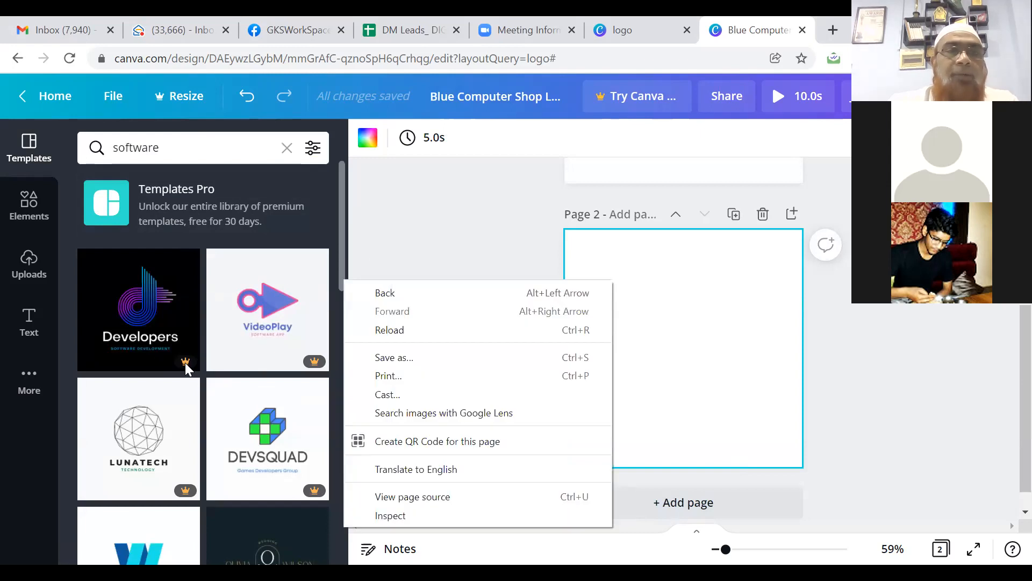
click(341, 231)
drag(341, 231, 350, 329)
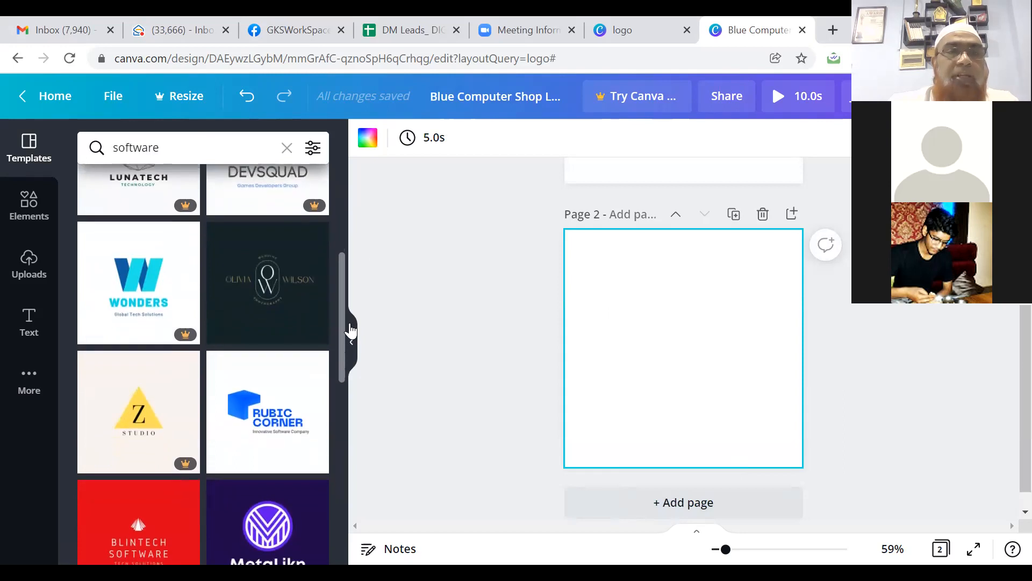
click(276, 293)
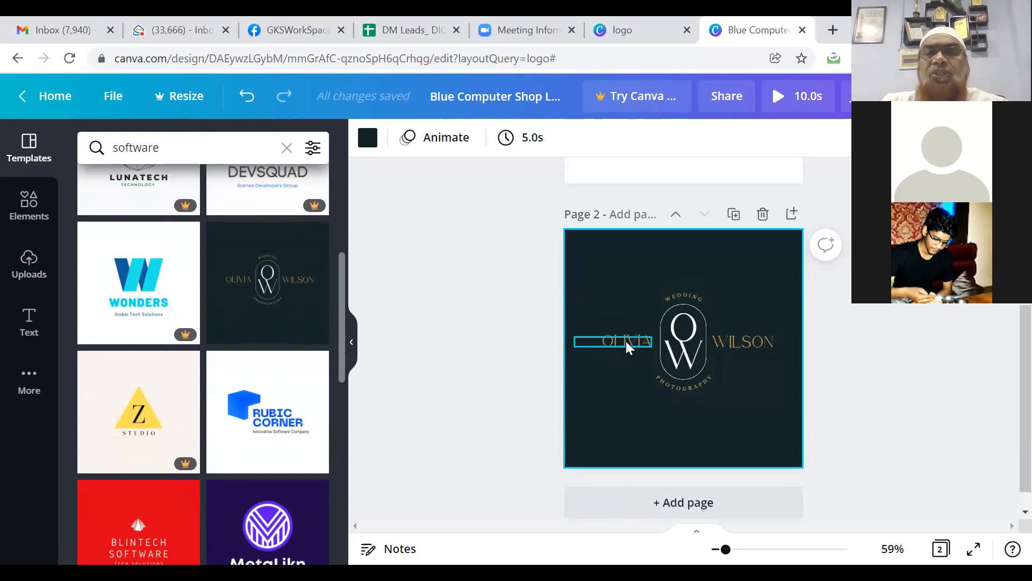
Step: Fill the second page's background with gold
click(685, 297)
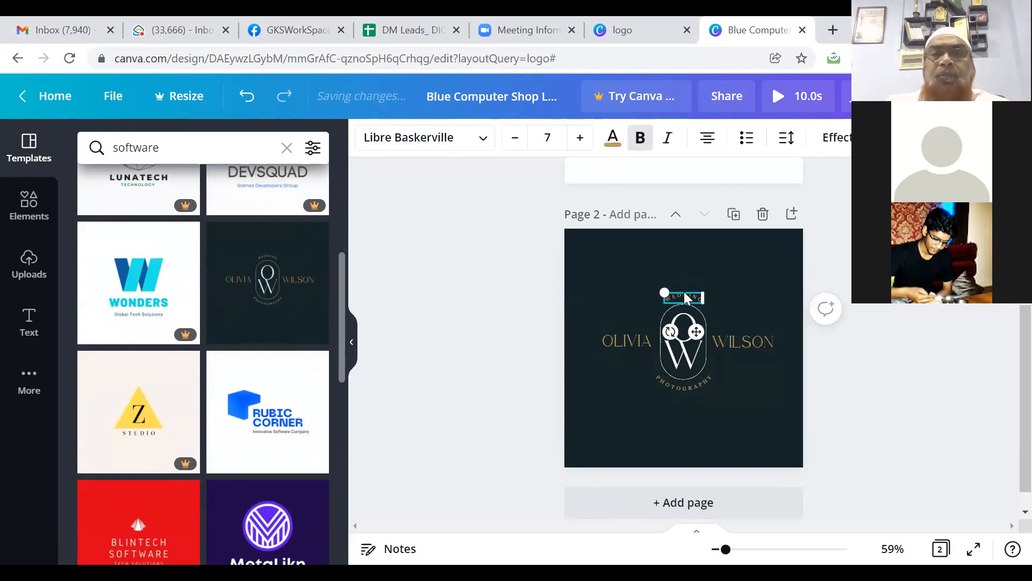
click(666, 251)
click(369, 138)
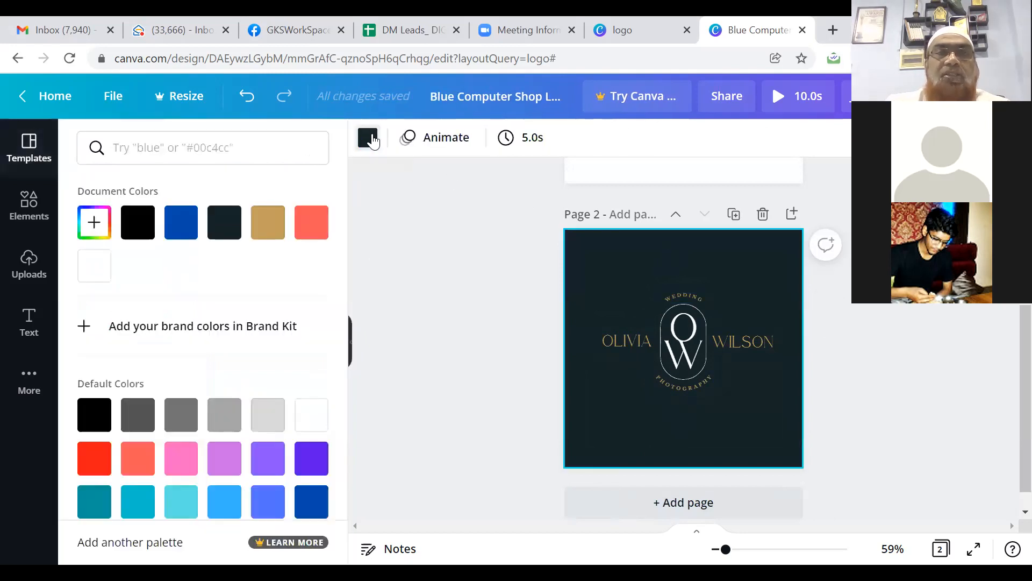
click(266, 230)
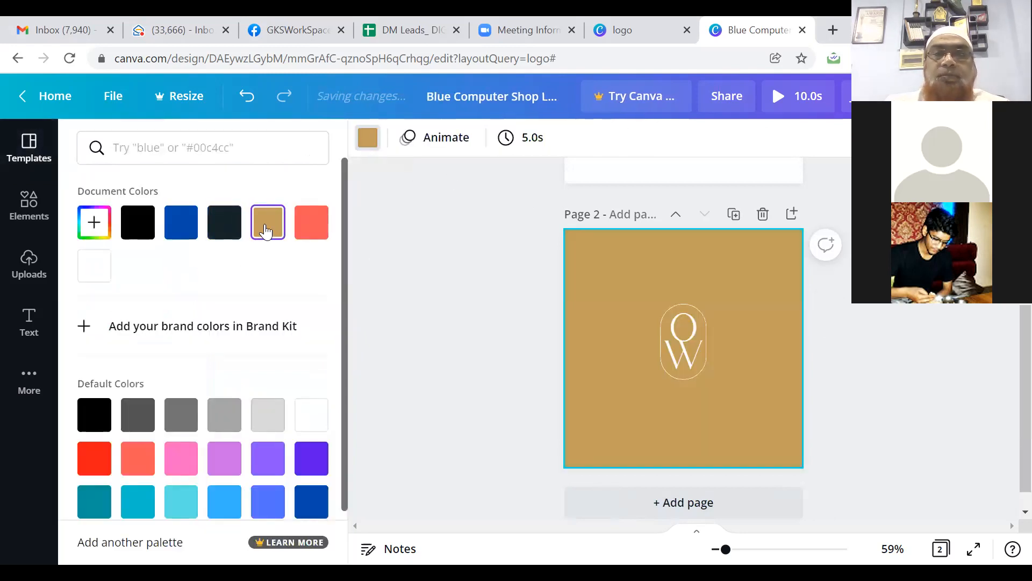
Step: Turn the OLIVIA text beside the monogram white
click(626, 339)
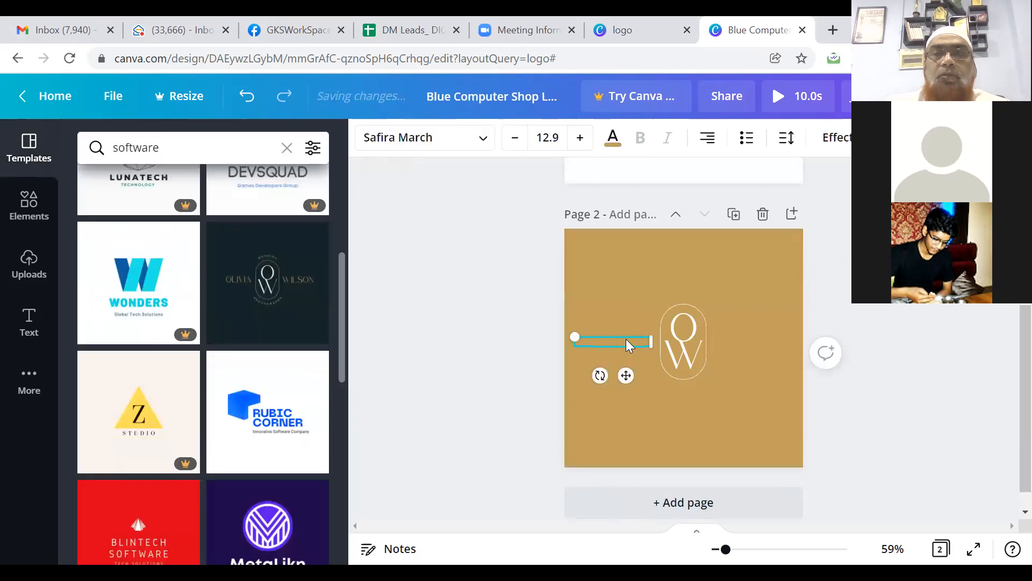
click(612, 137)
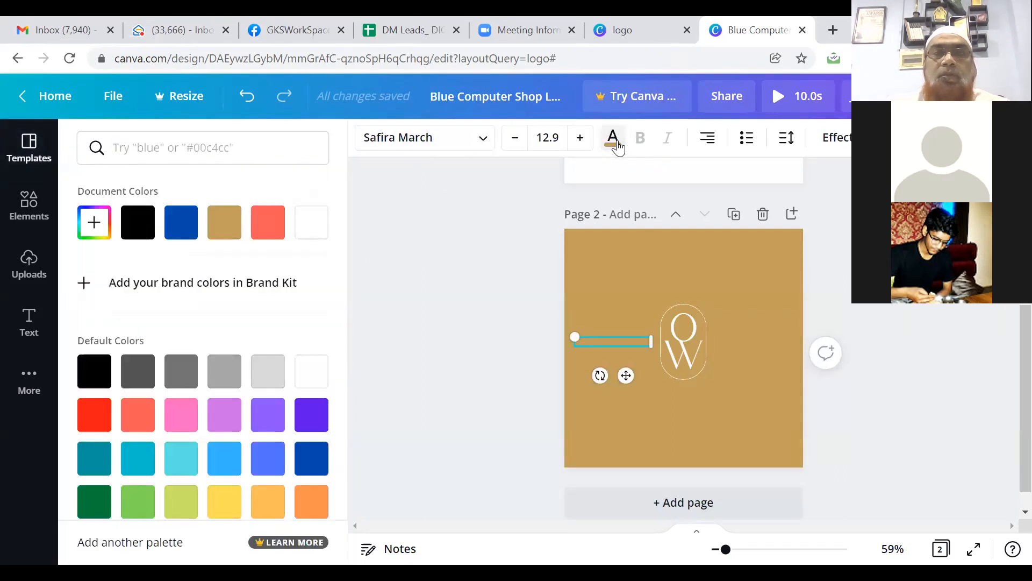
click(311, 222)
click(734, 342)
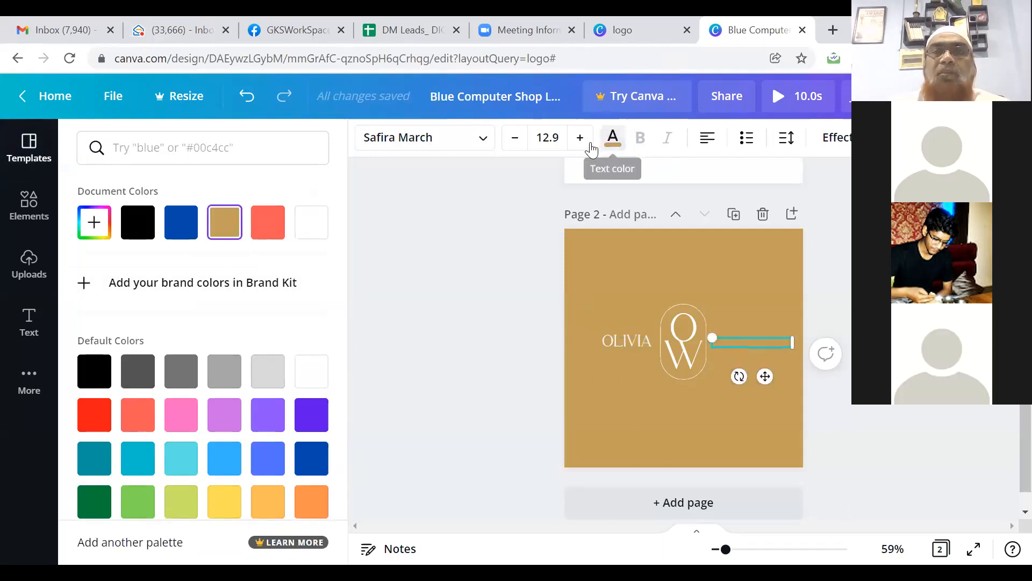
click(616, 151)
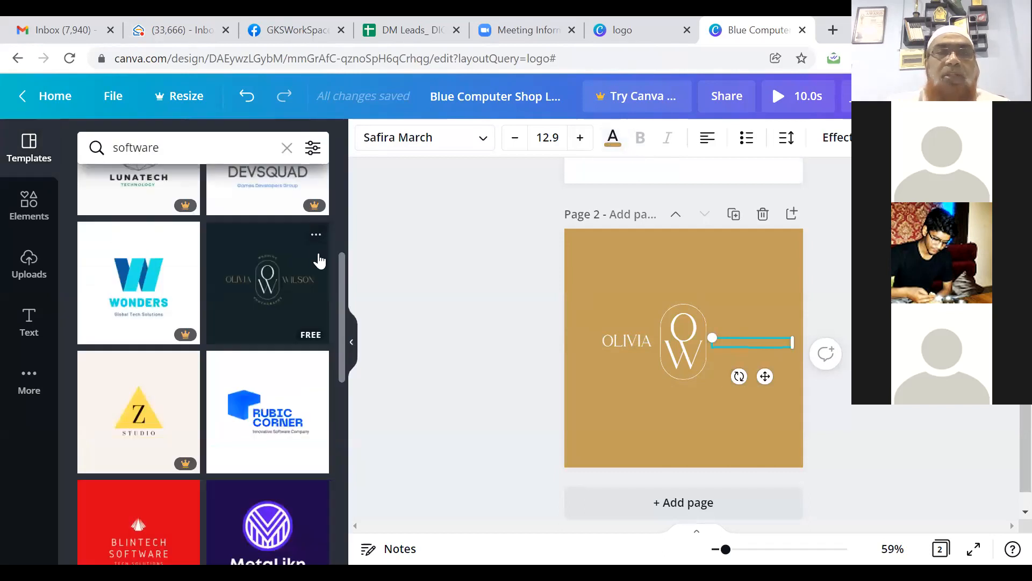
click(616, 150)
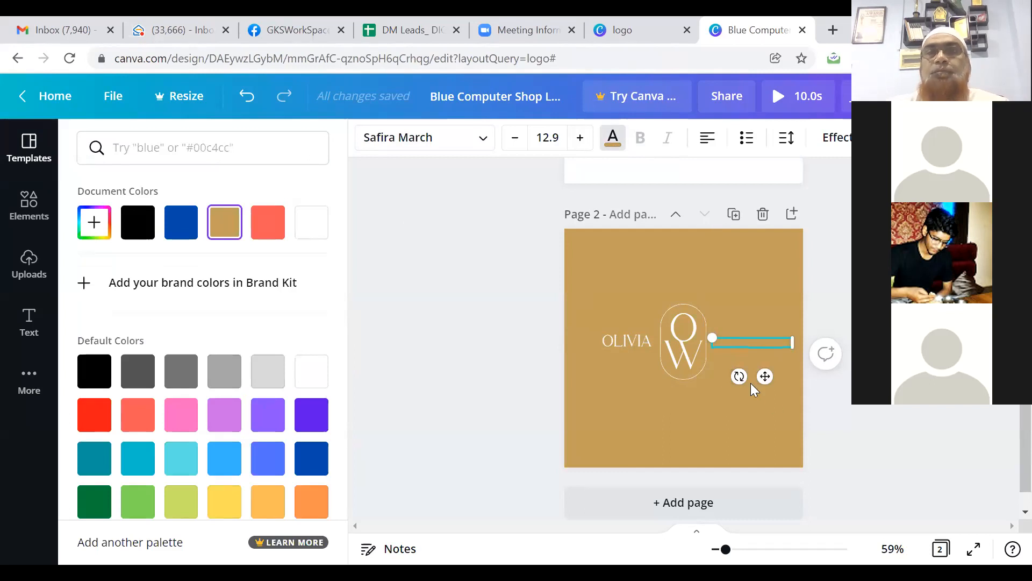
click(612, 141)
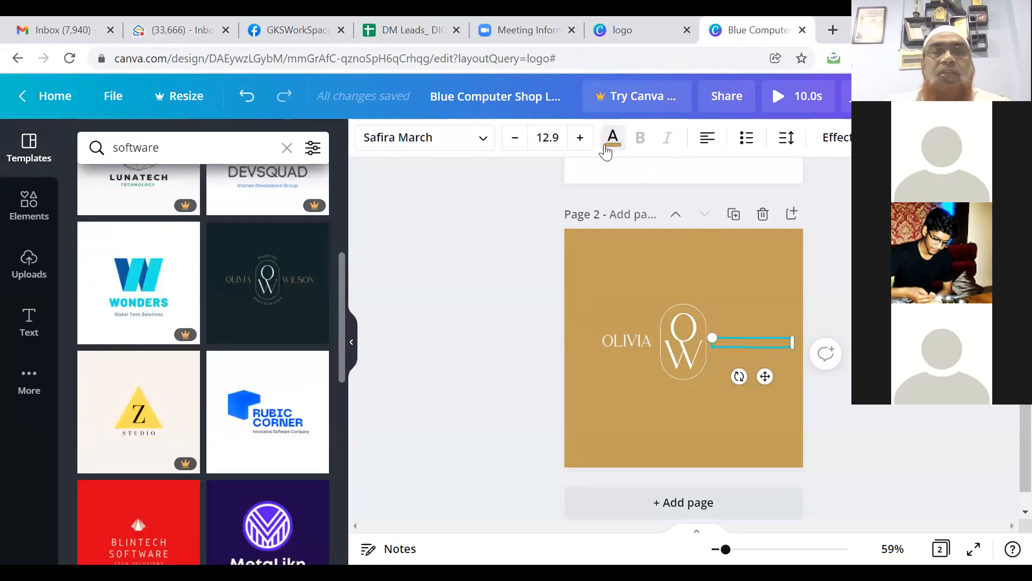
Step: Change the page background to black after briefly trying red
click(691, 261)
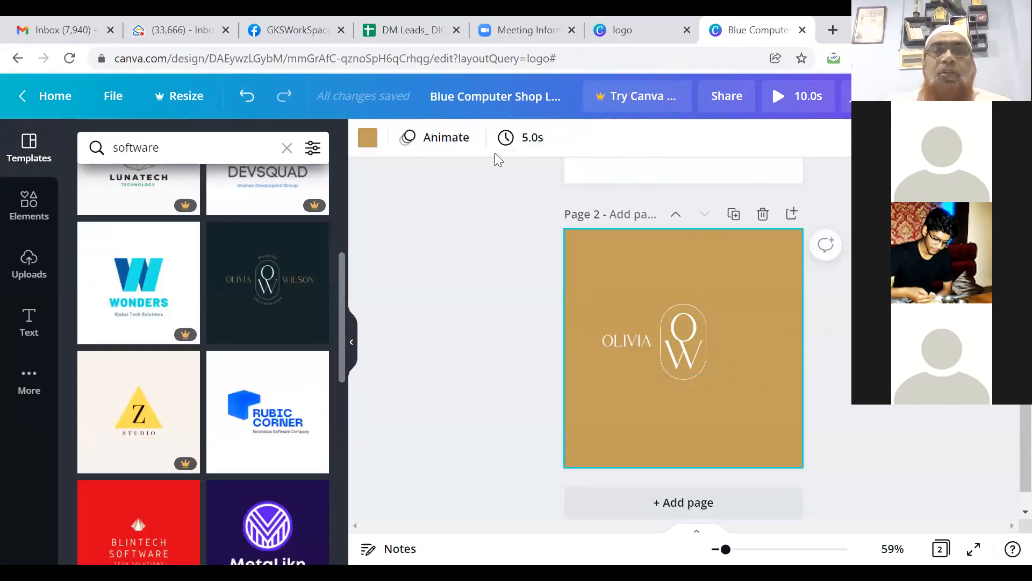
click(369, 139)
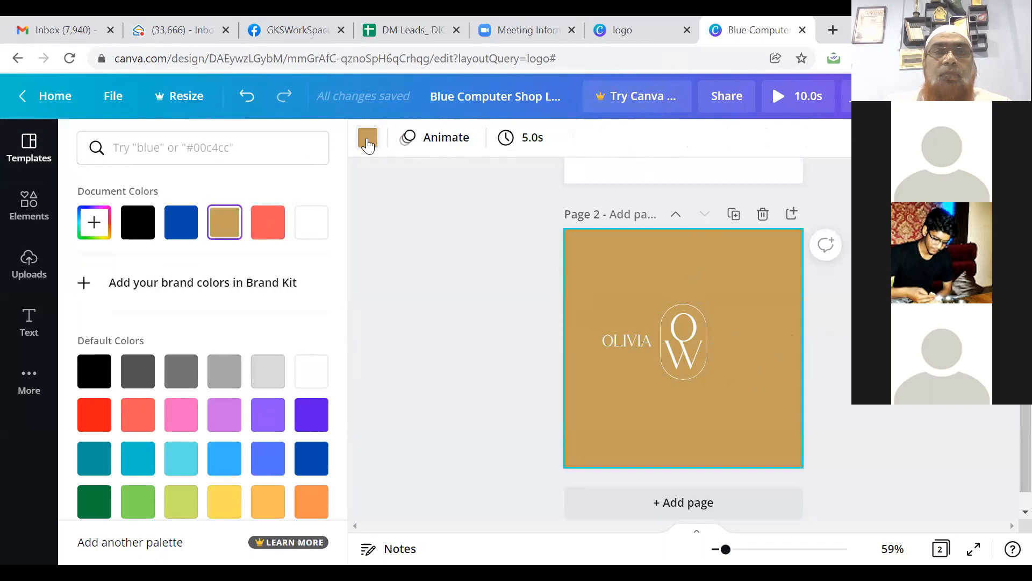
click(272, 231)
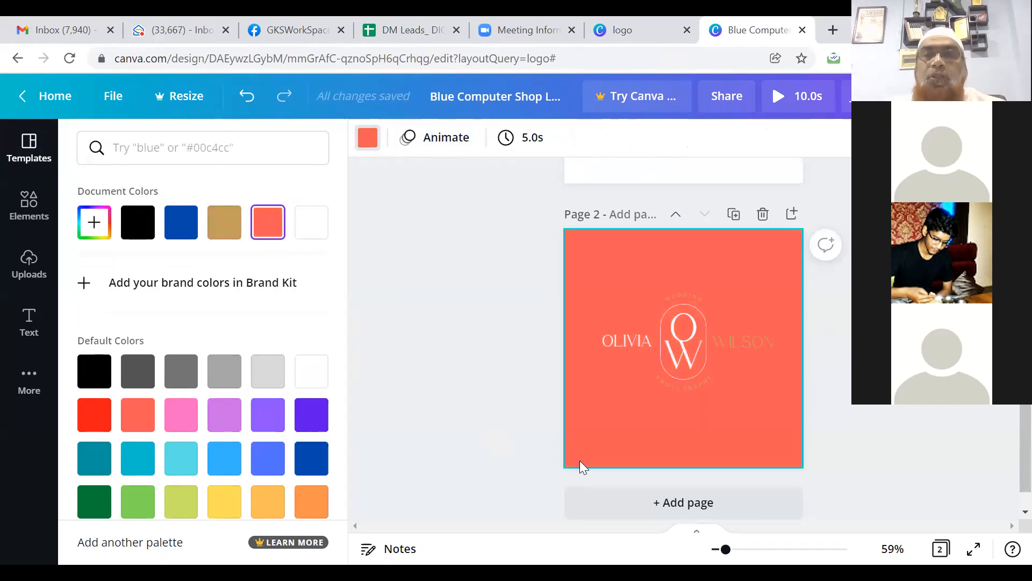
click(142, 238)
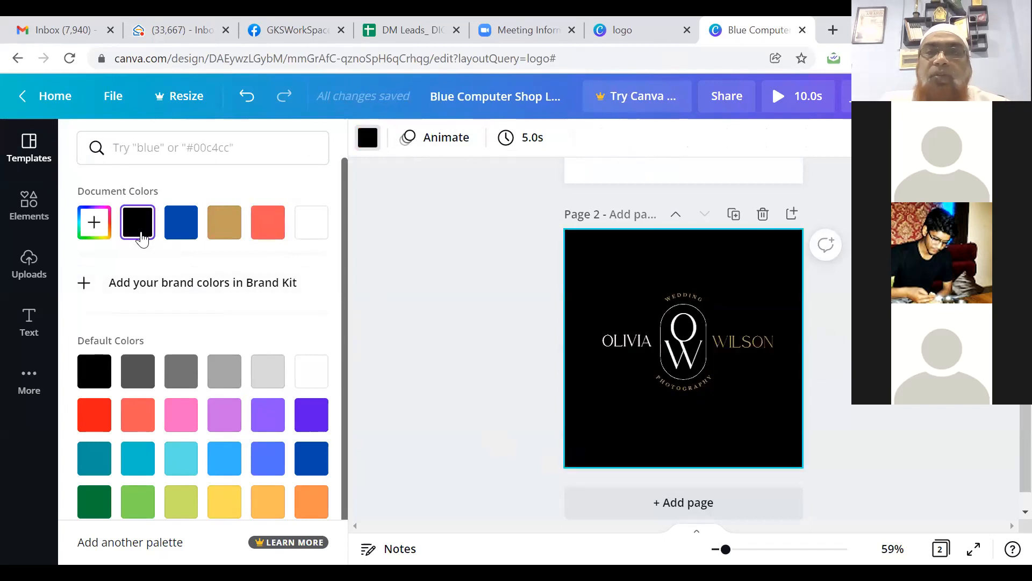
click(689, 298)
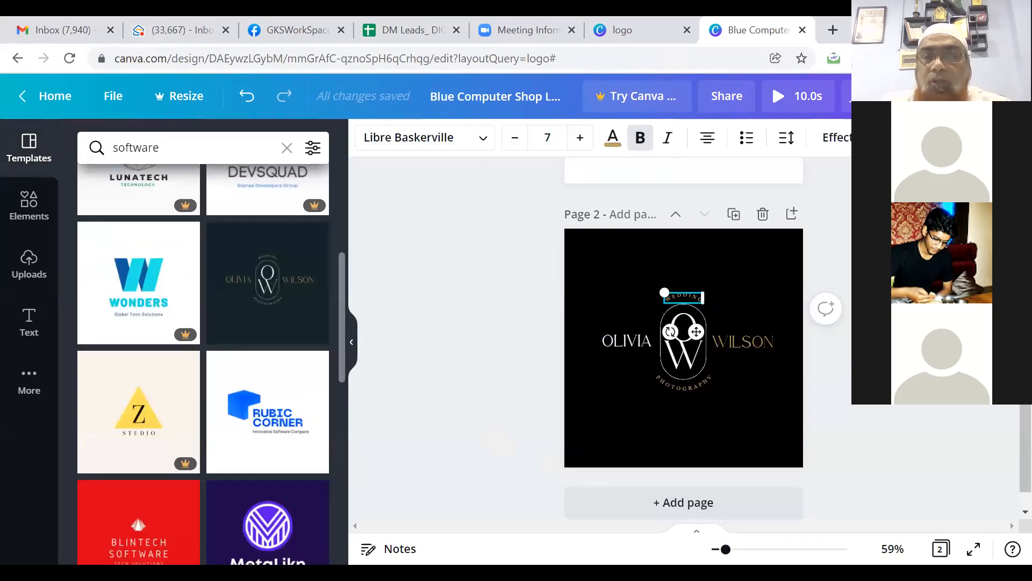
Step: Select the whole second page rather than its logo elements and bring up Animate
drag(726, 549, 744, 549)
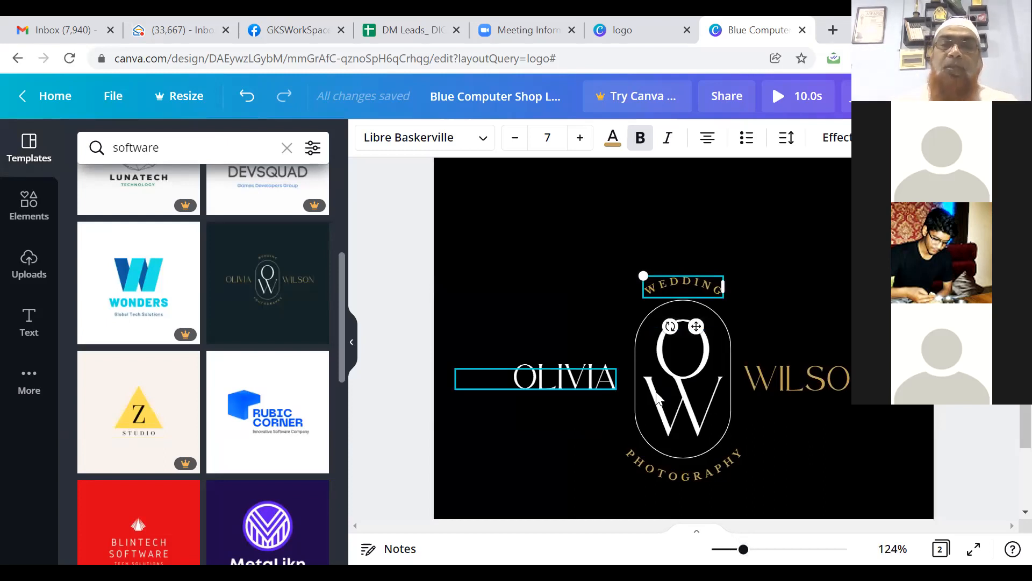
click(767, 377)
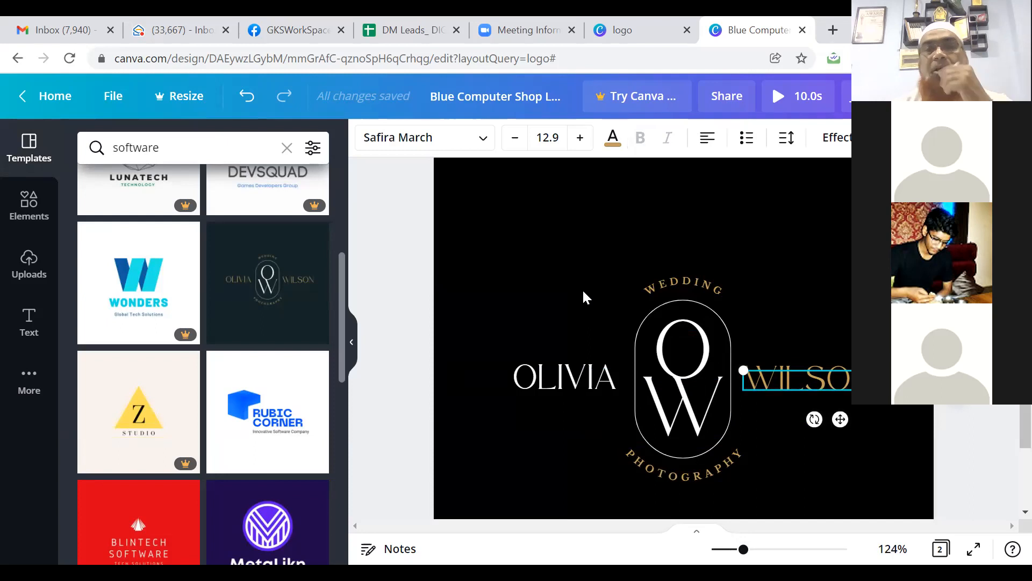
click(680, 303)
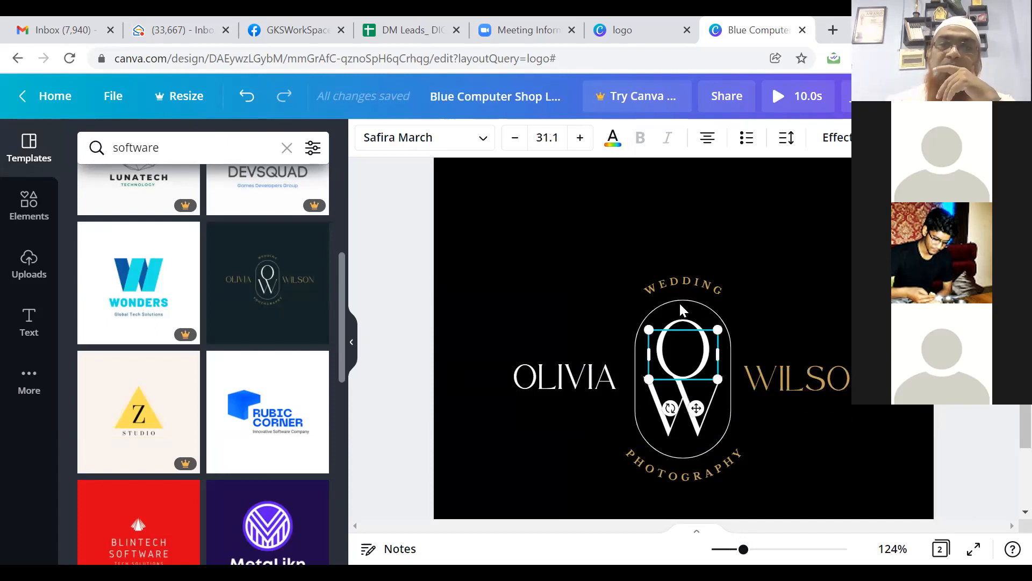
click(549, 247)
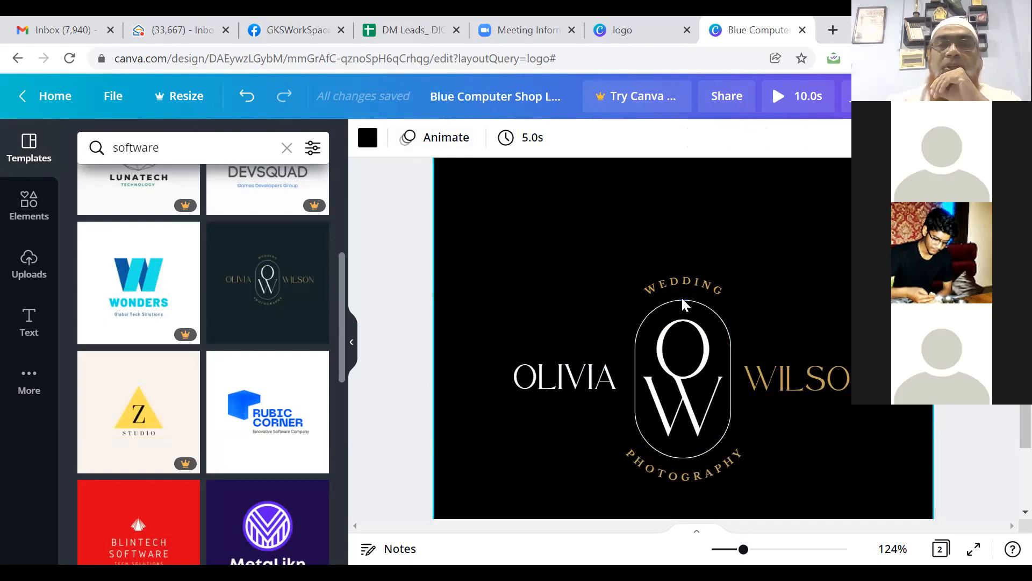
click(446, 138)
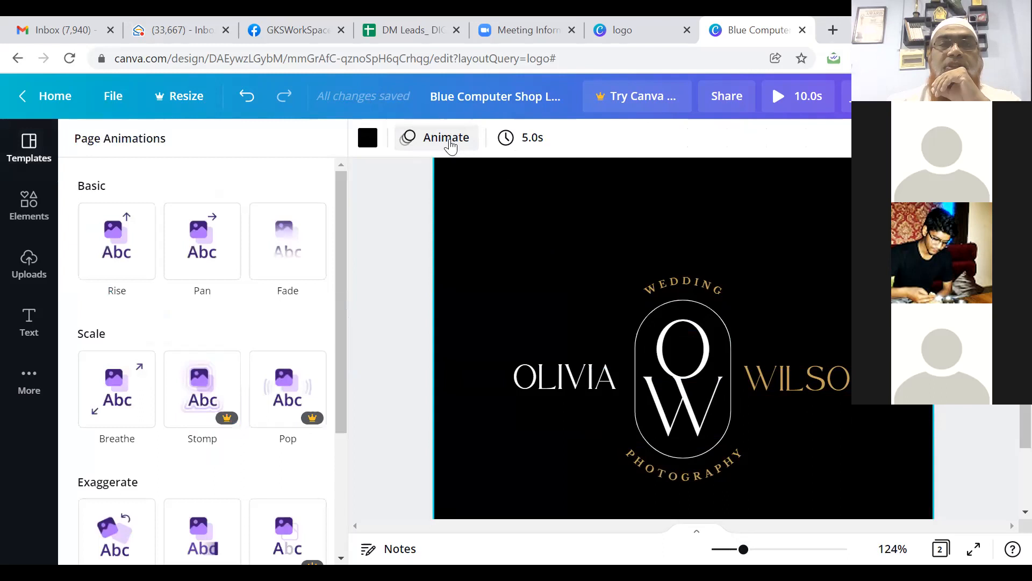
Step: Apply the Pan page animation to the logo page and preview it
click(208, 256)
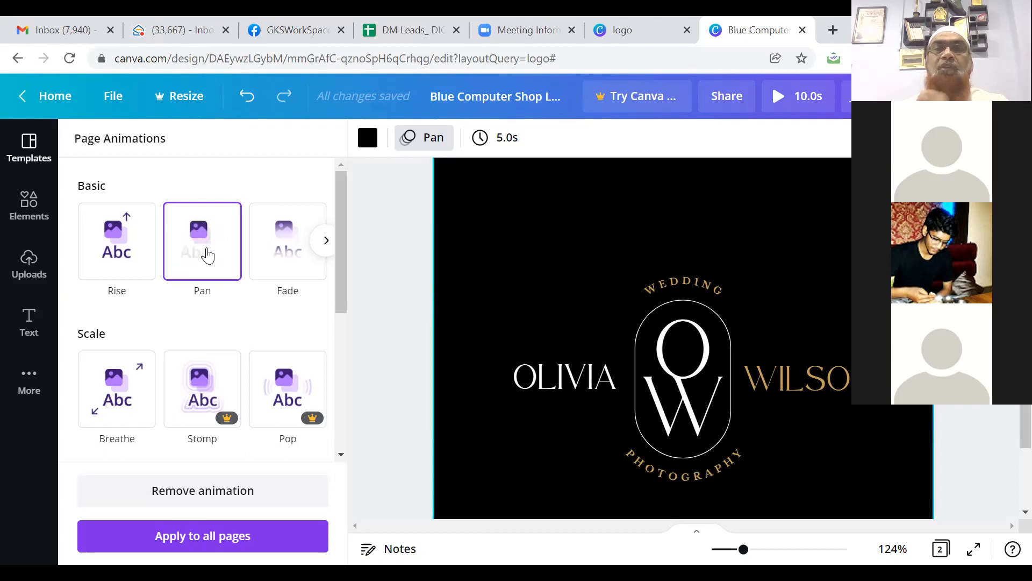
click(207, 250)
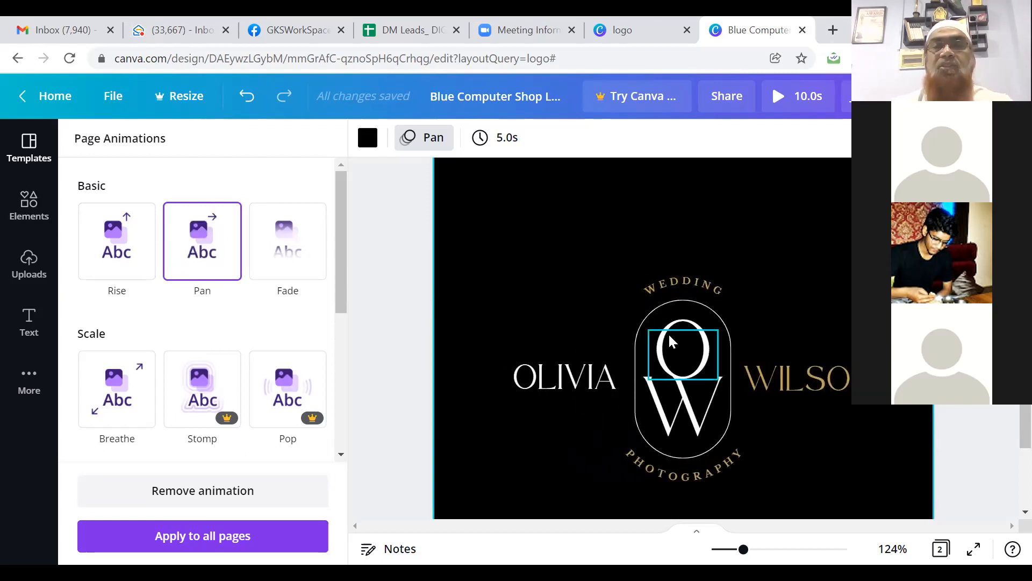
double_click(682, 284)
Step: Replace the curved WEDDING text with 'IT SOLUTION' and enlarge it to size 8
drag(682, 281, 645, 281)
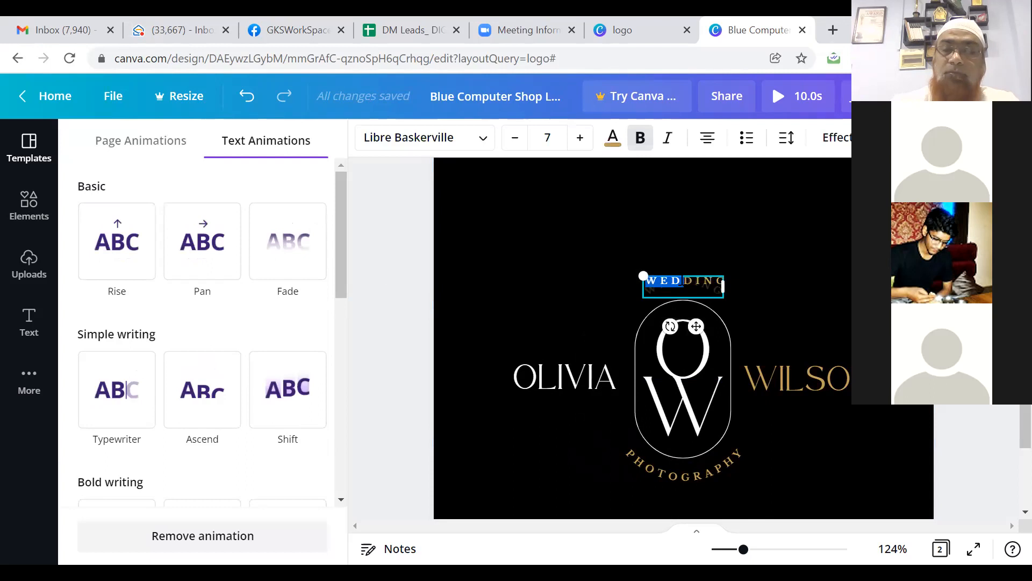
key(Delete)
key(Delete)
key(Delete)
key(Delete)
key(Delete)
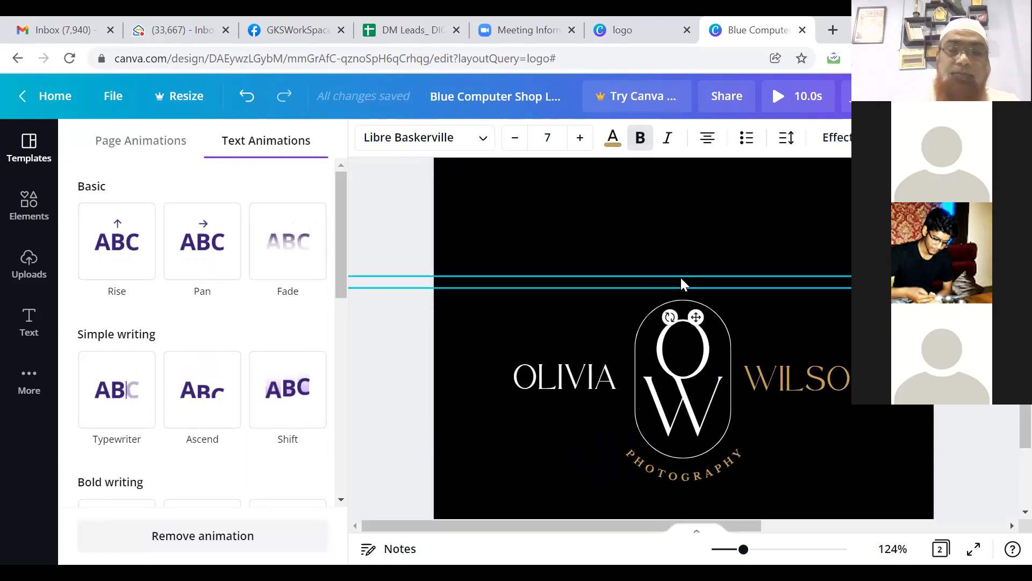
text(IT SOLUTION)
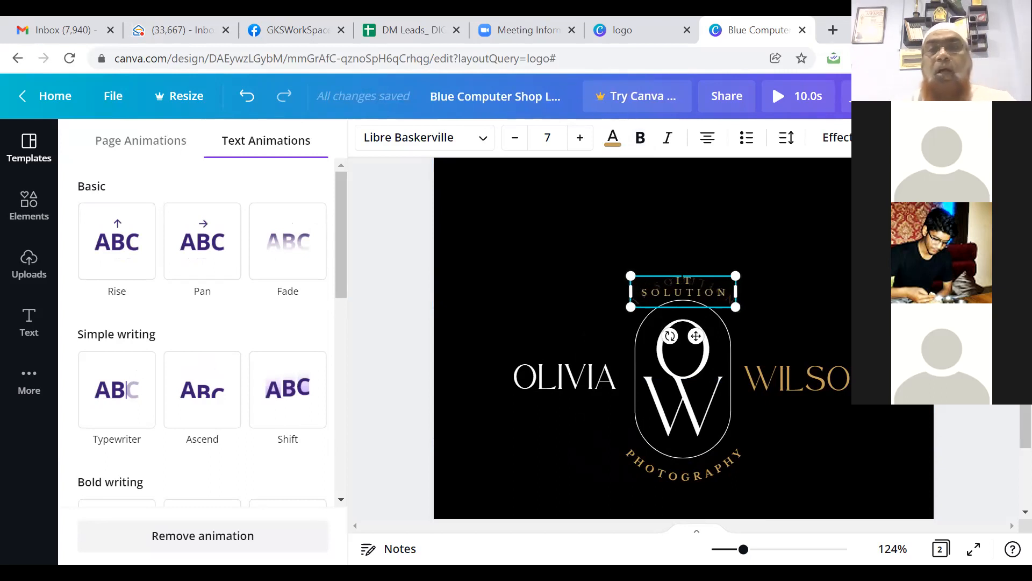
drag(631, 292, 605, 292)
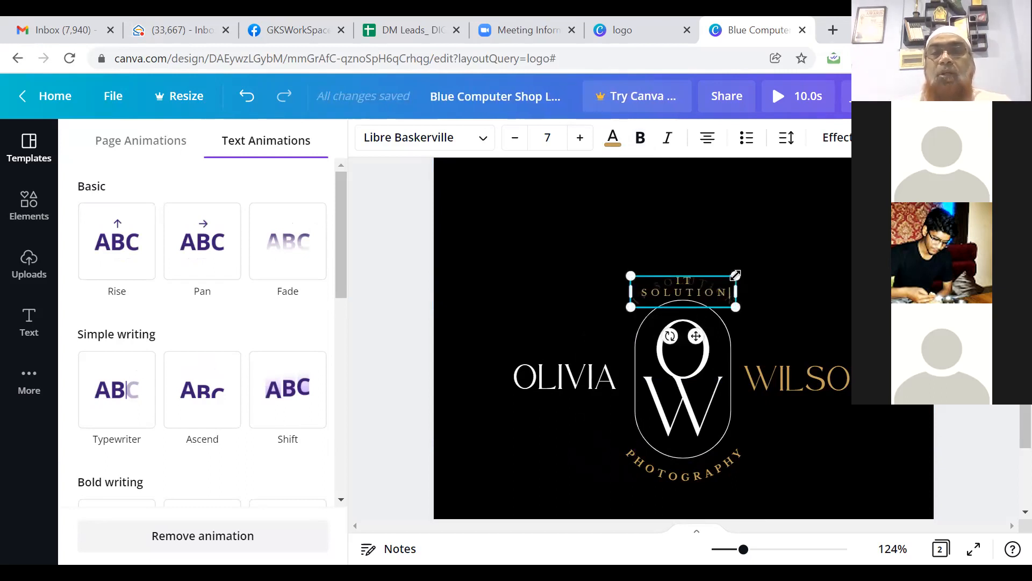
right_click(768, 248)
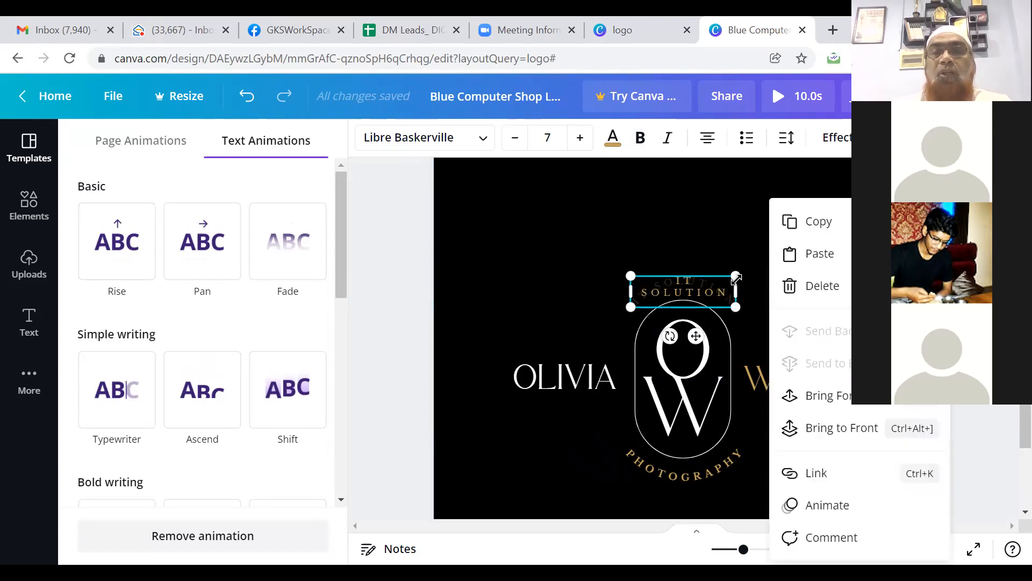
click(738, 280)
drag(749, 271, 751, 271)
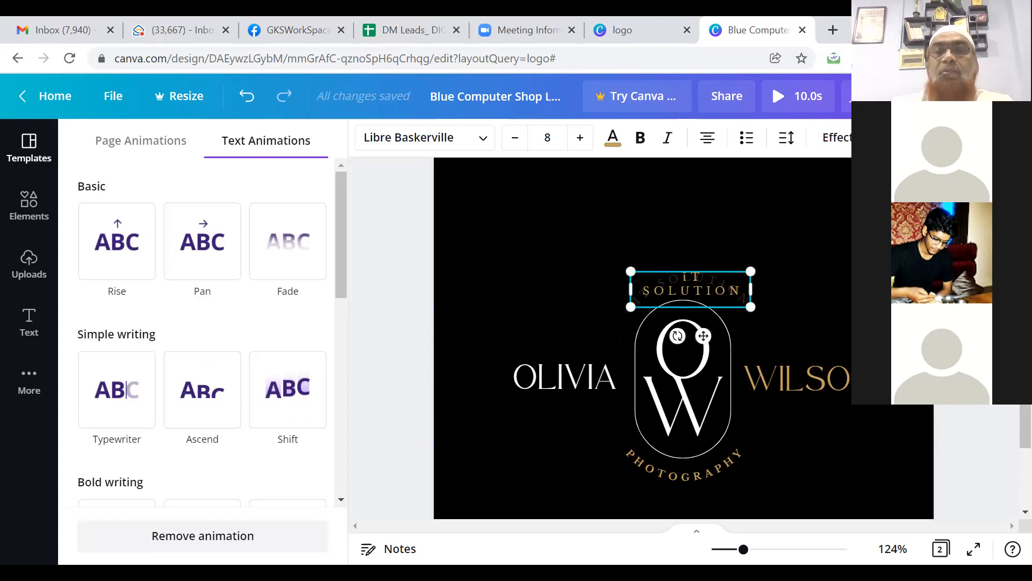
drag(683, 277, 743, 291)
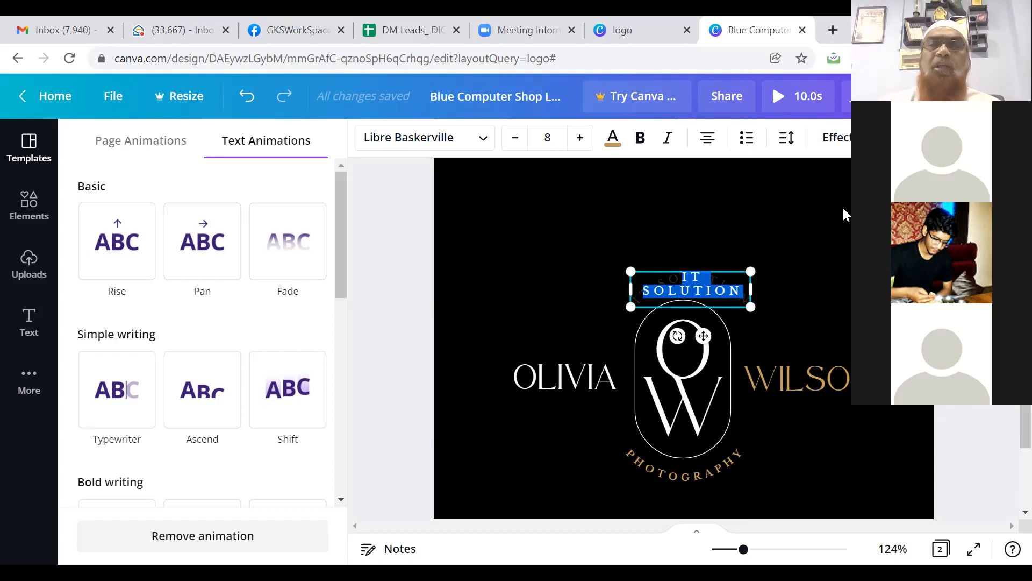
Step: Replace the logo word OLIVIA with 'DIGITOZE'
click(398, 330)
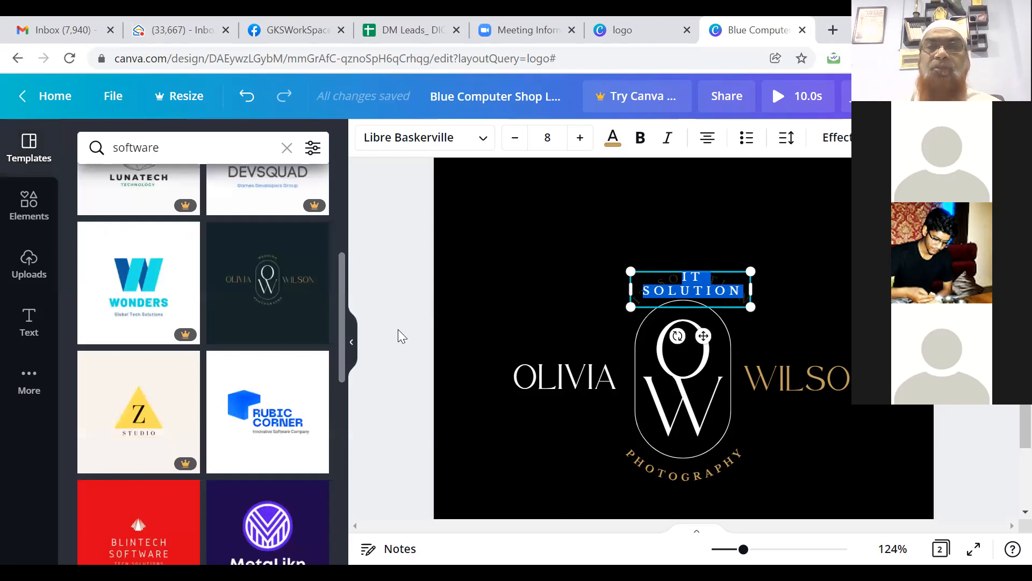
click(573, 378)
double_click(572, 377)
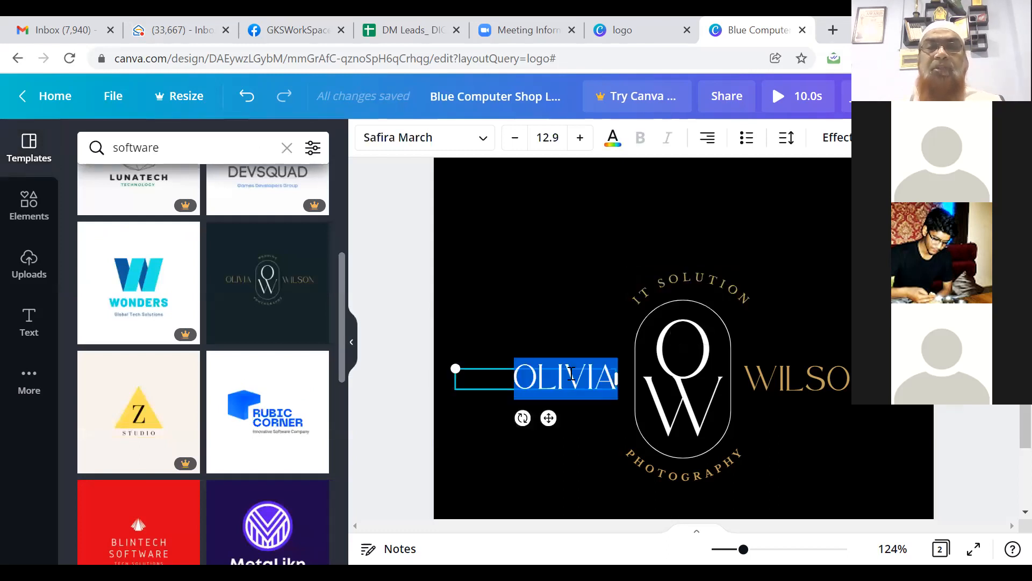
text(DIGIT)
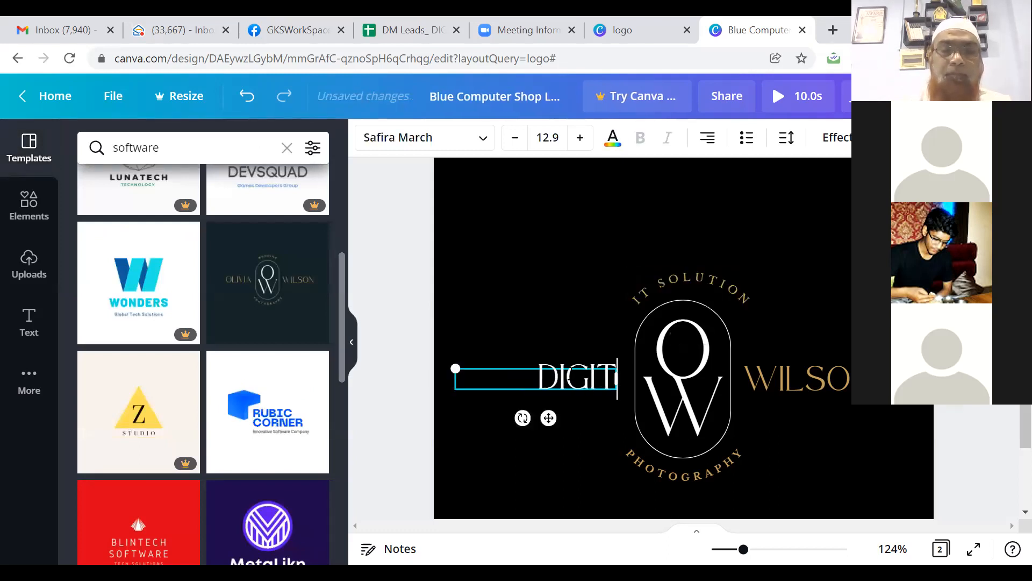
text(OZE)
Step: Replace the logo word WILSON with 'CONSULTING'
click(768, 376)
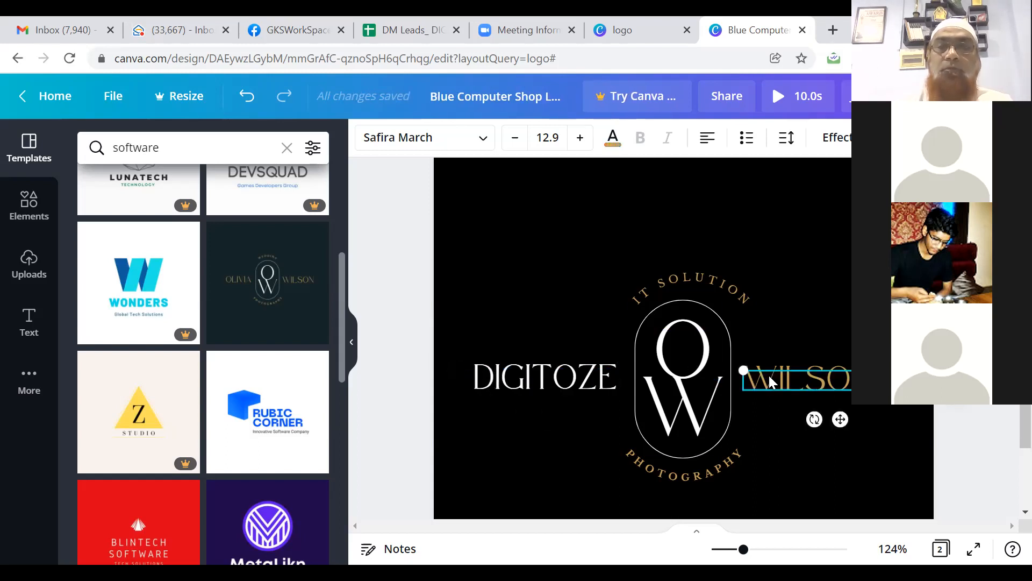
double_click(768, 374)
text(C)
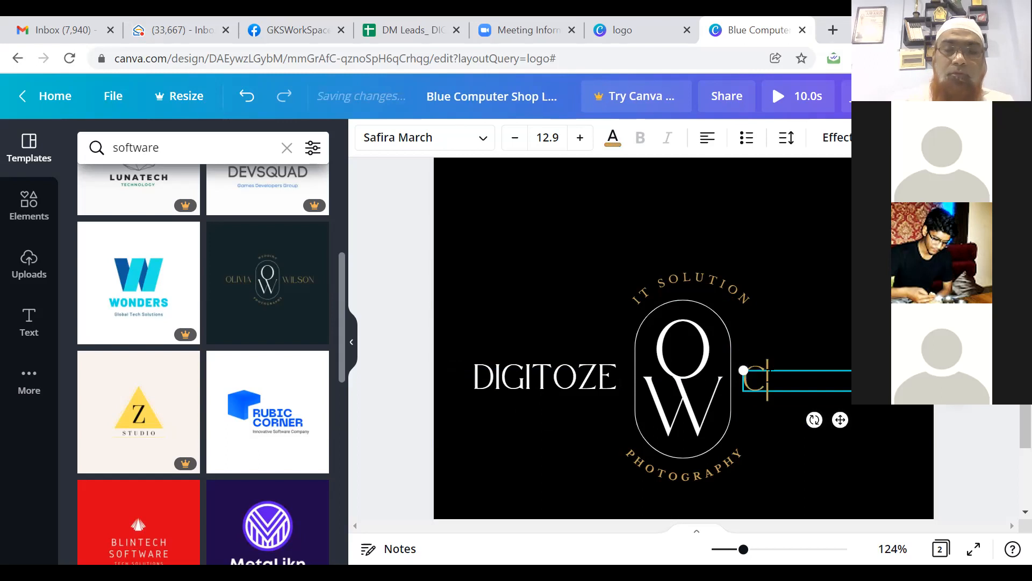
text(ONSULTING)
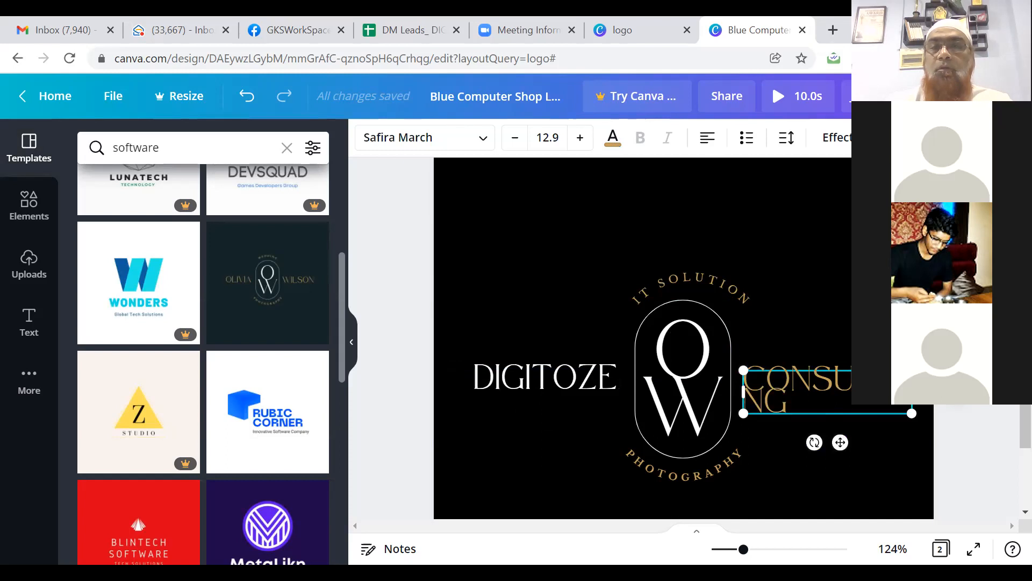
Step: Widen the CONSULTING text box and reduce its font to 11.6 so it fits one line
right_click(754, 383)
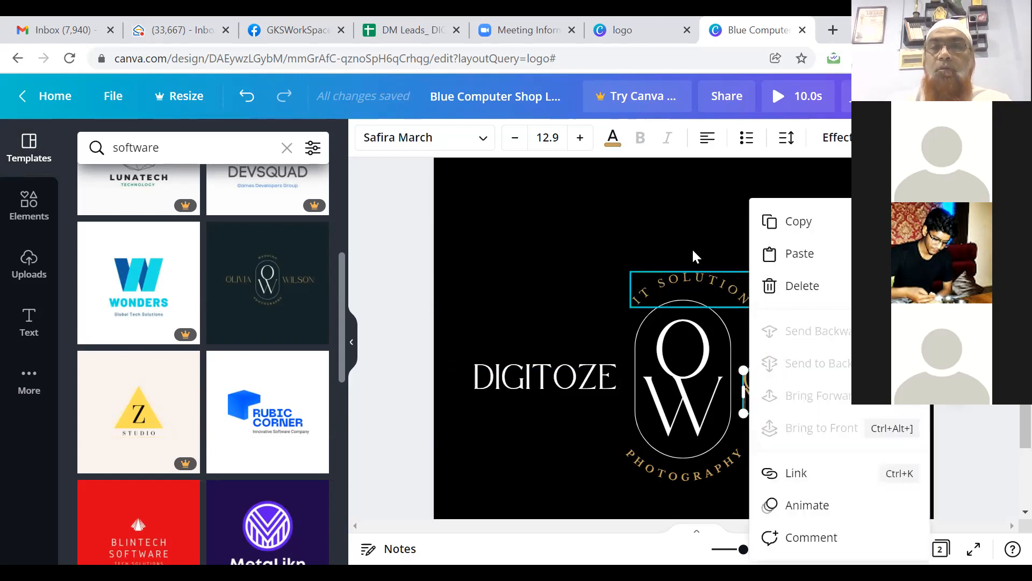
click(683, 229)
click(684, 230)
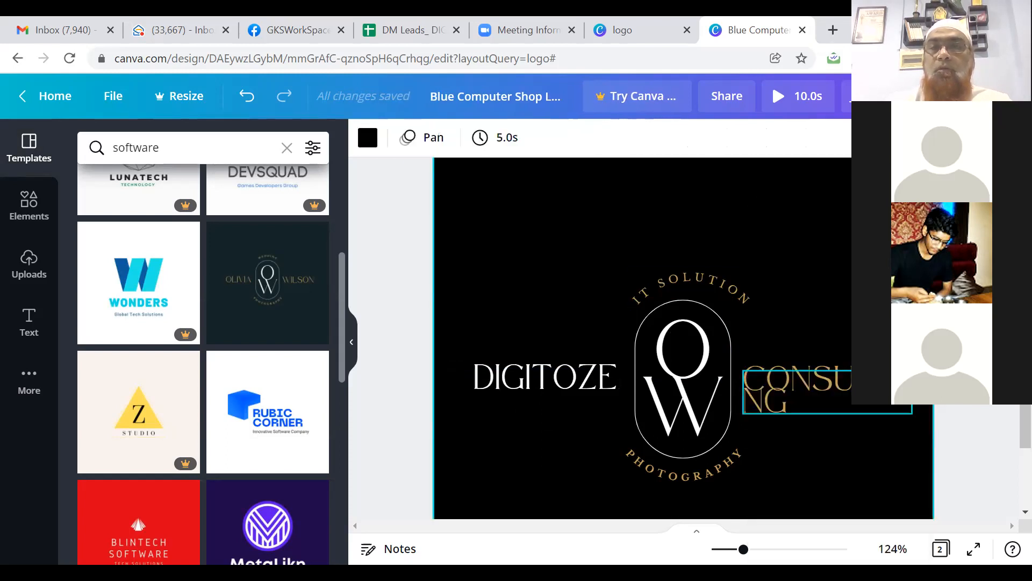
click(882, 391)
drag(912, 370, 934, 364)
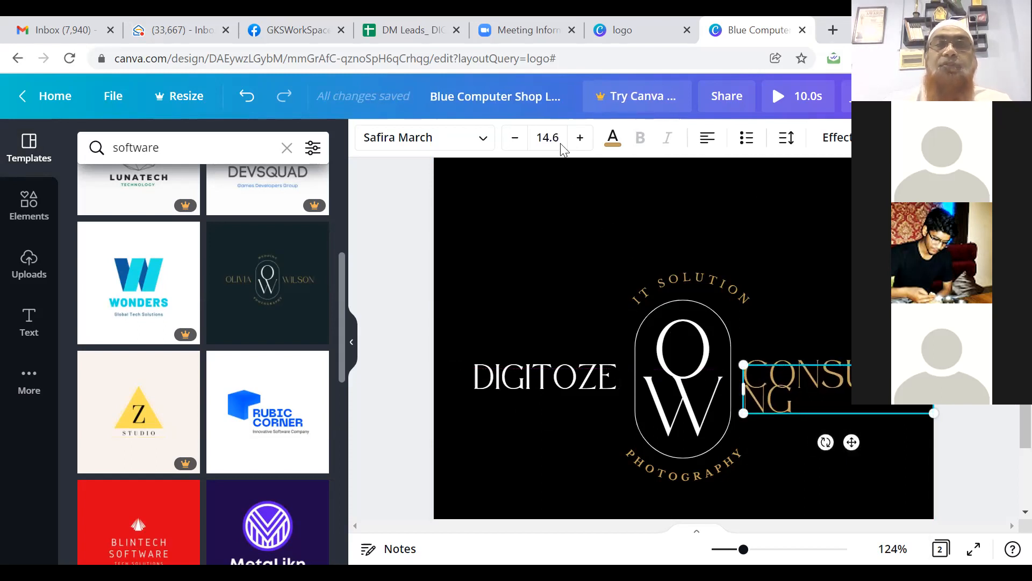
click(516, 144)
click(515, 141)
click(515, 141)
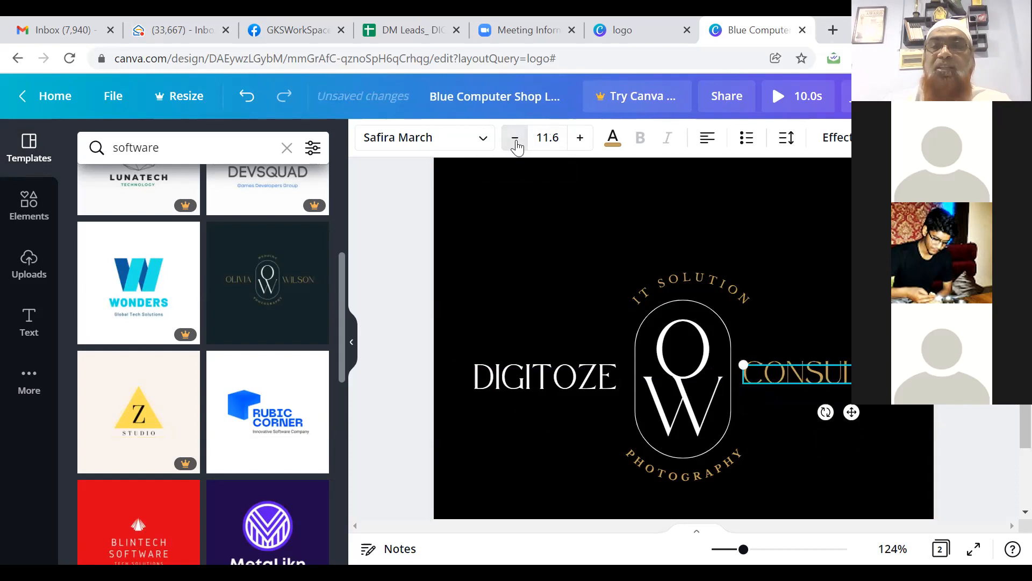
Step: Reduce the DIGITOZE font size to 10.9 to match
click(477, 378)
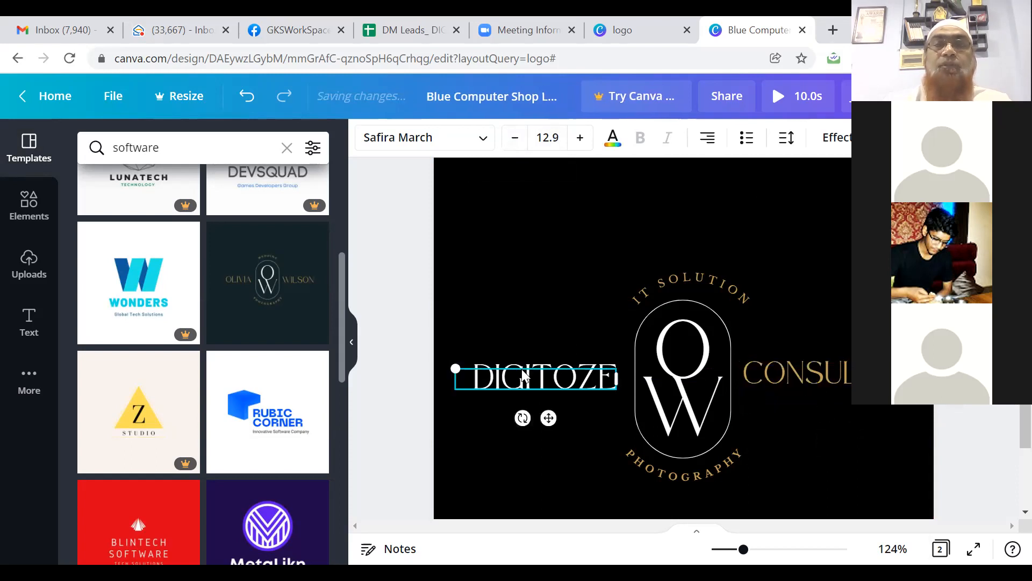
click(512, 143)
click(513, 143)
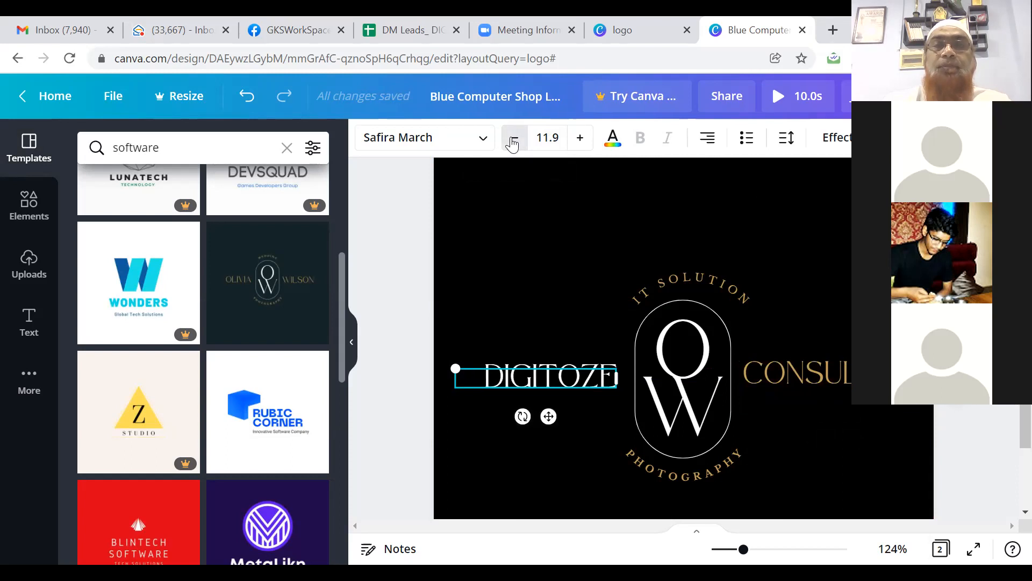
double_click(660, 459)
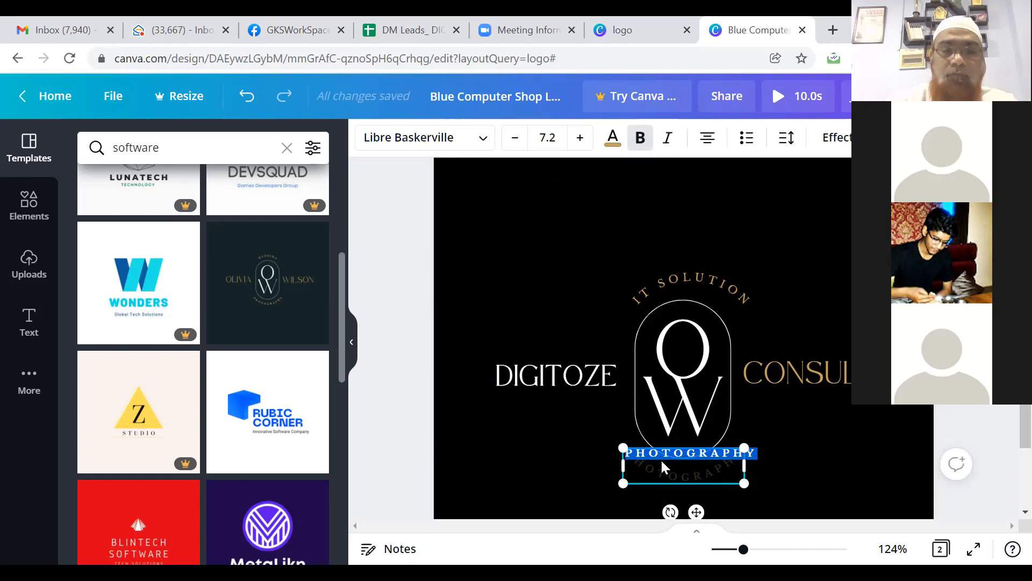
Step: Replace the curved PHOTOGRAPHY text with 'DIGITAL PARTNER' and move it just below the monogram
scroll(663, 466, down, 4)
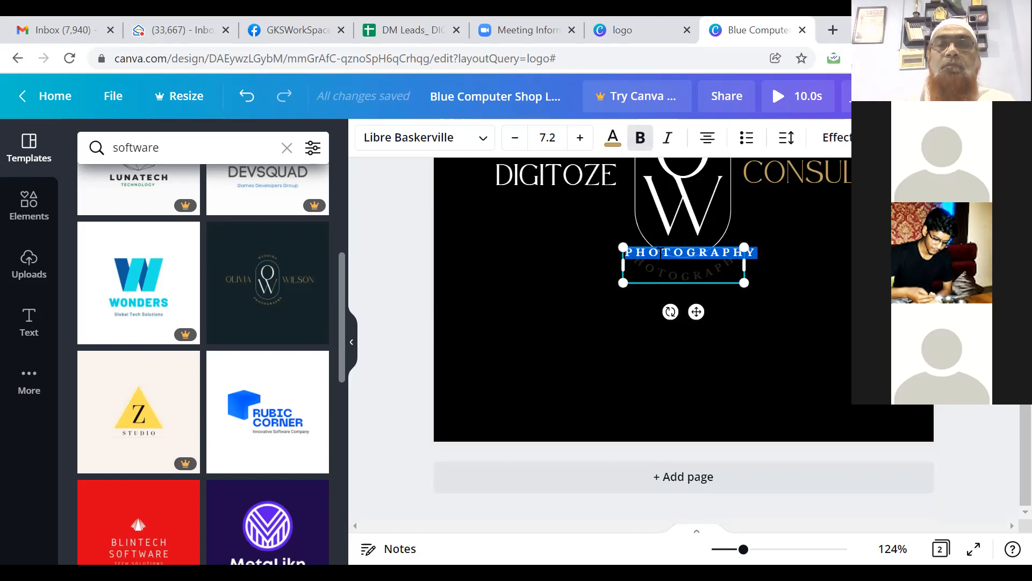
key(BackSpace)
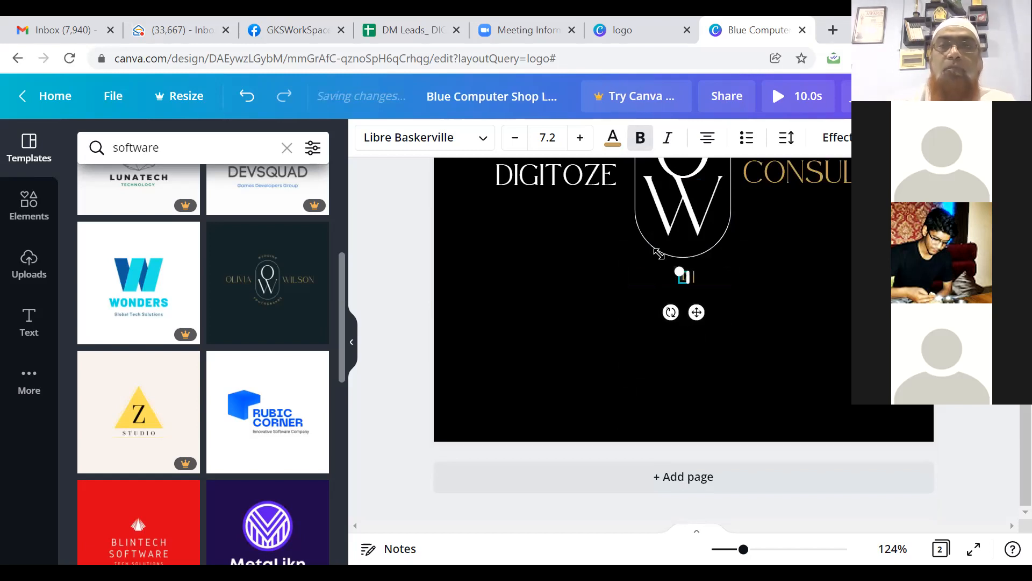
text(DIGITAL PARTNE)
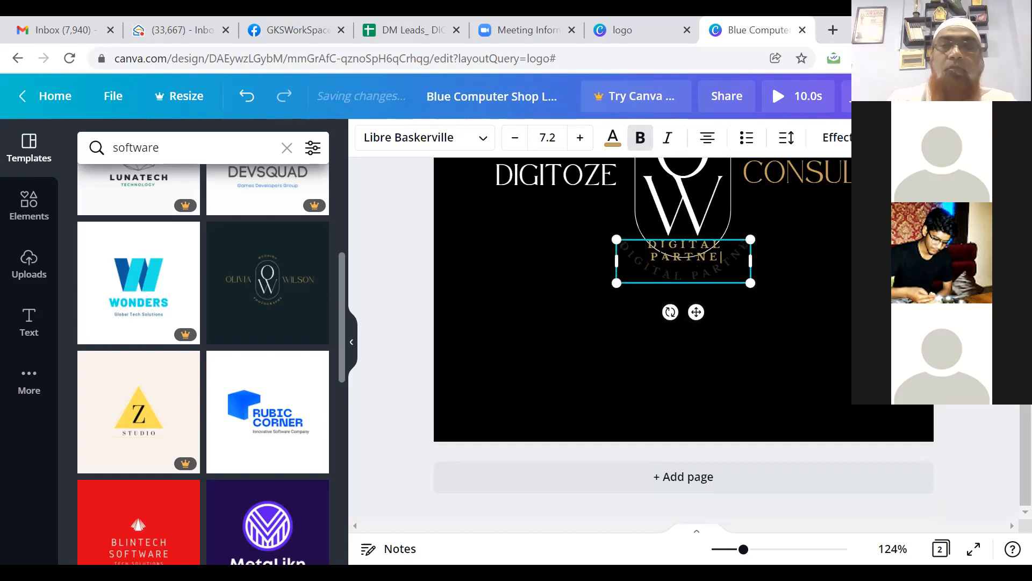
text(R)
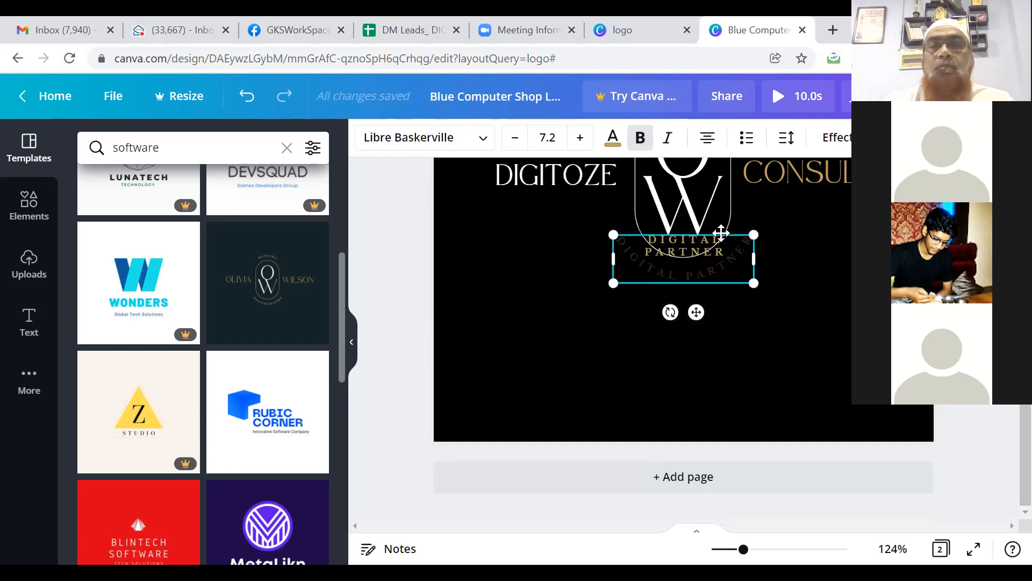
drag(720, 234, 722, 257)
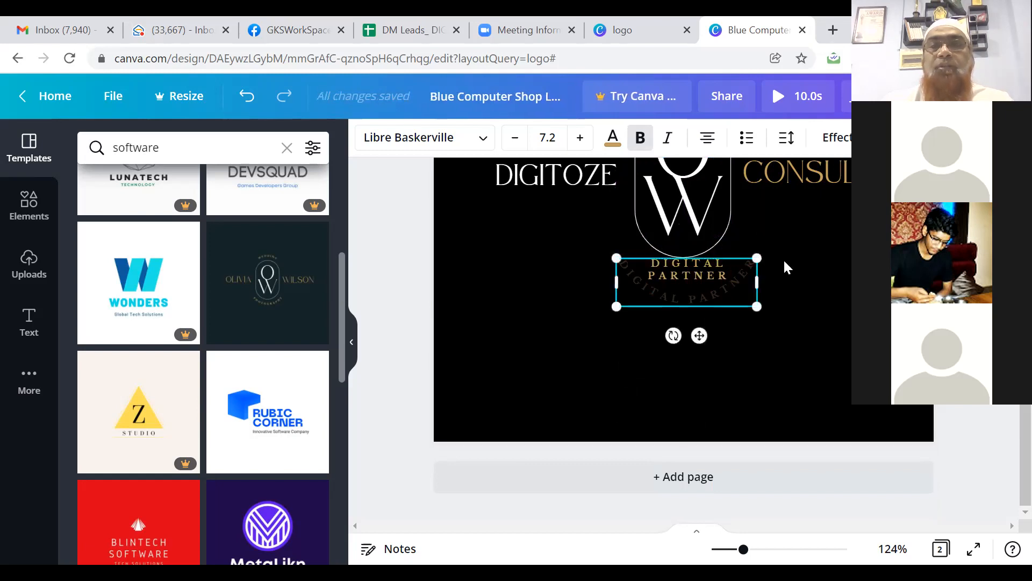
click(813, 256)
click(675, 168)
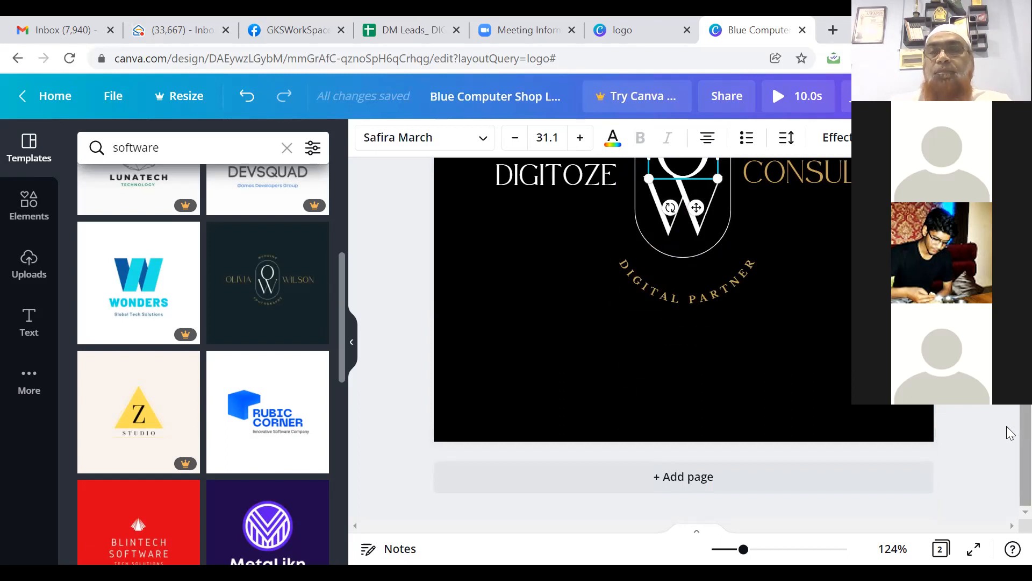
Step: Change the monogram letter O to 'D'
scroll(1010, 411, up, 2)
drag(1007, 403, 1007, 389)
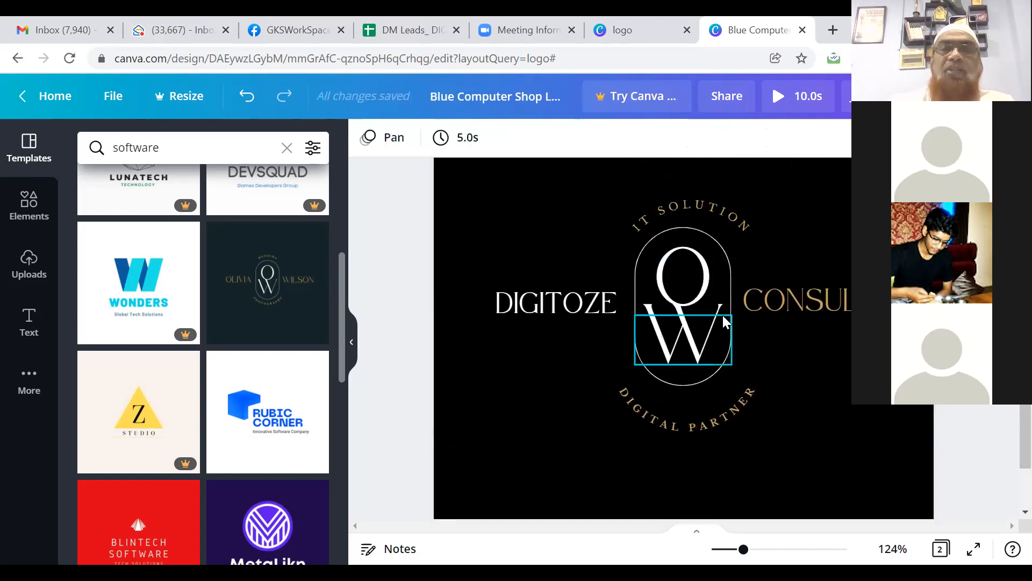
click(698, 289)
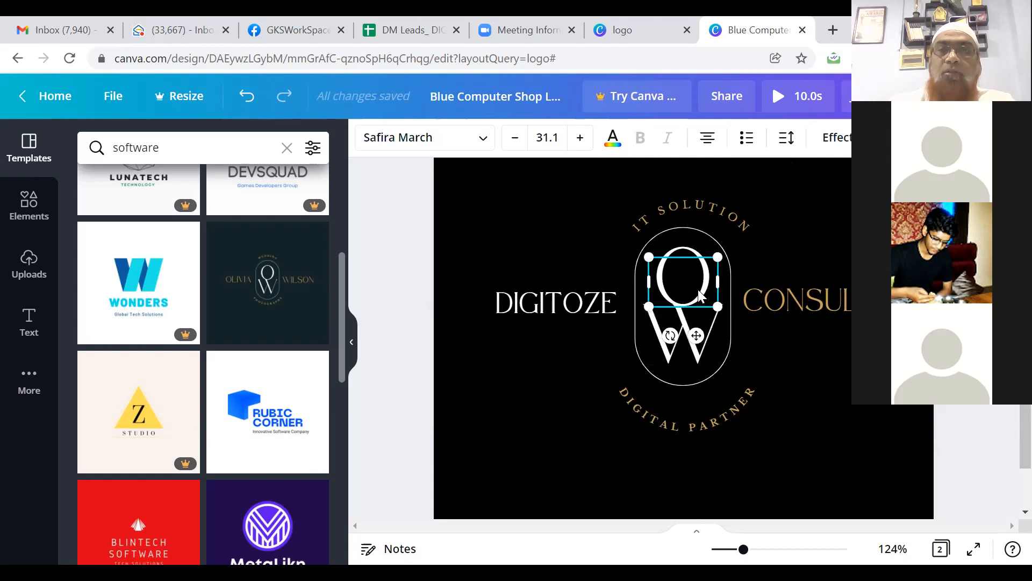
double_click(698, 289)
text(D)
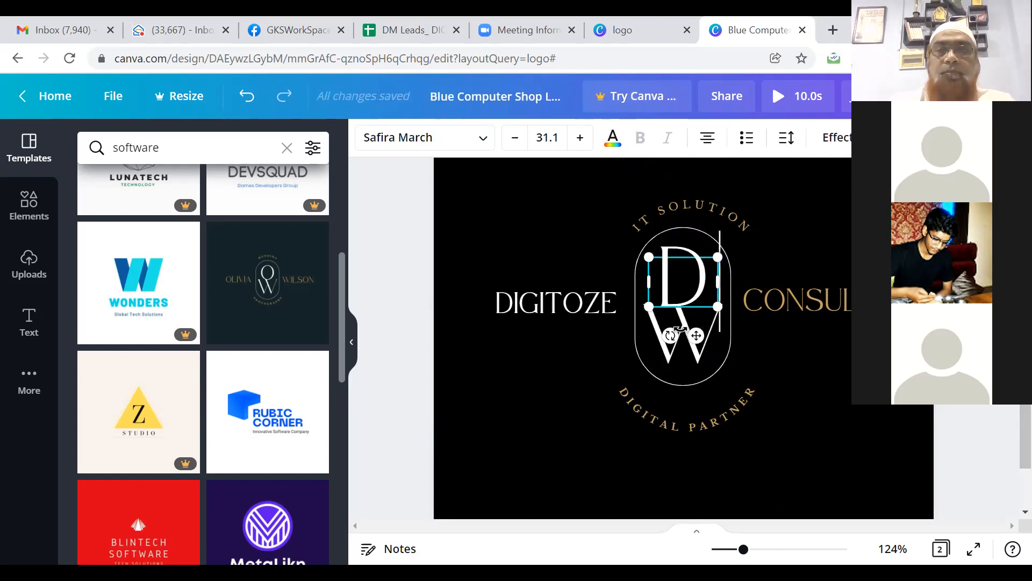
Step: Change the monogram letter W to 'C' and clear the selection
click(673, 354)
double_click(673, 354)
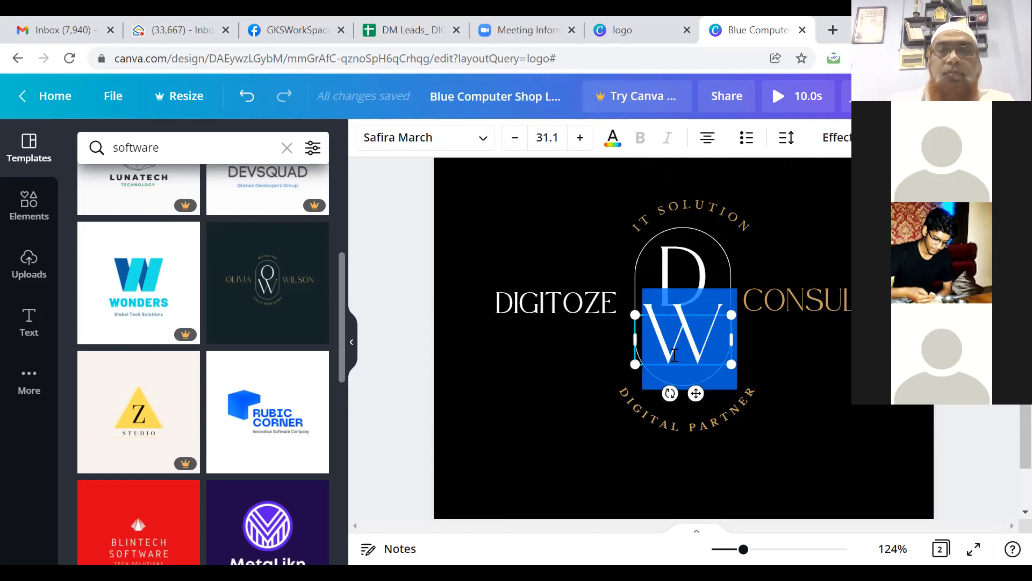
text(C)
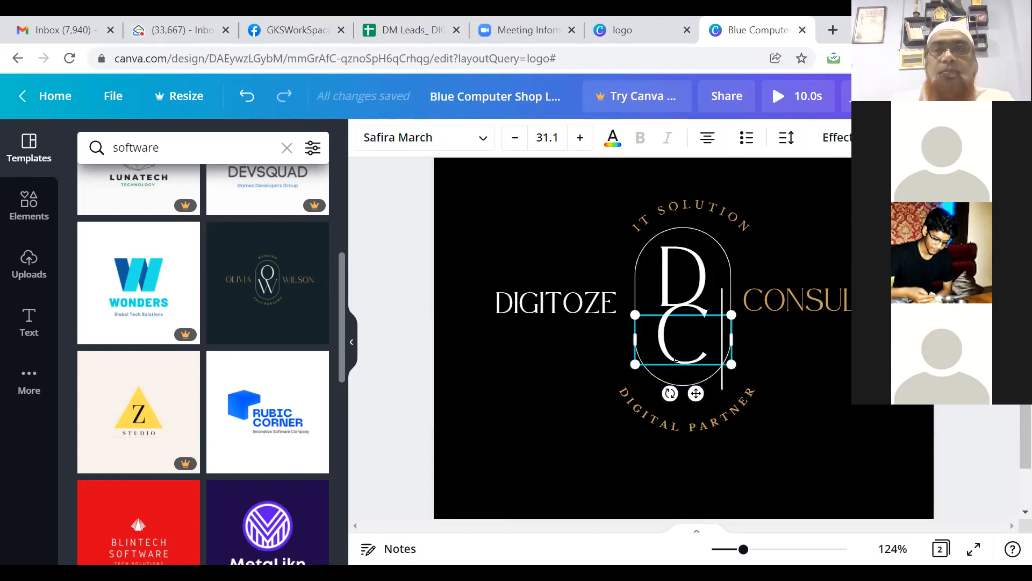
click(760, 377)
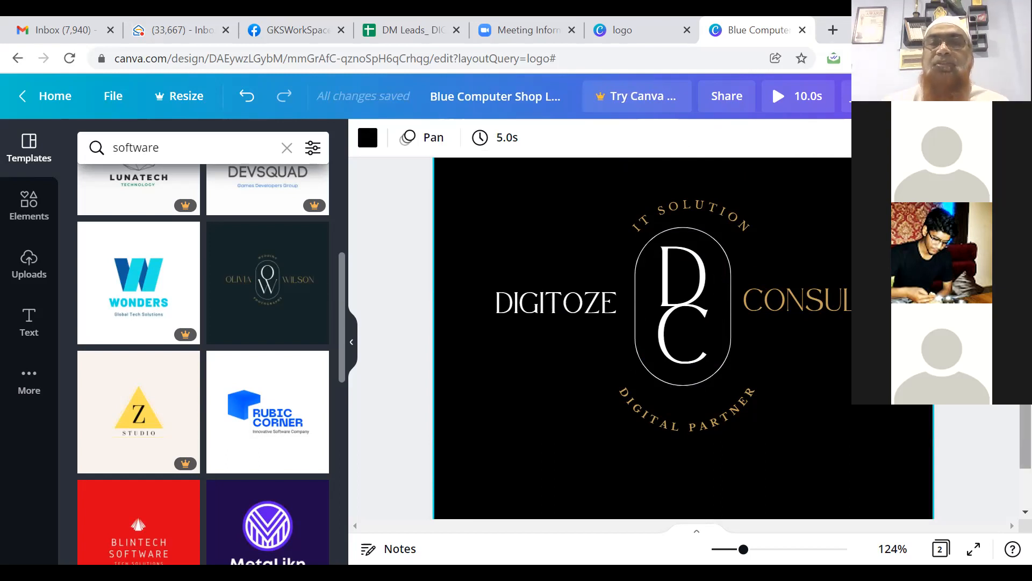
click(1010, 427)
right_click(1005, 422)
click(997, 445)
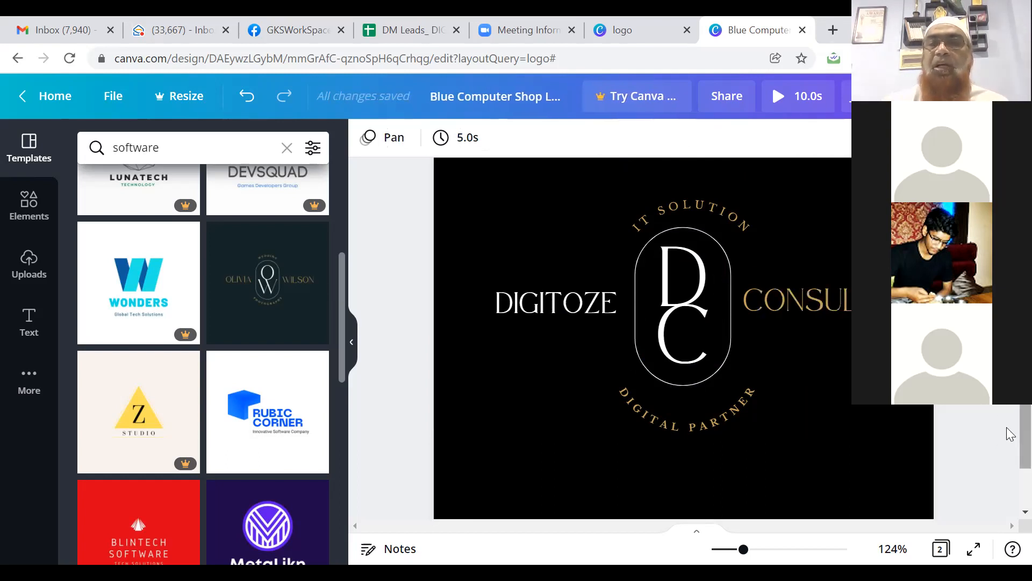
scroll(1010, 434, up, 5)
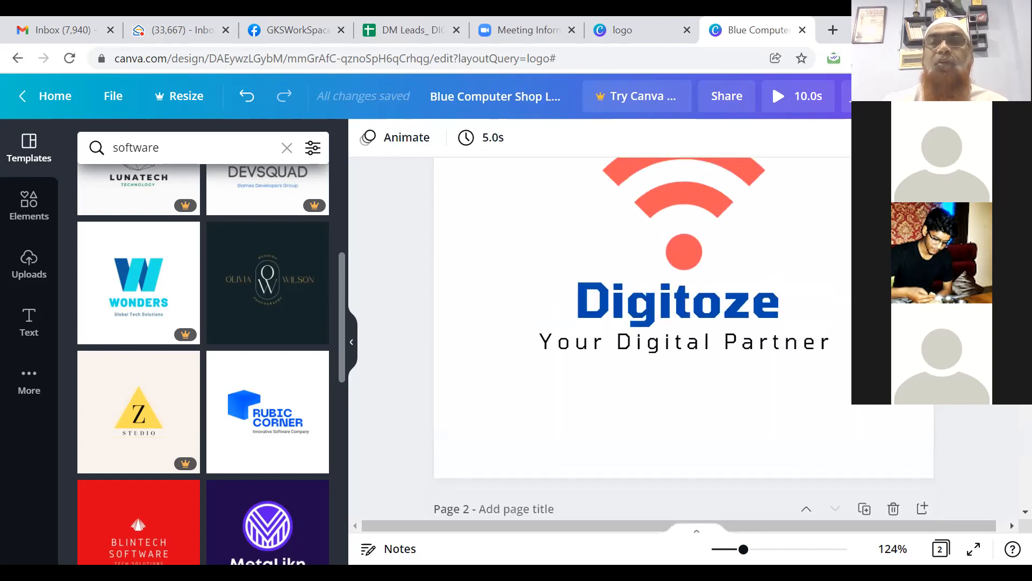
Step: Export all pages of the Blue Computer Shop Logo design as JPG from Share > Download
scroll(1008, 438, down, 5)
scroll(1010, 486, up, 5)
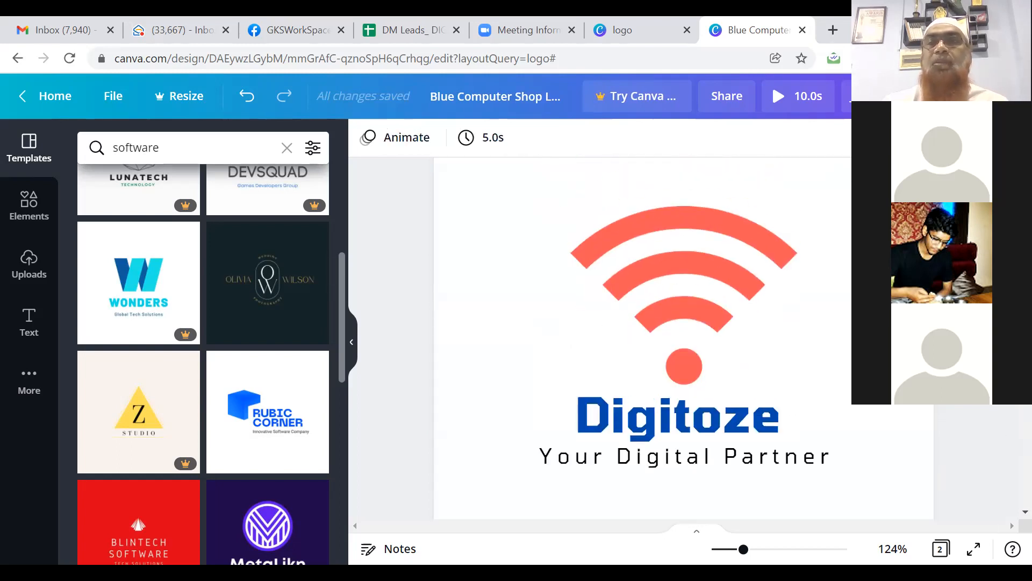
click(861, 97)
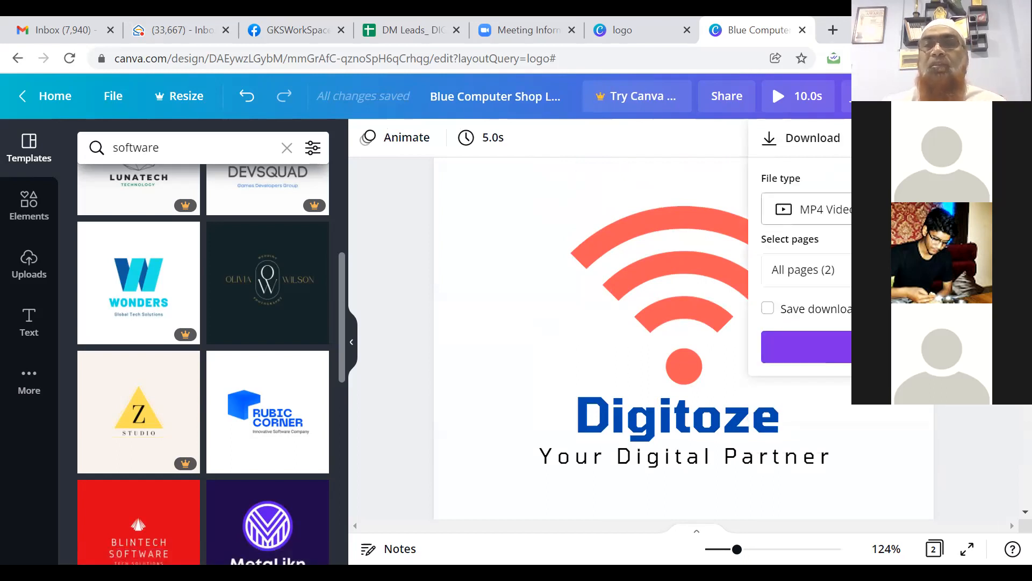
click(839, 209)
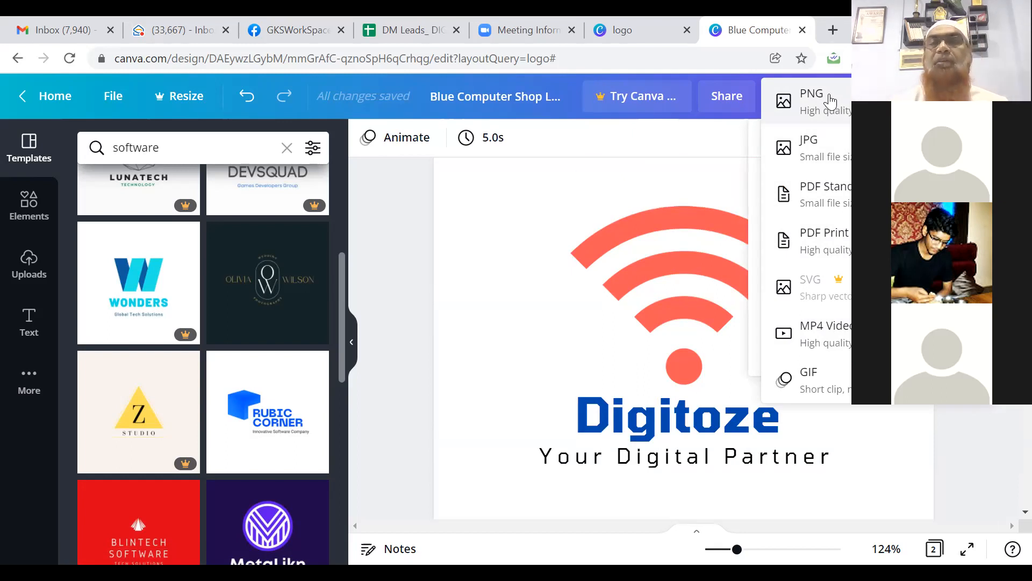
click(822, 155)
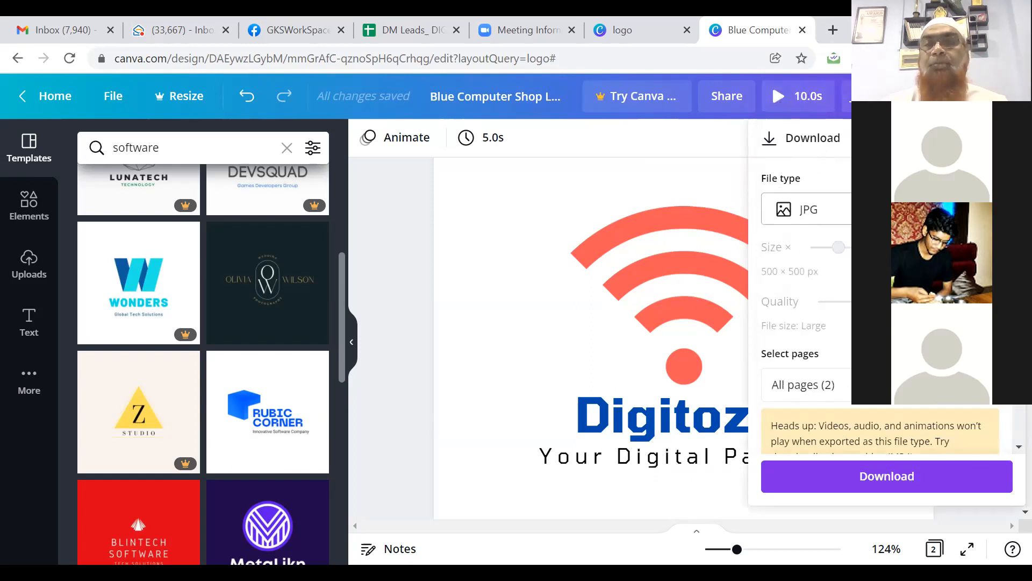
click(886, 477)
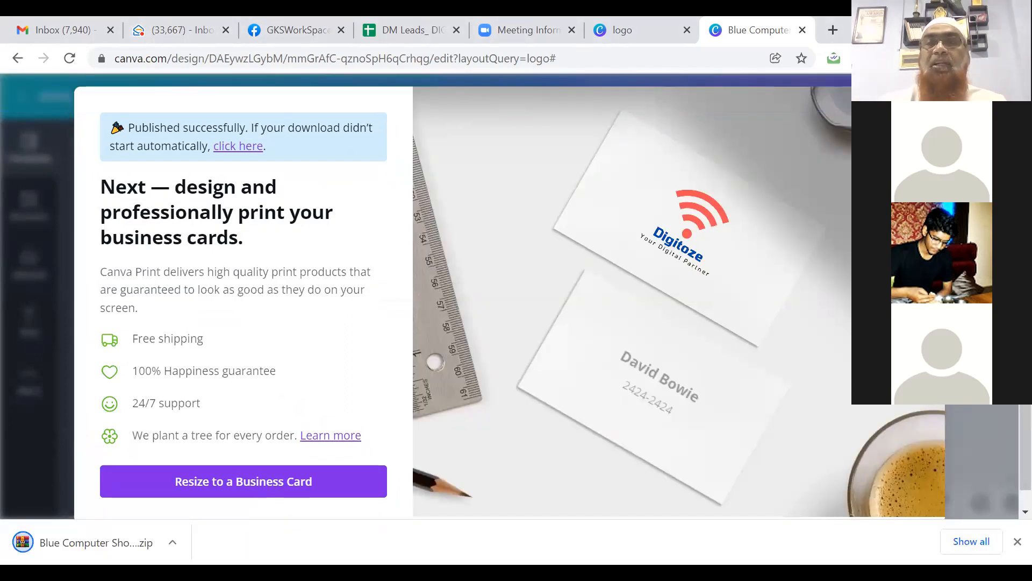
click(922, 108)
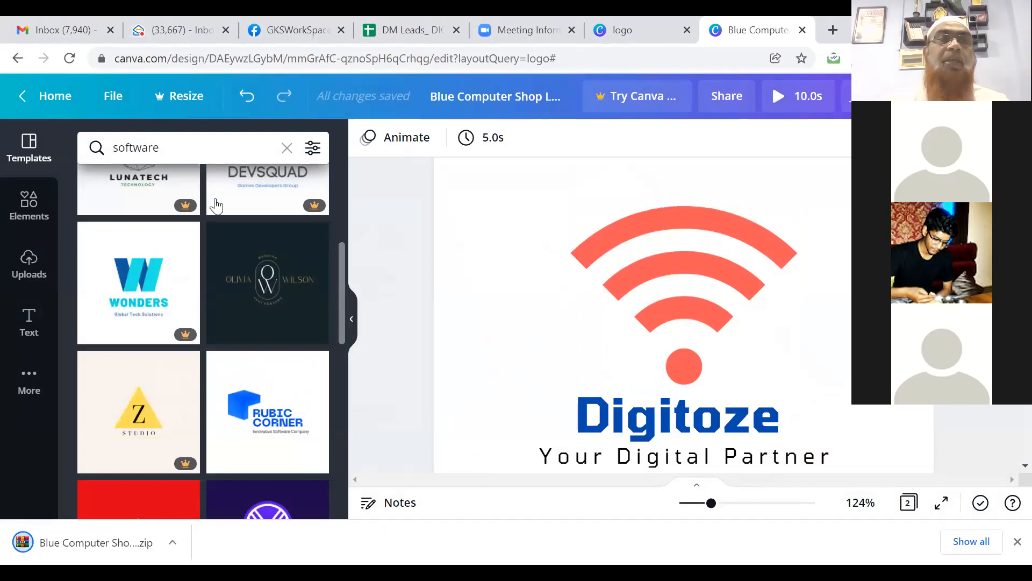
Step: Reopen the Blue Computer Shop Logo design from All your designs, review its pages, and return home
click(47, 97)
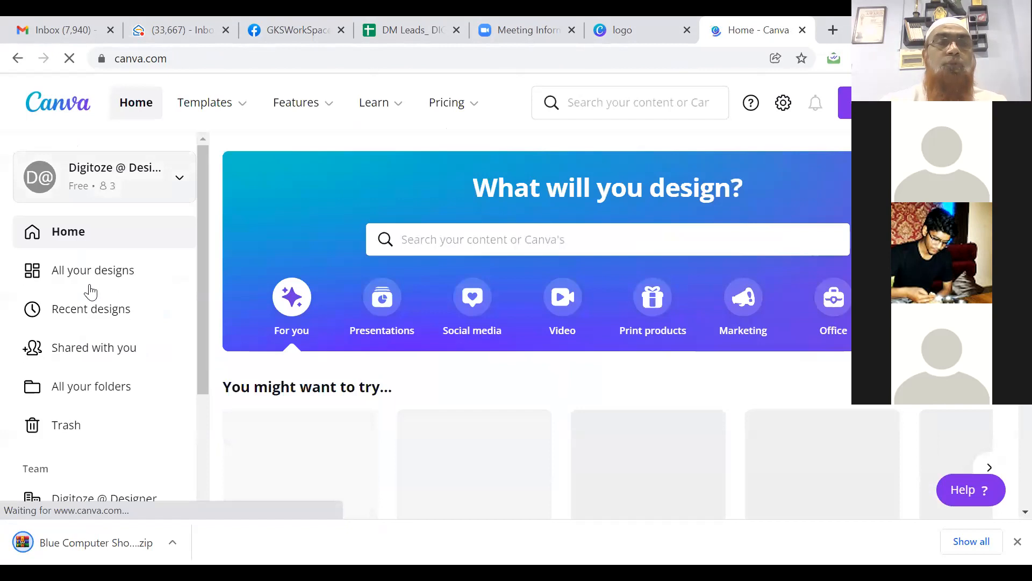
click(87, 280)
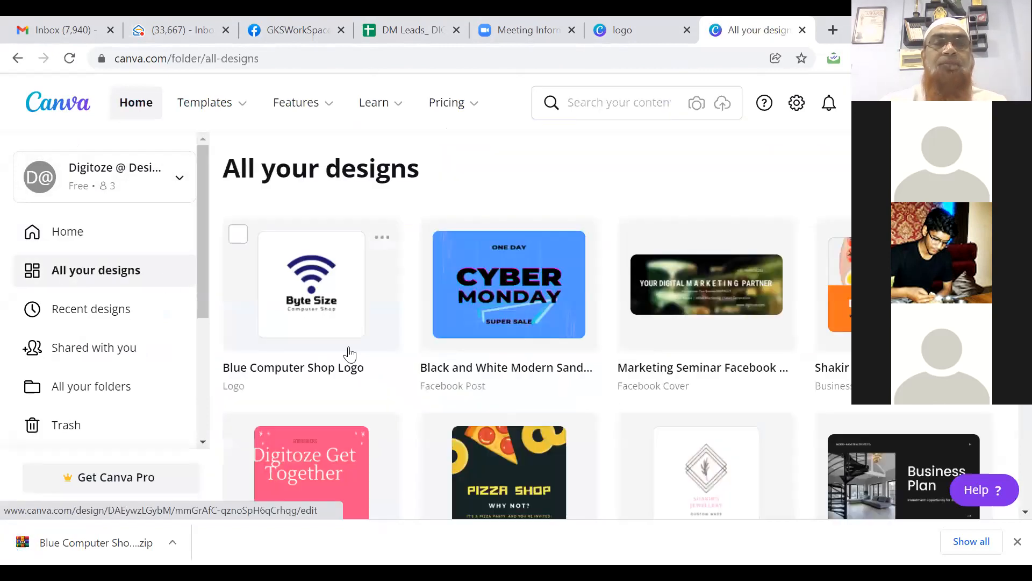
click(314, 290)
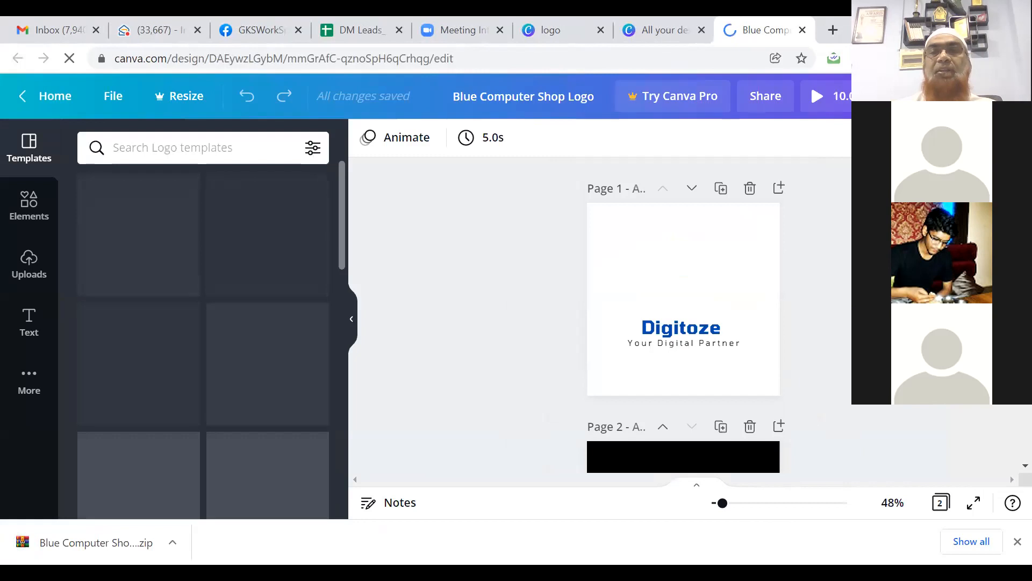
scroll(682, 318, down, 2)
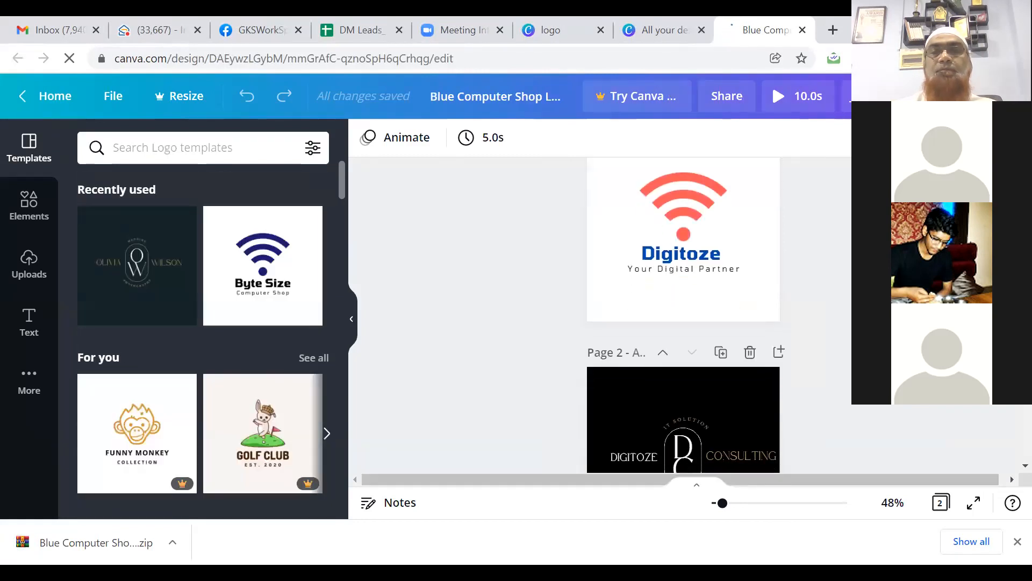
scroll(683, 317, up, 1)
scroll(682, 317, up, 3)
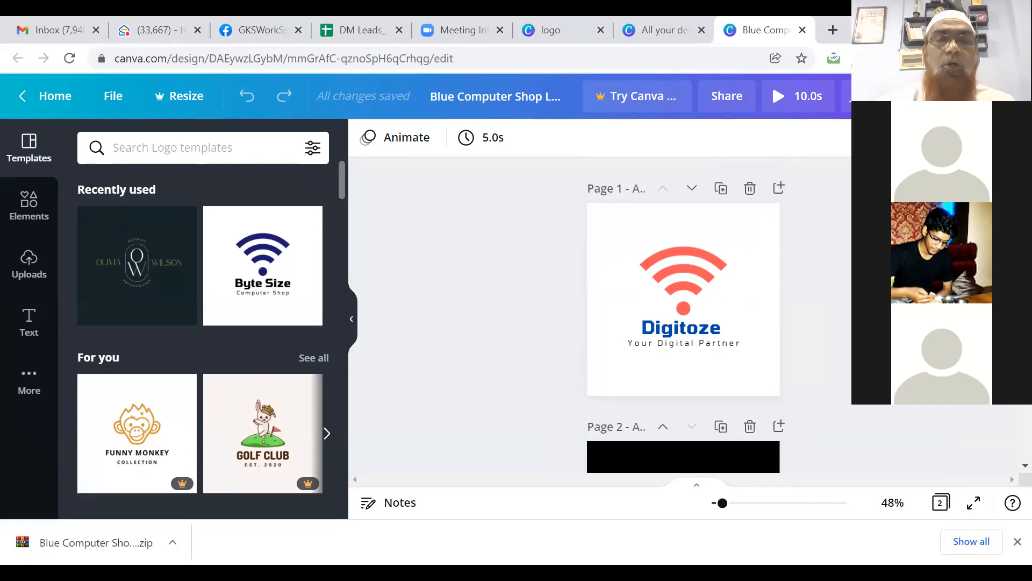
click(55, 102)
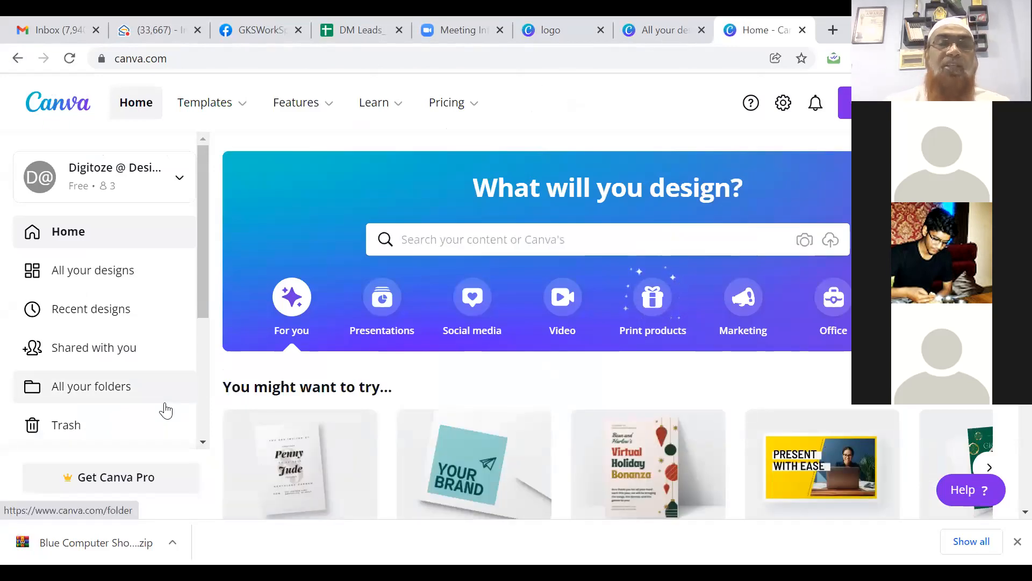
Step: Search templates for 'restaurent logo' and browse results like Super Sogbu, Solstice and Thai Wan Kai
click(442, 239)
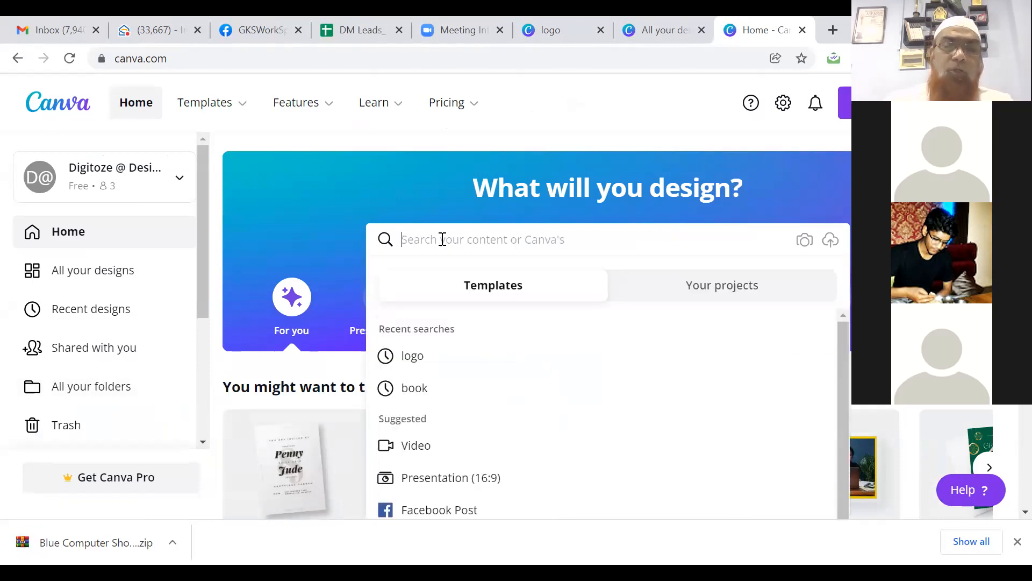
text(restaurent logo)
key(Return)
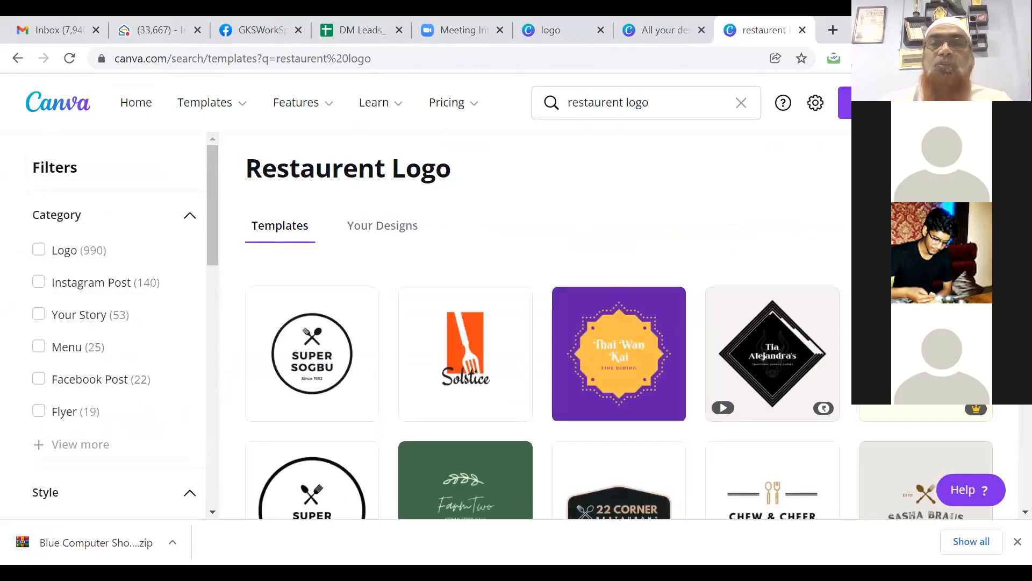
scroll(541, 326, down, 8)
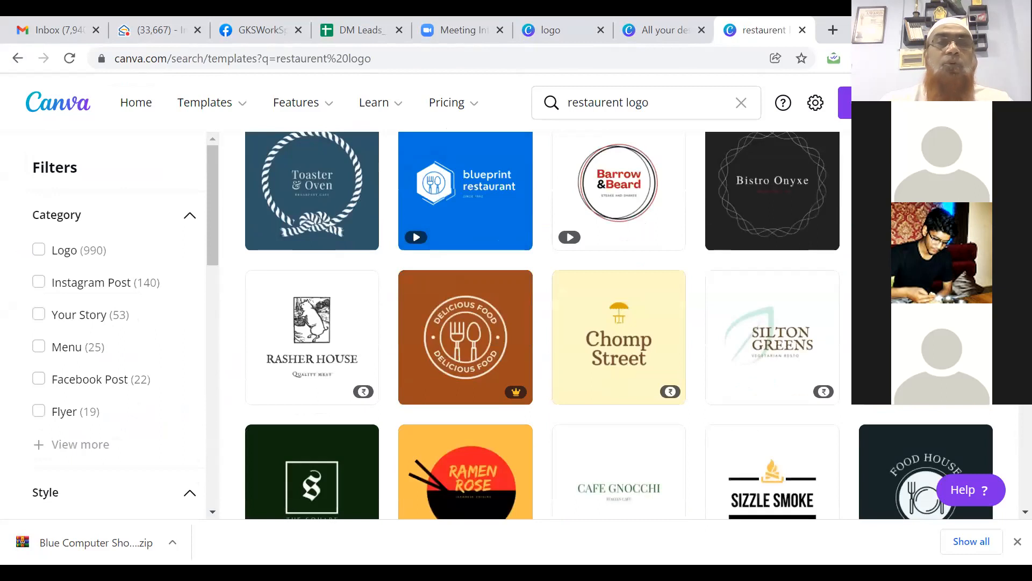
scroll(542, 325, up, 8)
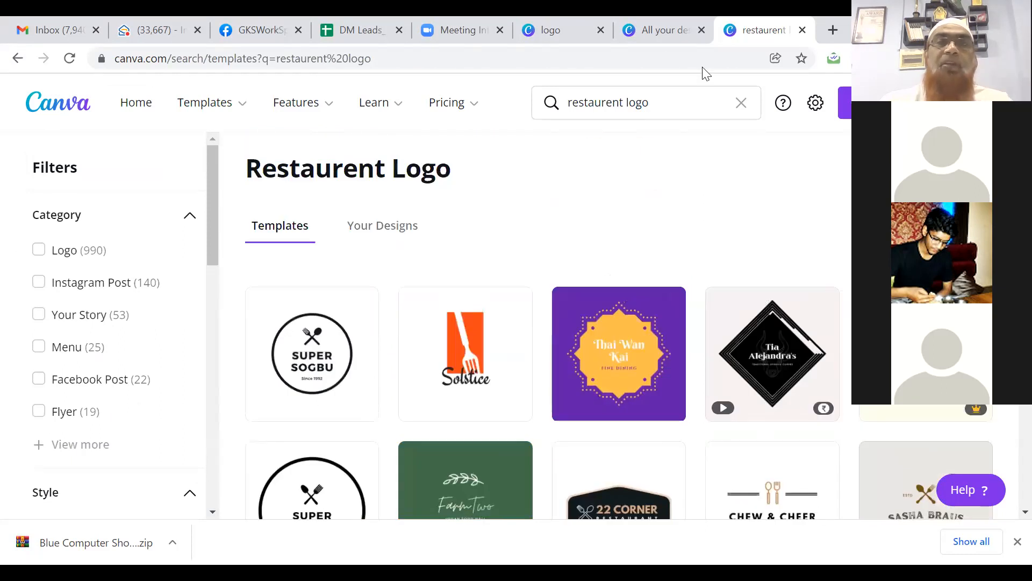
click(622, 102)
Step: Change the search to 'beauty logo', browse the results, then bring up the Templates category menu
key(BackSpace)
key(BackSpace)
key(BackSpace)
key(BackSpace)
key(BackSpace)
key(BackSpace)
key(BackSpace)
key(BackSpace)
key(BackSpace)
key(BackSpace)
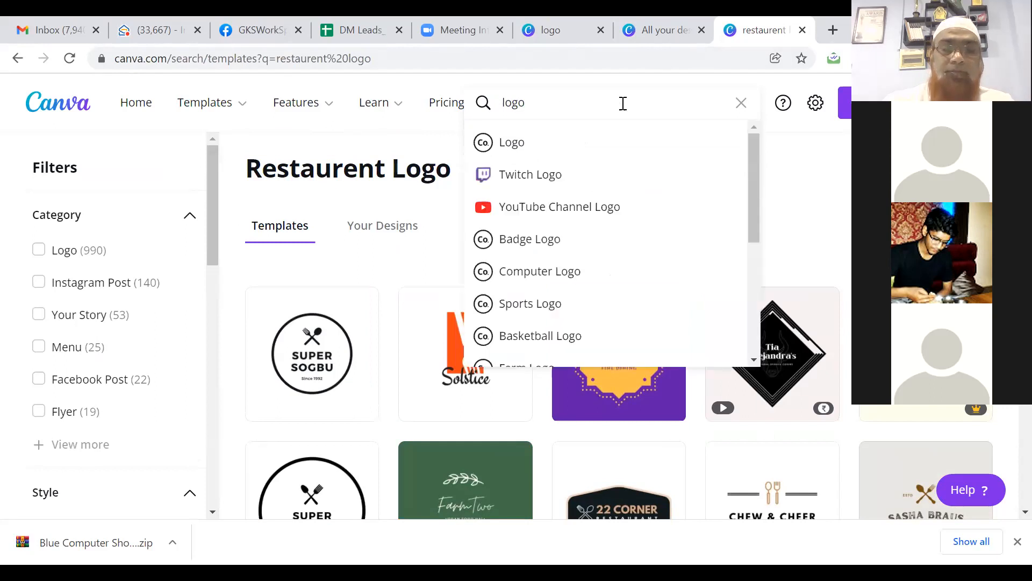
text(beauty)
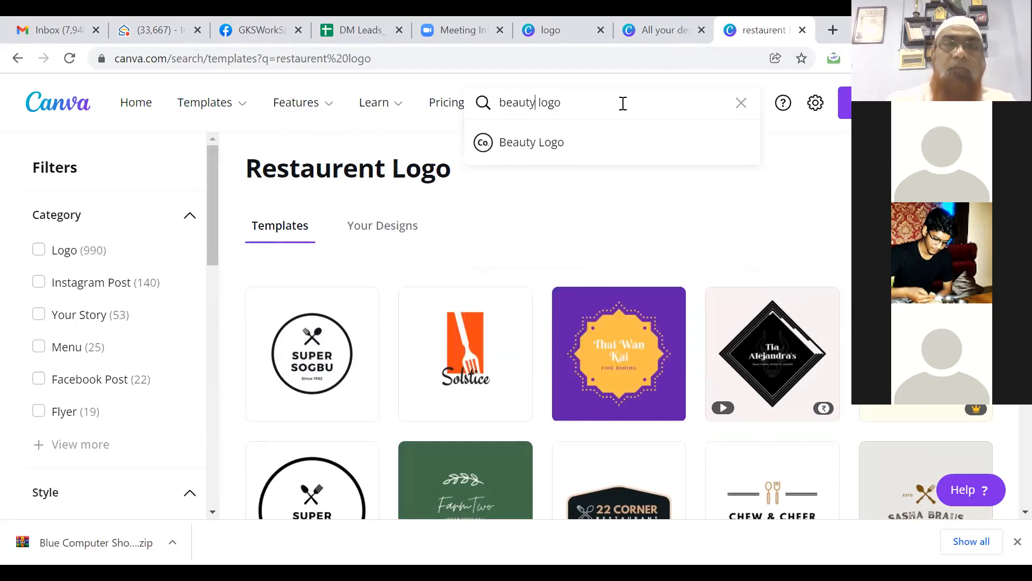
key(Return)
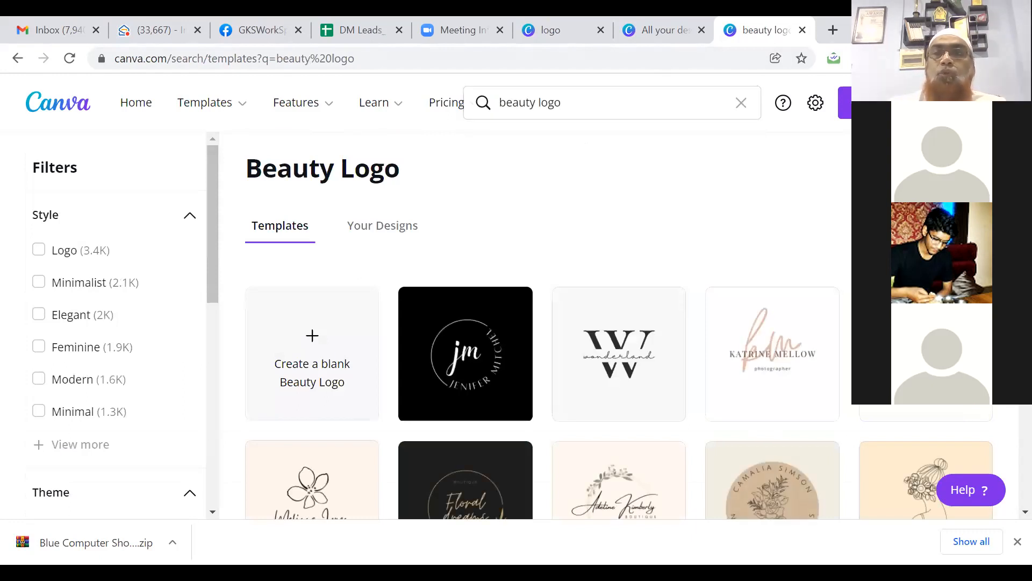
scroll(618, 322, down, 7)
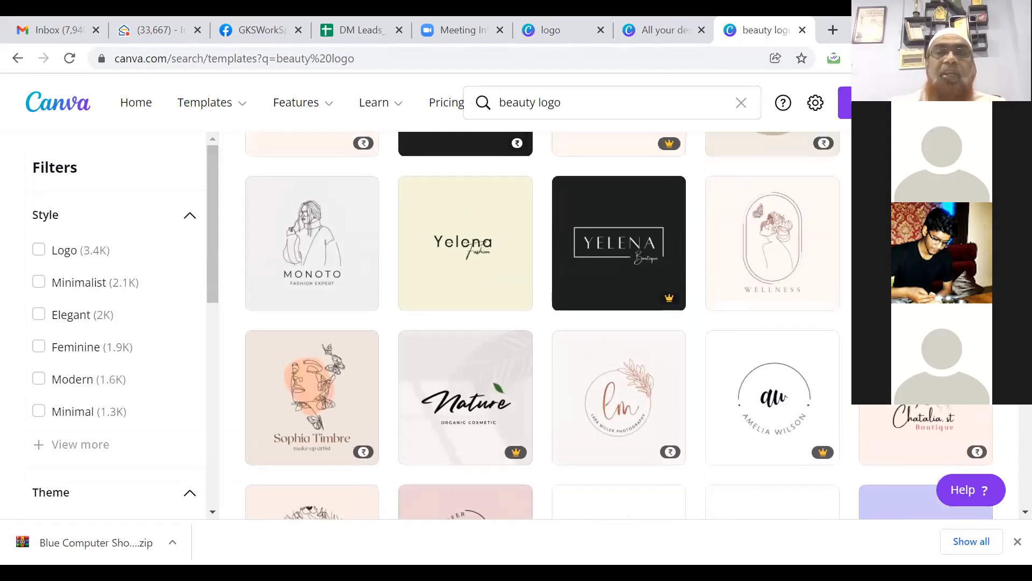
scroll(619, 323, down, 6)
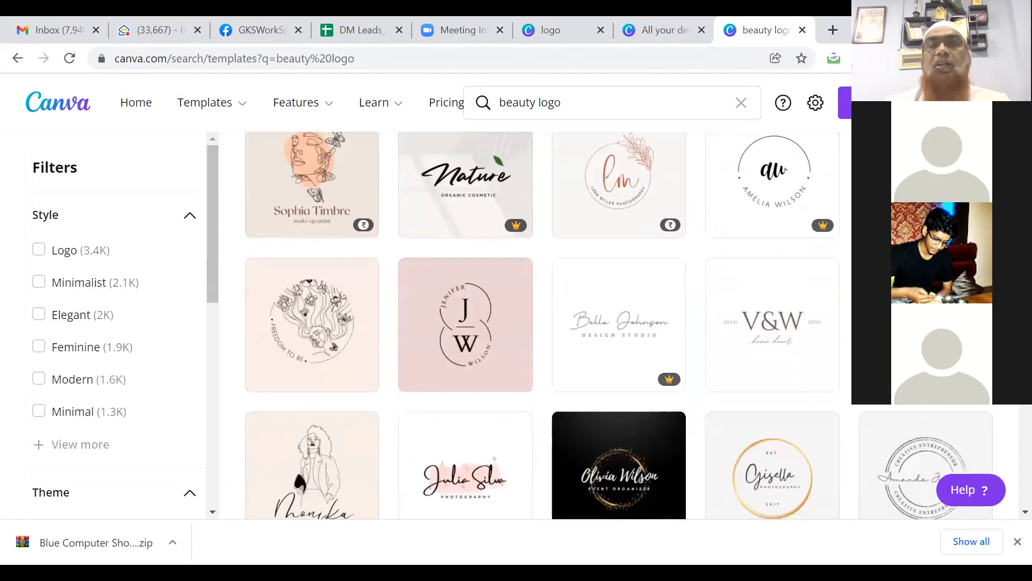
scroll(619, 323, down, 7)
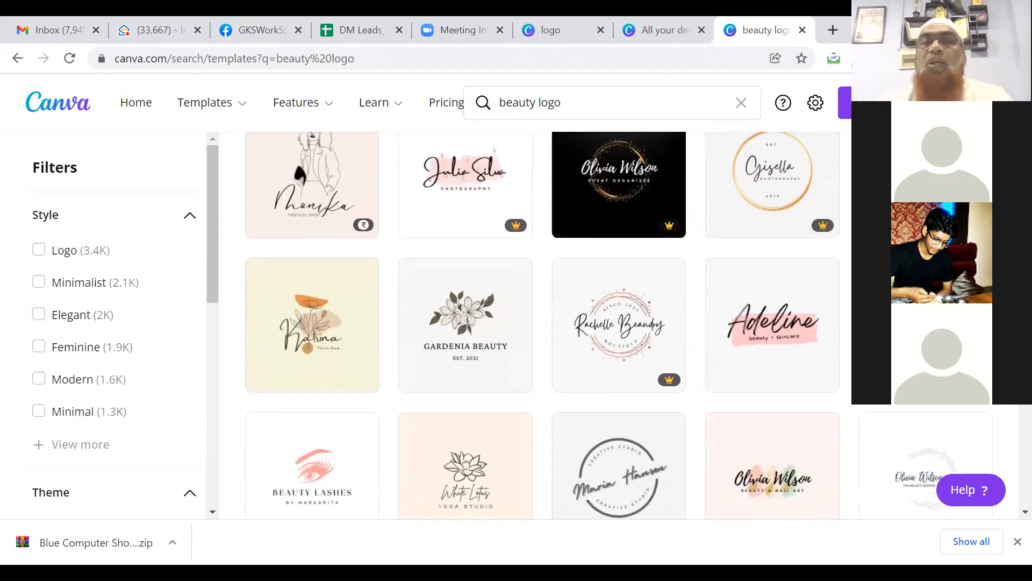
scroll(618, 323, down, 2)
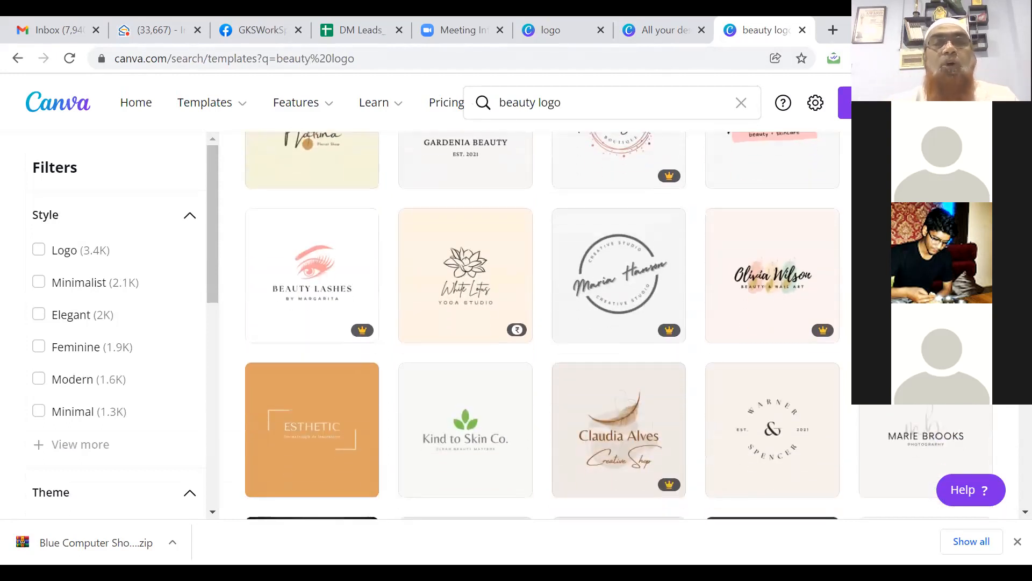
scroll(618, 323, down, 2)
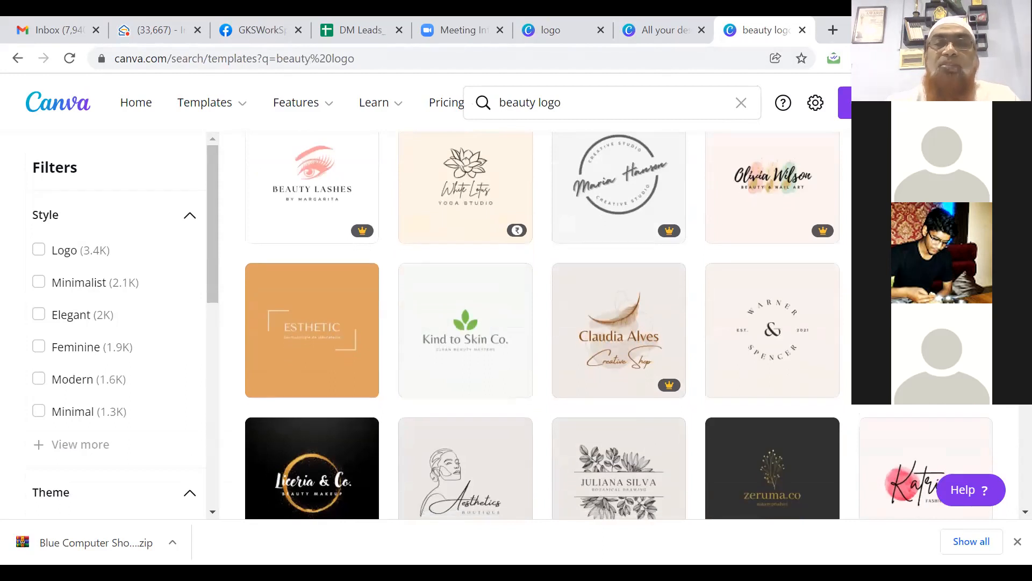
scroll(618, 322, down, 3)
scroll(619, 323, up, 15)
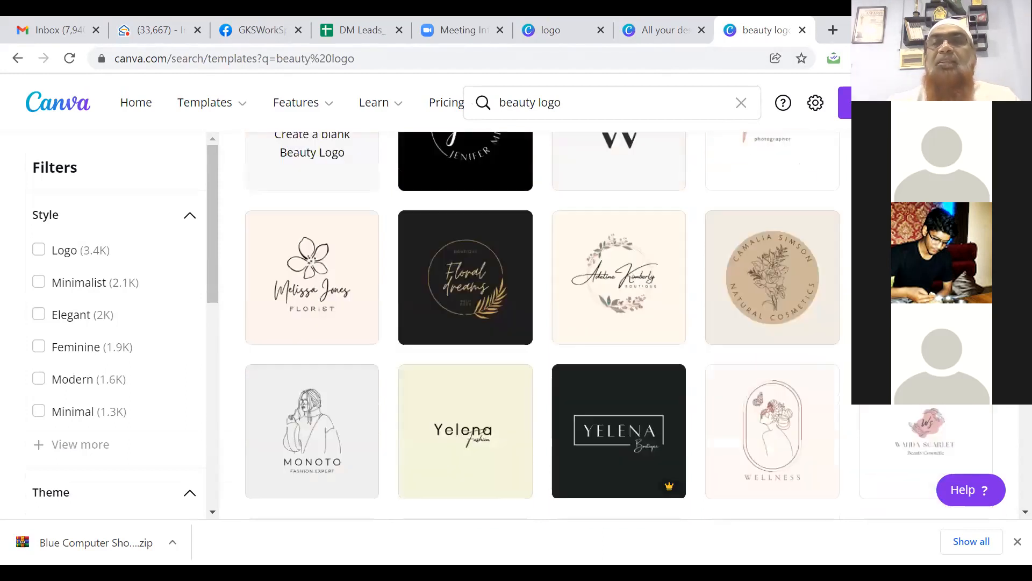
scroll(618, 323, up, 3)
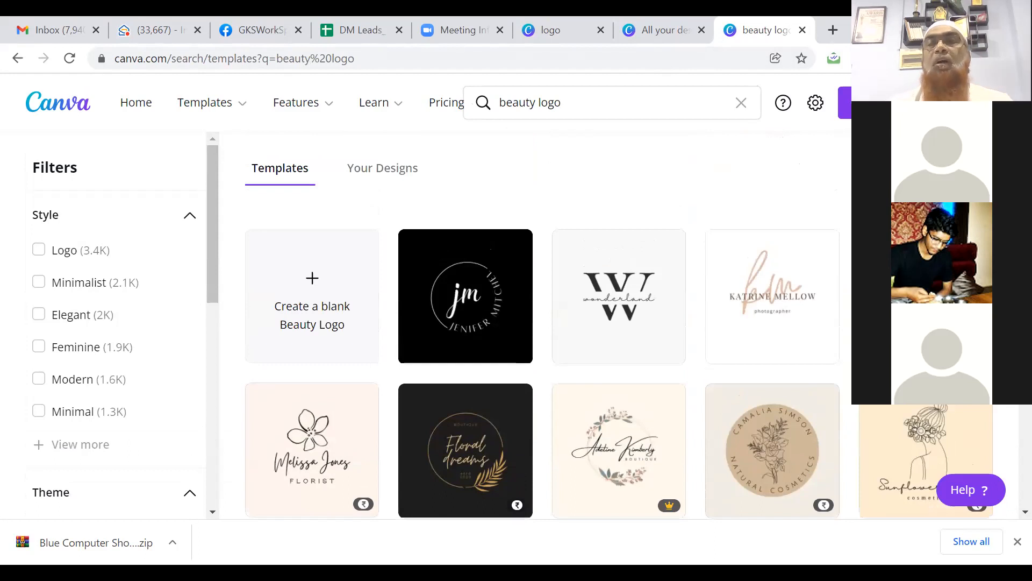
scroll(618, 323, up, 1)
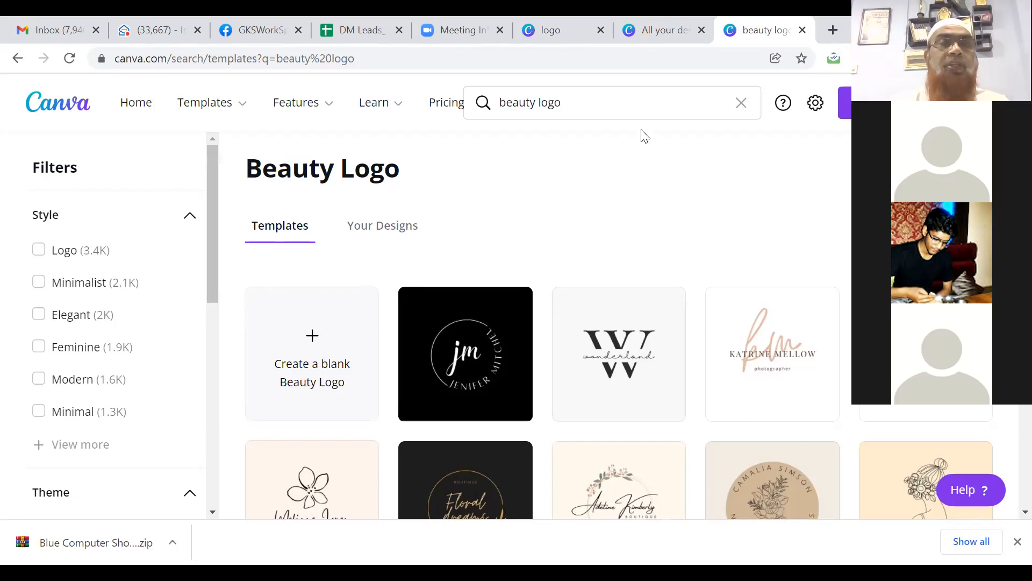
mouse_move(239, 103)
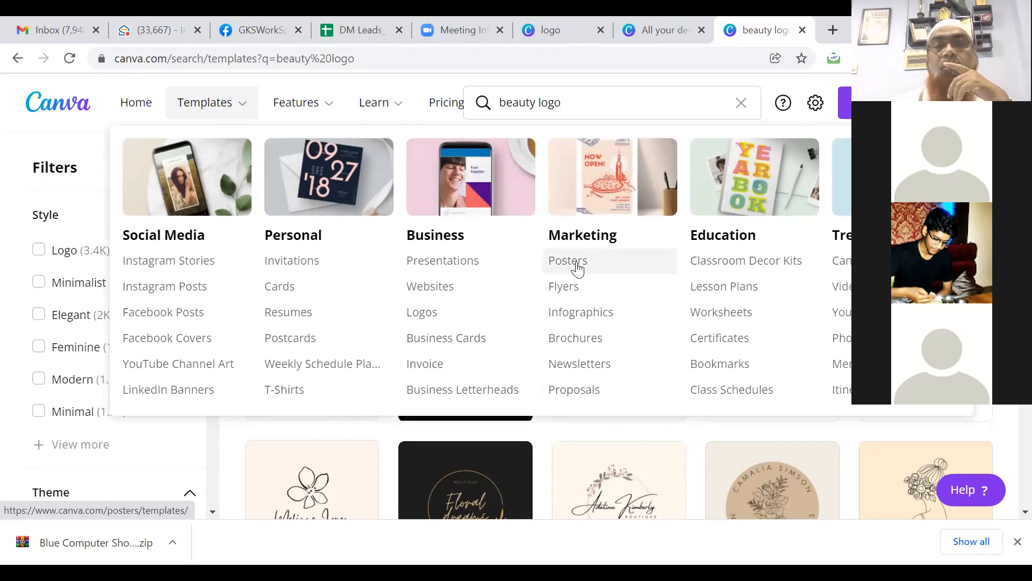
Step: Open Flyers templates, filter to Marketing, and browse designs like Burger Fridays and Pizza & Chill
click(564, 290)
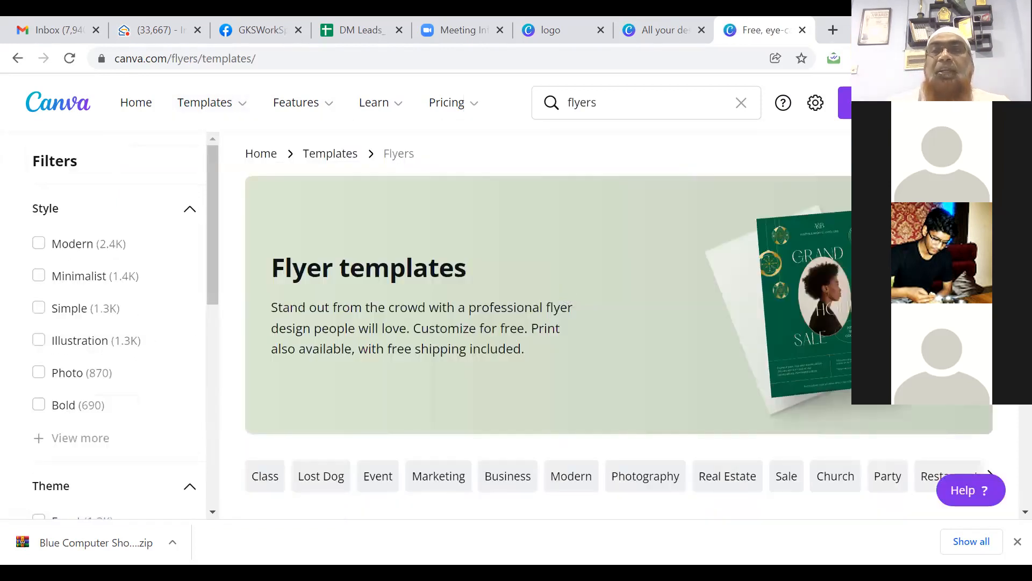
scroll(619, 325, down, 4)
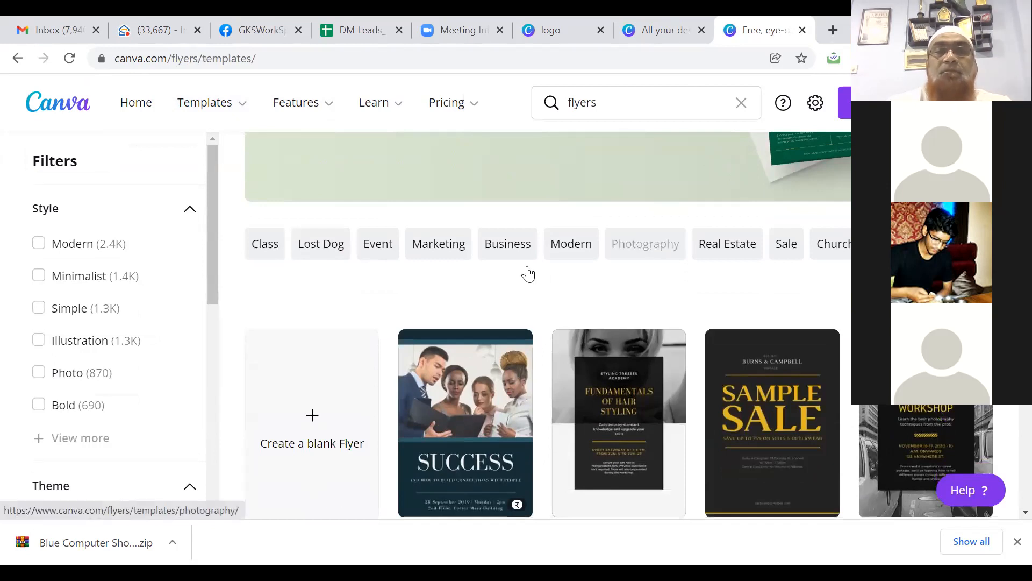
click(438, 255)
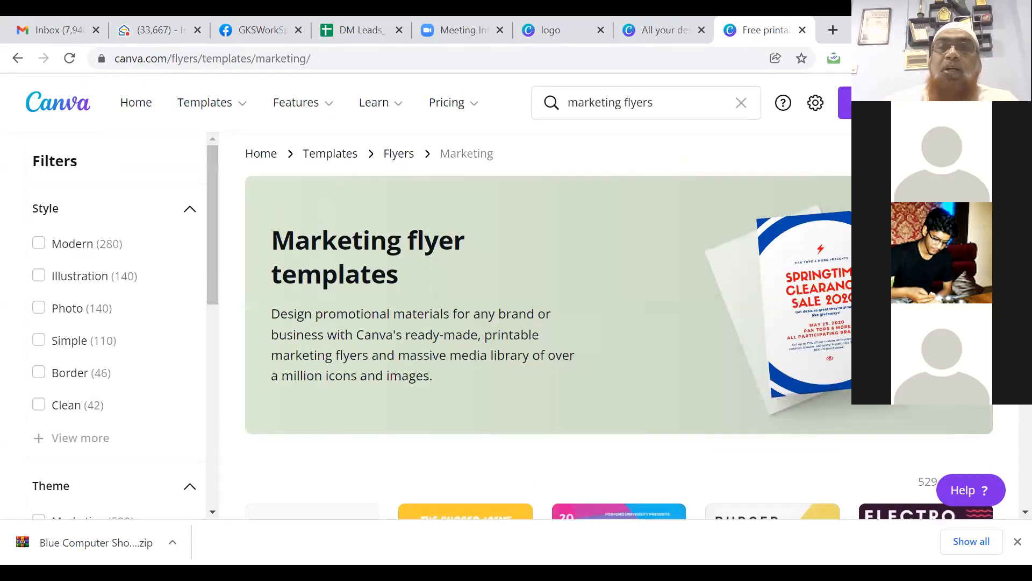
scroll(619, 324, down, 5)
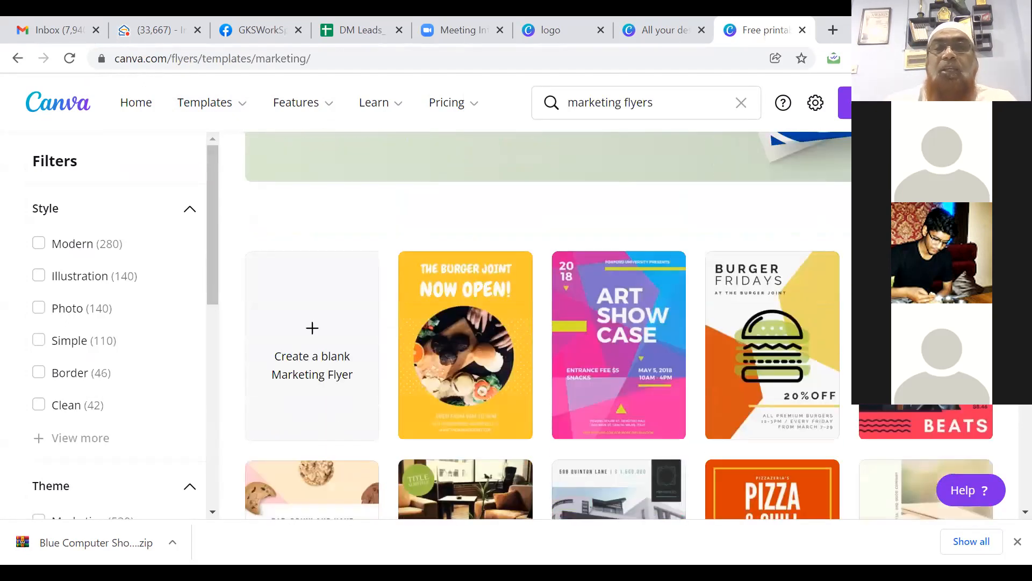
scroll(619, 324, down, 2)
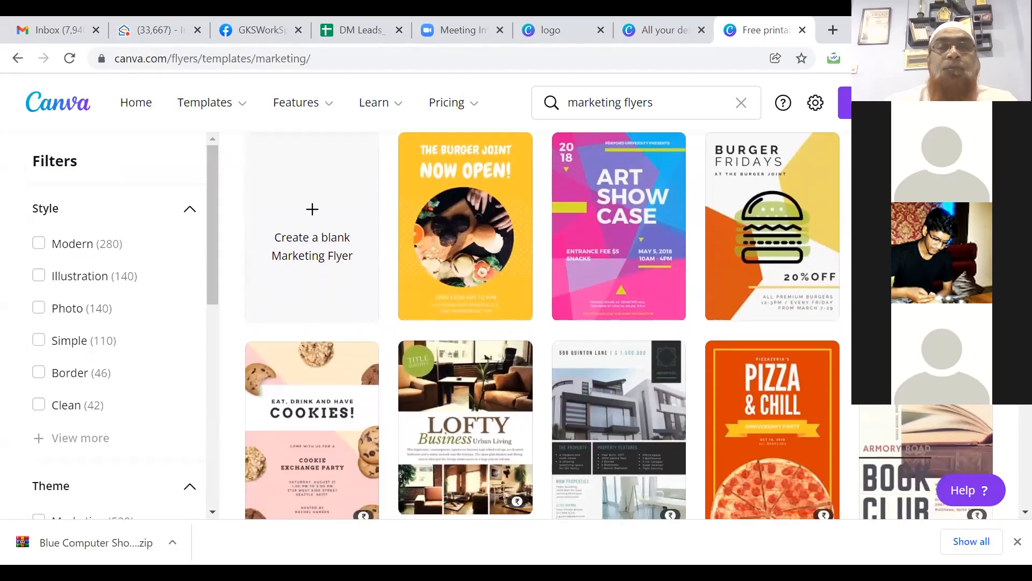
scroll(620, 324, down, 1)
scroll(619, 325, down, 8)
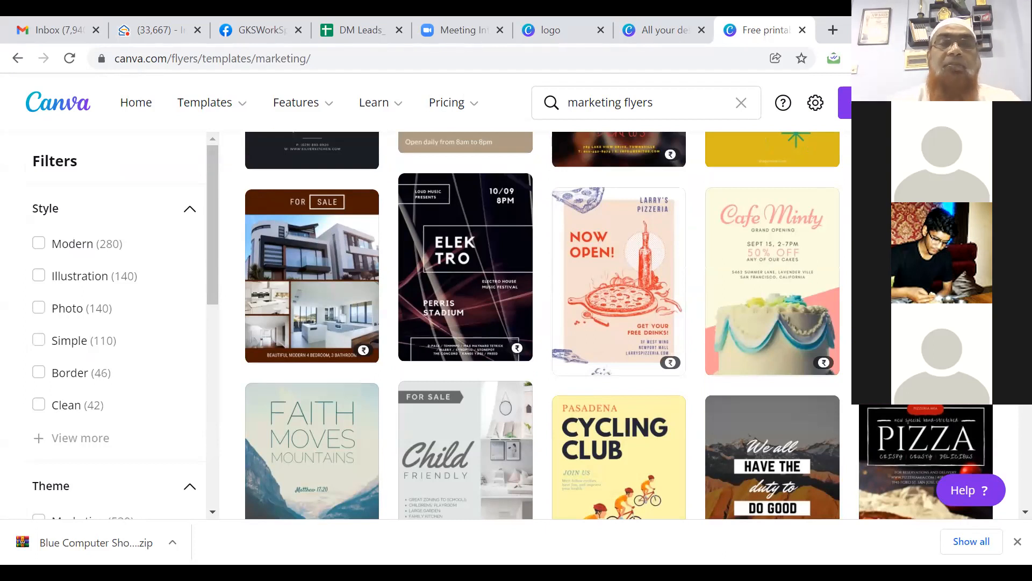
Step: Search templates for 'marketing flyers IT products' and scroll through the results
click(672, 107)
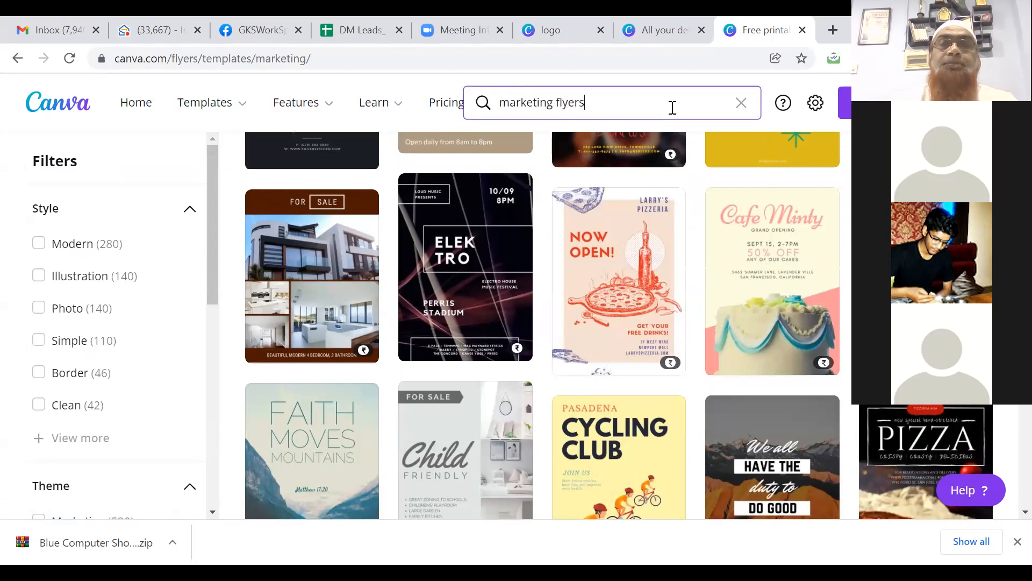
text(IT)
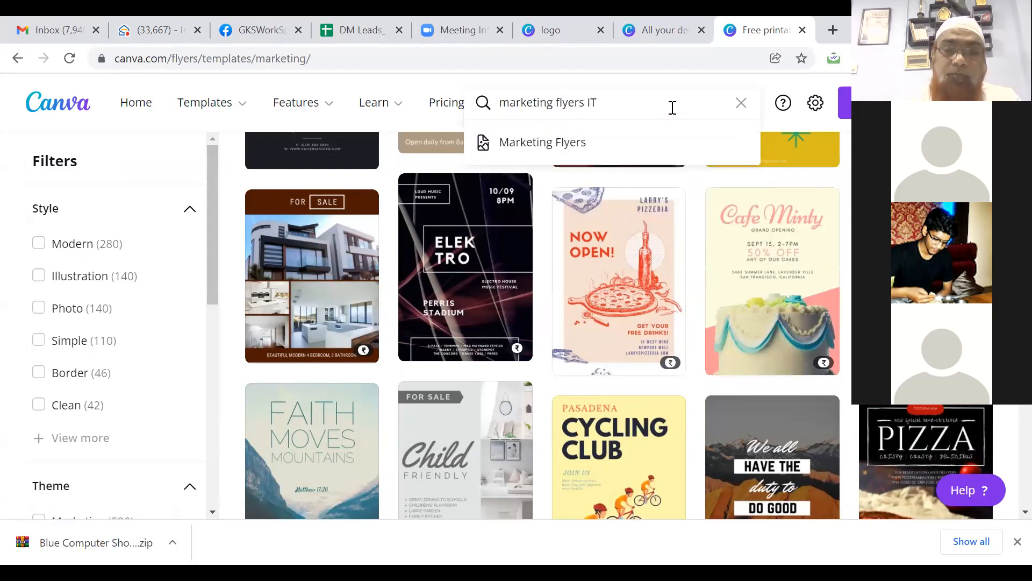
text( products)
key(Return)
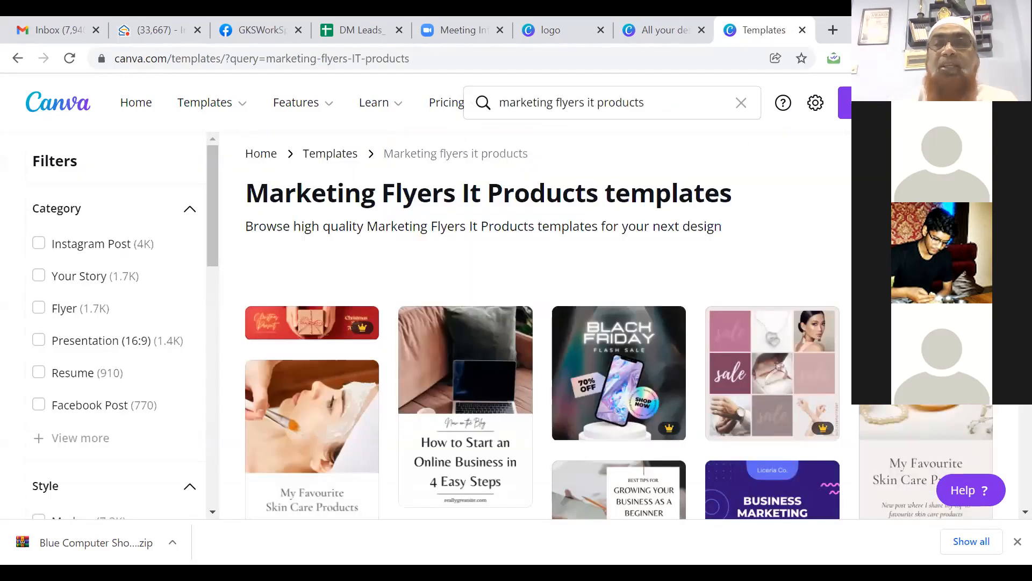
scroll(537, 322, down, 2)
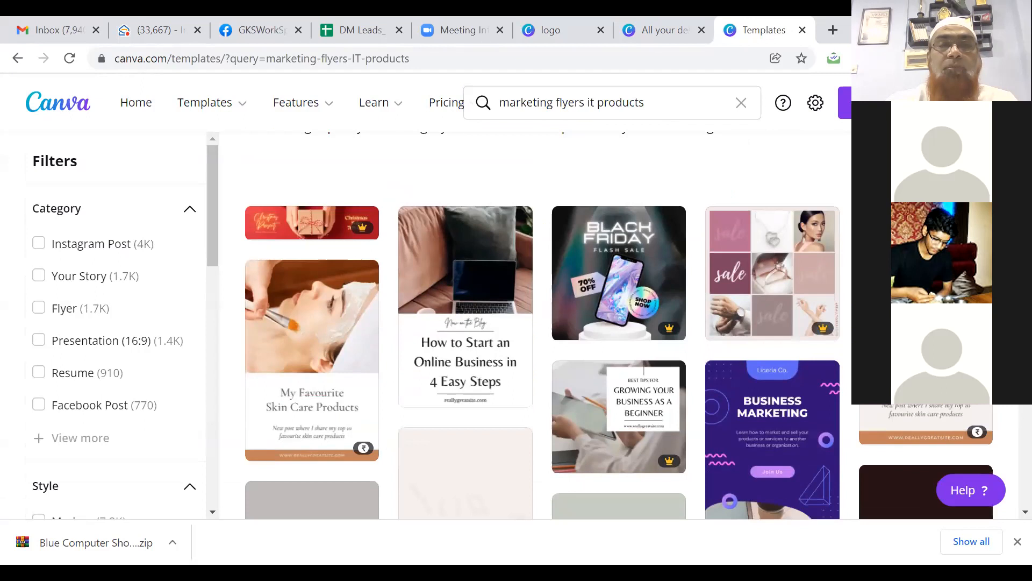
scroll(538, 323, down, 2)
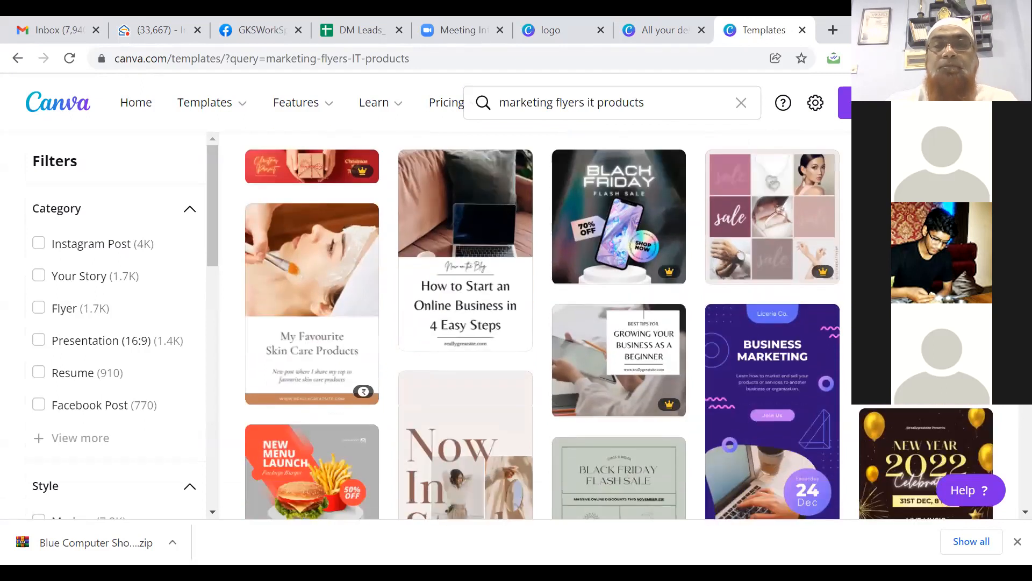
scroll(538, 323, down, 1)
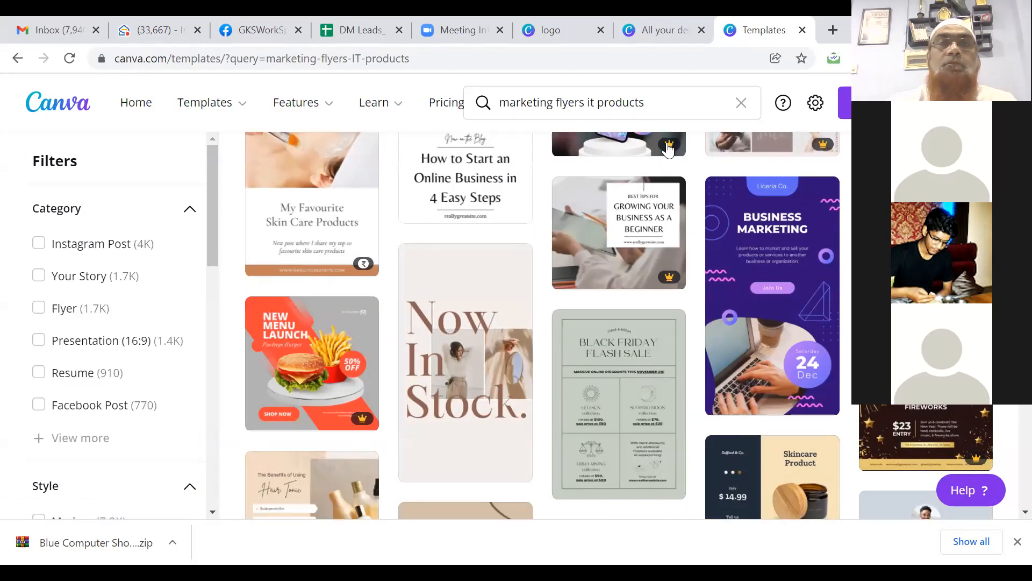
Step: Search 'digital marketing flyer' and preview the Brown White Digital Marketing Agency Instagram Post
click(529, 102)
text(d)
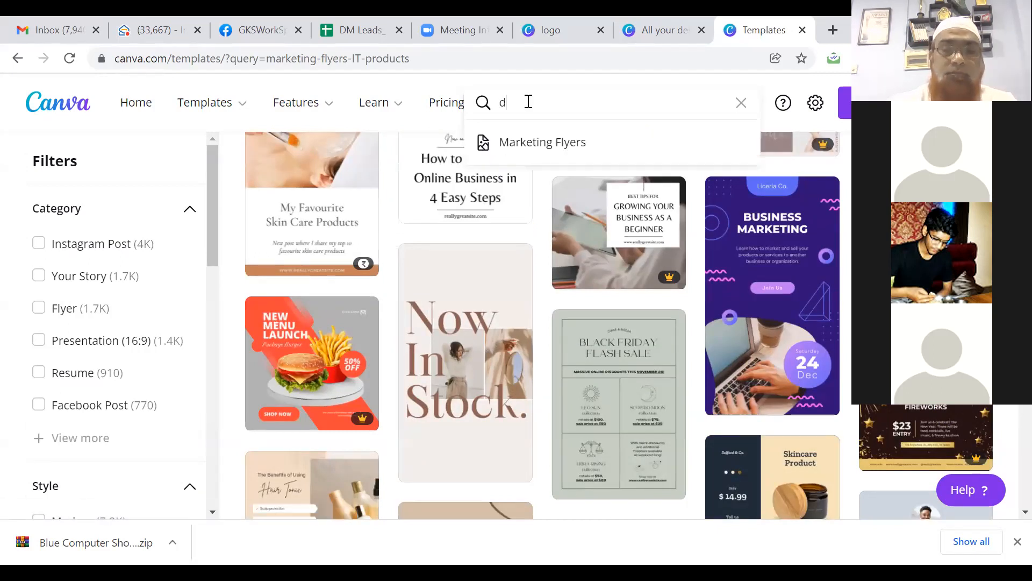
text(igital marketing flyer)
key(Return)
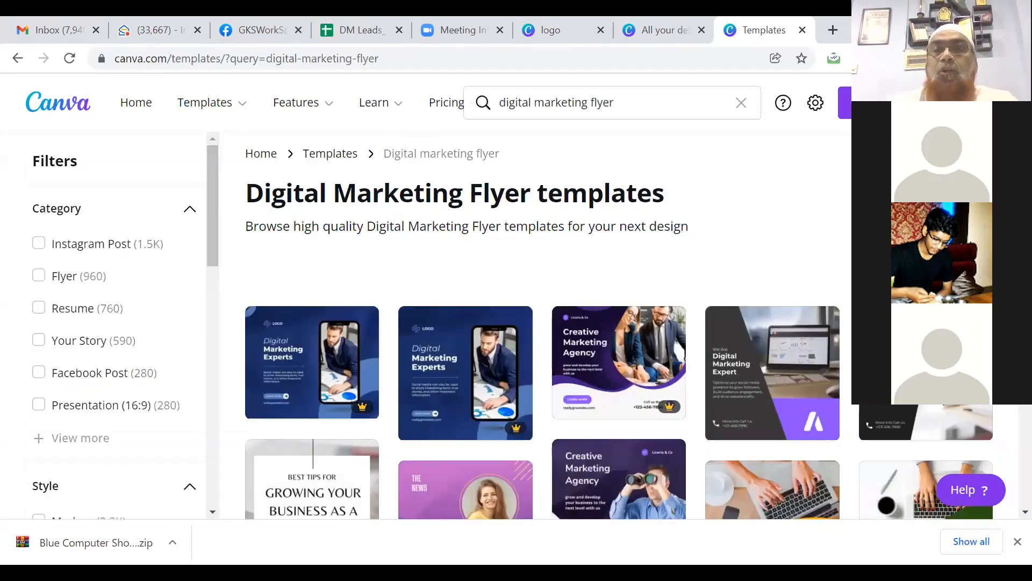
scroll(538, 322, down, 3)
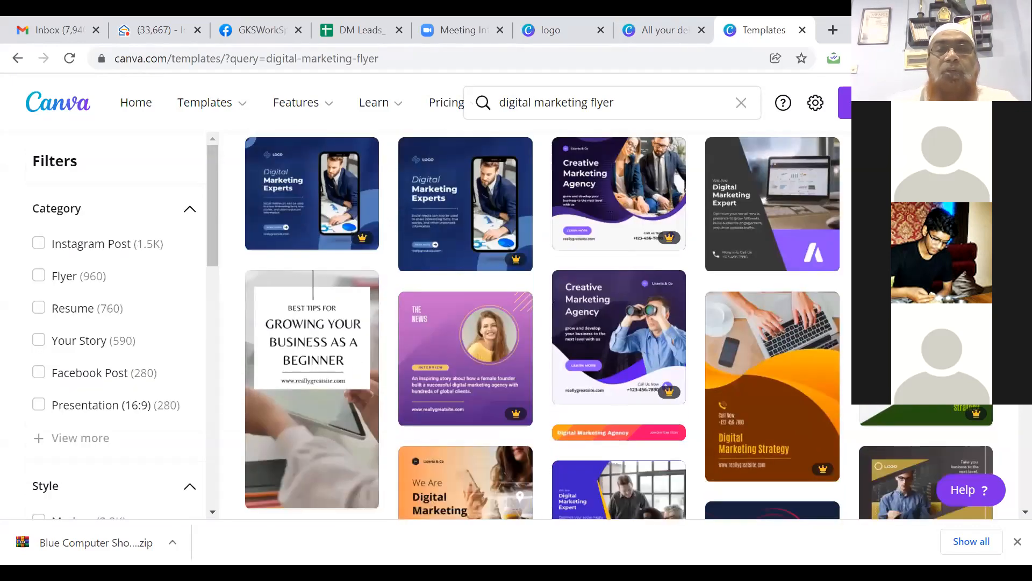
scroll(537, 322, down, 2)
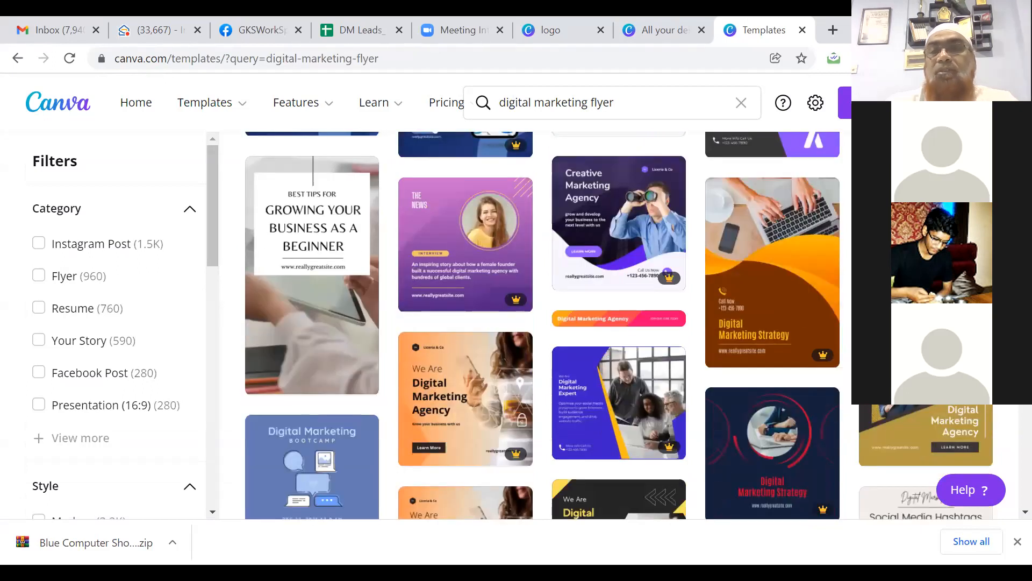
scroll(537, 323, up, 3)
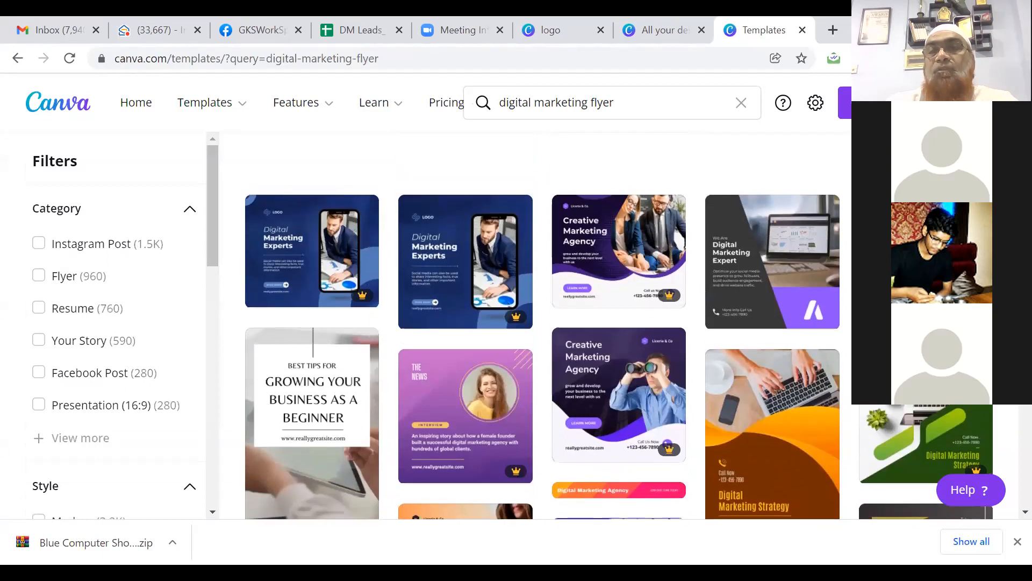
scroll(538, 322, down, 4)
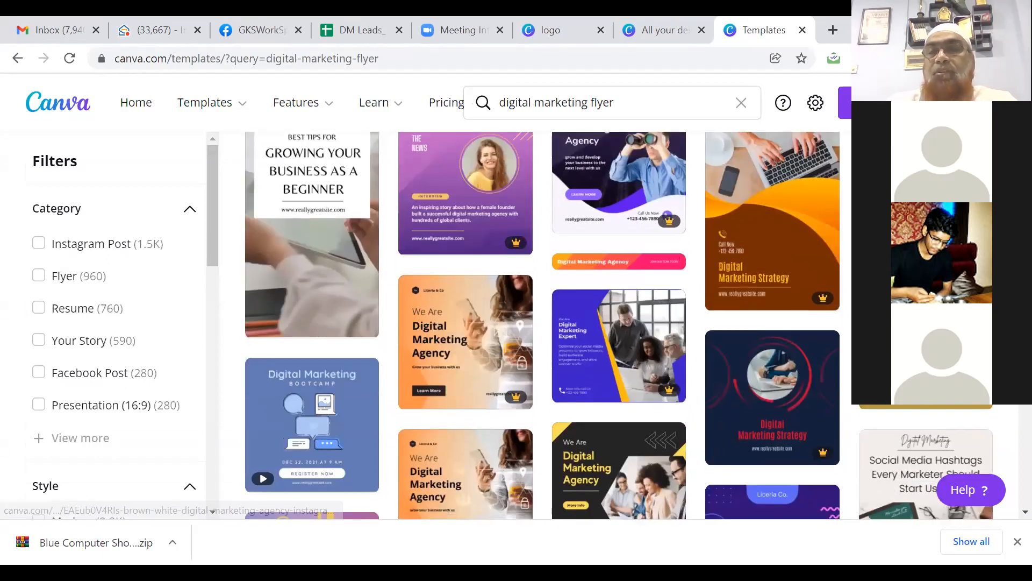
click(926, 342)
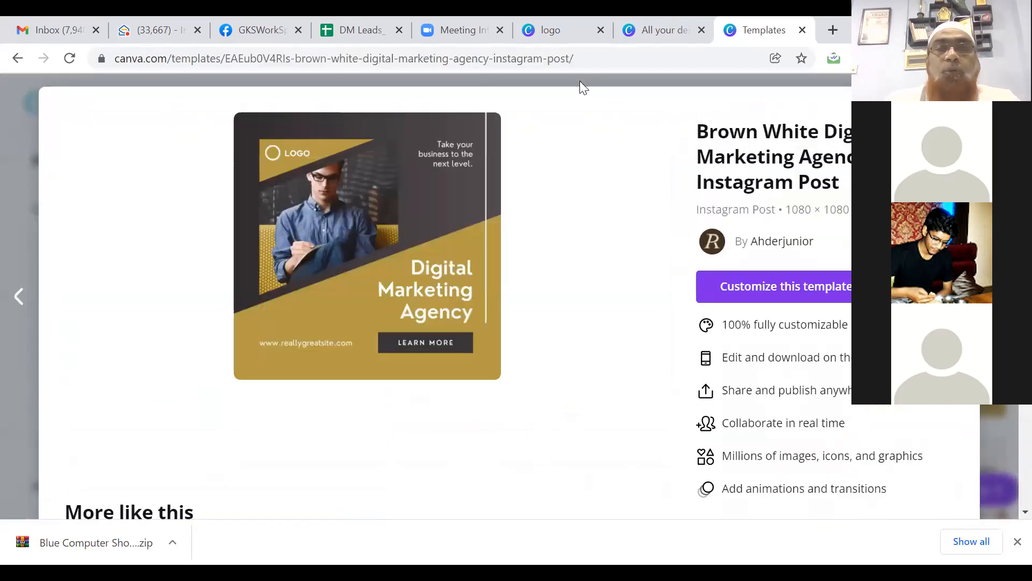
click(751, 293)
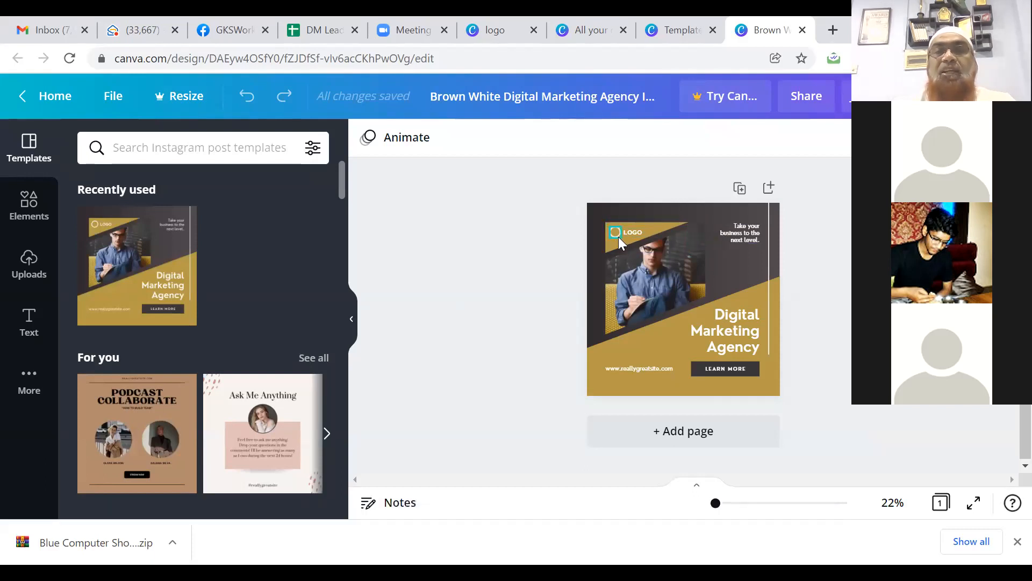
scroll(723, 464, up, 5)
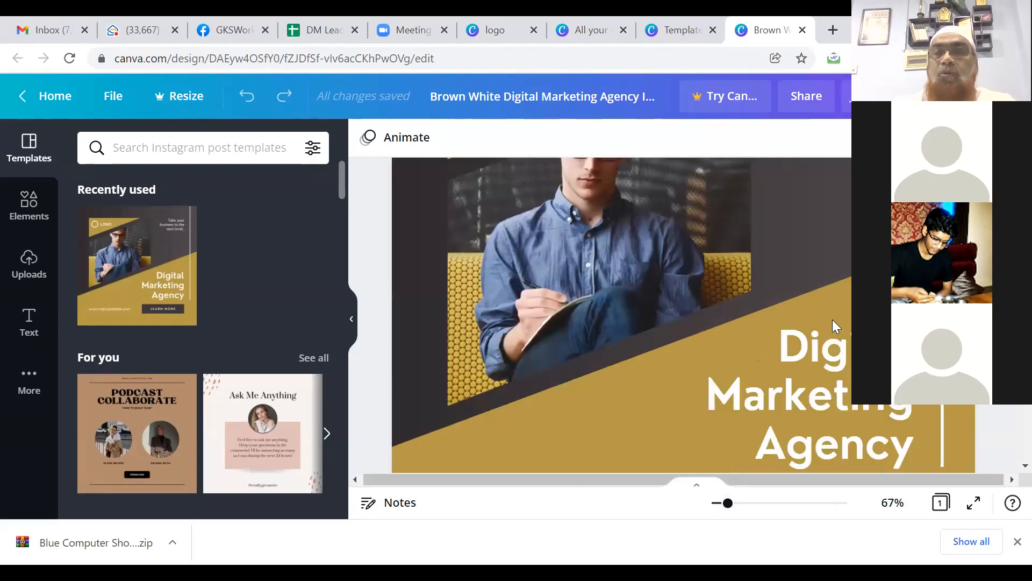
scroll(652, 314, up, 5)
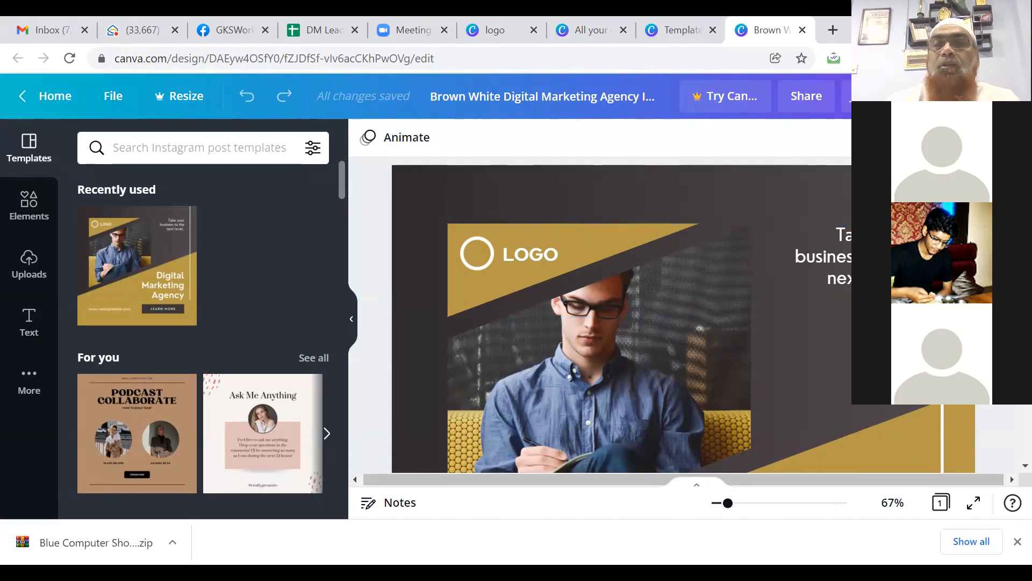
Step: Inspect the LOGO area elements: the nearby shape, logo circle image, LOGO text and gold banner
scroll(592, 295, down, 3)
scroll(592, 296, up, 2)
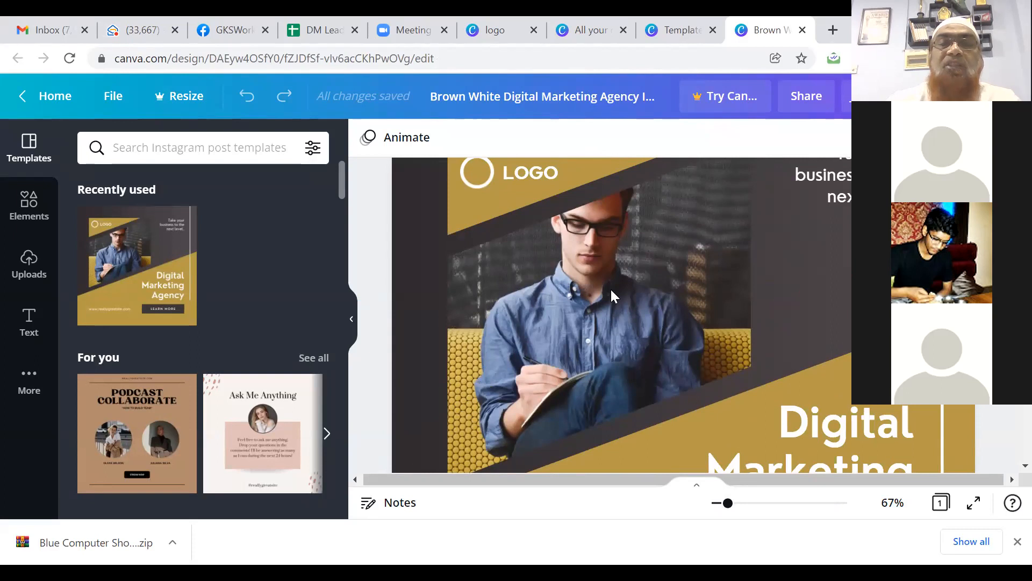
click(574, 308)
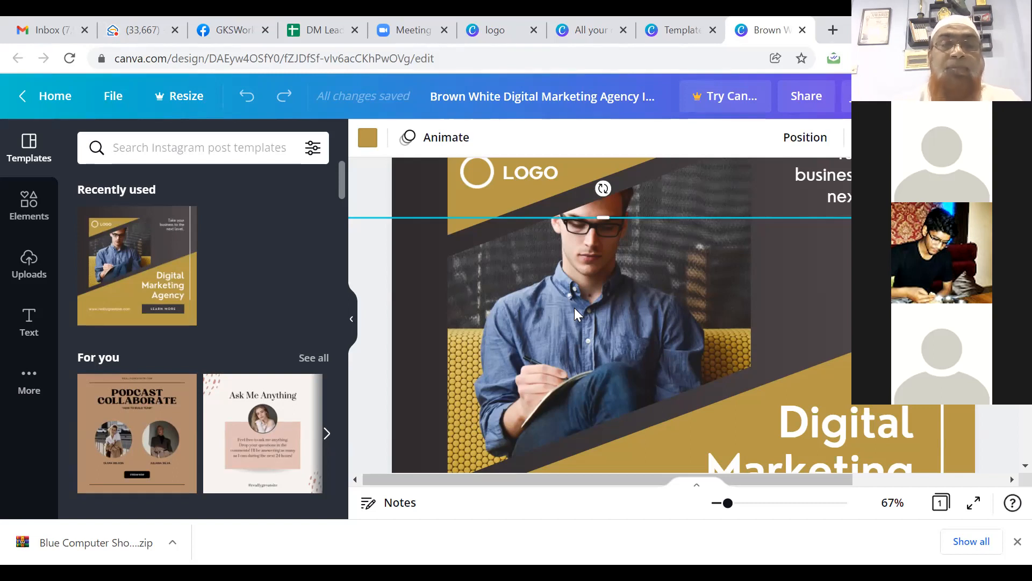
click(484, 189)
click(532, 181)
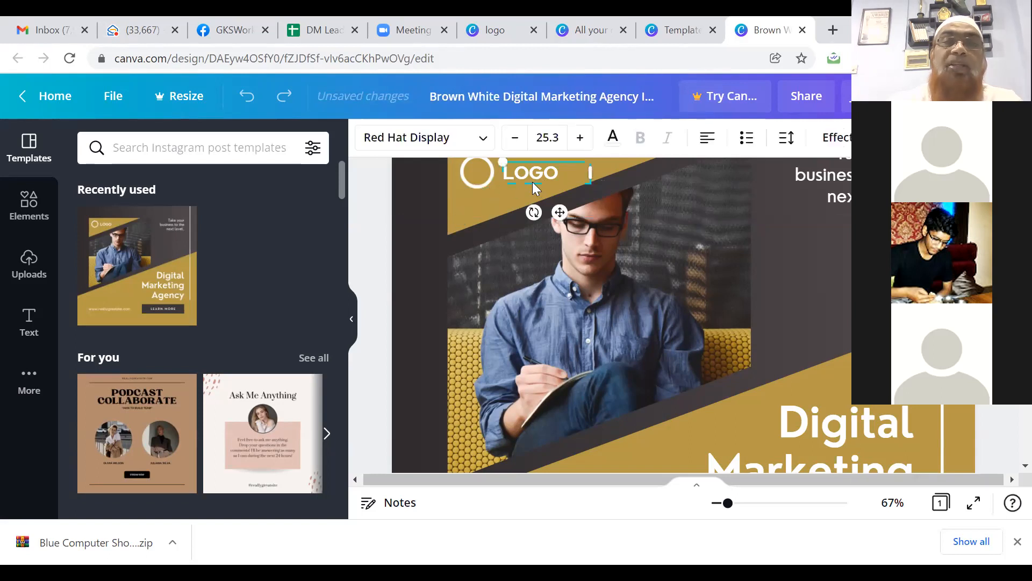
click(471, 215)
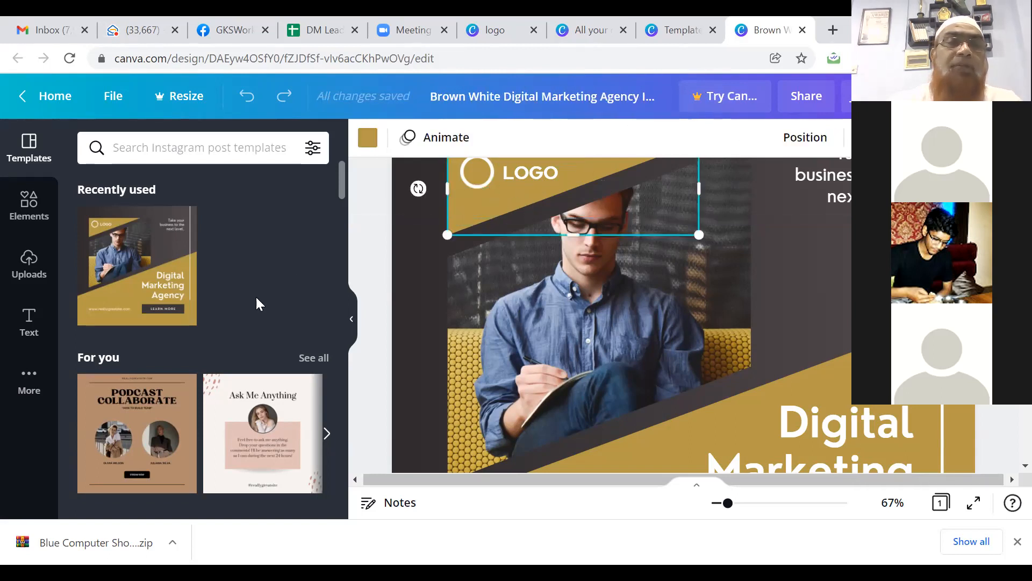
Step: Upload the bwe-1 expo image from Downloads and add it to the design
click(29, 275)
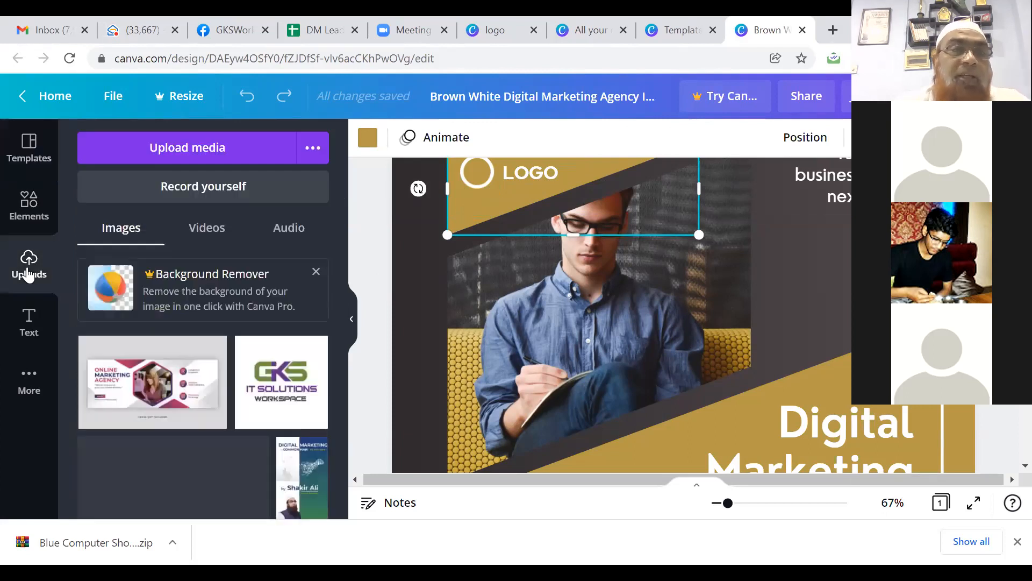
click(194, 151)
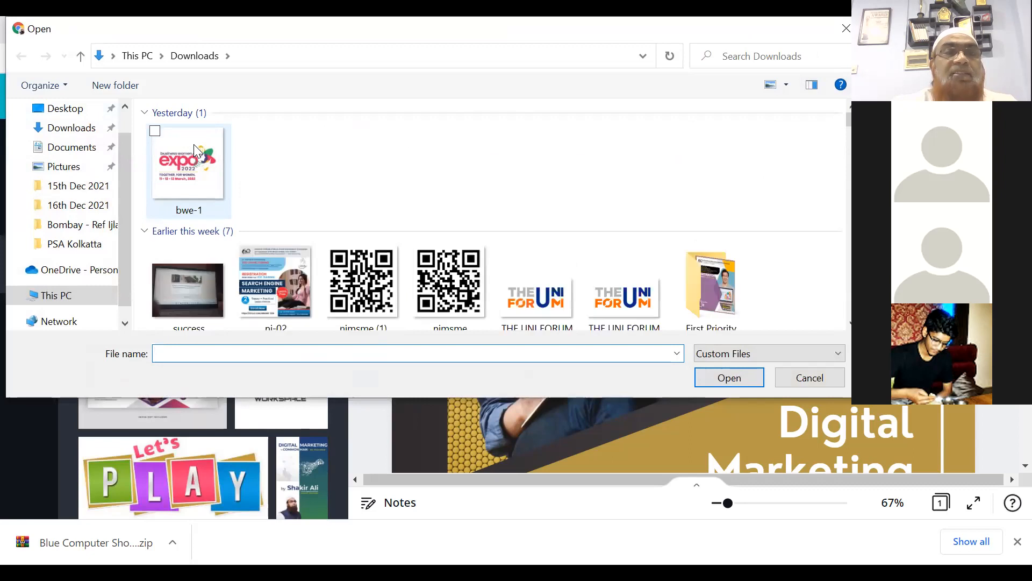
click(188, 180)
click(719, 379)
click(722, 380)
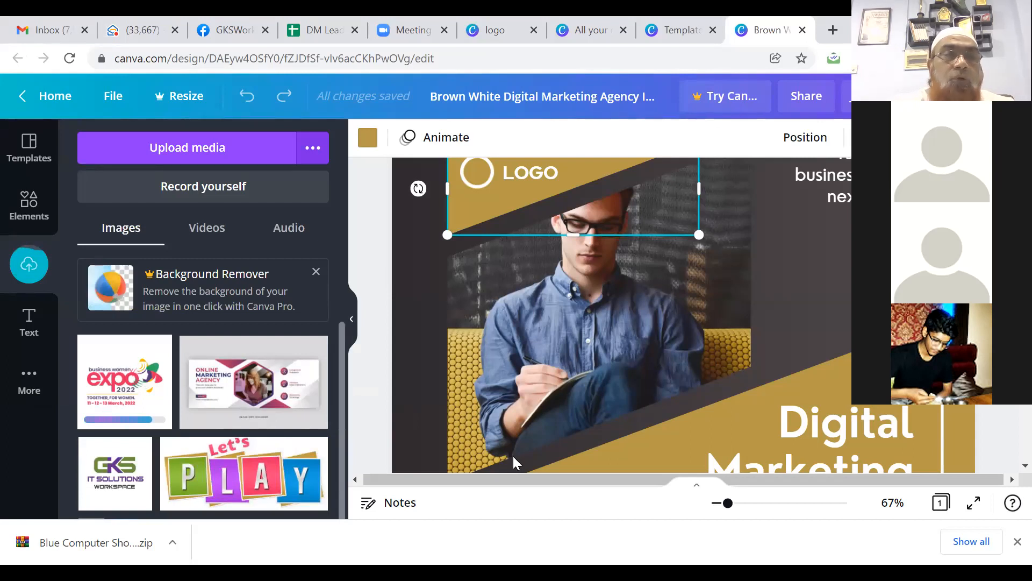
click(123, 397)
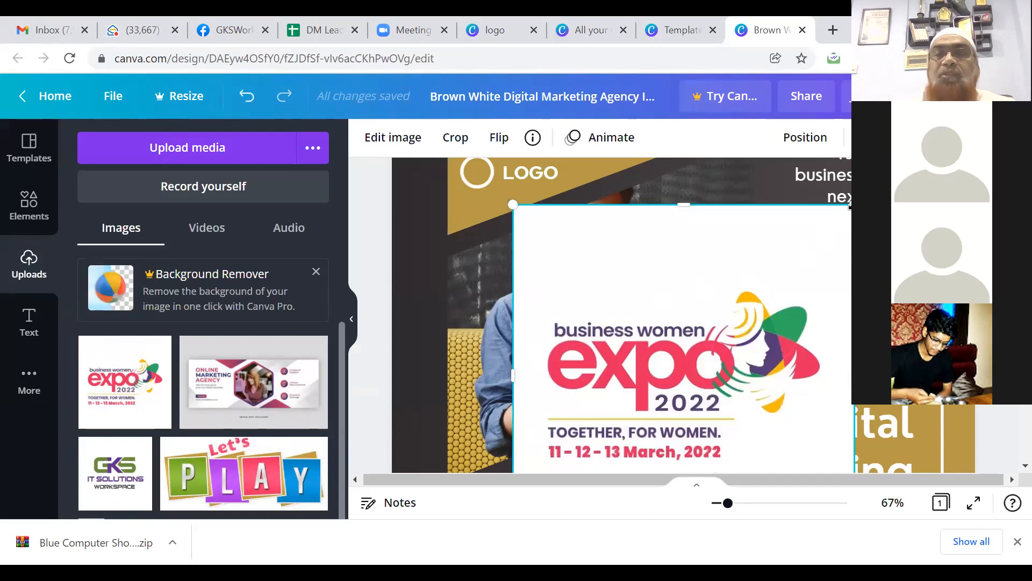
Step: Shrink the expo image to 175 × 175 and move it onto the top-left LOGO area
drag(850, 204, 636, 423)
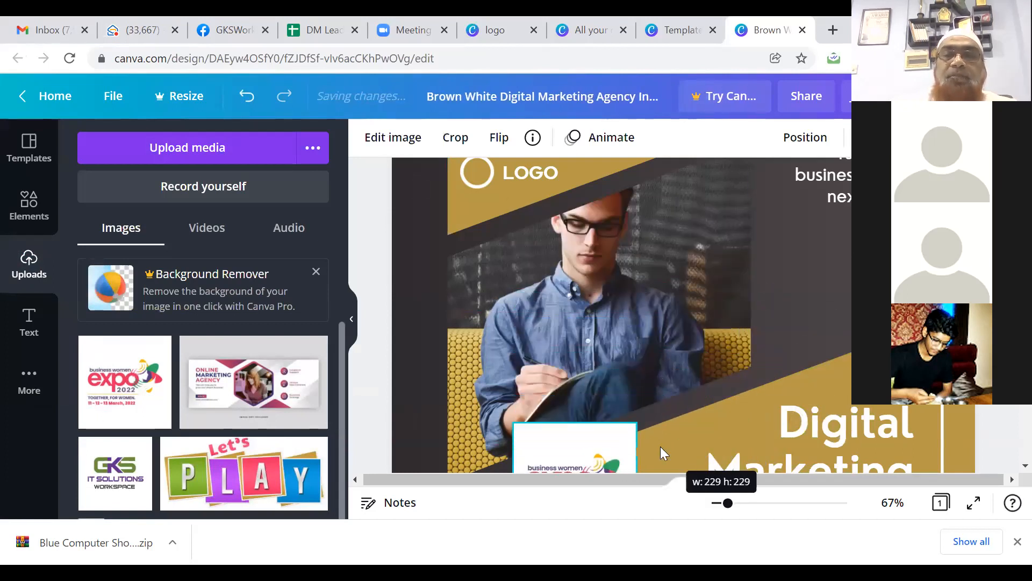
key(Up)
key(Up)
key(Up)
key(Up)
key(Up)
key(Up)
key(Up)
key(Up)
key(Up)
key(Up)
key(Up)
key(Up)
key(Up)
key(Up)
key(Up)
key(Up)
key(Up)
key(Up)
key(Up)
key(Up)
key(Up)
key(Up)
key(Up)
key(Up)
key(Up)
key(Up)
key(Up)
key(Up)
key(Up)
key(Up)
key(Up)
key(Up)
key(Up)
key(Up)
key(Up)
key(Up)
key(Up)
key(Up)
key(Up)
key(Up)
key(Up)
key(Up)
key(Up)
key(Up)
key(Up)
key(Up)
key(Up)
key(Up)
key(Up)
key(Up)
key(Up)
key(Up)
key(Up)
key(Up)
key(Up)
key(Up)
key(Up)
key(Up)
key(Up)
key(Up)
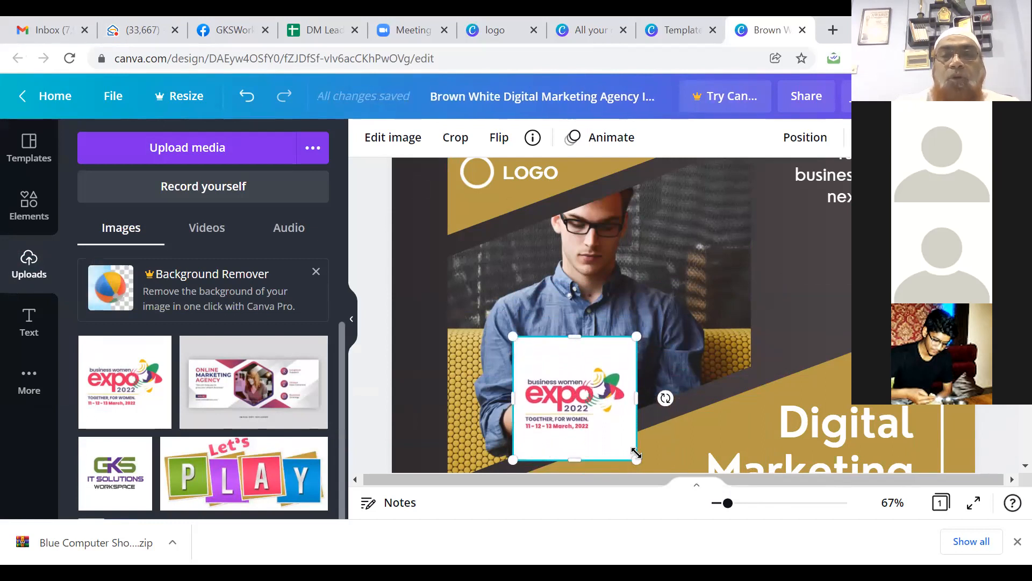
drag(636, 453, 601, 433)
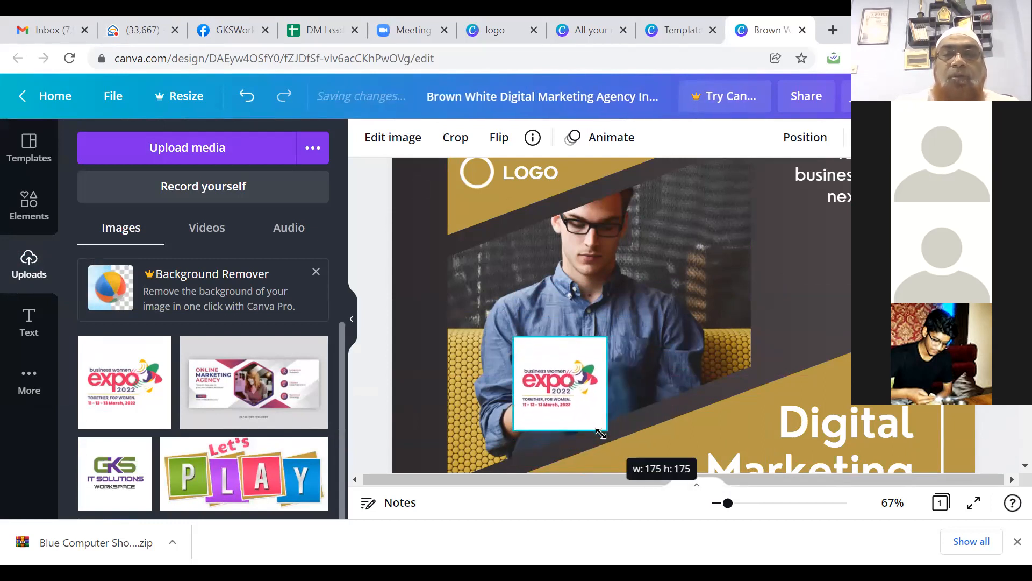
drag(562, 387, 497, 187)
Step: Delete the gold banner shape behind the LOGO placeholder
click(590, 171)
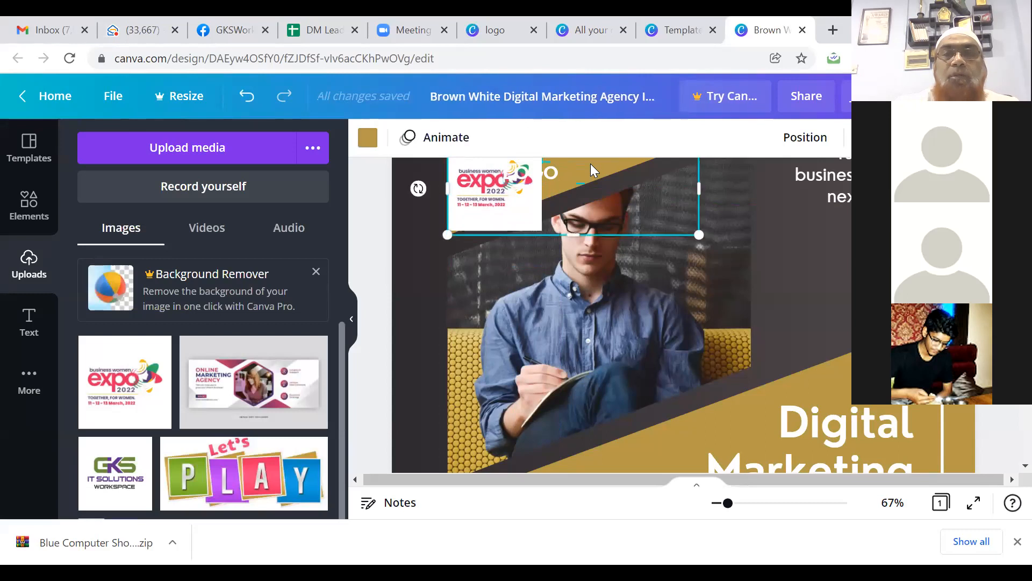
click(575, 172)
click(571, 165)
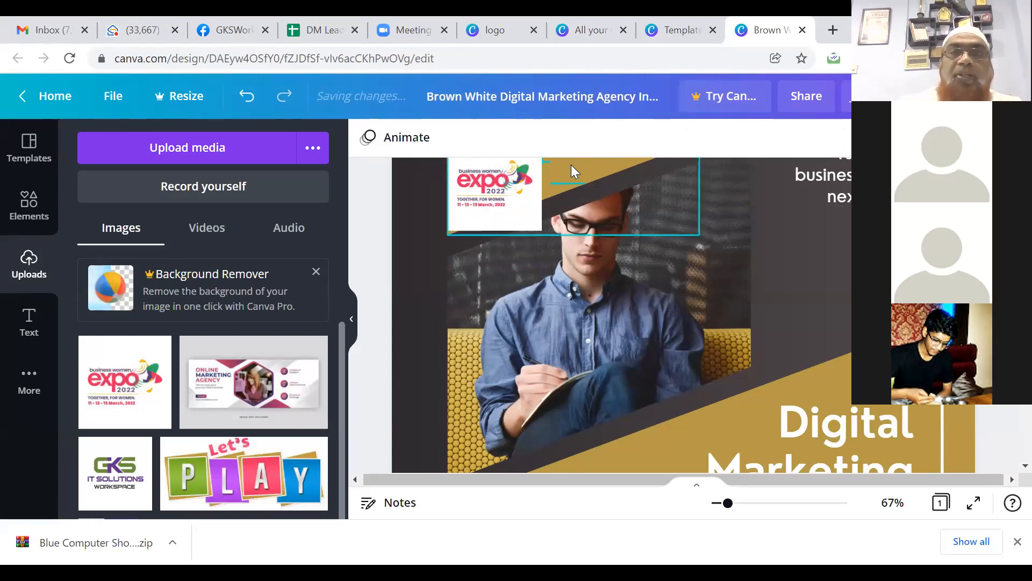
key(Delete)
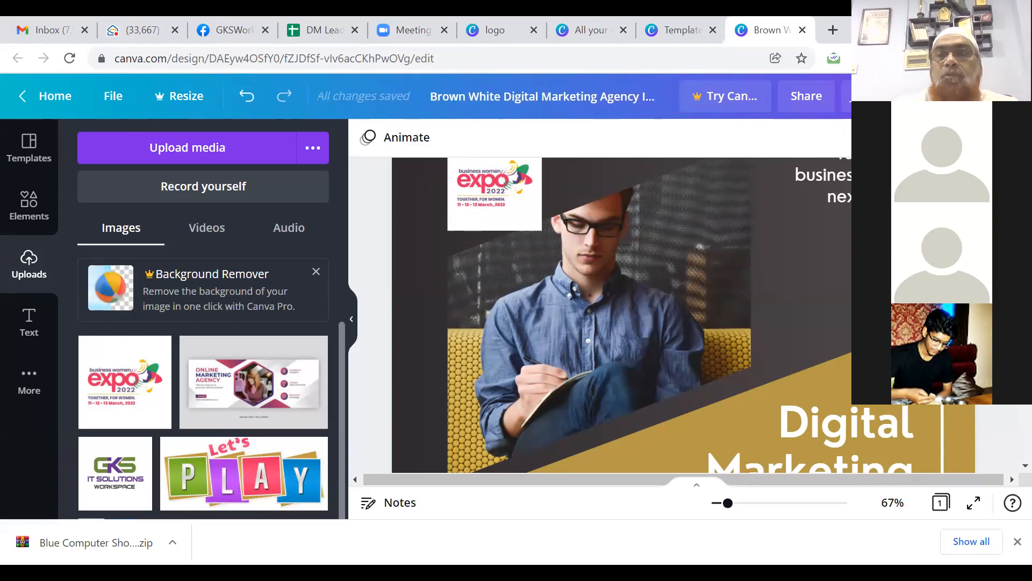
Step: Try removing the man's photo from its frame, then undo the removal
scroll(605, 293, up, 2)
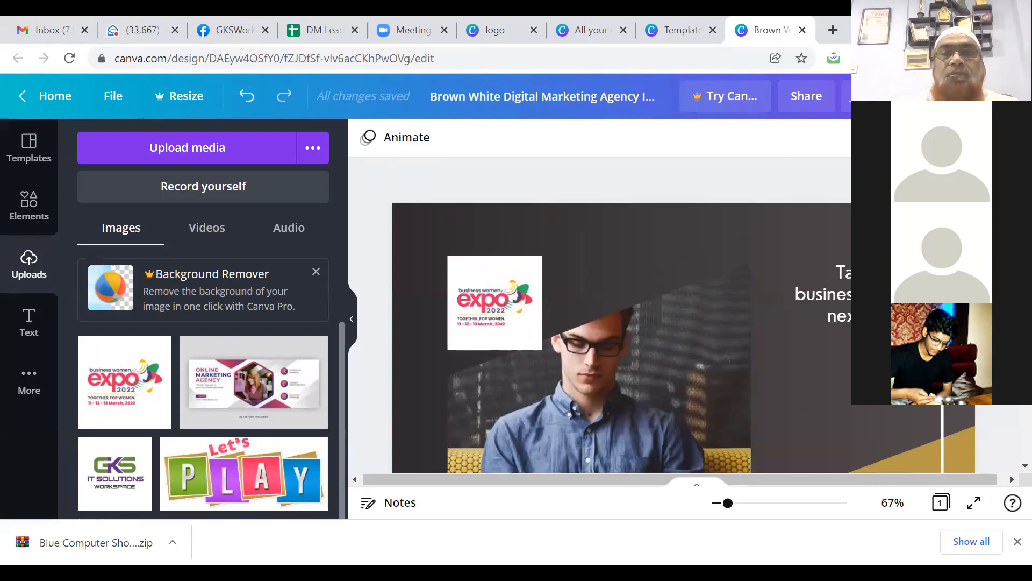
click(604, 297)
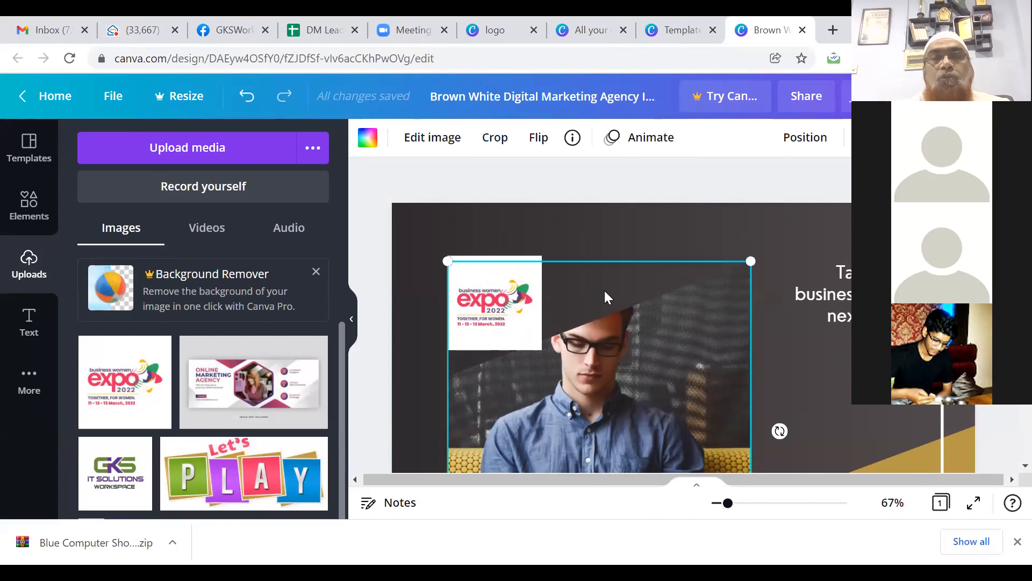
drag(604, 292, 630, 349)
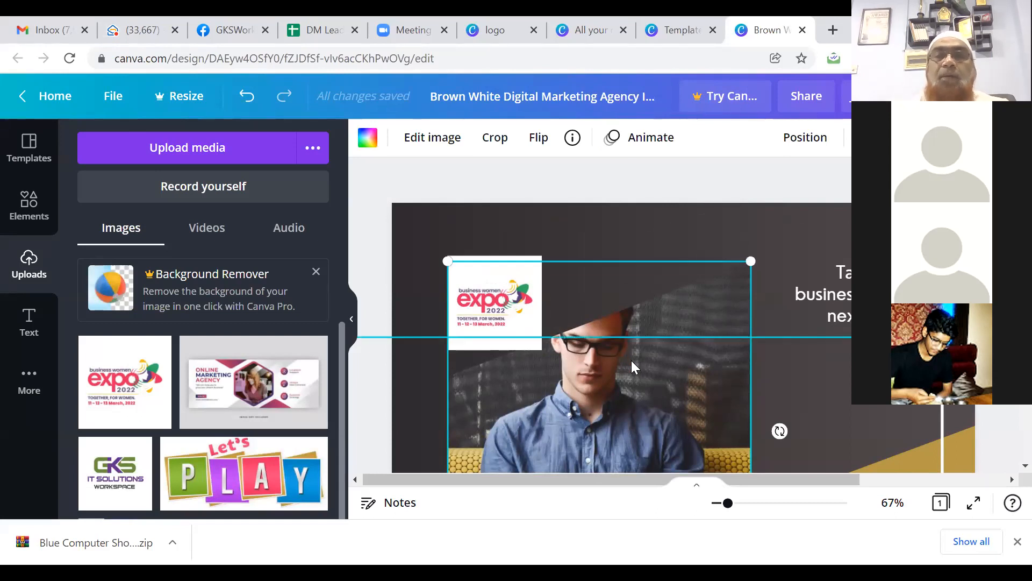
click(631, 360)
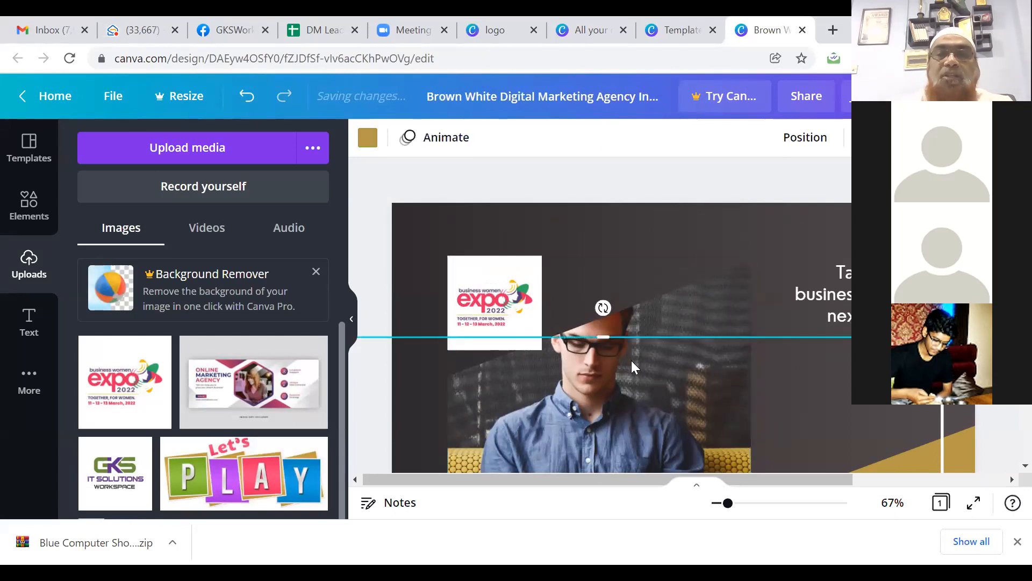
click(673, 295)
key(Delete)
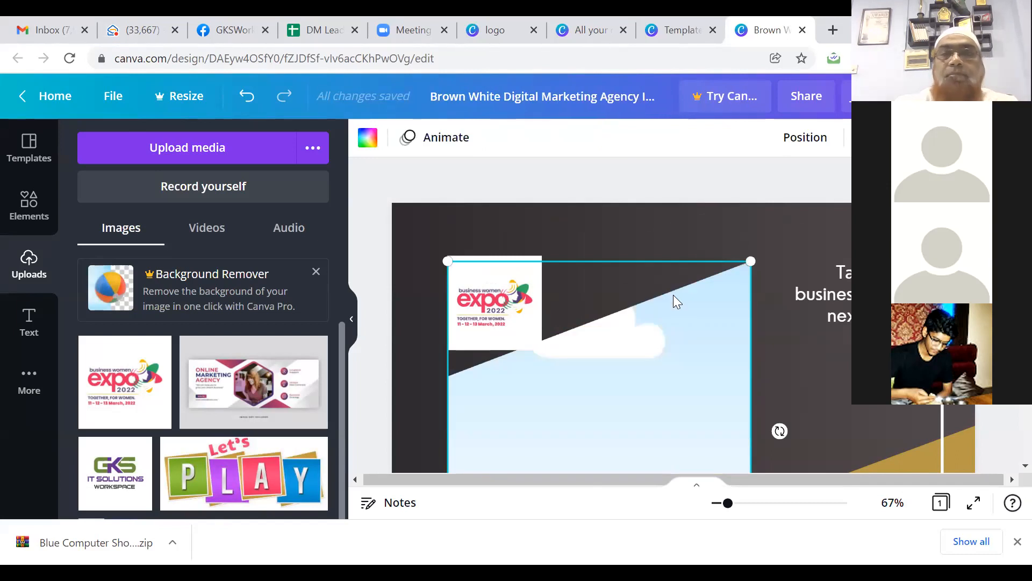
key(ctrl+z)
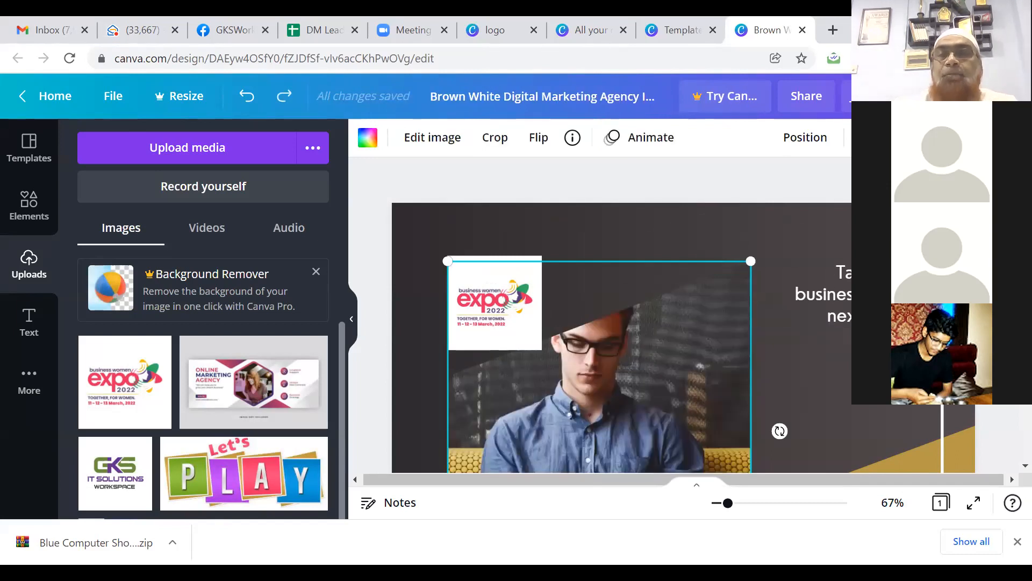
Step: Remove the man's photo from its frame, leaving the frame empty
scroll(621, 322, down, 3)
scroll(621, 323, up, 1)
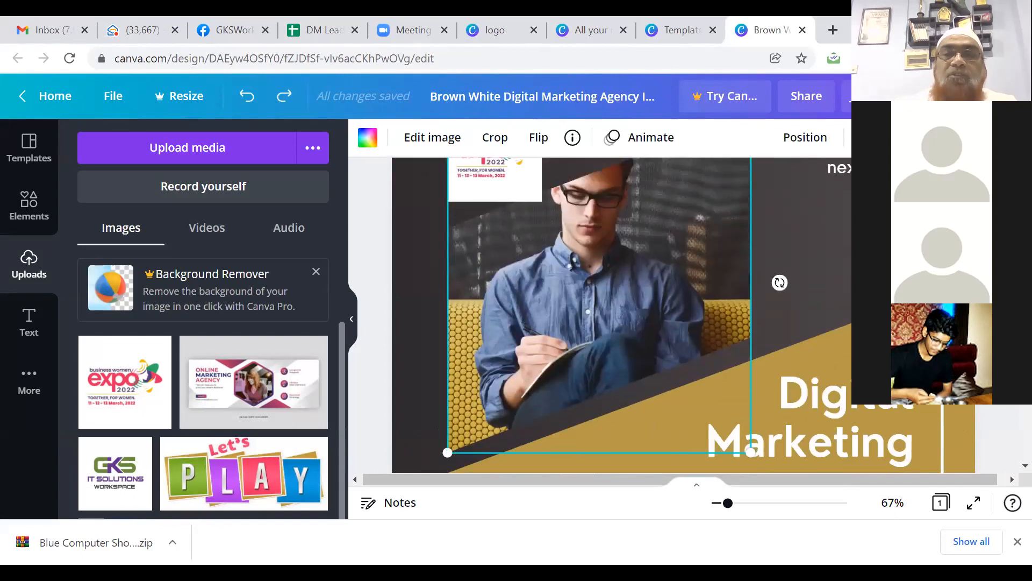
key(Delete)
click(554, 311)
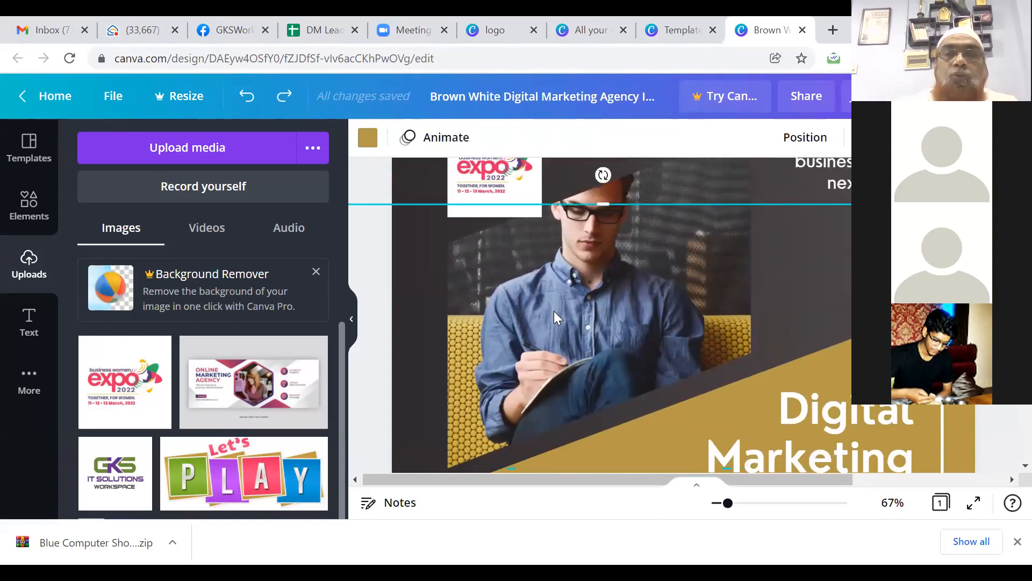
click(702, 189)
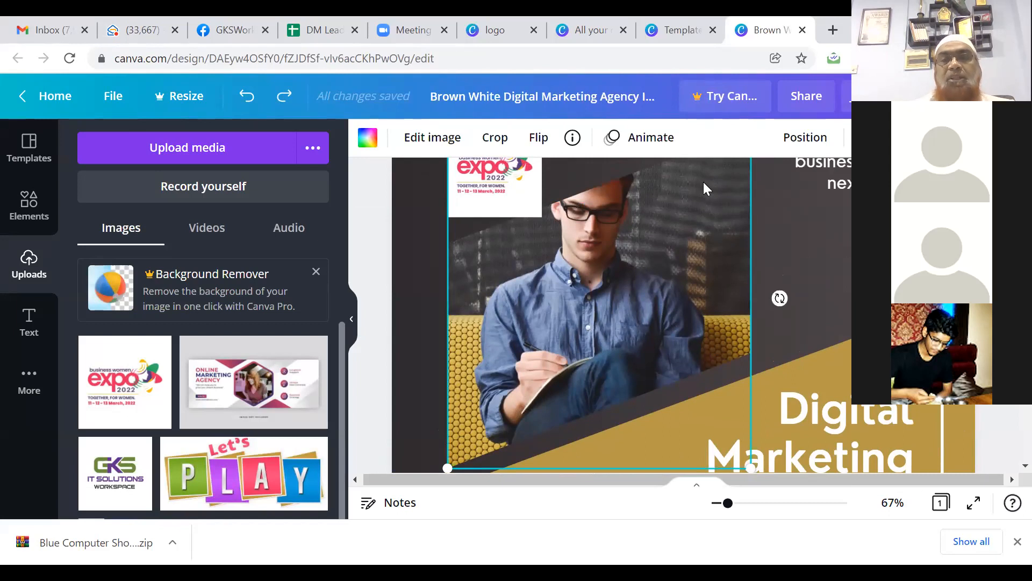
key(Delete)
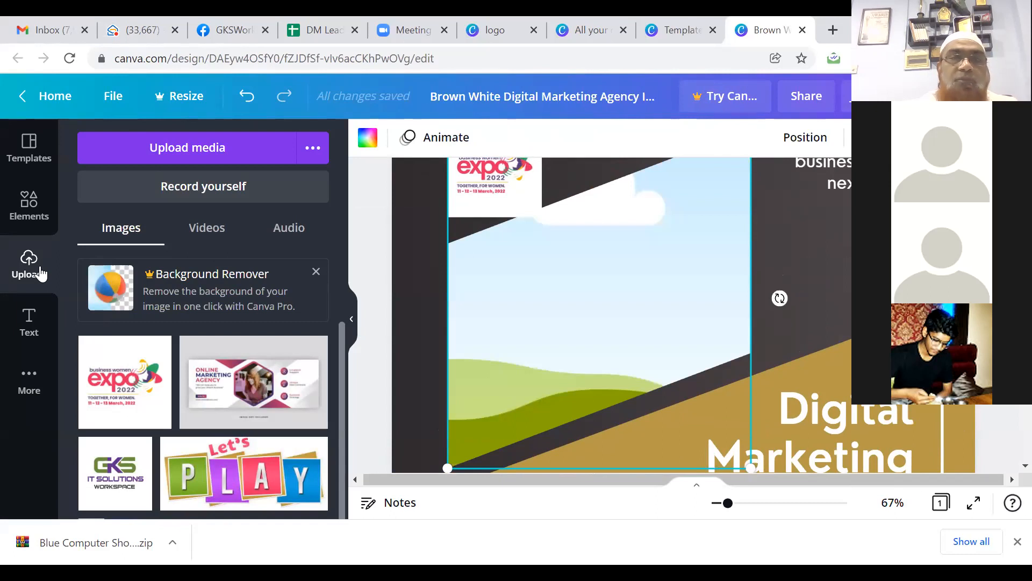
Step: Upload the Course Coordinator flyer image from the computer to Uploads
click(170, 148)
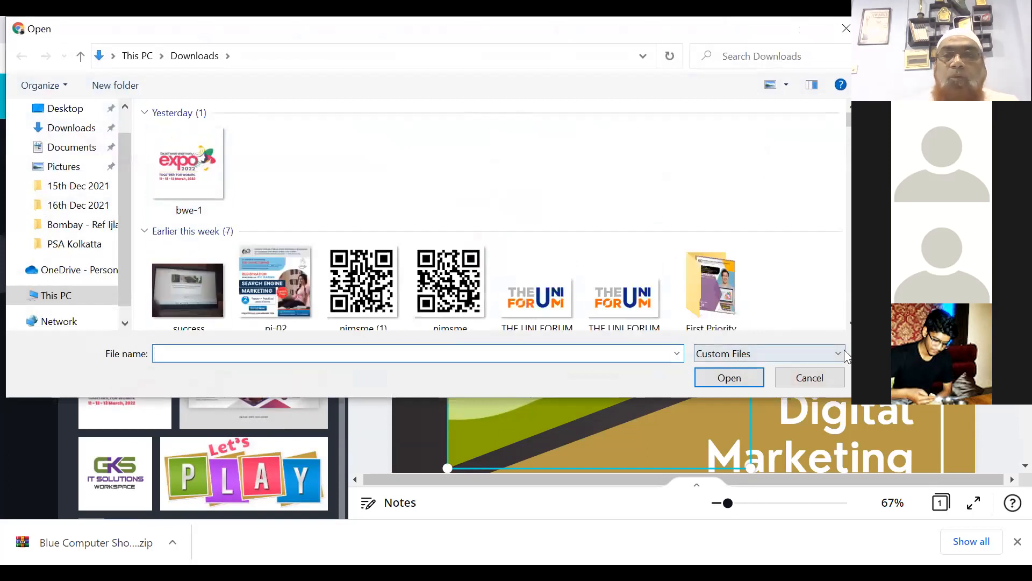
click(849, 326)
click(849, 326)
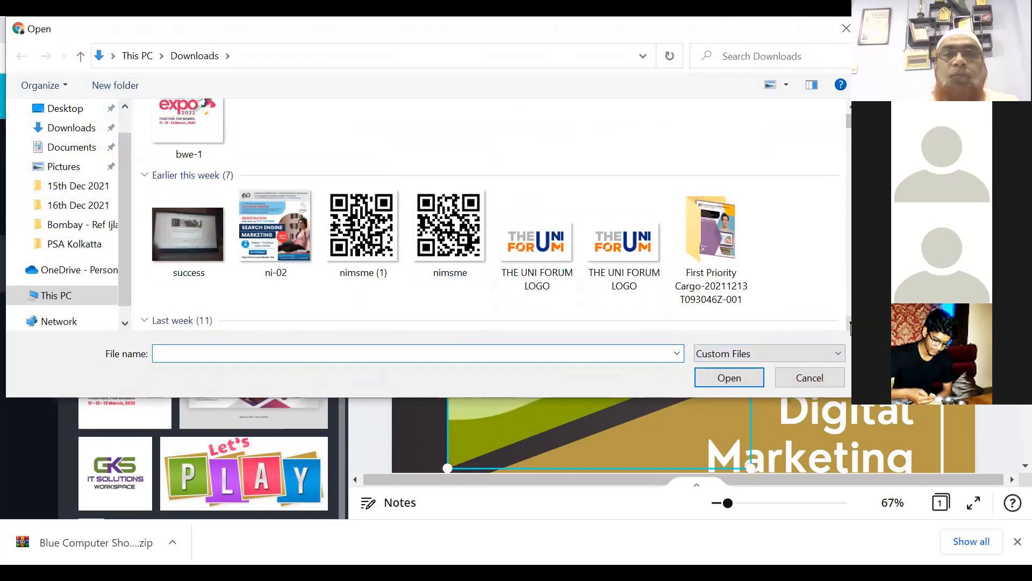
click(849, 326)
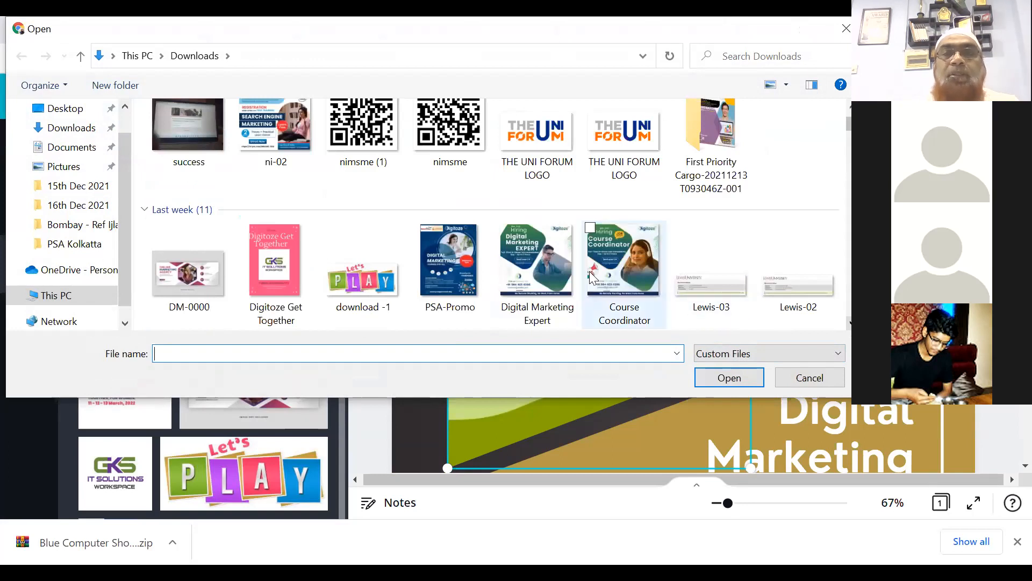
click(611, 248)
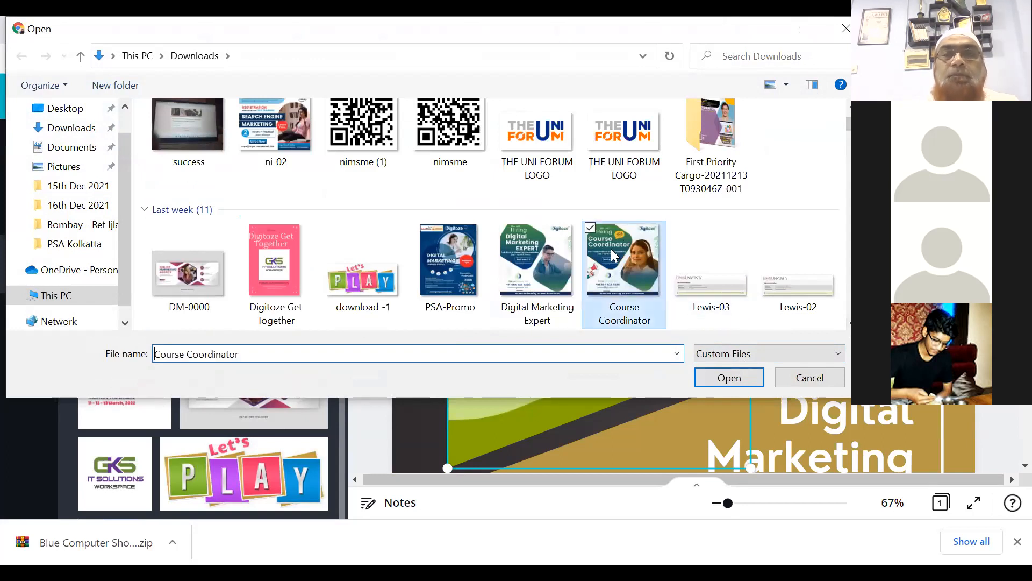
click(725, 378)
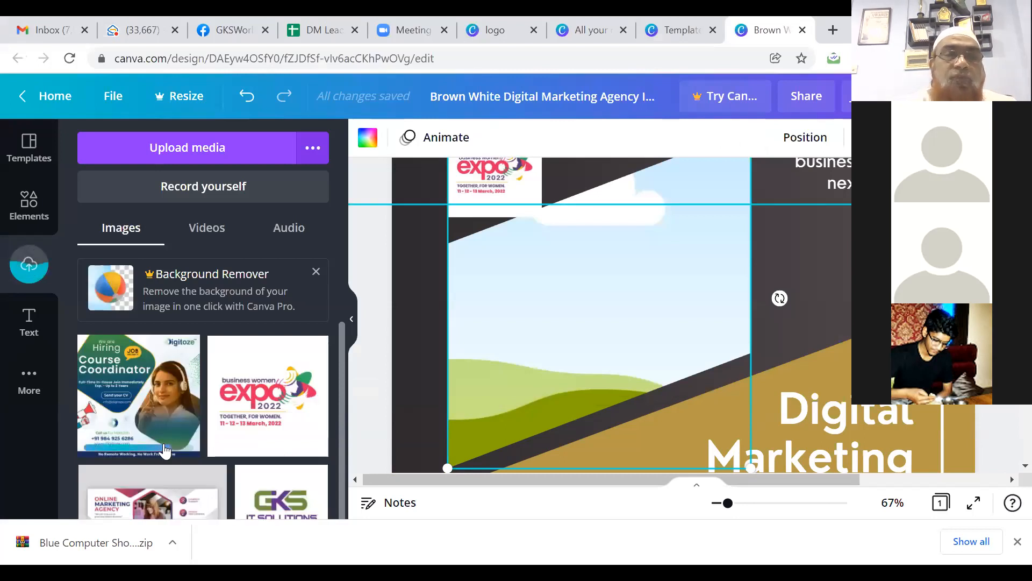
Step: Add the Course Coordinator flyer and resize it to about 560 × 533 to fill the photo panel
click(139, 422)
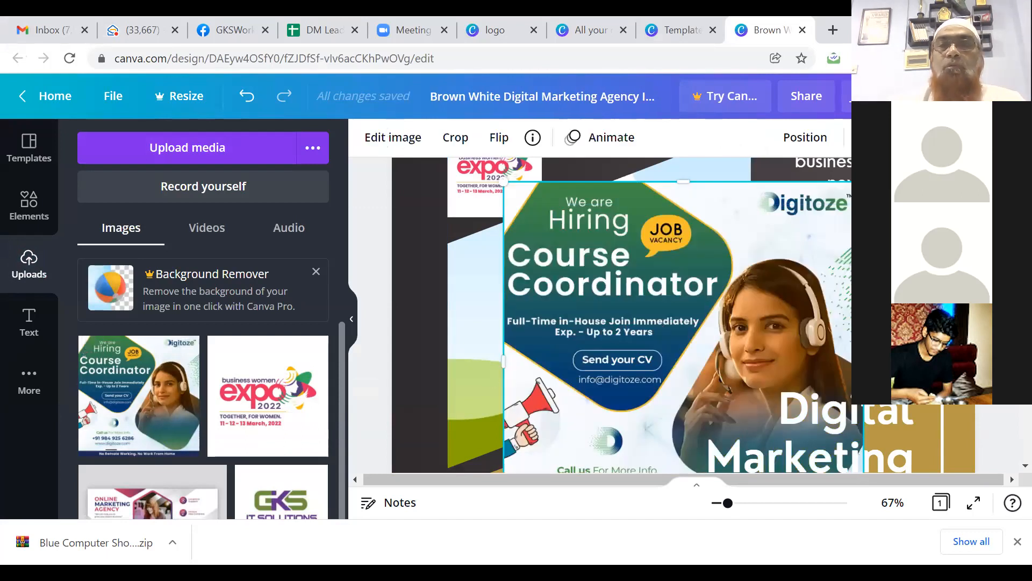
drag(839, 183, 748, 250)
key(Up)
key(Up)
key(Up)
key(Up)
key(Up)
key(Up)
key(Up)
key(Up)
key(Up)
key(Up)
key(Up)
key(Up)
key(Up)
key(Up)
key(Up)
key(Up)
key(Up)
key(Up)
key(Up)
key(Up)
key(Up)
key(Up)
key(Up)
key(Up)
key(Up)
key(Up)
key(Up)
key(Up)
key(Up)
key(Up)
key(Up)
key(Up)
key(Up)
key(Up)
key(Up)
key(Up)
key(Up)
key(Up)
key(Up)
key(Up)
key(Up)
key(Up)
key(Up)
key(Up)
key(Up)
key(Up)
key(Up)
key(Up)
key(Up)
key(Up)
key(Up)
key(Up)
key(Up)
key(Up)
key(Up)
key(Up)
key(Up)
key(Up)
key(Up)
key(Up)
key(Left)
key(Left)
key(Left)
key(Left)
key(Left)
key(Left)
key(Left)
key(Left)
key(Left)
key(Left)
key(Left)
key(Left)
key(Left)
key(Left)
key(Left)
key(Left)
key(Left)
key(Left)
key(Left)
key(Left)
key(Left)
key(Left)
key(Left)
key(Left)
key(Left)
key(Left)
key(Left)
key(Left)
key(Left)
key(Left)
key(Left)
key(Left)
key(Left)
key(Left)
key(Left)
key(Left)
key(Left)
key(Left)
key(Left)
key(Left)
key(Left)
key(Left)
key(Left)
key(Left)
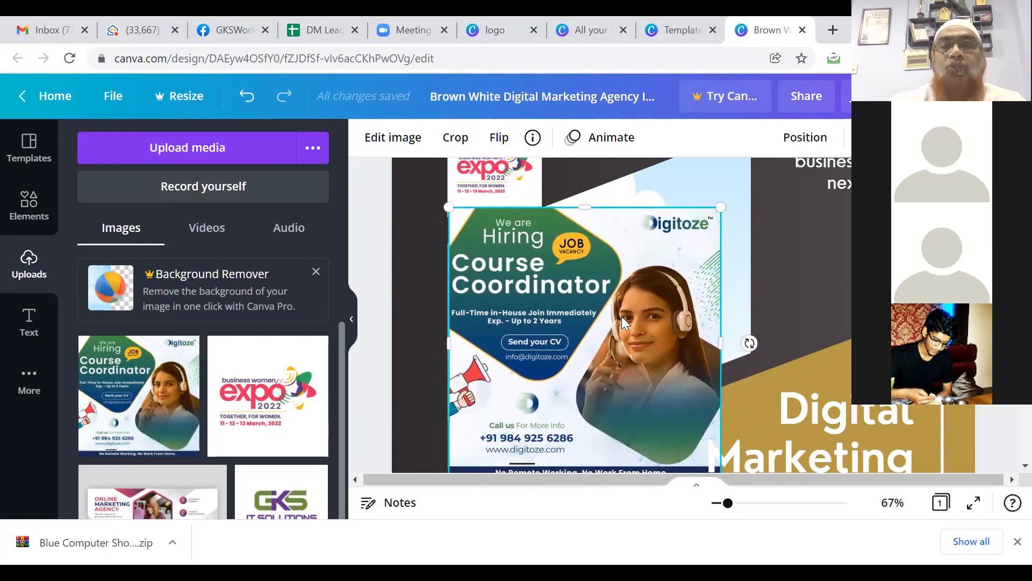
drag(720, 345, 743, 345)
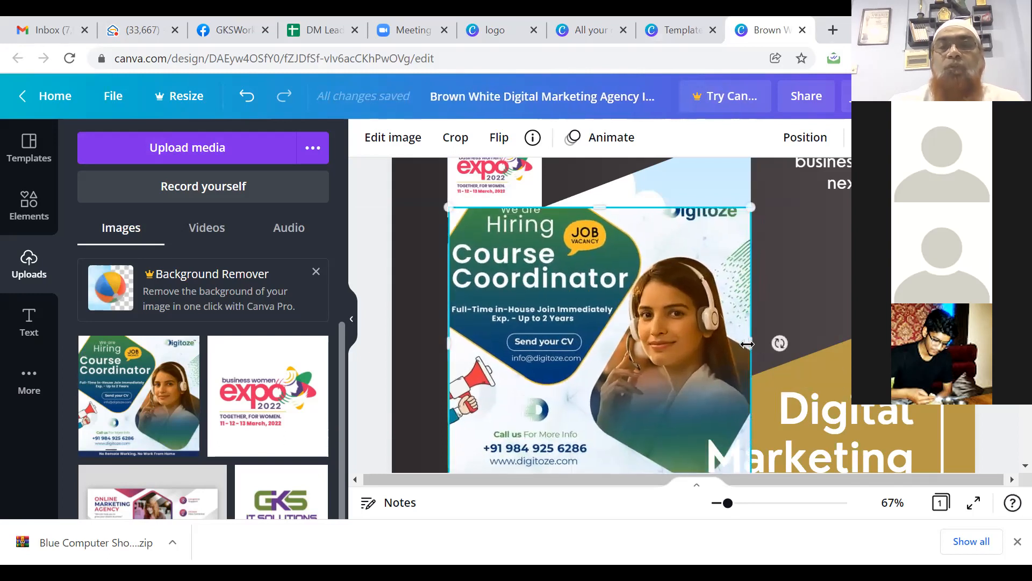
click(818, 419)
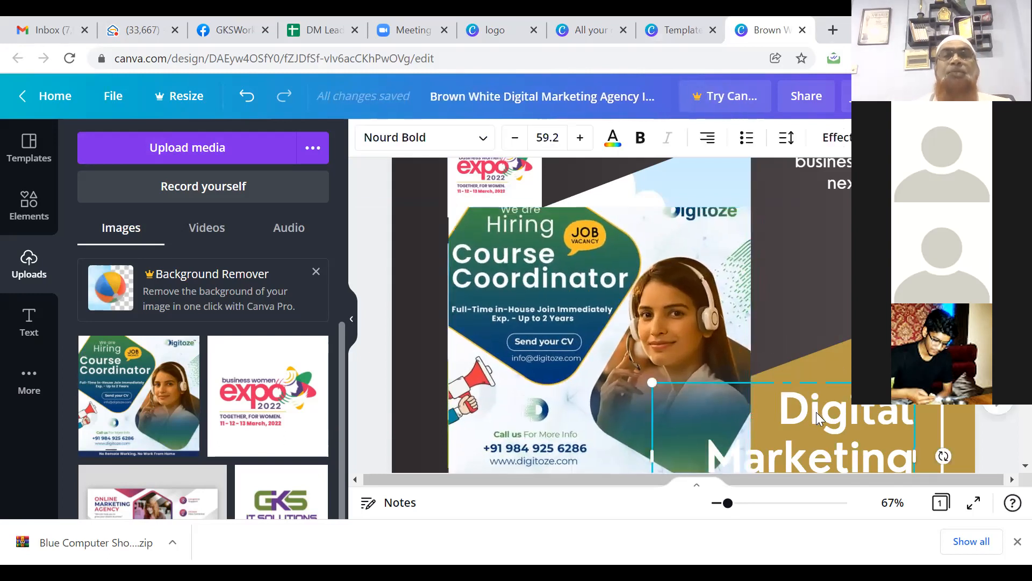
click(721, 227)
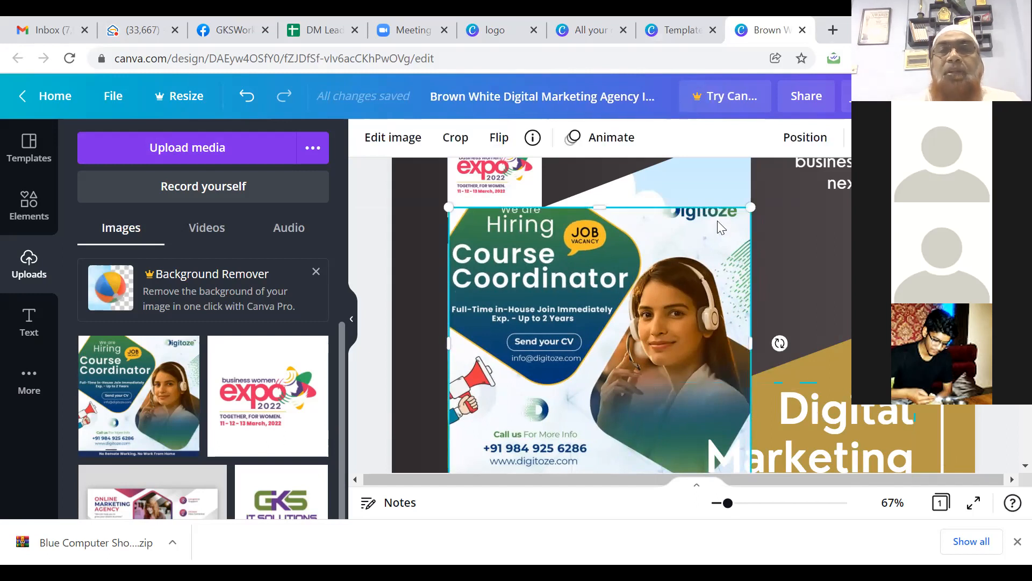
drag(601, 207, 598, 196)
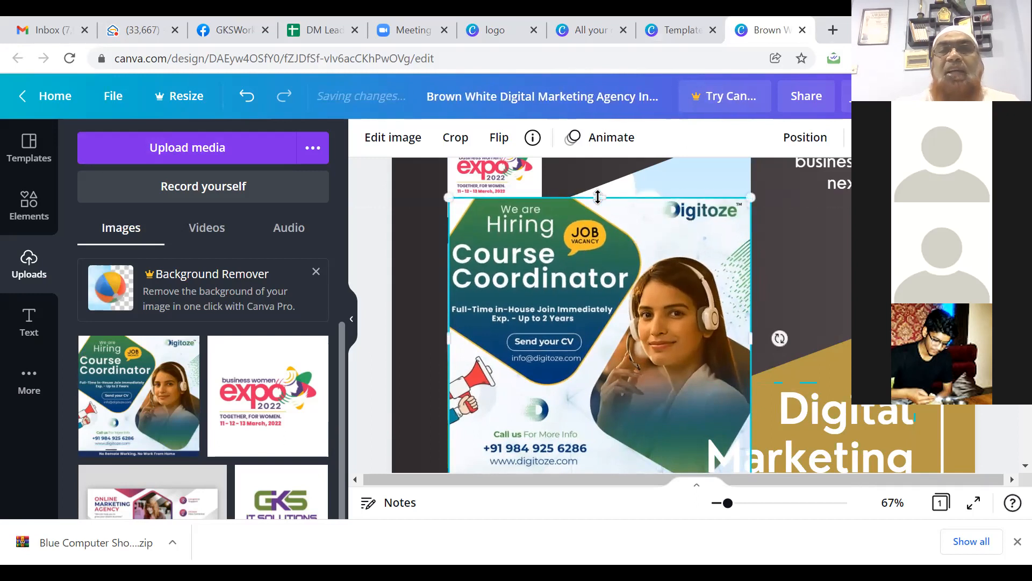
click(850, 186)
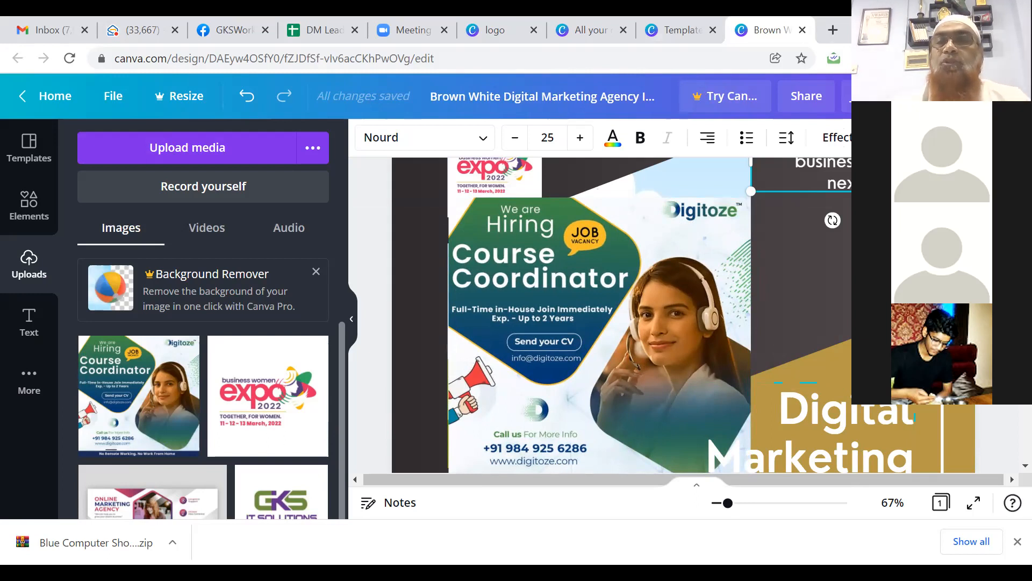
Step: Replace the old top-right headline wording with the new text 'Make Your BStrongTALLY'
scroll(683, 317, up, 2)
click(994, 301)
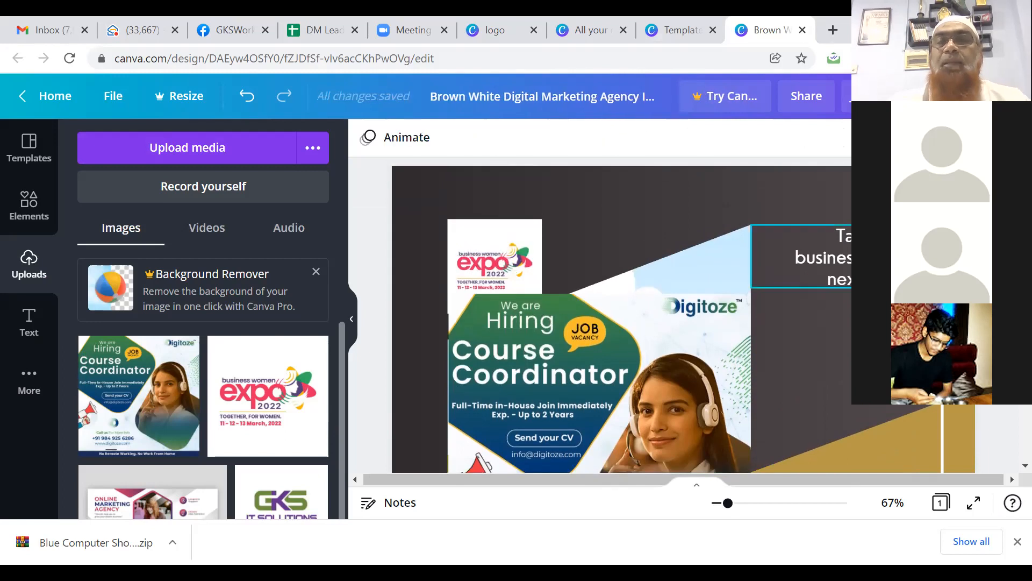
click(841, 238)
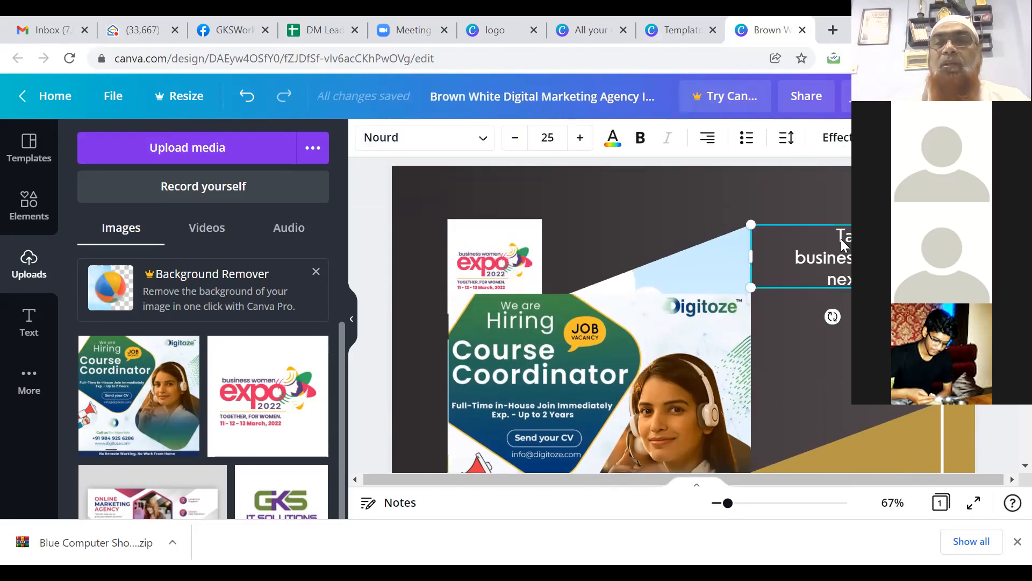
drag(843, 238, 909, 263)
drag(837, 278, 903, 279)
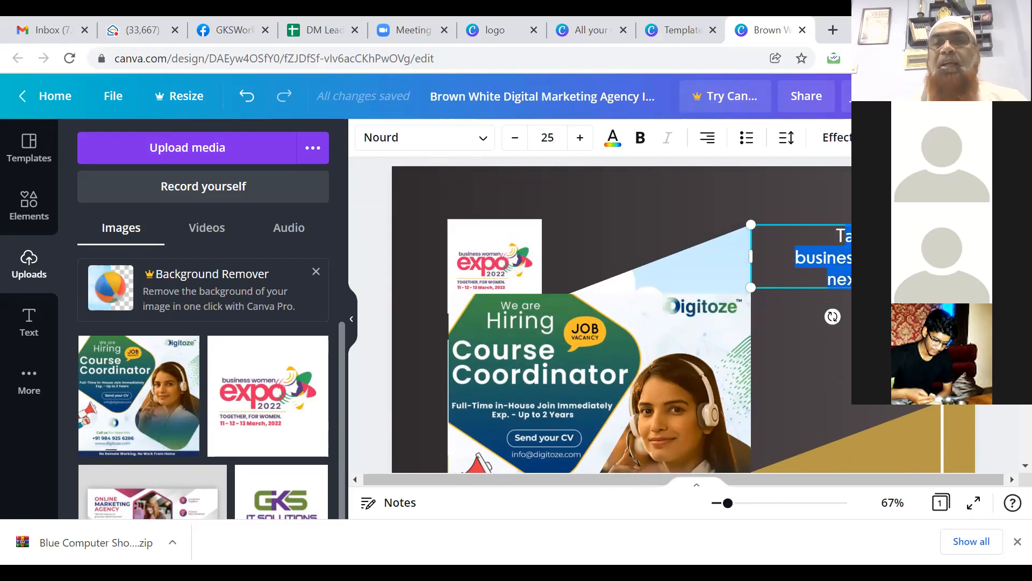
click(839, 238)
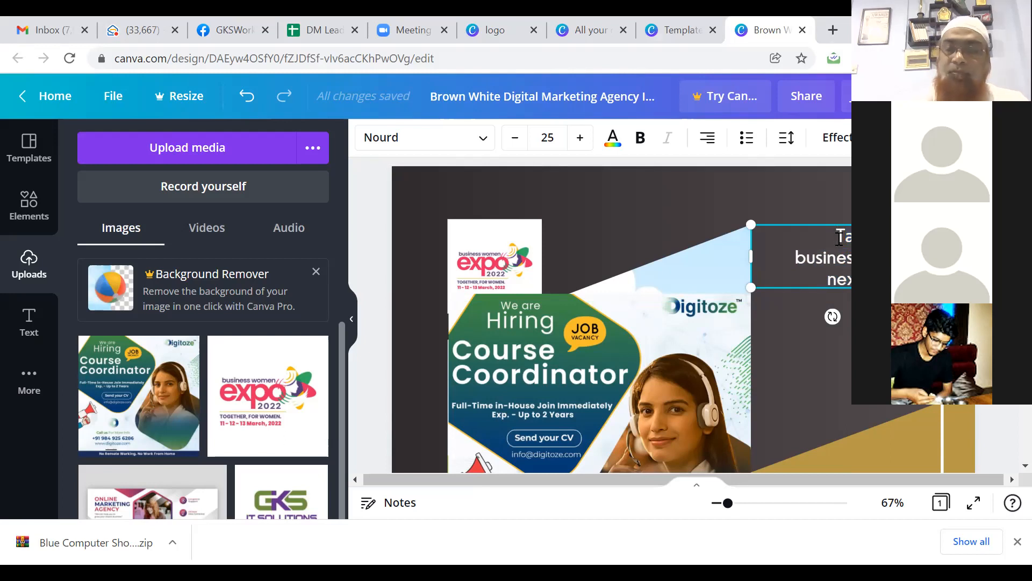
key(shift+Down)
key(shift+Down)
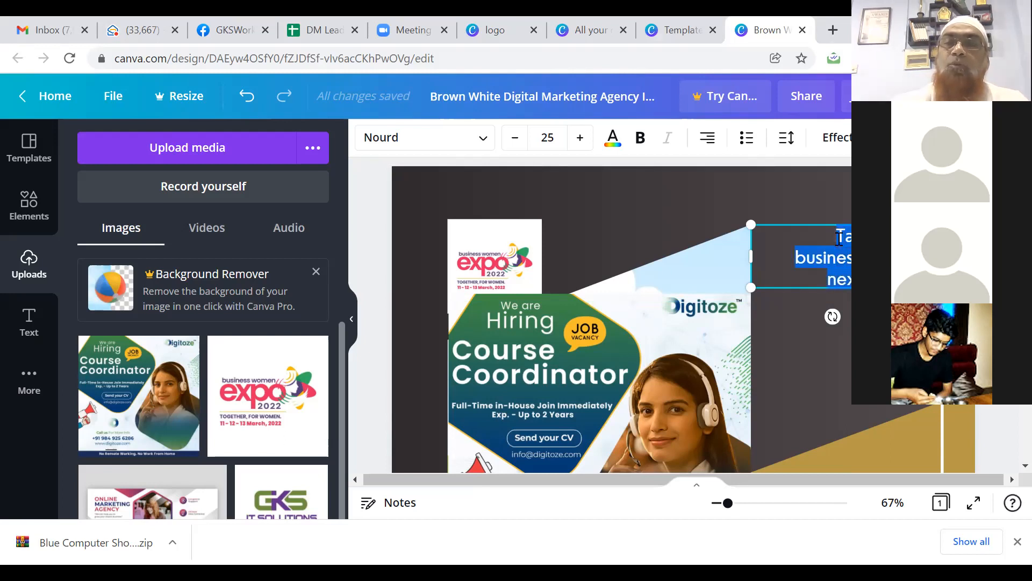
key(BackSpace)
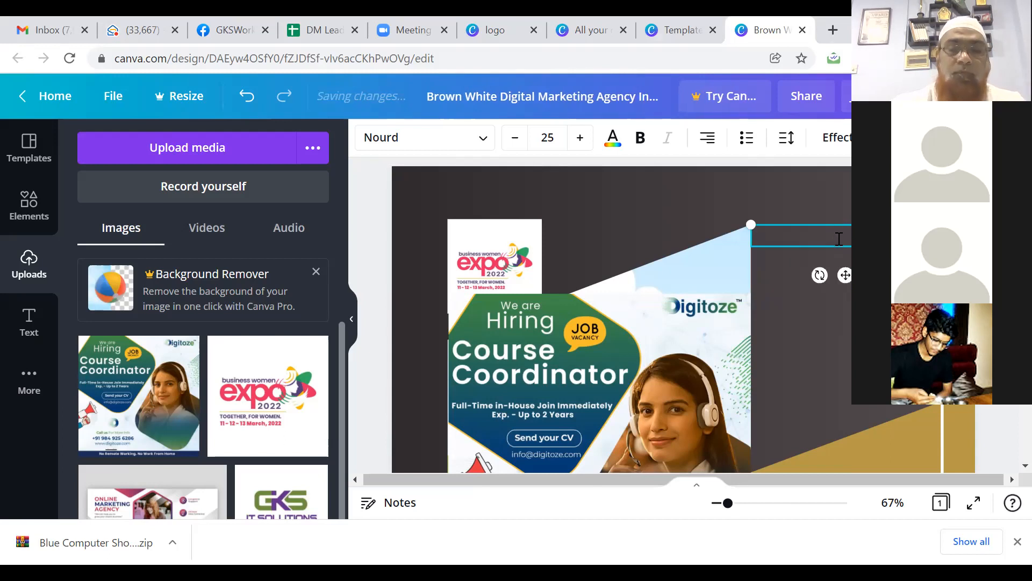
text(Make Y)
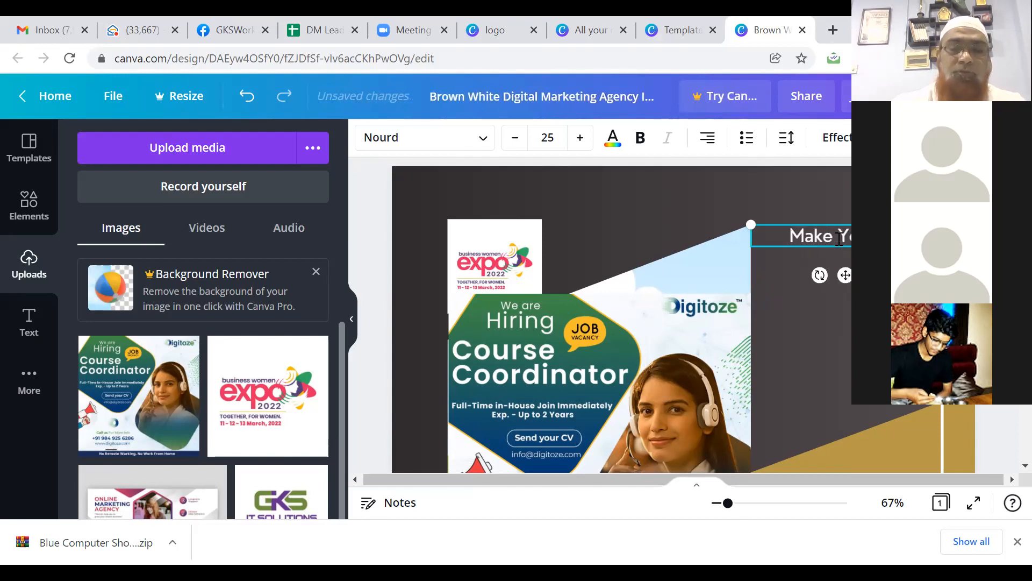
text(our BStrongTALLY)
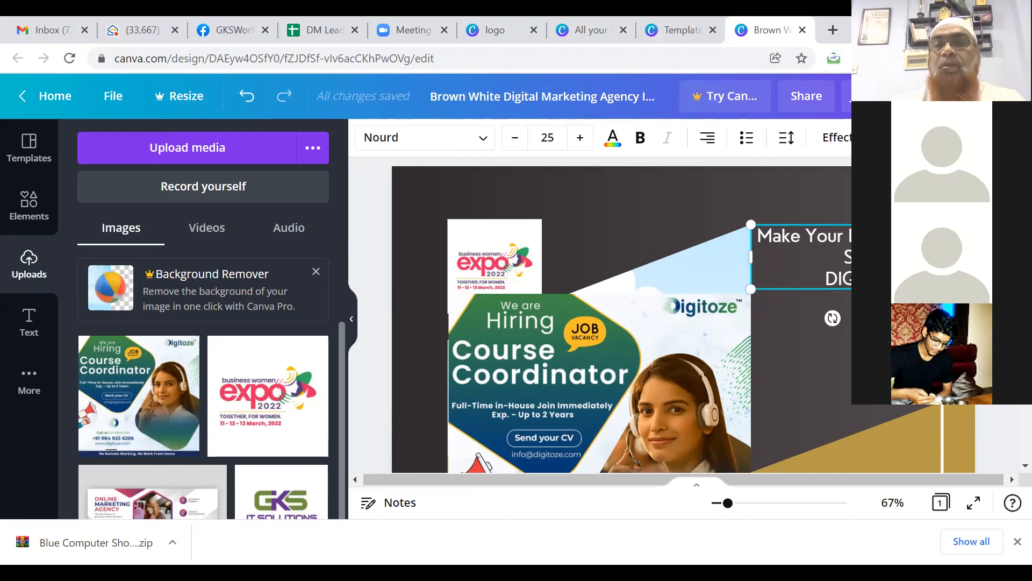
Step: Enlarge the new 'Make Your' headline box to about size 29
right_click(728, 245)
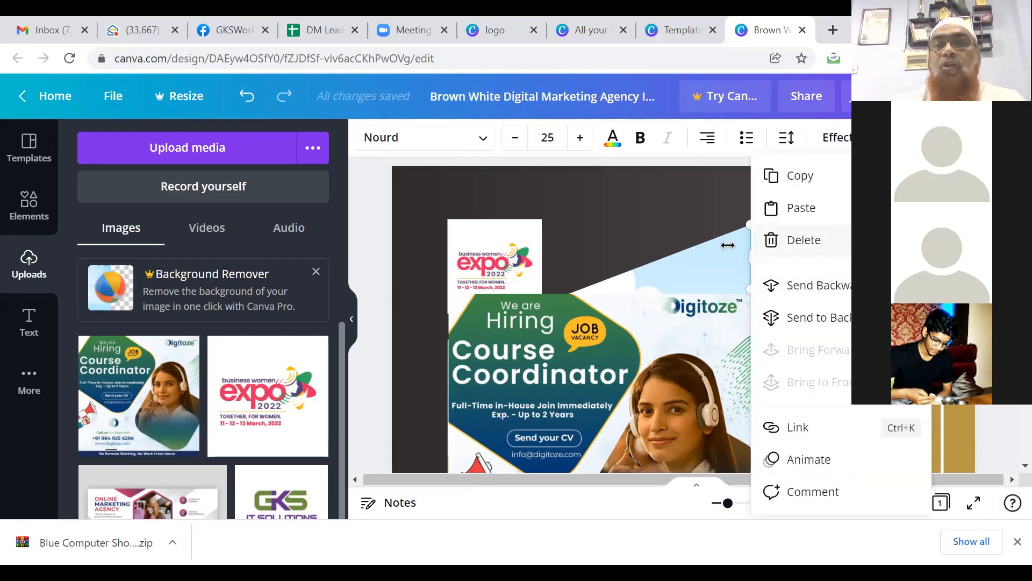
click(710, 233)
scroll(711, 232, down, 1)
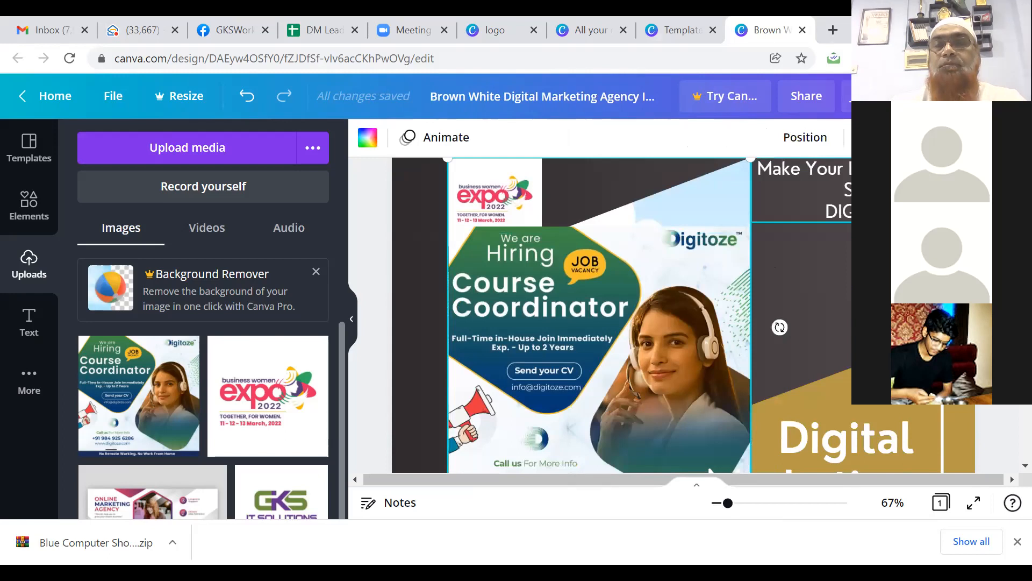
click(801, 186)
drag(914, 221, 942, 233)
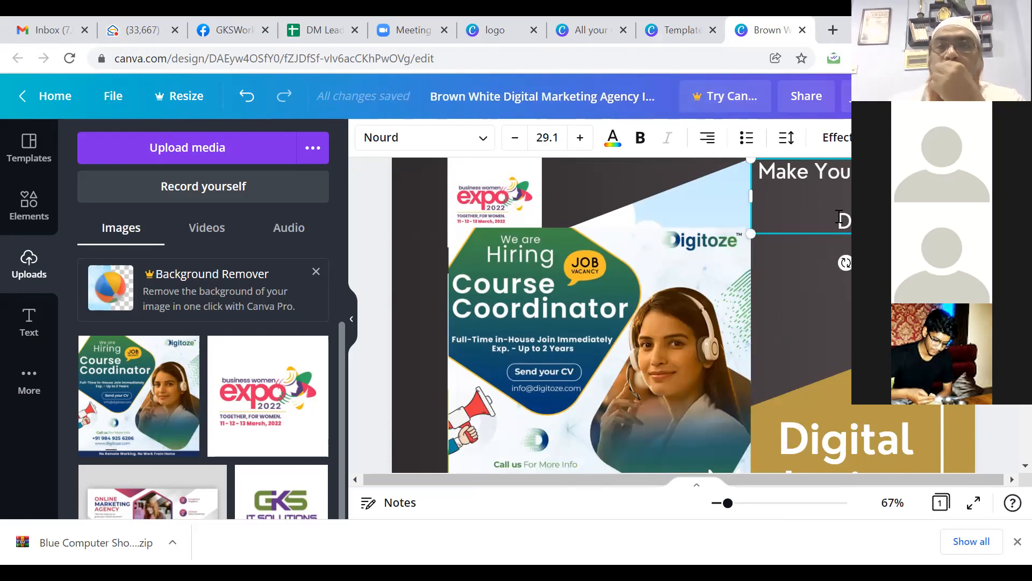
Step: Colour the headline's last line gold instead of white
drag(836, 217, 860, 219)
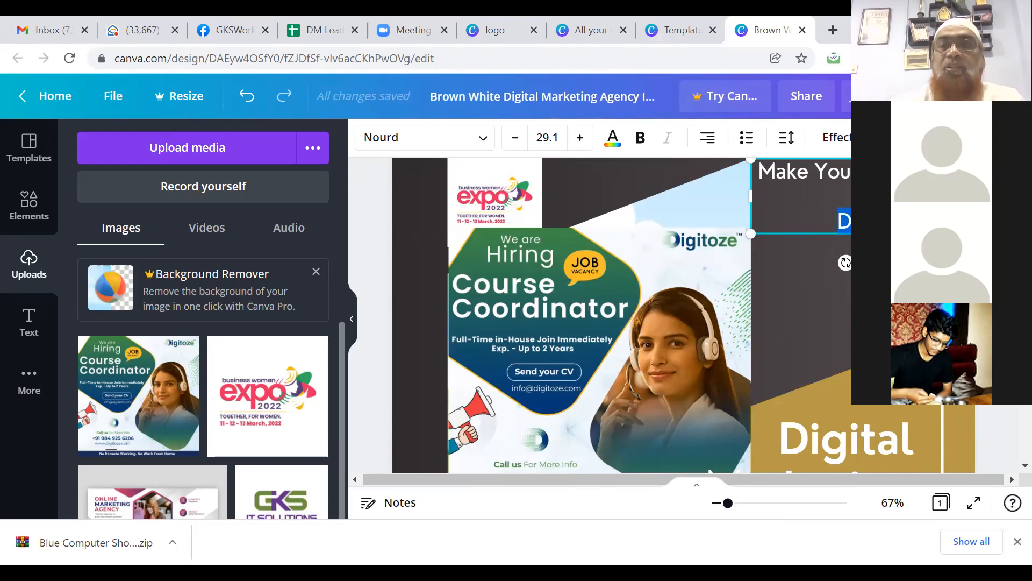
click(615, 140)
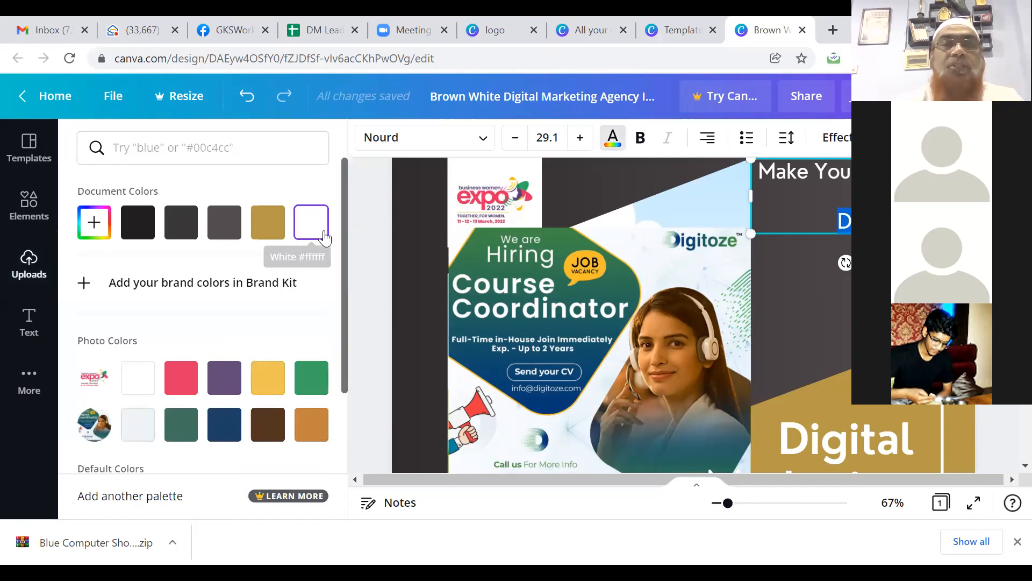
click(274, 230)
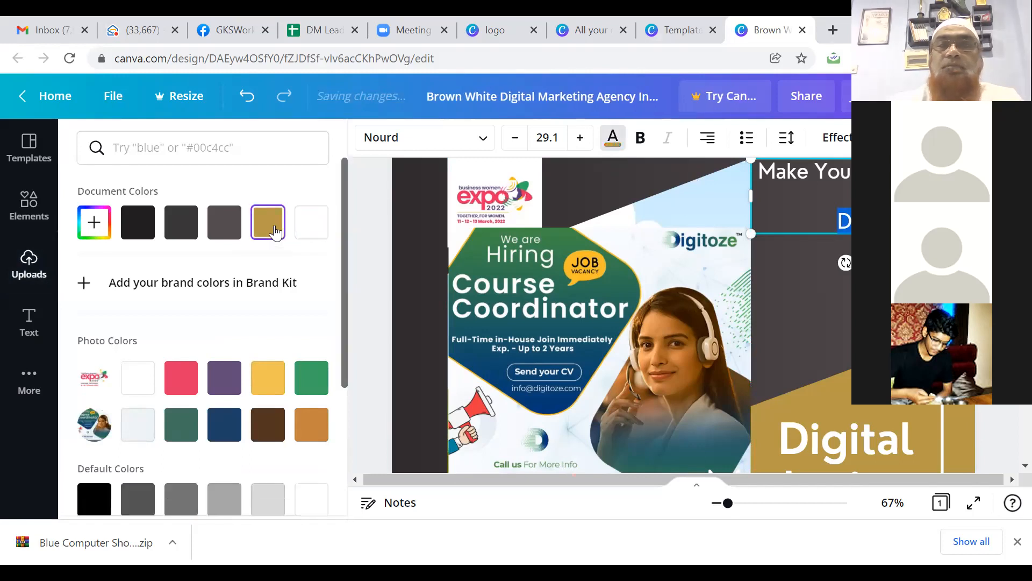
click(881, 301)
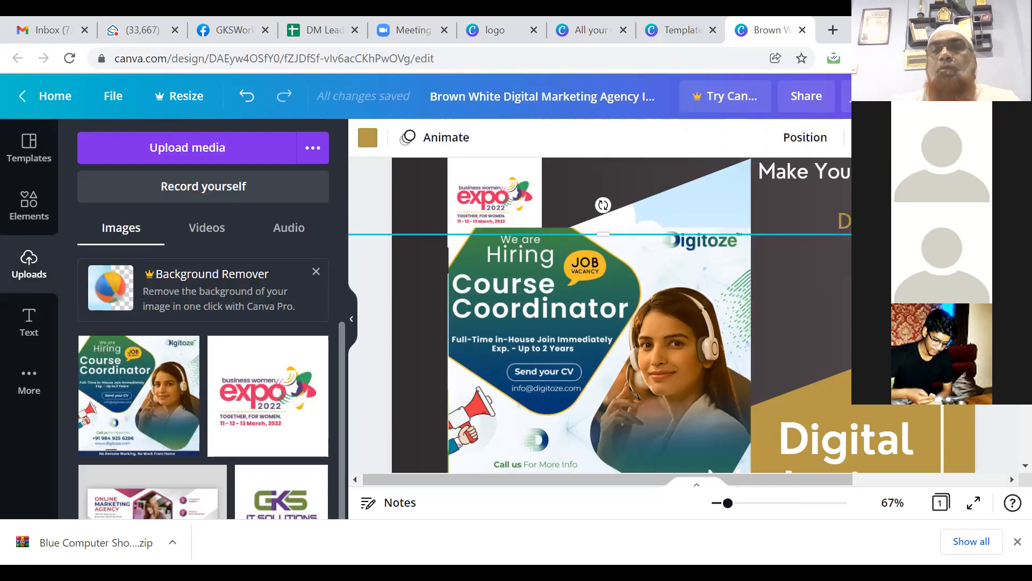
scroll(603, 316, up, 2)
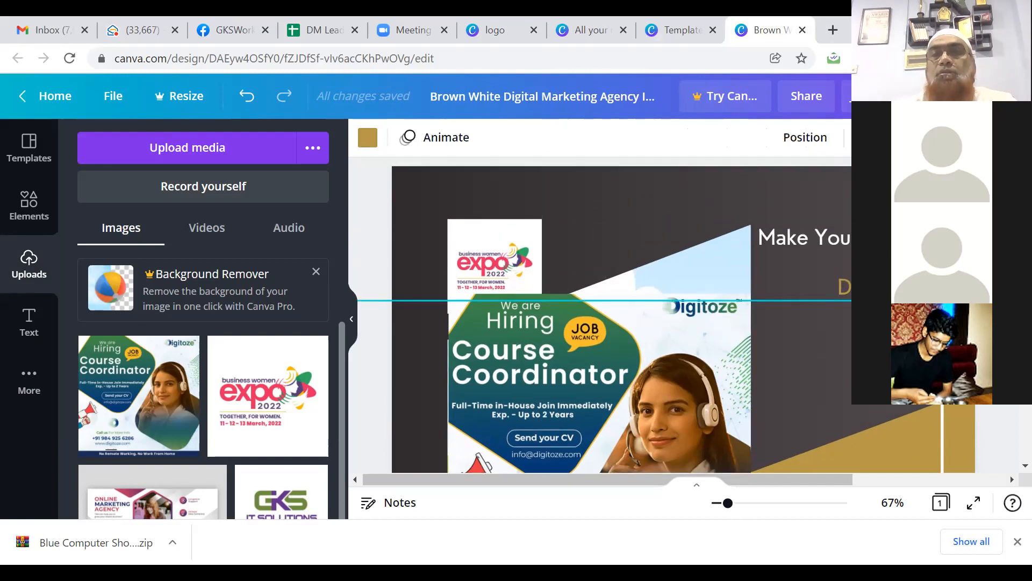
scroll(603, 316, down, 2)
scroll(785, 289, down, 3)
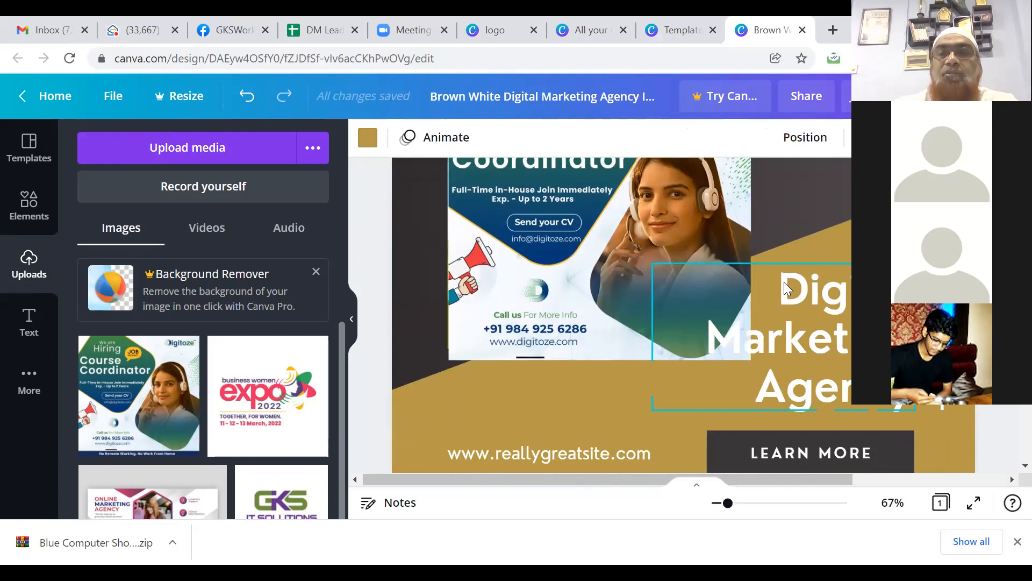
Step: Narrow the Digital Marketing Agency title box to about 445 × 275, clear of the flyer
click(785, 289)
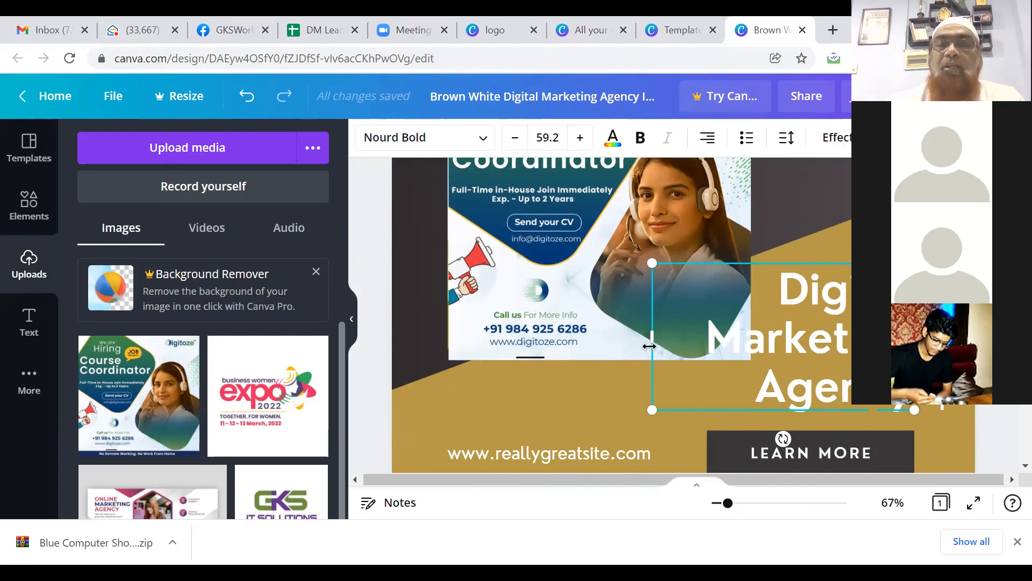
drag(650, 346, 677, 340)
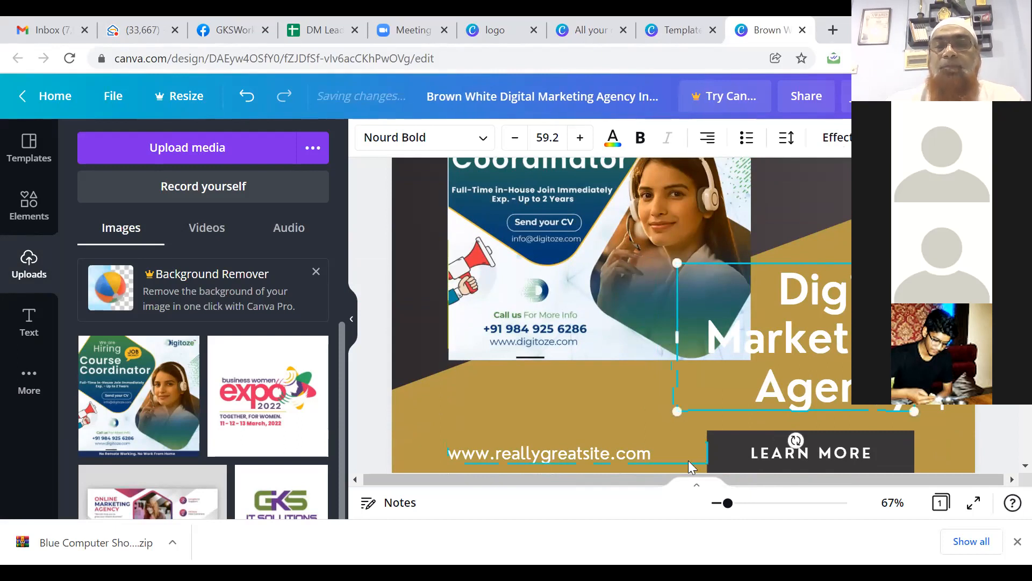
click(547, 455)
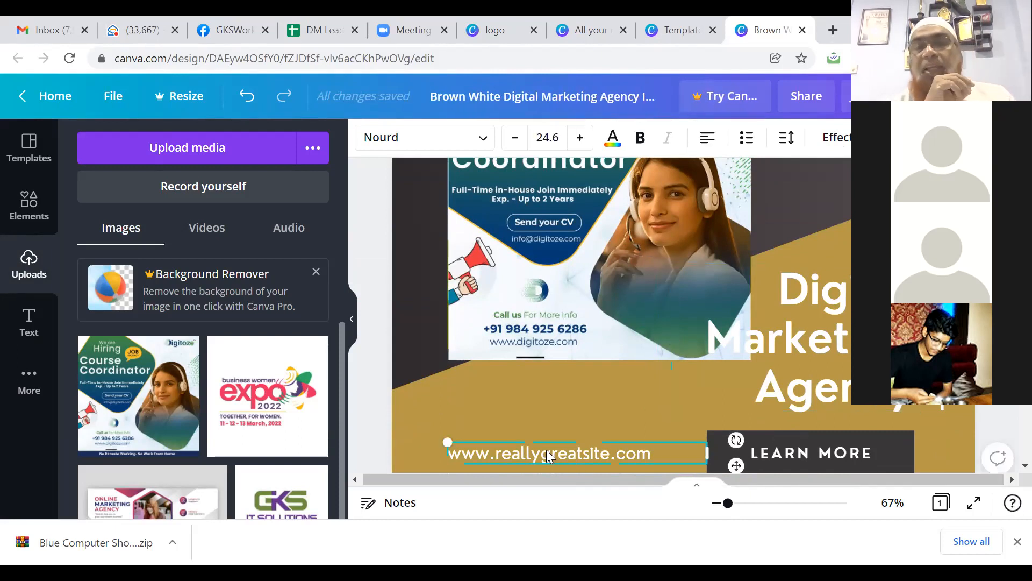
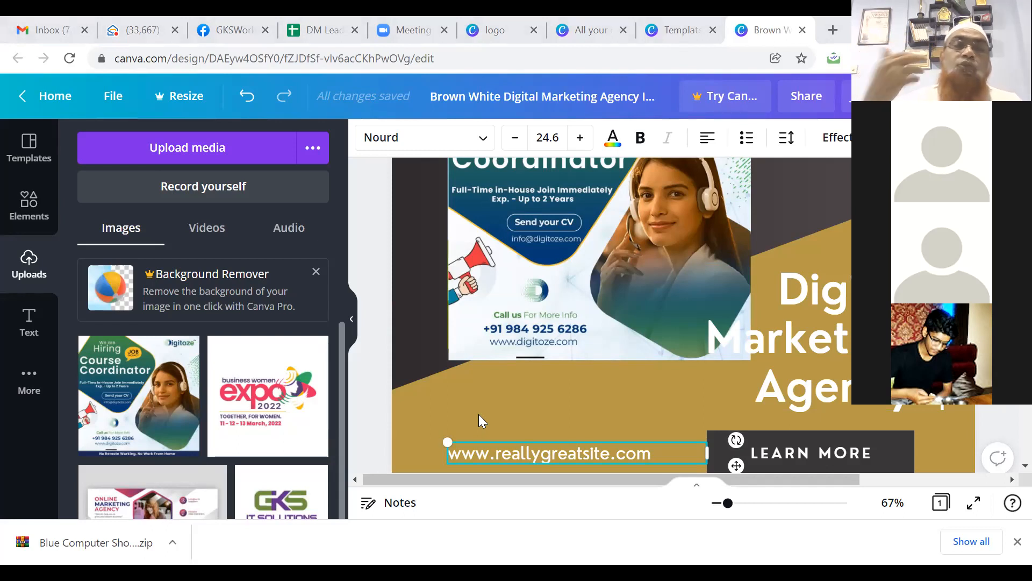
Step: Replace the bottom website address with the contact phone number and move the box slightly higher
click(512, 453)
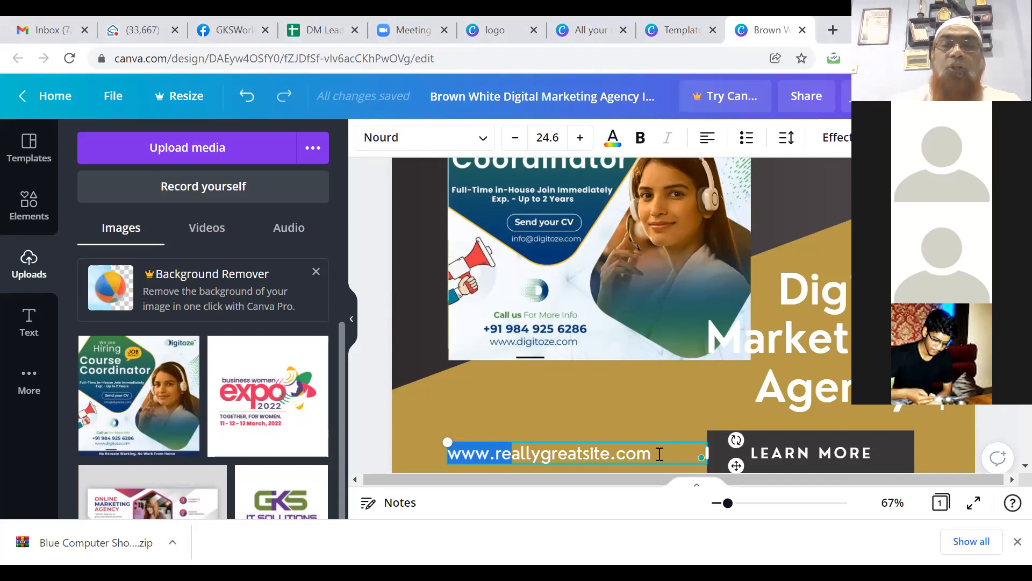
click(658, 454)
key(BackSpace)
key(BackSpace)
key(BackSpace)
key(BackSpace)
key(BackSpace)
key(BackSpace)
key(BackSpace)
key(BackSpace)
key(BackSpace)
key(BackSpace)
key(BackSpace)
key(BackSpace)
key(BackSpace)
key(BackSpace)
key(BackSpace)
key(BackSpace)
key(BackSpace)
key(BackSpace)
key(BackSpace)
key(BackSpace)
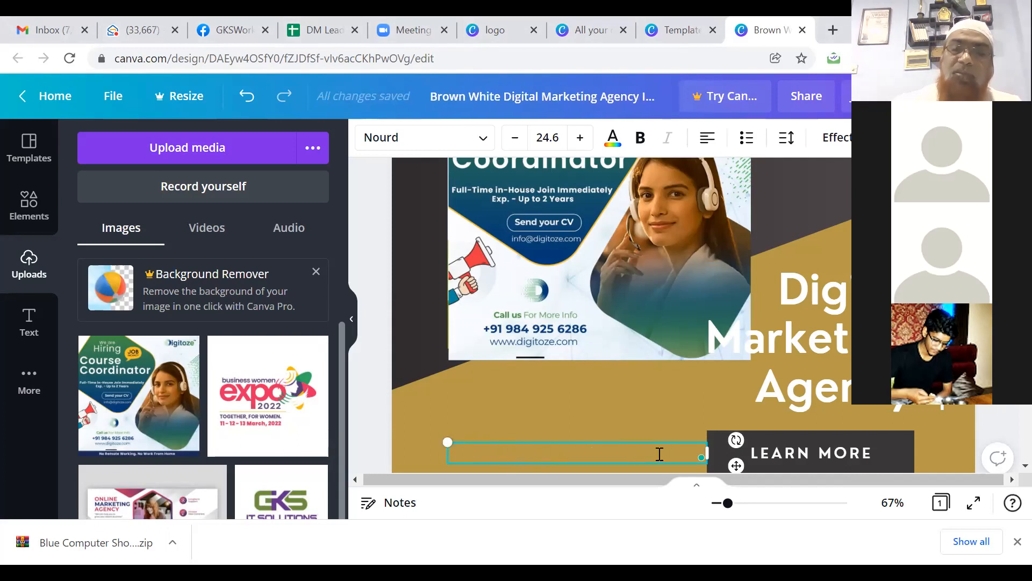
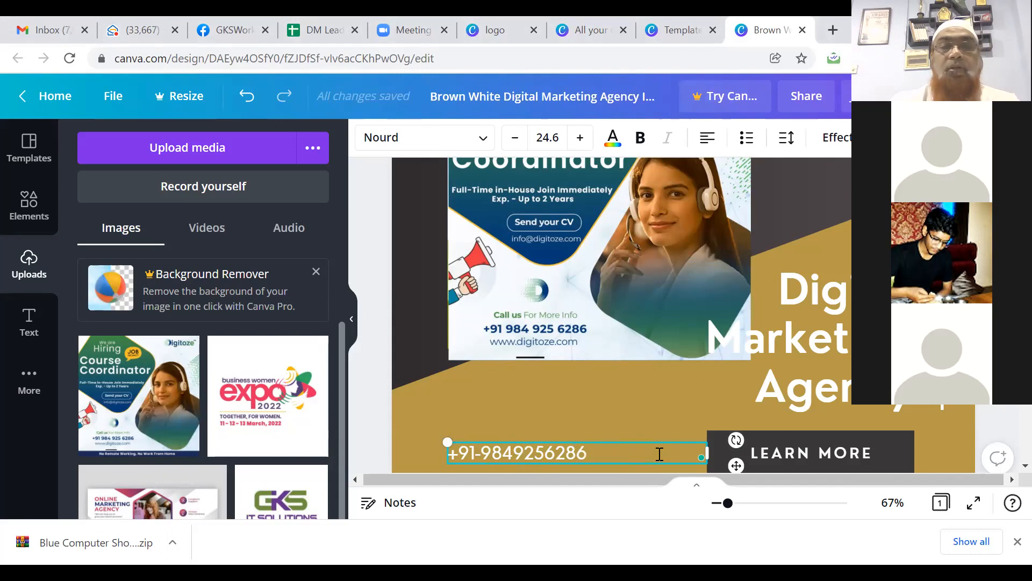
drag(636, 442, 650, 400)
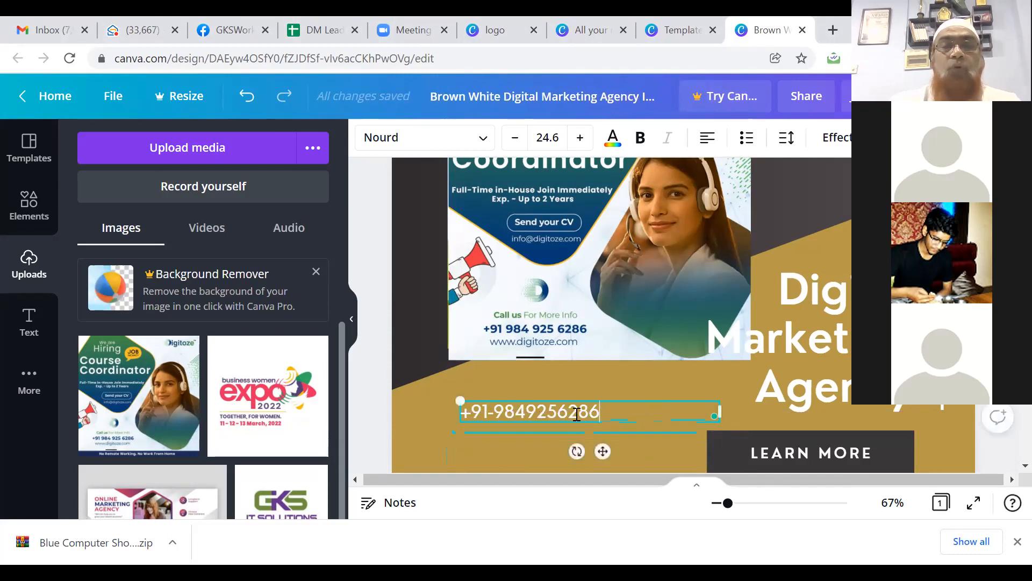
click(472, 429)
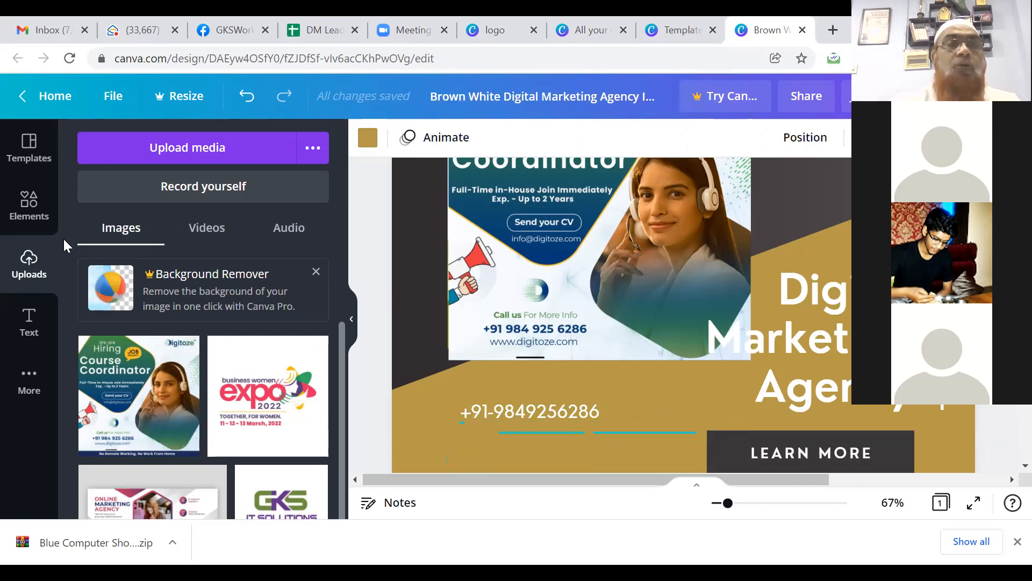
Step: Add the free WhatsApp icon from an Elements search for 'whatsapp', shrunk beside the phone number
click(29, 213)
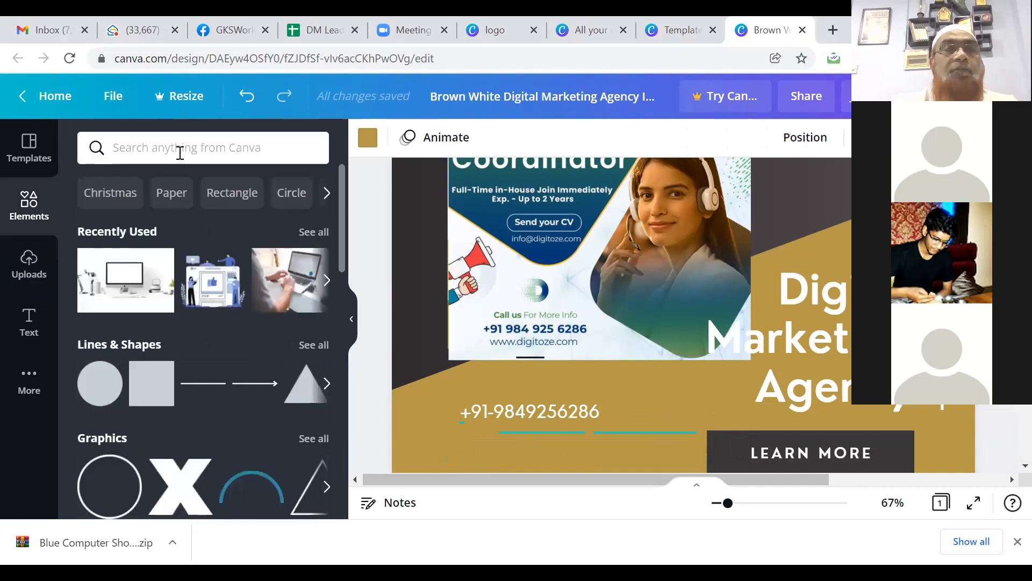
click(180, 154)
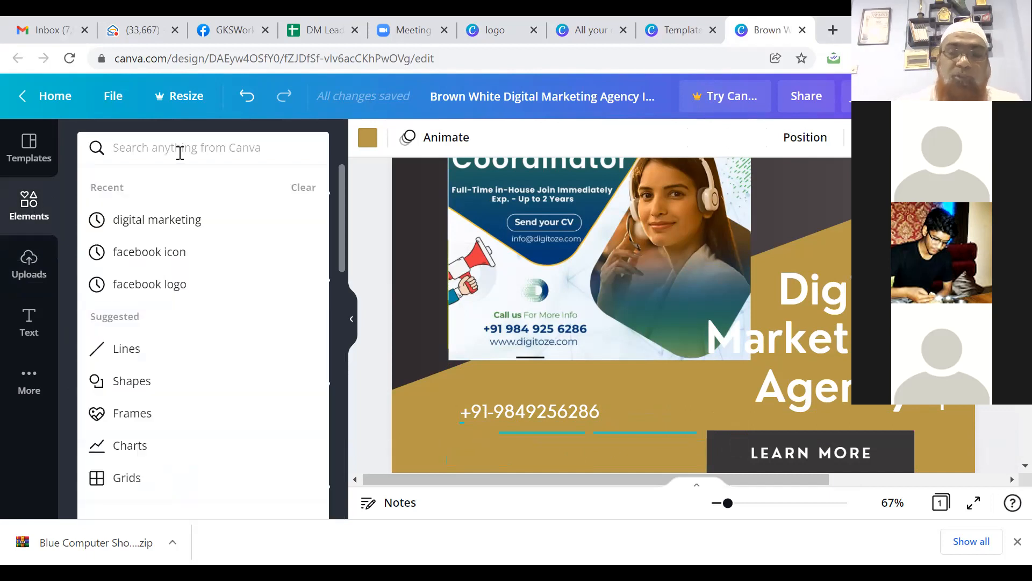
text(what)
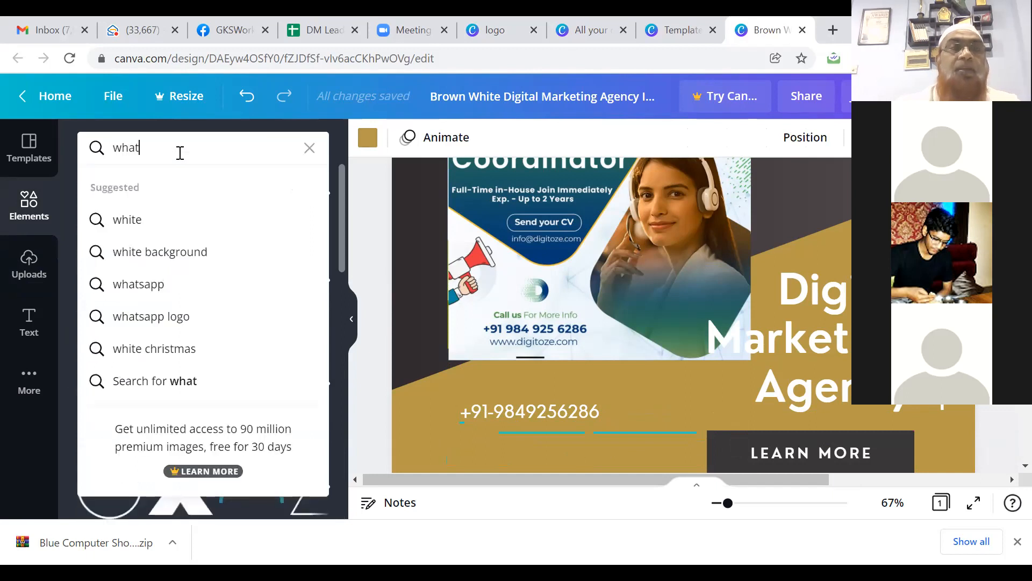
text(sapp)
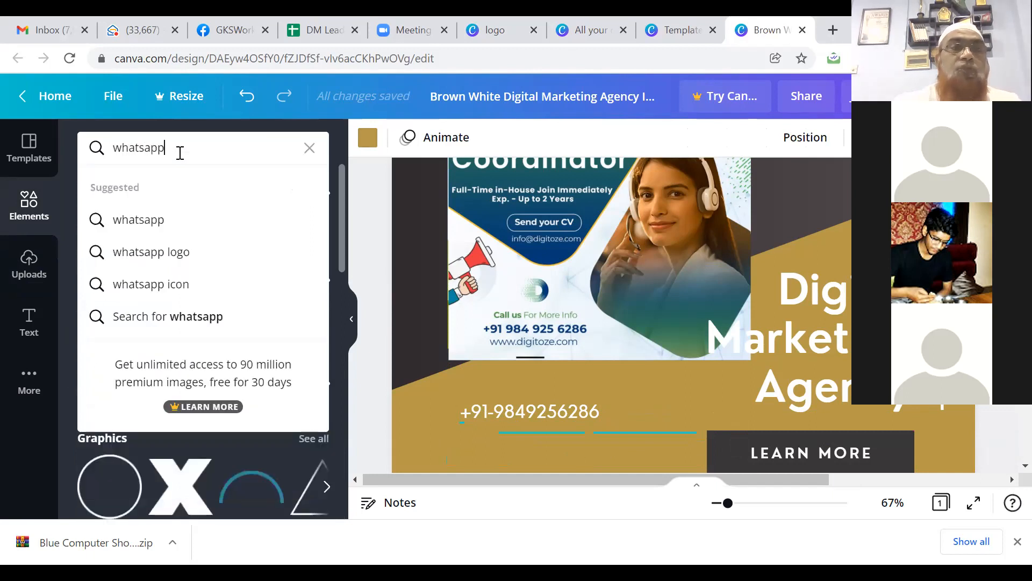
click(141, 220)
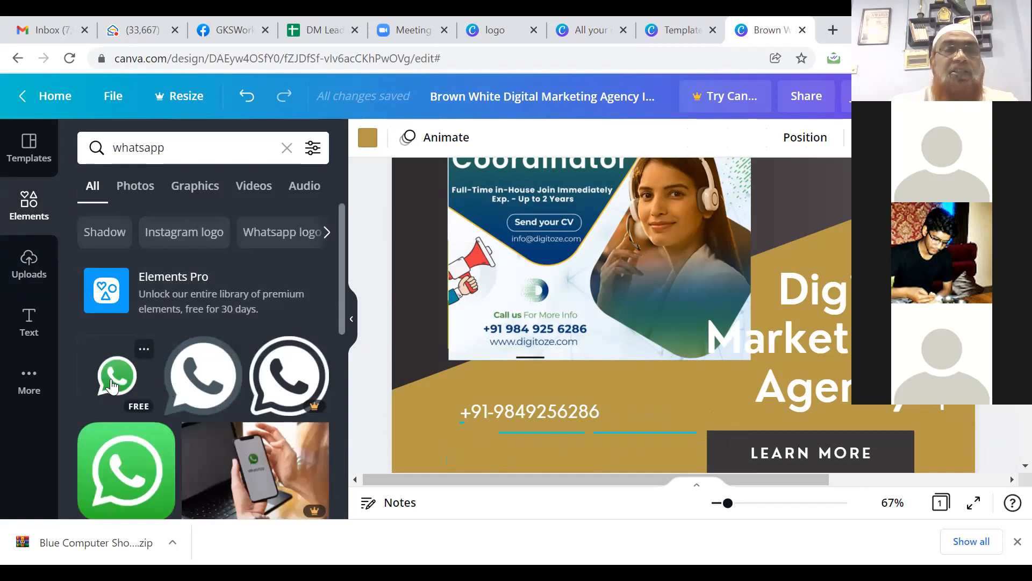
click(112, 386)
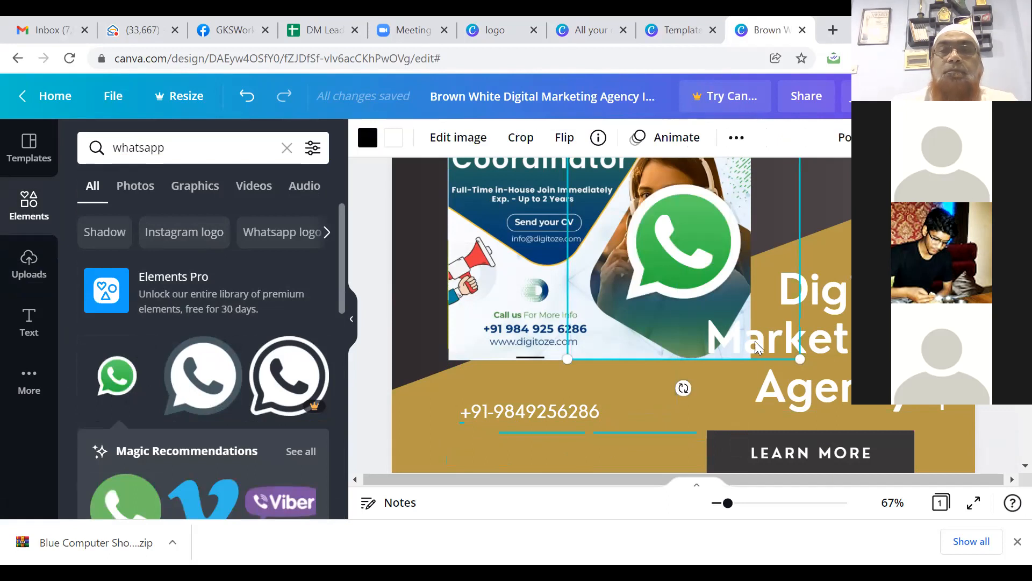
key(Down)
key(Down)
key(Down)
key(Down)
key(Down)
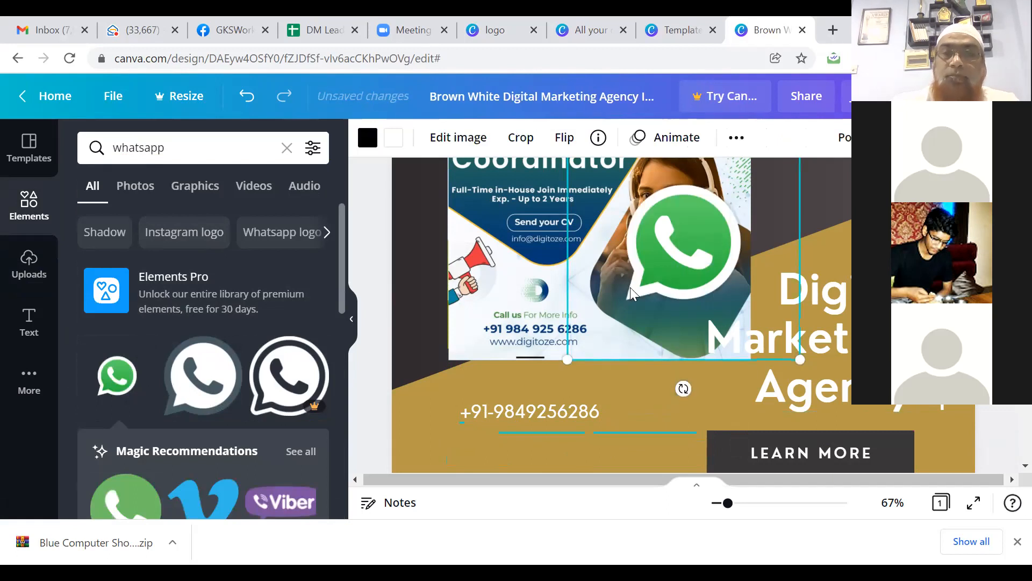
key(Down)
key(Down)
key(Down)
key(Down)
key(Down)
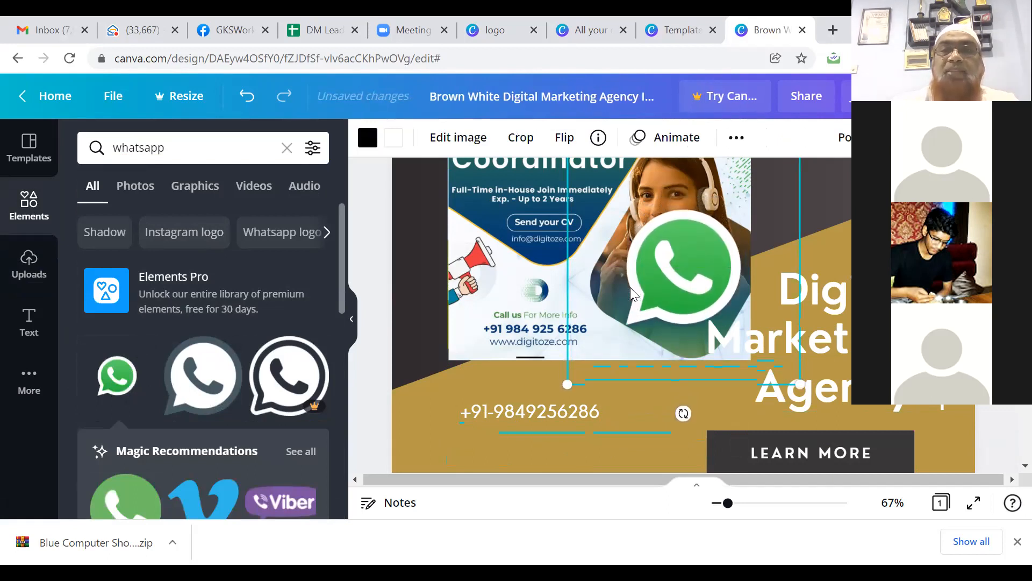
drag(566, 393, 448, 412)
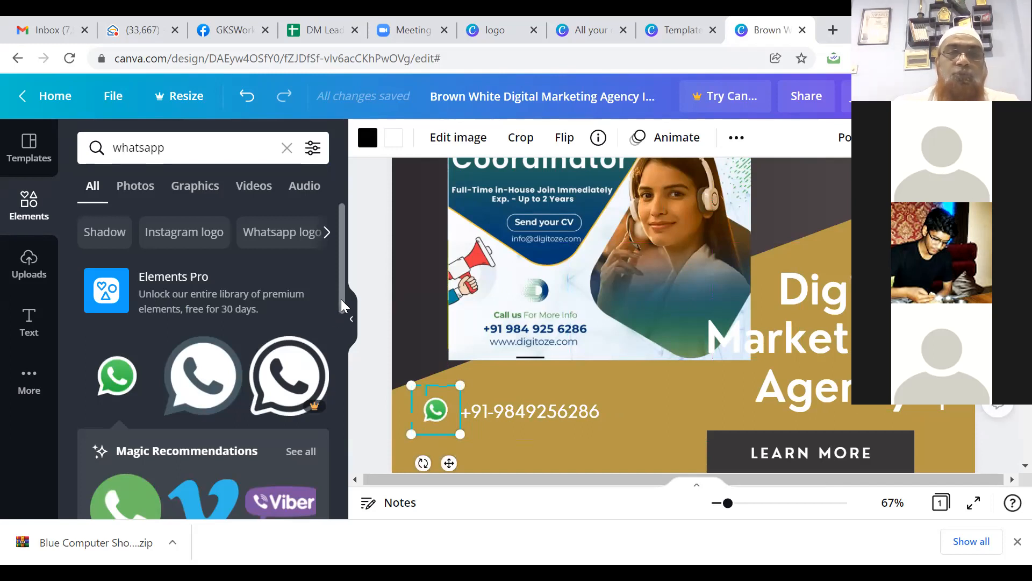
drag(342, 306, 344, 326)
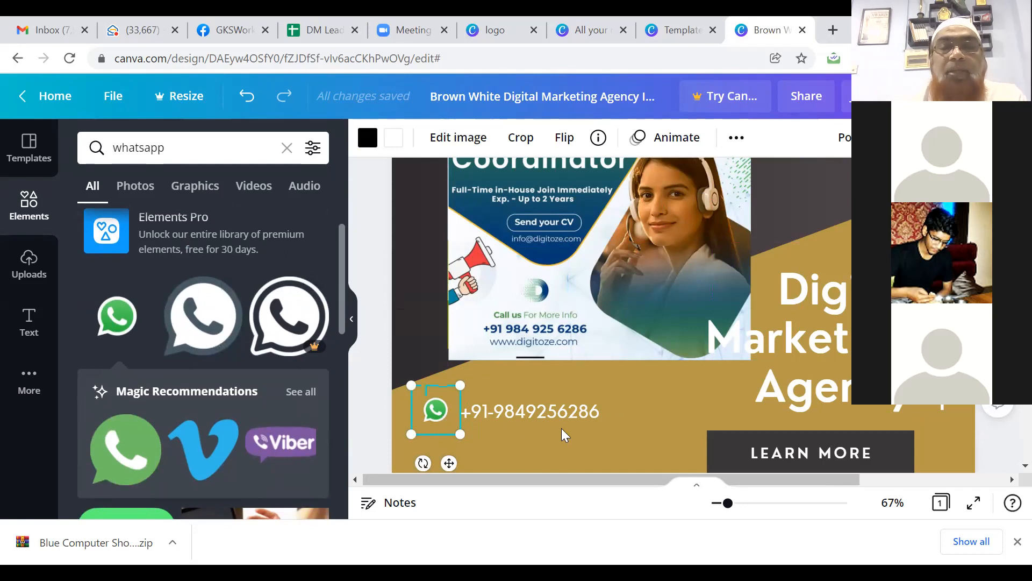
Step: Apply the Pan animation to the WhatsApp icon
right_click(438, 410)
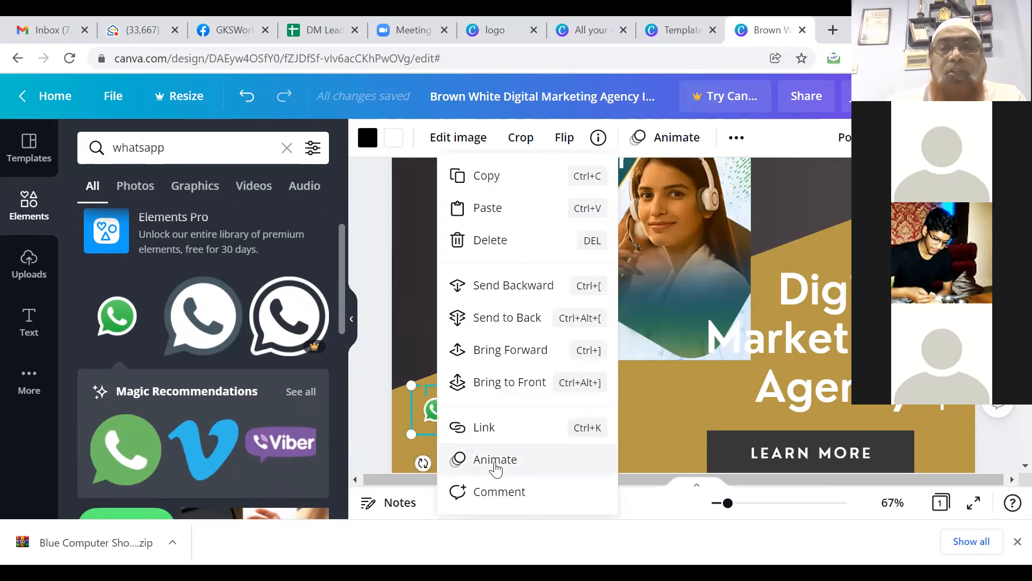
click(494, 461)
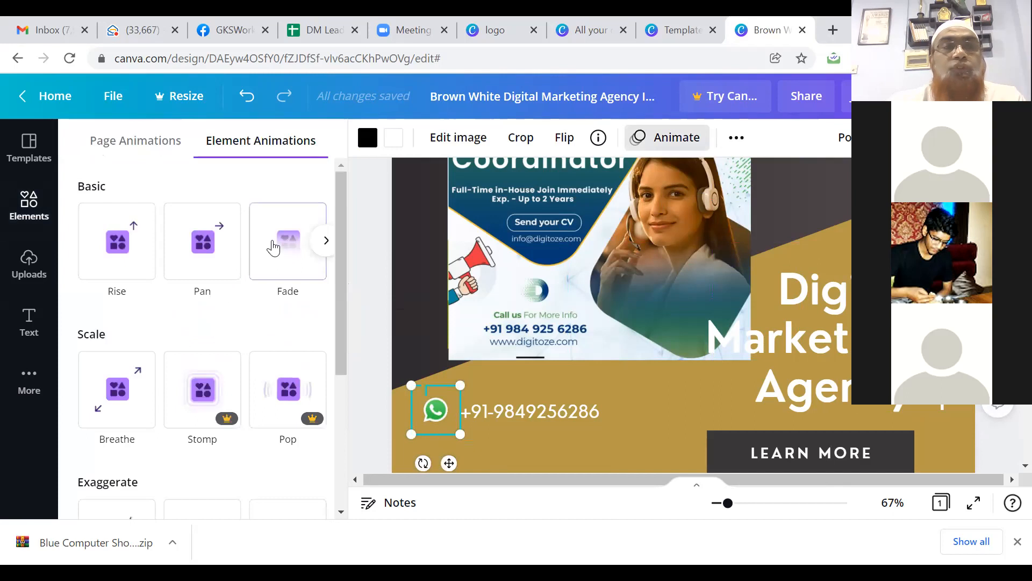
click(202, 247)
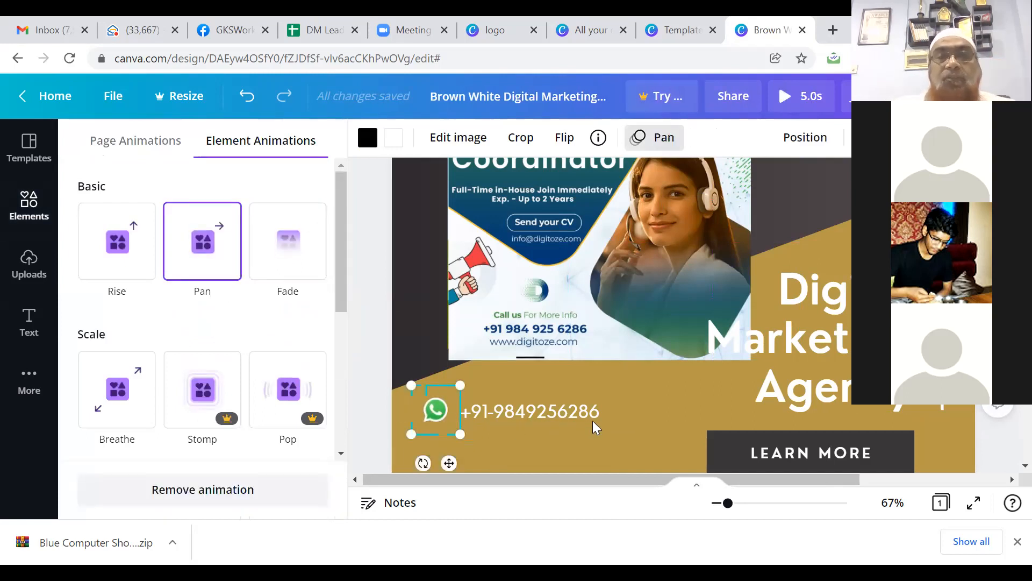
Step: Narrow the phone-number text box so it just fits the number
click(652, 413)
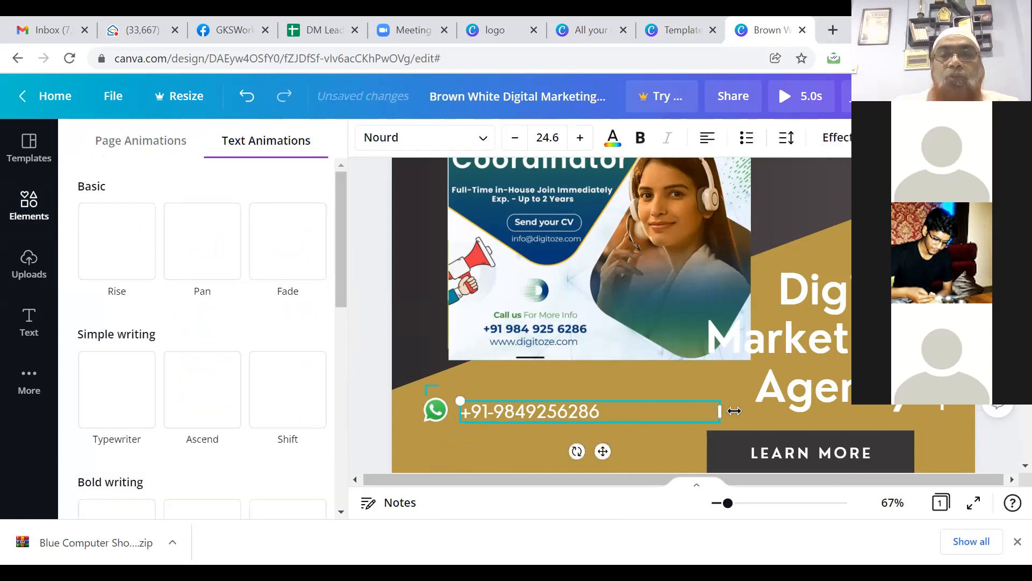
drag(675, 409, 586, 428)
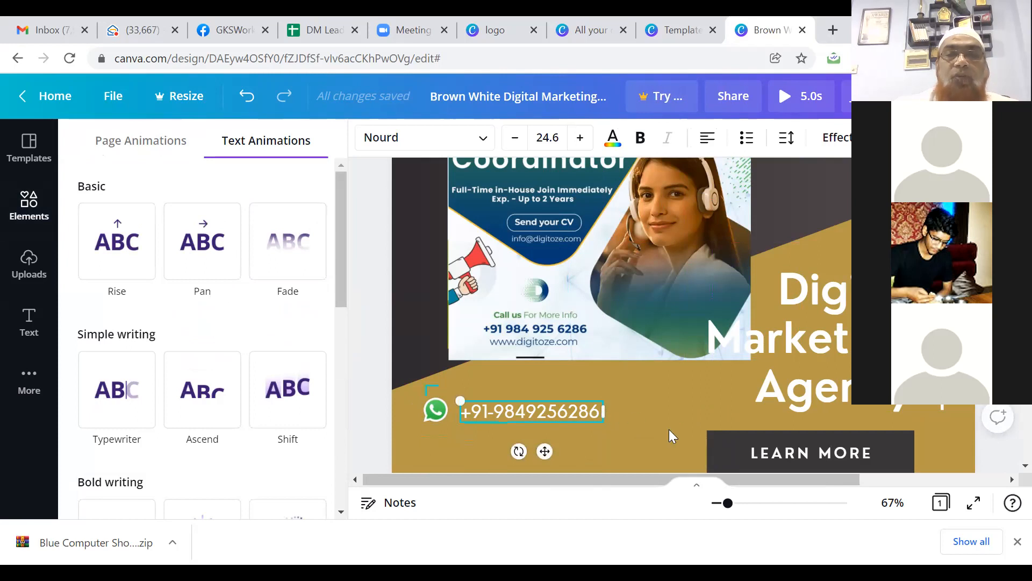
click(634, 440)
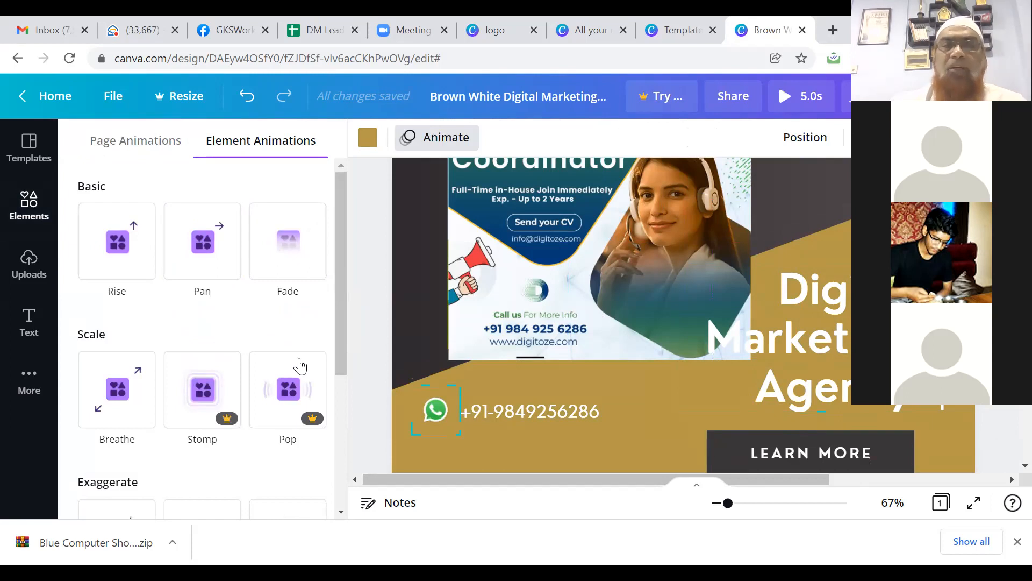
click(30, 320)
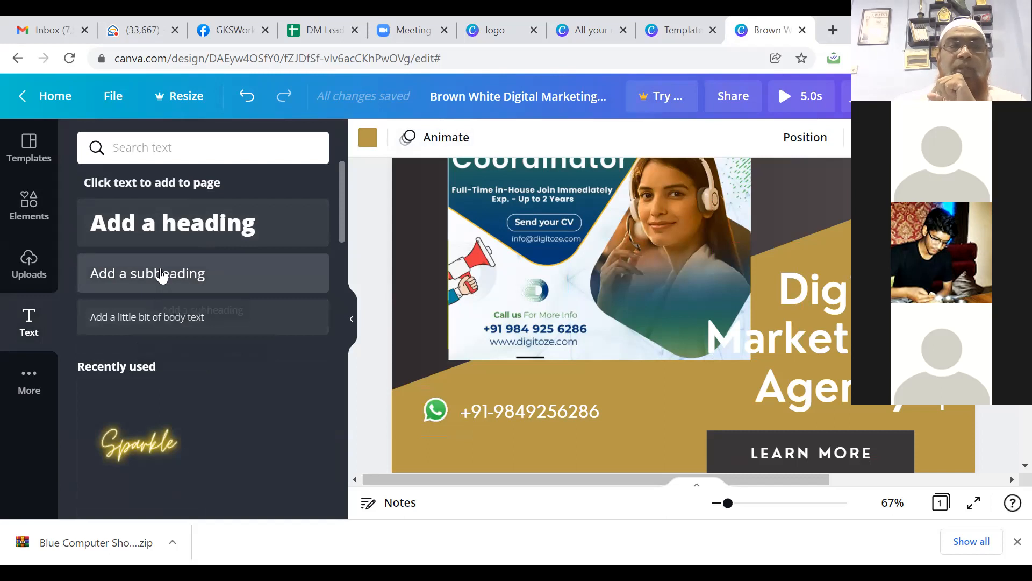
Step: Add a subheading text box below the phone number containing the contact e-mail address
click(161, 276)
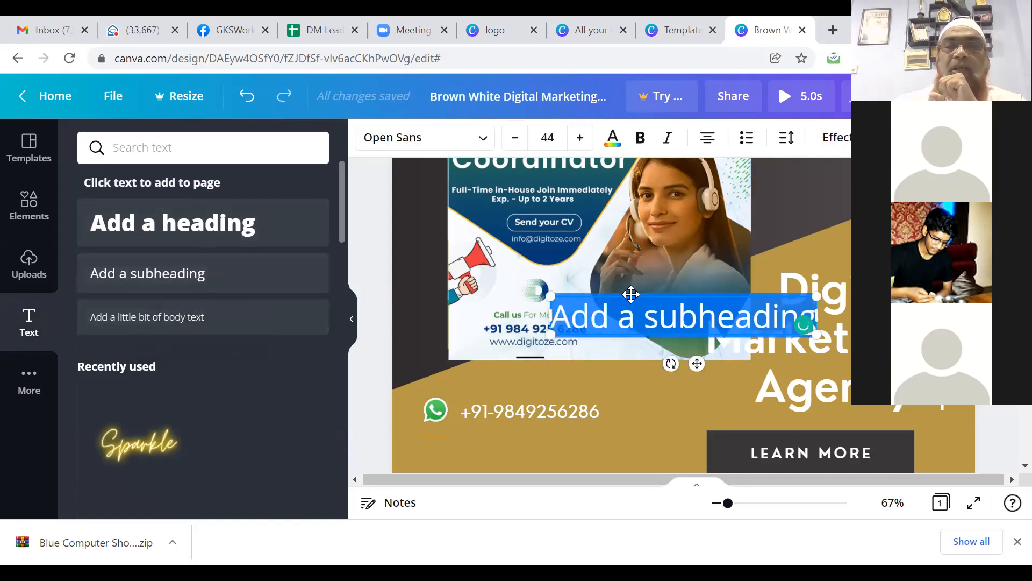
drag(631, 293, 510, 429)
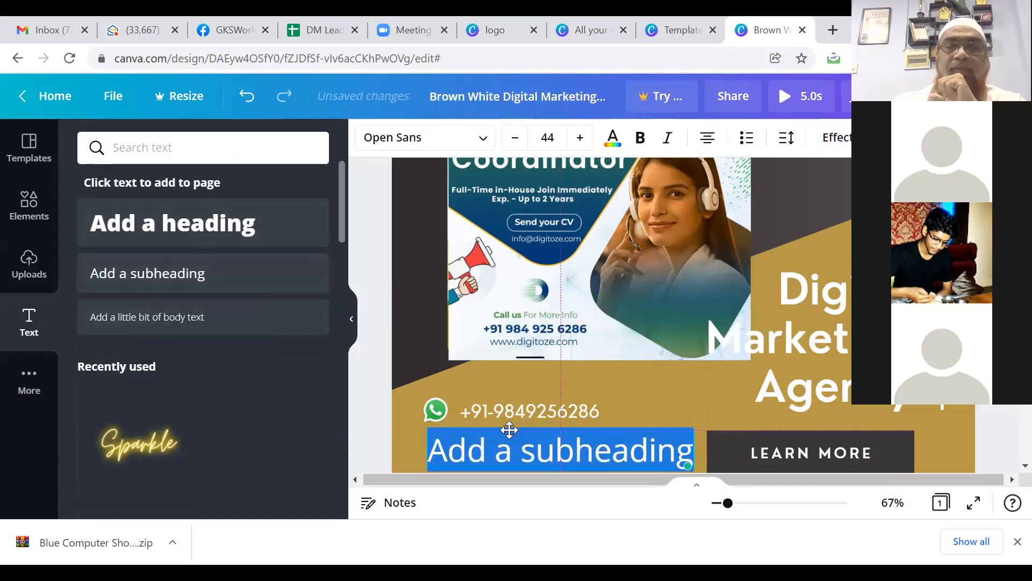
click(489, 452)
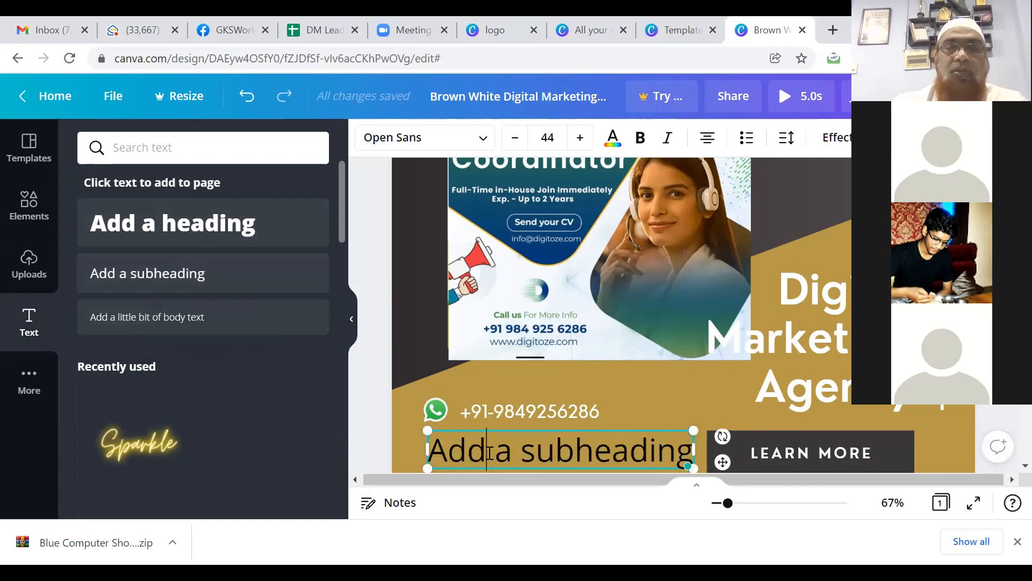
drag(430, 450, 695, 350)
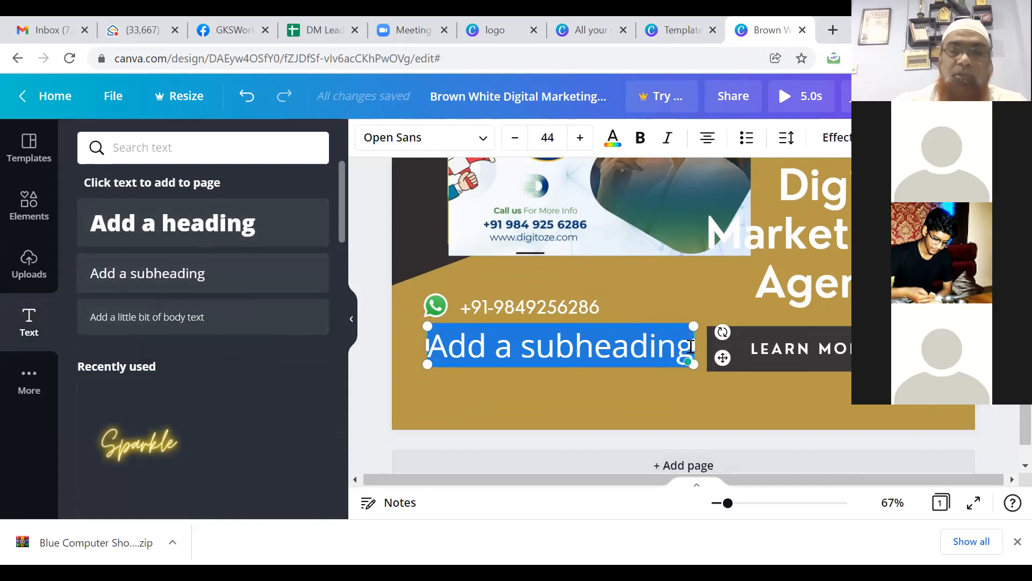
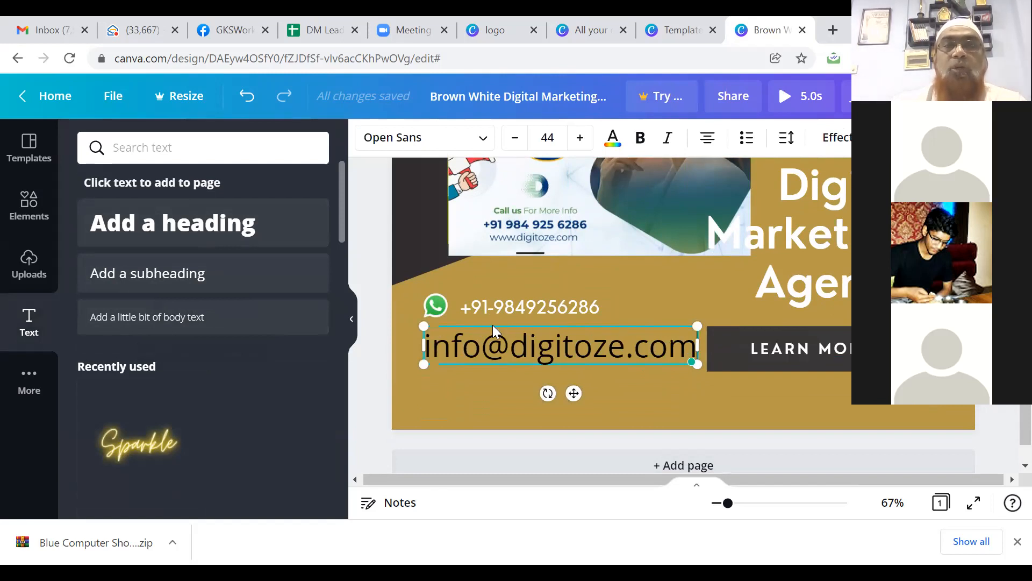
click(539, 170)
Step: Reduce the e-mail line's font size to 26
click(492, 355)
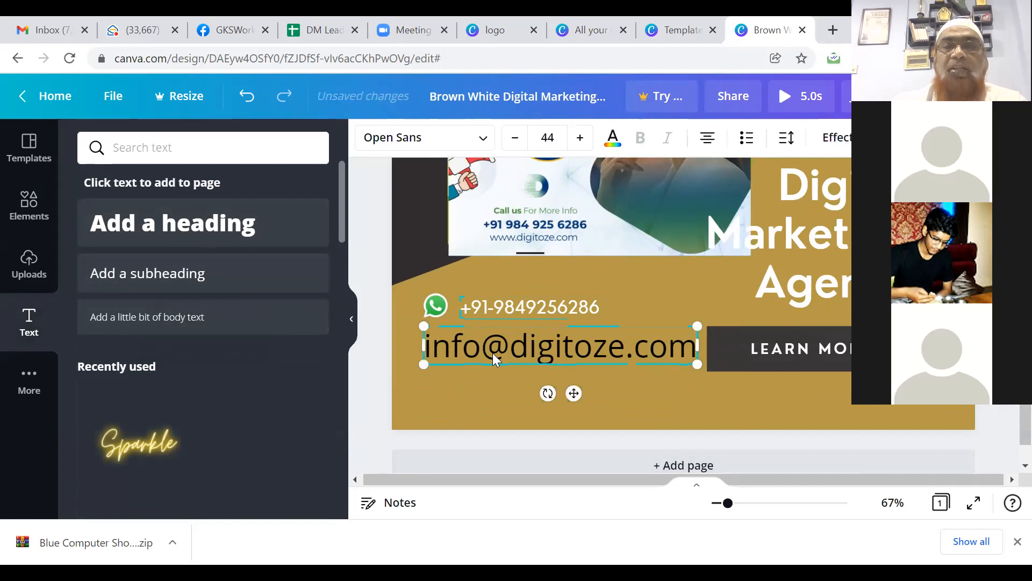
click(515, 139)
click(514, 139)
click(515, 139)
click(515, 138)
click(515, 138)
click(514, 139)
click(514, 138)
click(514, 138)
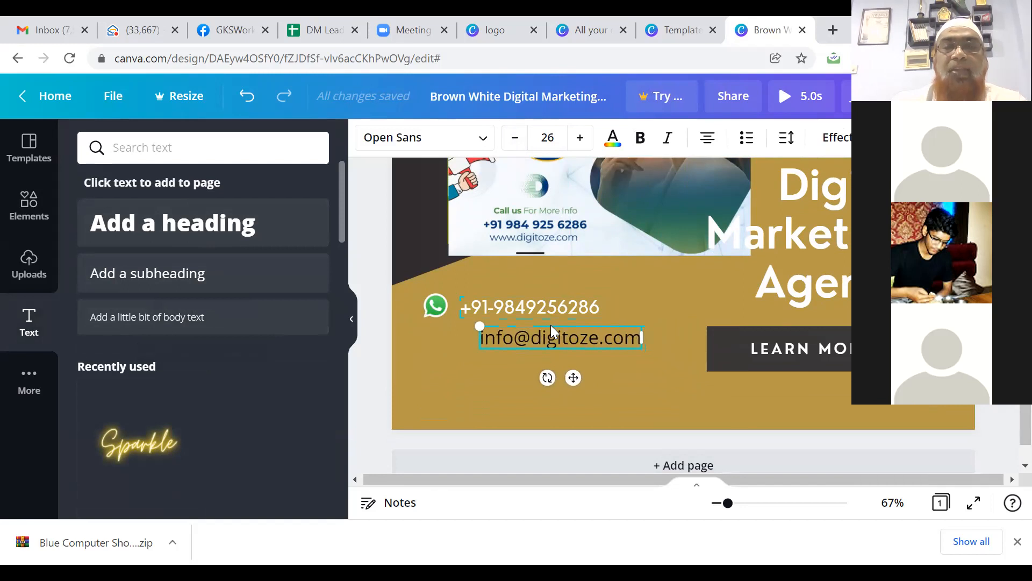
Step: Nudge the e-mail line slightly left so it sits neatly under the phone number
click(510, 324)
key(Left)
key(Left)
key(Left)
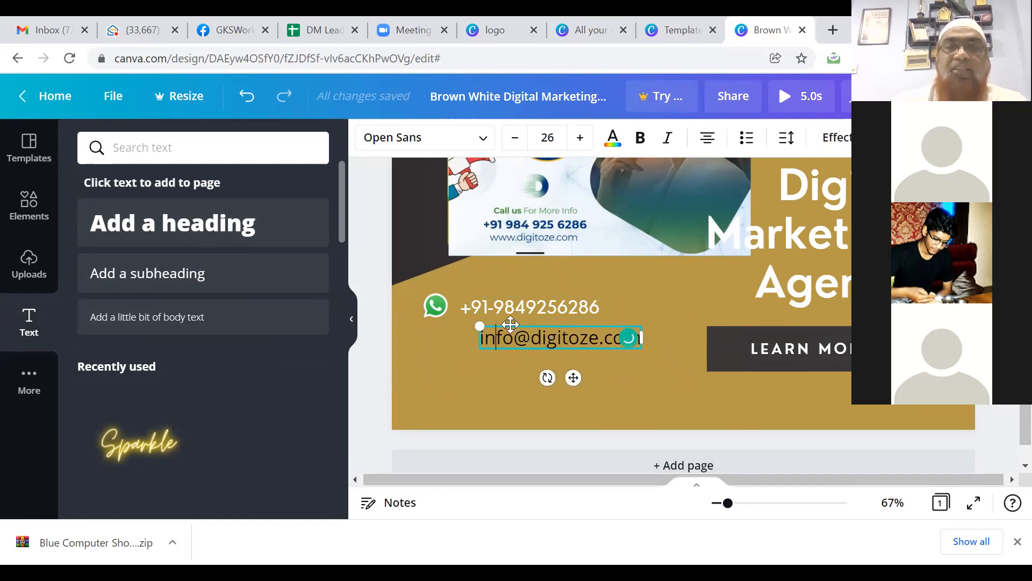
click(511, 325)
click(511, 325)
key(Left)
key(Left)
key(Left)
key(Left)
key(Left)
key(Left)
key(Left)
key(Left)
key(Left)
key(Left)
key(Left)
key(Left)
key(Left)
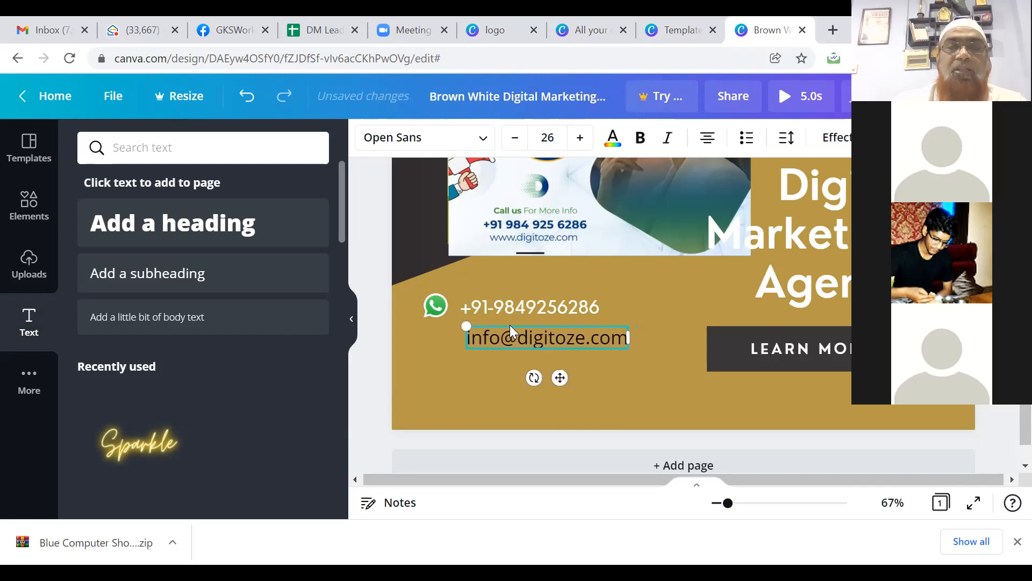
click(440, 340)
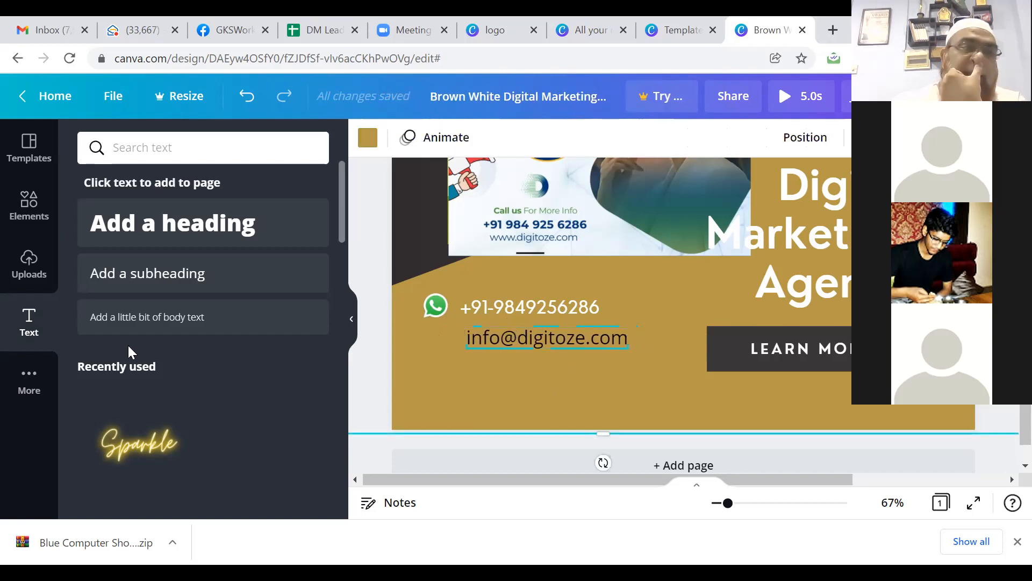
Step: Add the plain envelope graphic from an Elements search for 'email'
click(29, 204)
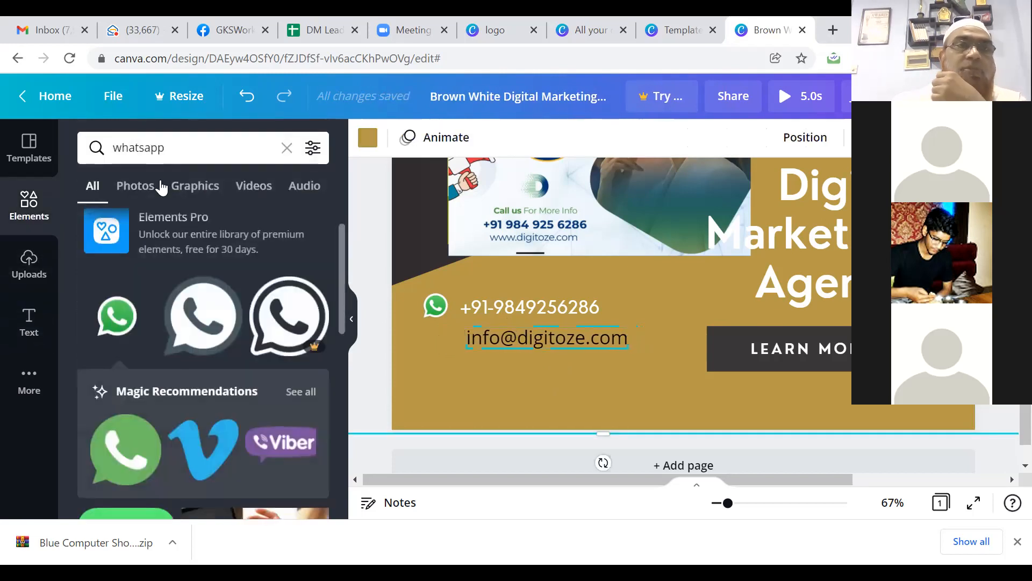
click(171, 150)
key(Return)
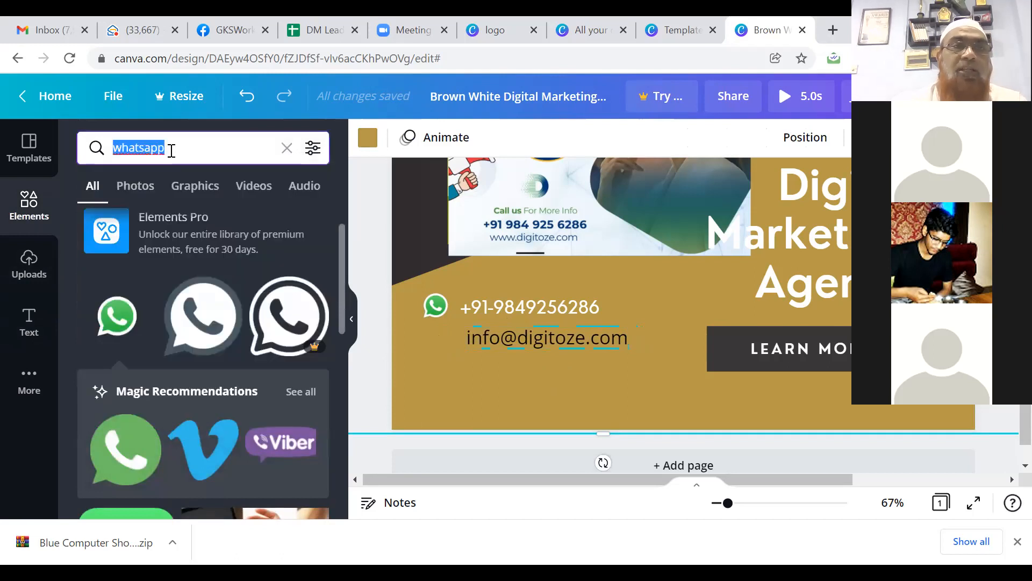
text(email)
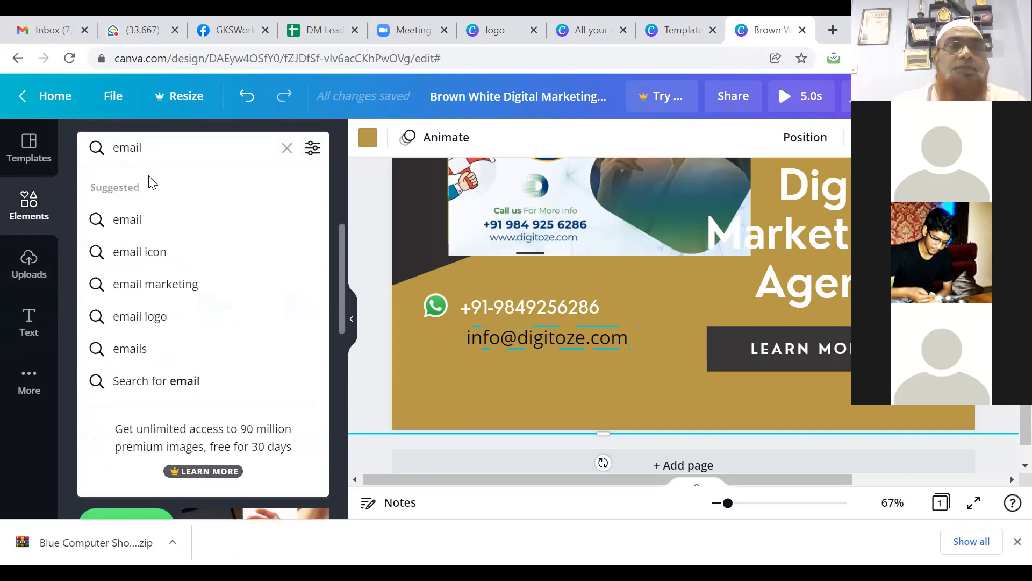
click(133, 222)
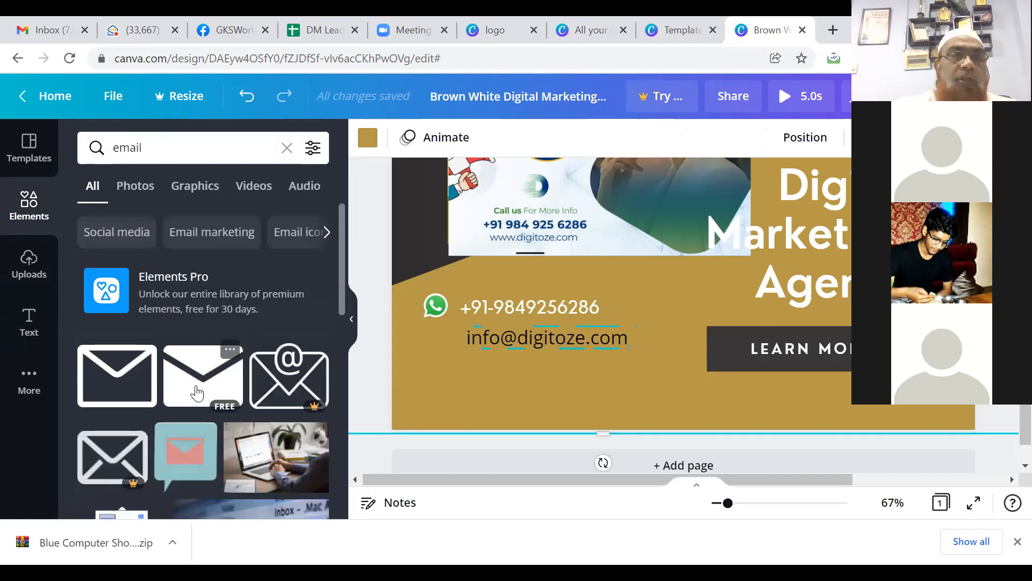
click(117, 389)
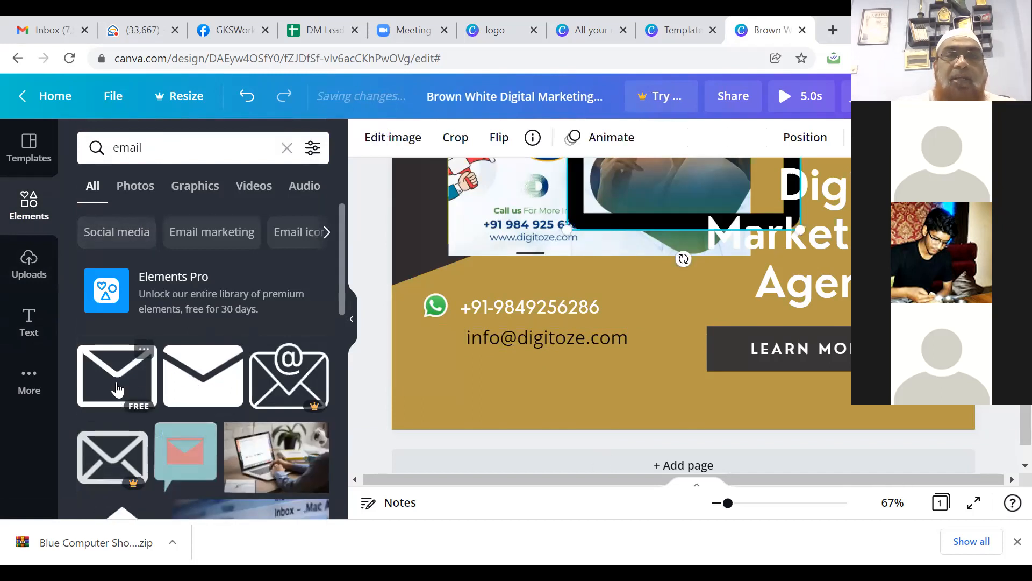
Step: Shrink the envelope to icon size and line it up beside the e-mail, under the WhatsApp icon
click(750, 188)
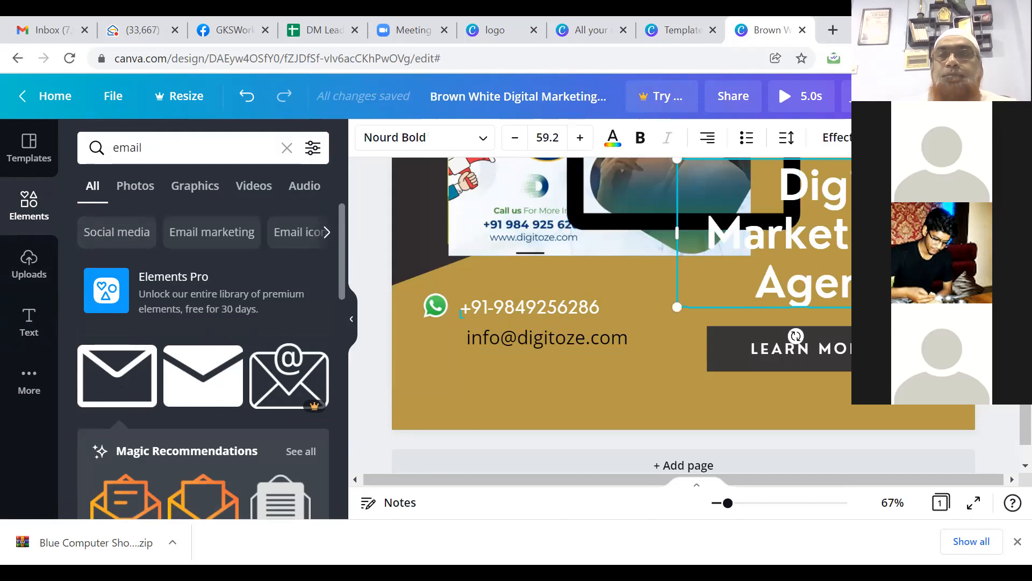
scroll(714, 230, up, 3)
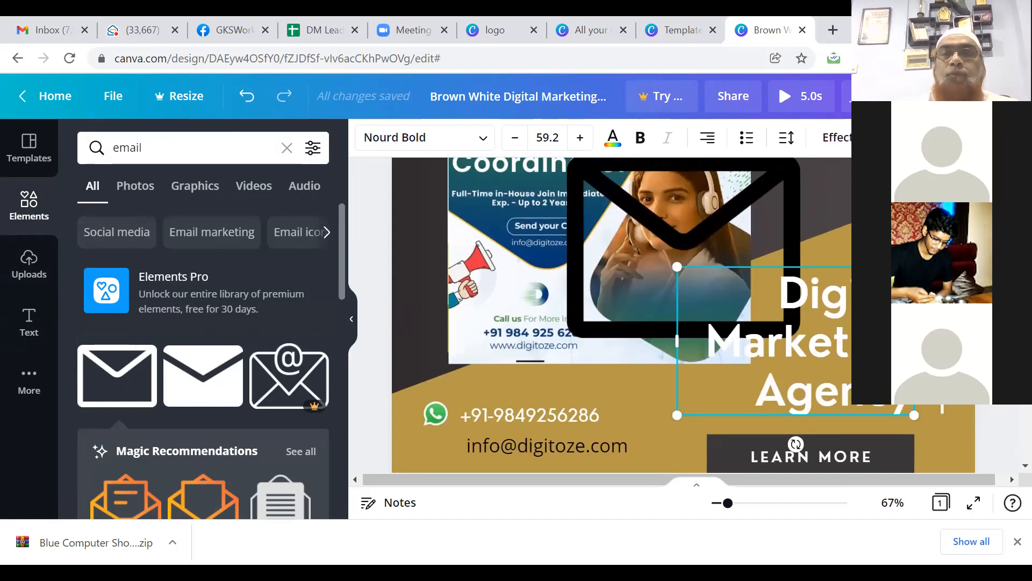
click(717, 248)
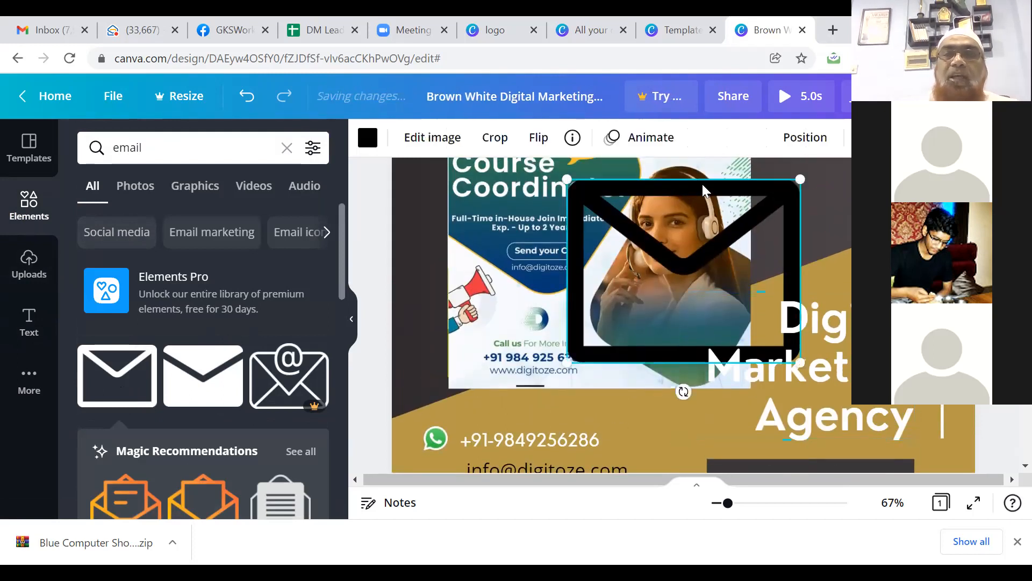
drag(694, 195, 584, 369)
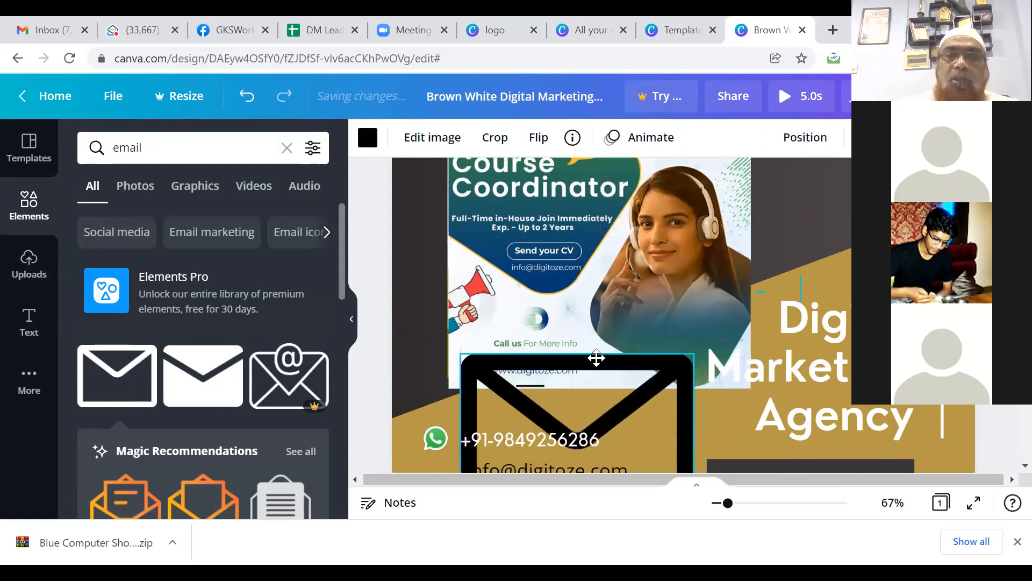
drag(693, 351, 570, 450)
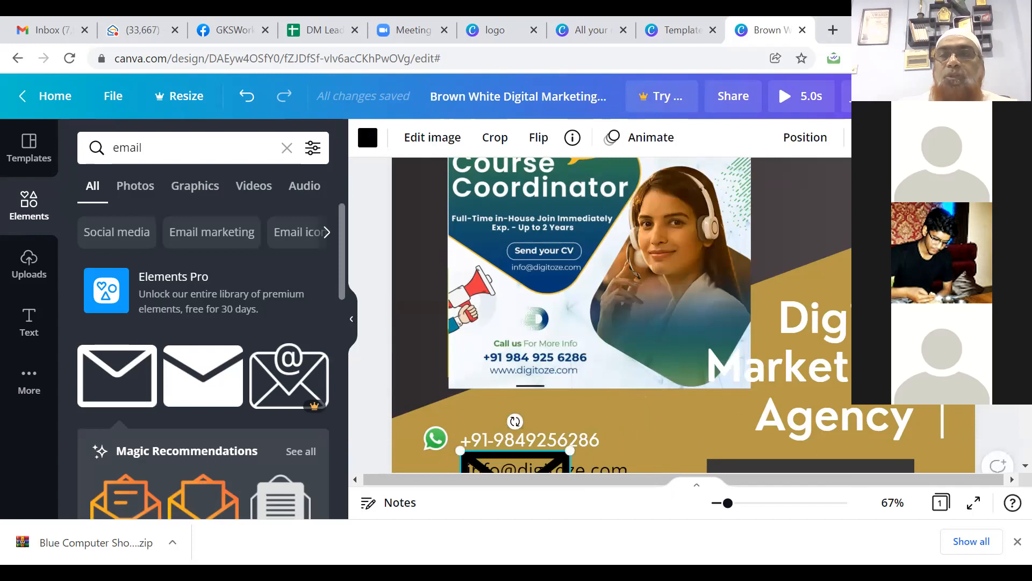
drag(1025, 323, 1026, 397)
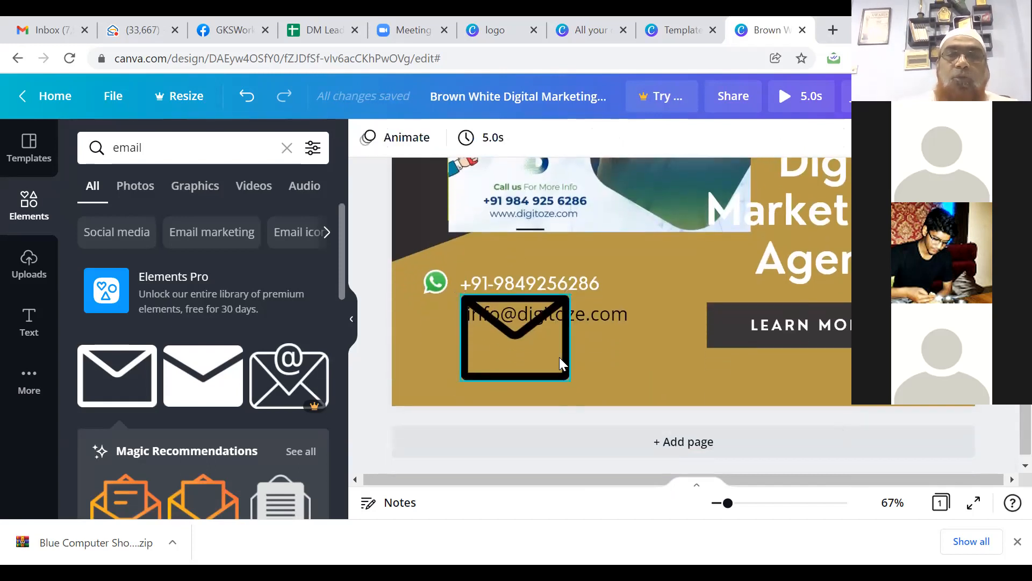
click(565, 376)
drag(570, 379, 490, 321)
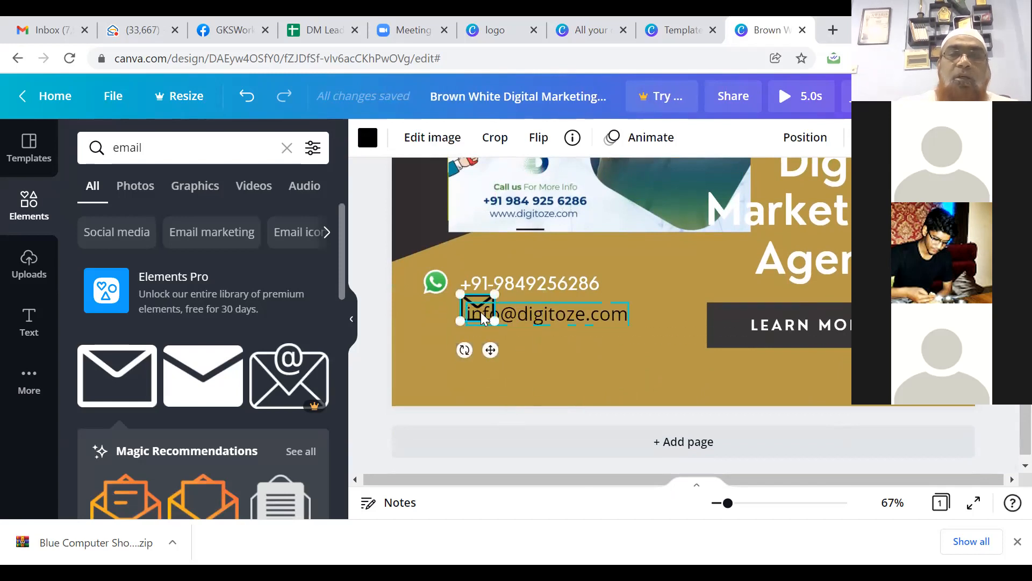
key(Left)
key(Left)
key(Left)
key(Left)
key(Left)
key(Left)
key(Left)
key(Left)
key(Left)
key(Left)
key(Left)
key(Left)
key(Left)
key(Left)
key(Left)
key(Left)
key(Left)
key(Left)
key(Left)
key(Left)
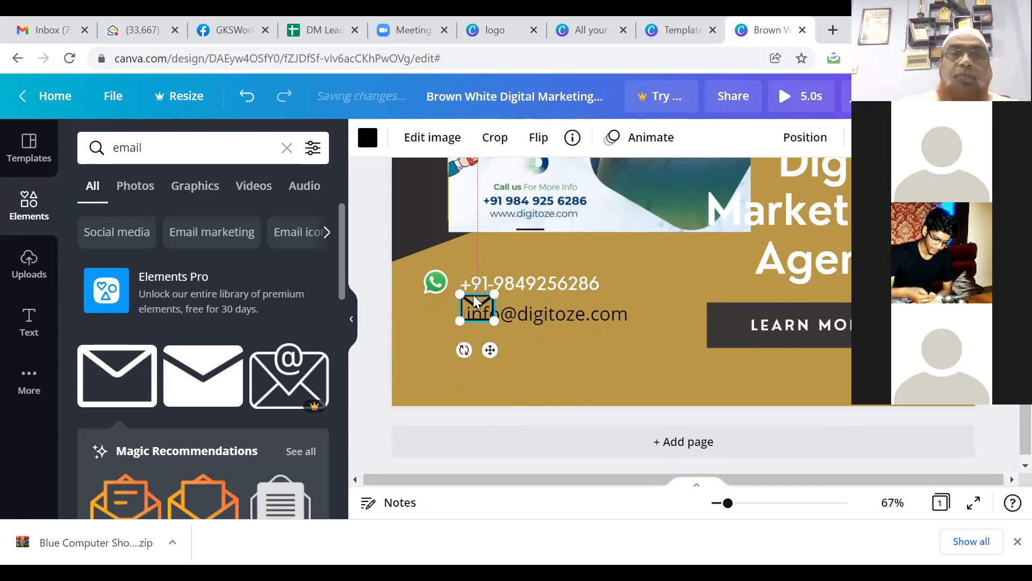
key(Left)
key(Left)
key(Left)
key(Left)
key(Left)
key(Left)
key(Left)
key(Left)
key(Left)
key(Left)
key(Left)
key(Left)
key(Left)
key(Left)
key(Left)
key(Left)
key(Left)
key(Left)
key(Left)
key(Left)
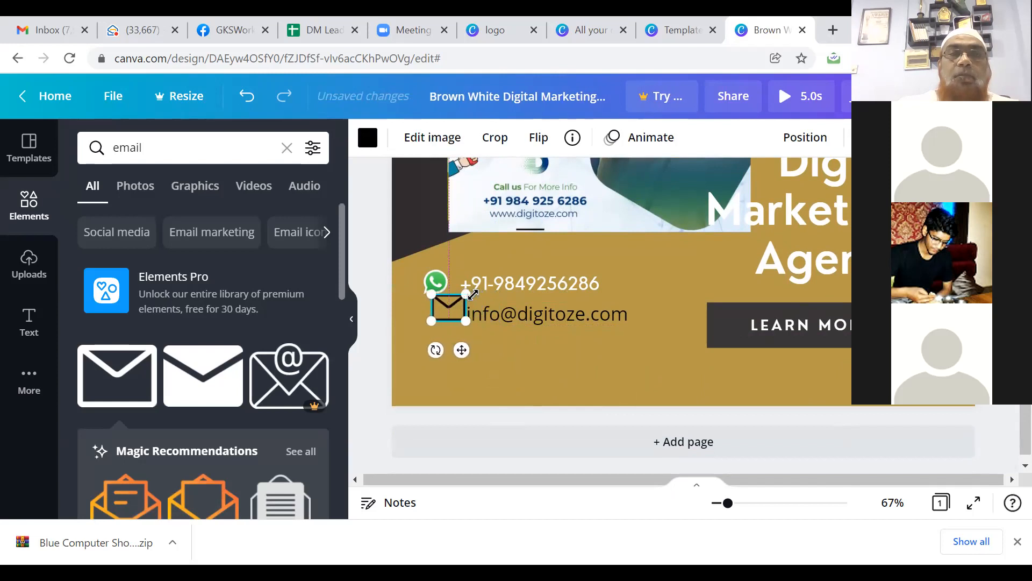
key(Down)
key(Down)
key(Down)
key(Down)
key(Down)
key(Down)
key(Down)
key(Down)
key(Down)
key(Down)
key(Down)
key(Down)
key(Down)
key(Down)
key(Down)
key(Down)
key(Down)
key(Down)
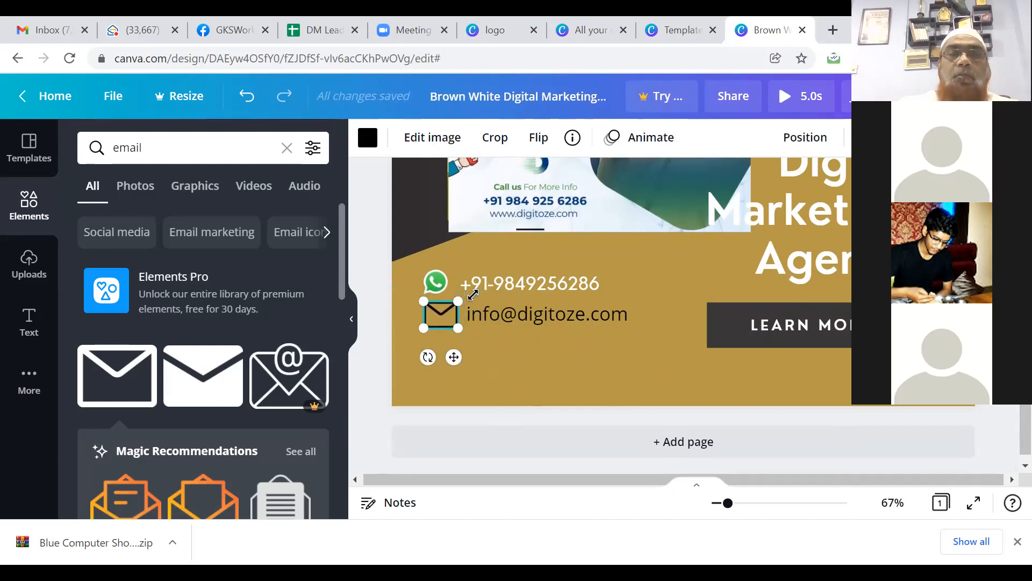
click(666, 350)
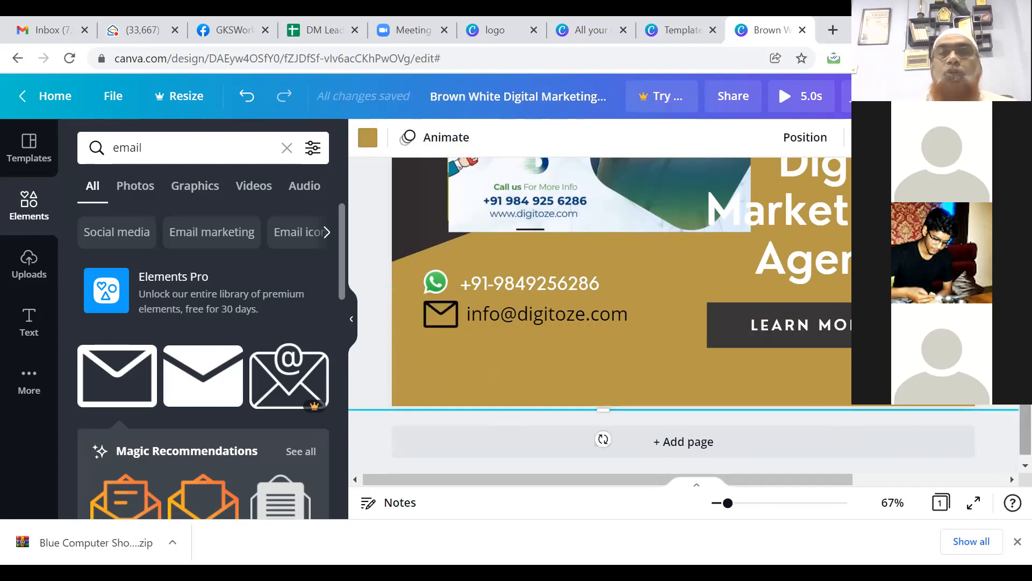
Step: Make the job-ad image at the top of the poster smaller
scroll(821, 296, up, 2)
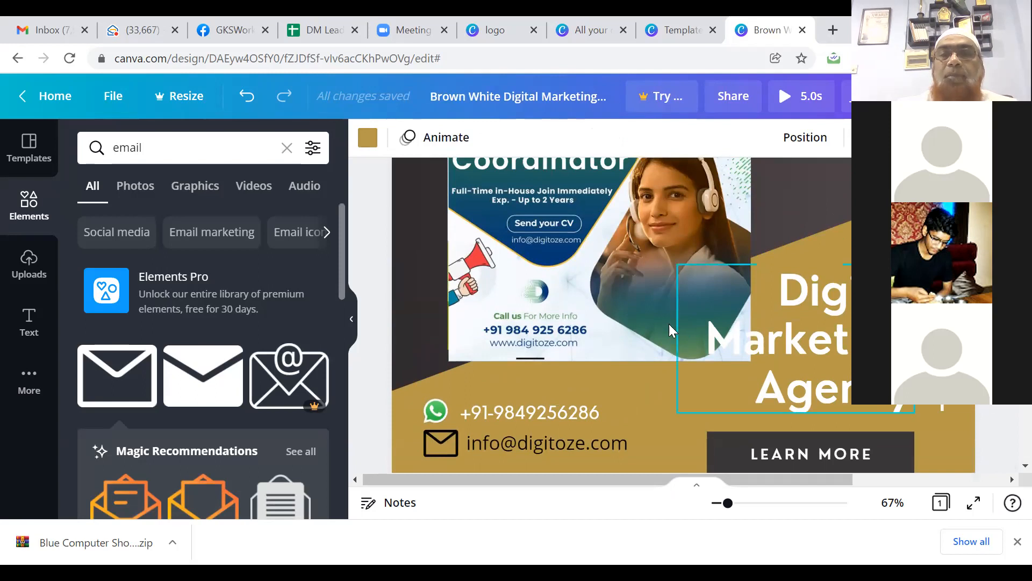
click(684, 323)
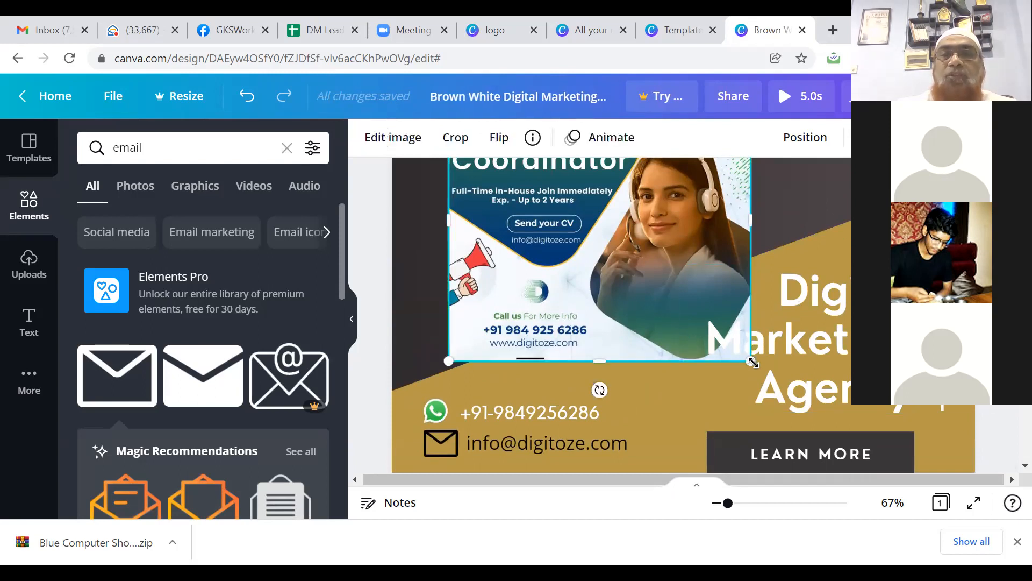
drag(753, 363, 690, 338)
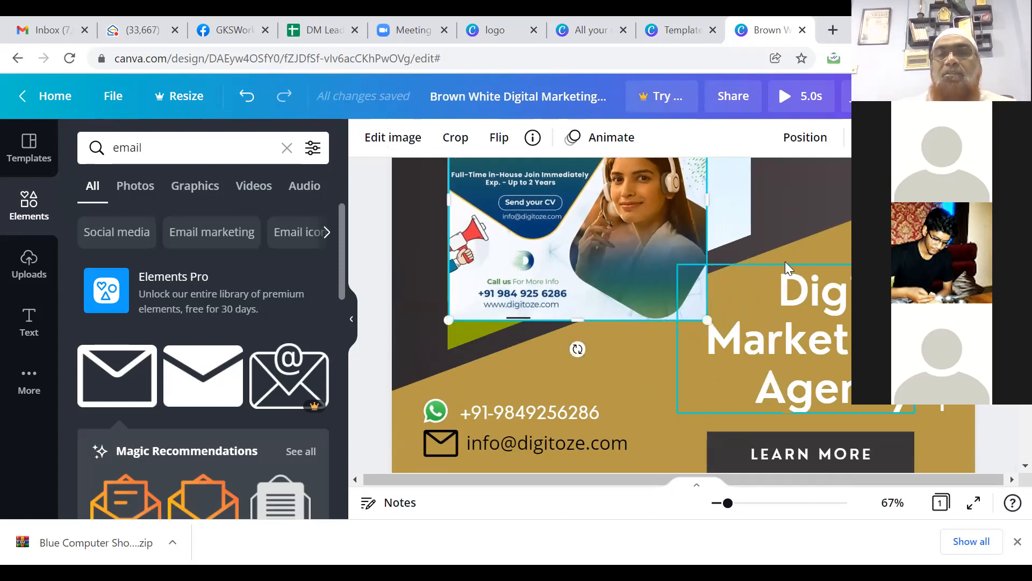
Step: Reduce the Digital Marketing Agency heading to font size 50.2
click(785, 264)
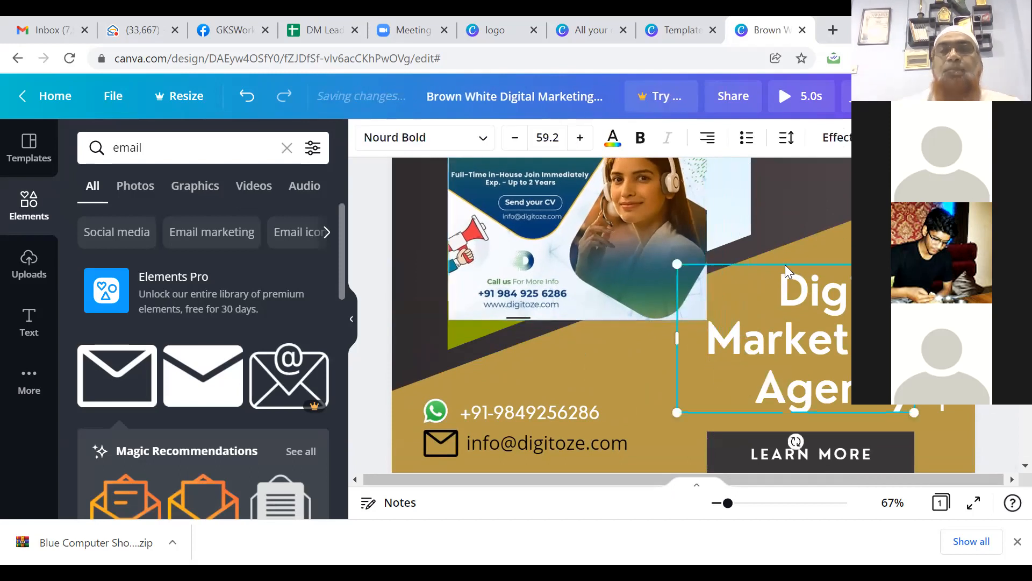
click(514, 141)
click(514, 141)
triple_click(515, 140)
triple_click(514, 141)
click(515, 141)
Step: Enlarge the job-ad image slightly to 520×485 and nudge the heading up and right
click(553, 271)
drag(707, 323, 716, 356)
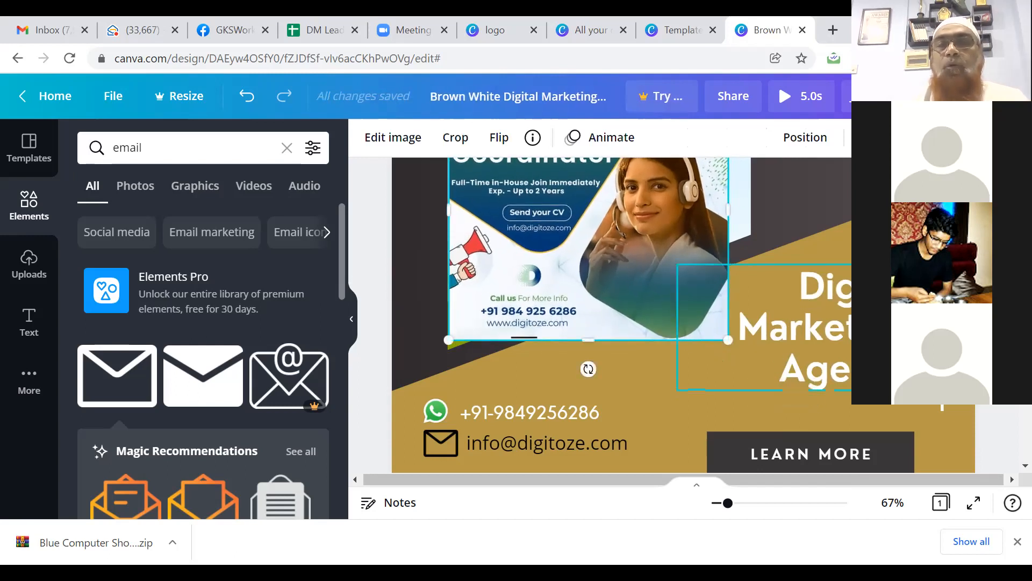
click(788, 333)
key(Up)
key(Up)
key(Up)
key(Up)
key(Up)
key(Up)
key(Up)
key(Up)
key(Up)
key(Up)
key(Up)
key(Up)
key(Up)
key(Up)
key(Up)
key(Up)
key(Up)
key(Up)
key(Up)
key(Up)
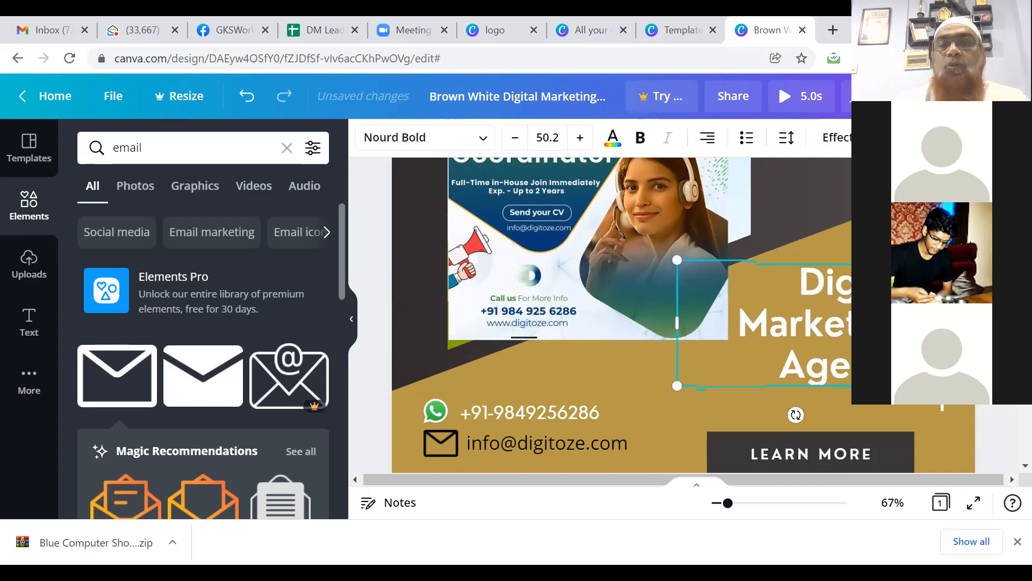
key(Right)
key(Right)
key(Right)
key(Right)
key(Right)
key(Right)
key(Right)
key(Right)
key(Right)
key(Right)
key(Right)
key(Right)
key(Right)
key(Right)
key(Right)
key(Right)
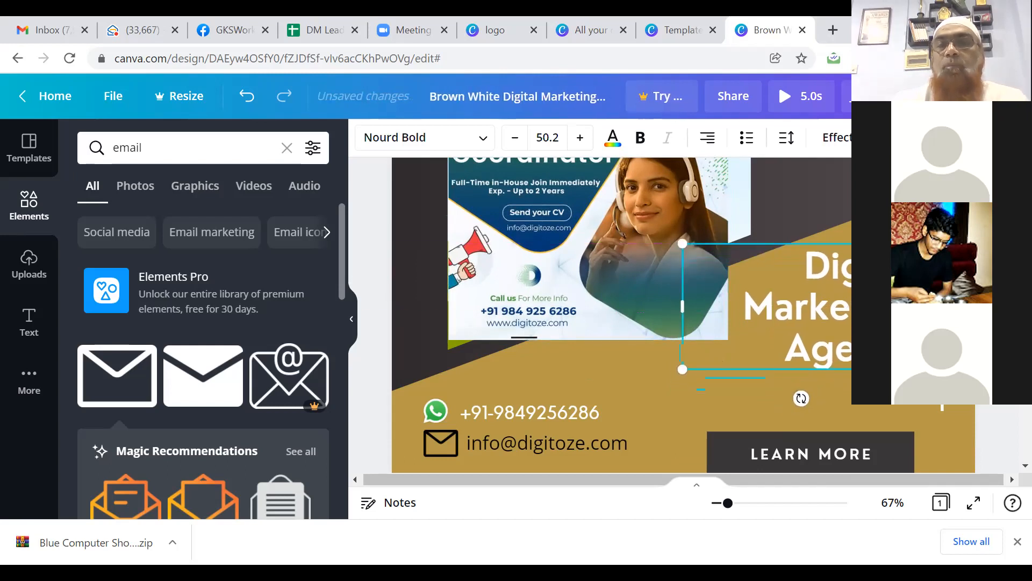
key(Up)
key(Up)
key(Up)
key(Up)
key(Up)
key(Up)
key(Up)
key(Up)
key(Up)
key(Up)
key(Up)
key(Up)
key(Up)
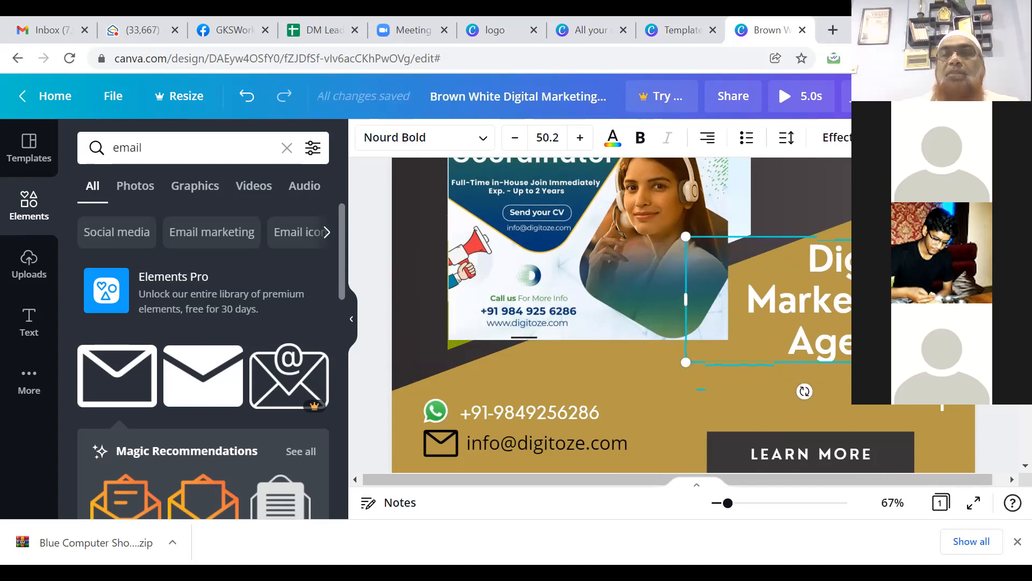
scroll(1009, 429, up, 5)
scroll(1009, 429, down, 6)
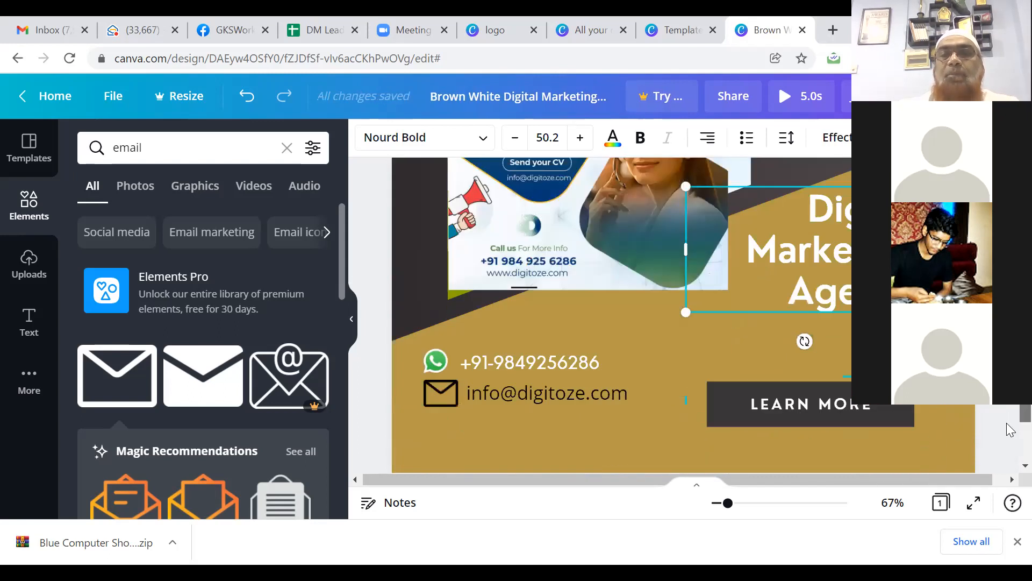
scroll(1010, 429, down, 2)
scroll(1008, 429, up, 7)
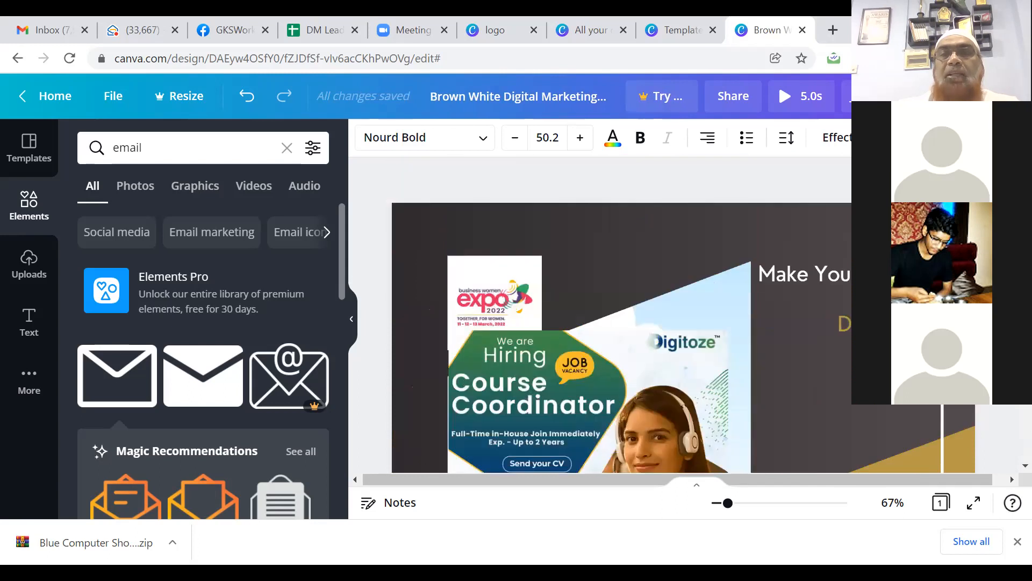
Step: Download the Brown White Digital Marketing poster as a JPG file
click(1008, 429)
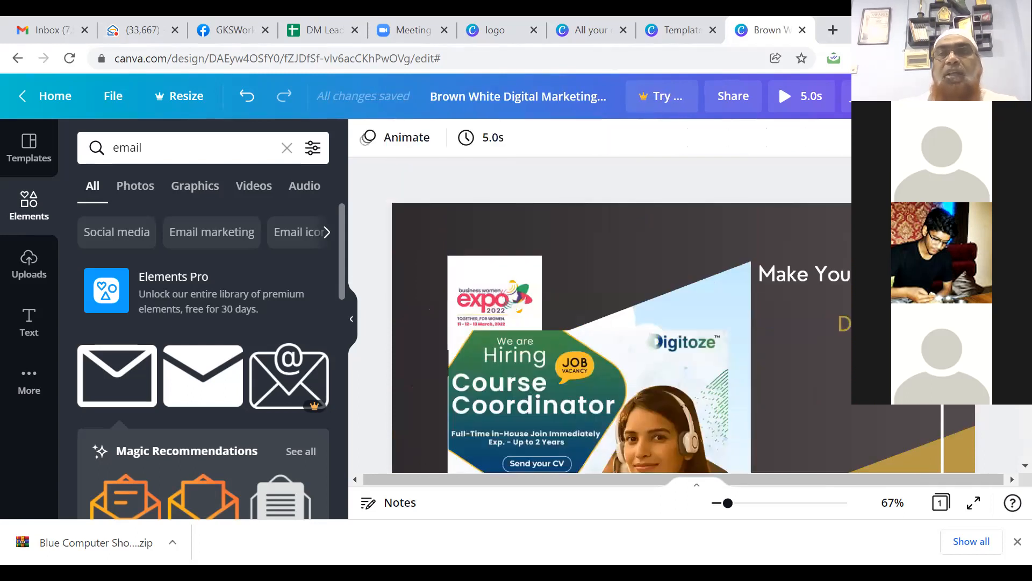
right_click(764, 215)
click(859, 96)
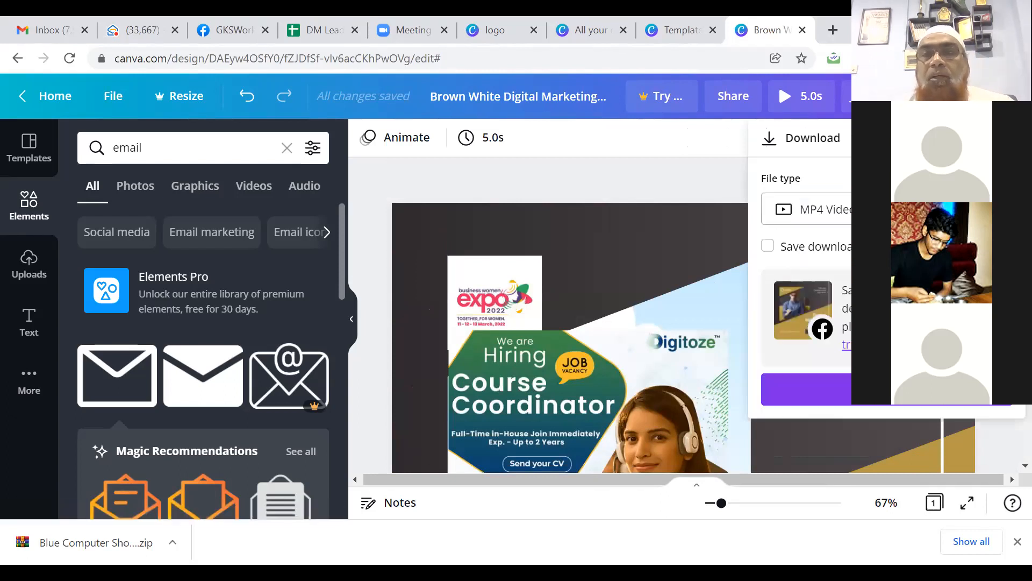
click(807, 209)
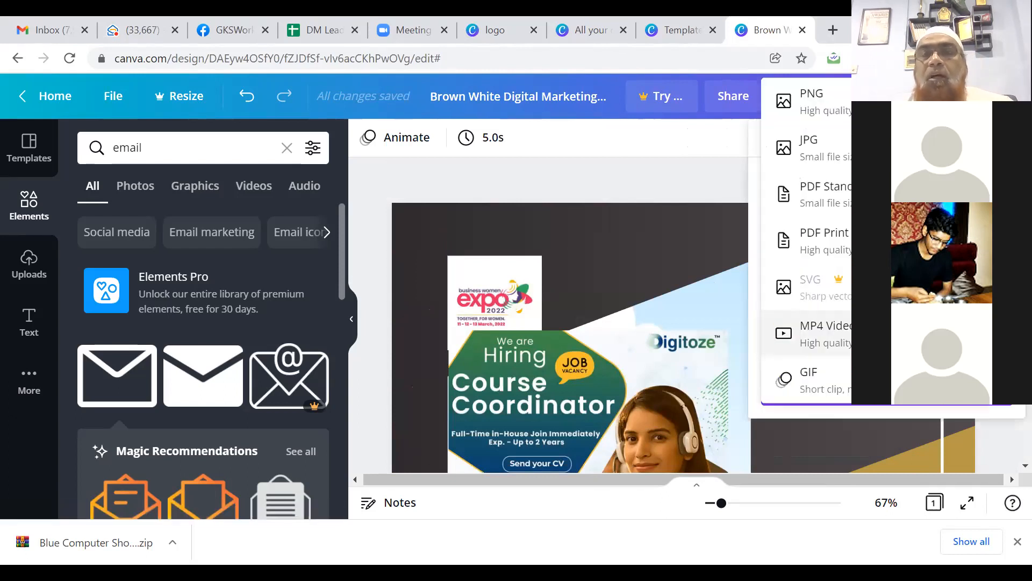
click(821, 155)
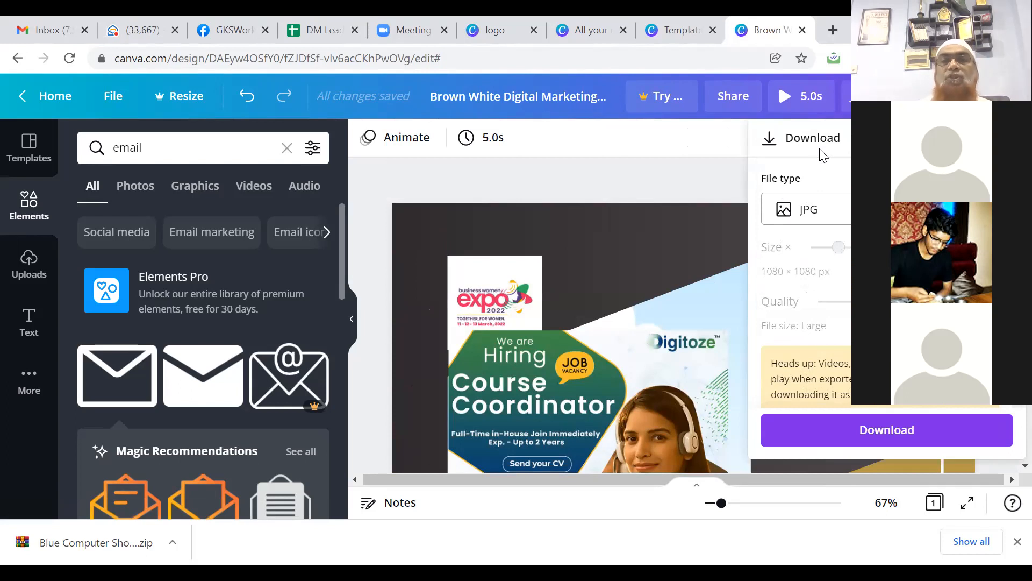
click(887, 430)
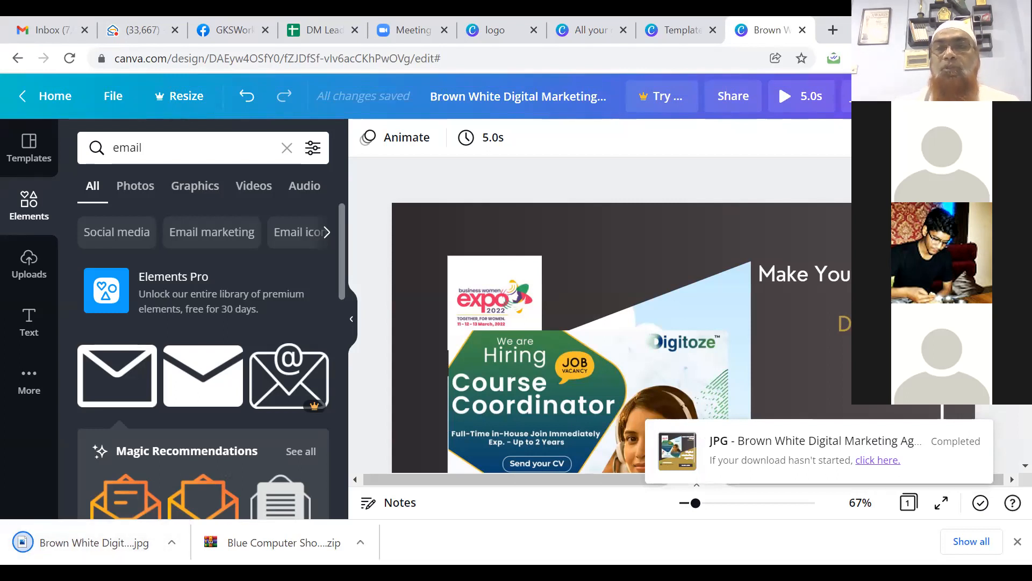
scroll(618, 317, down, 3)
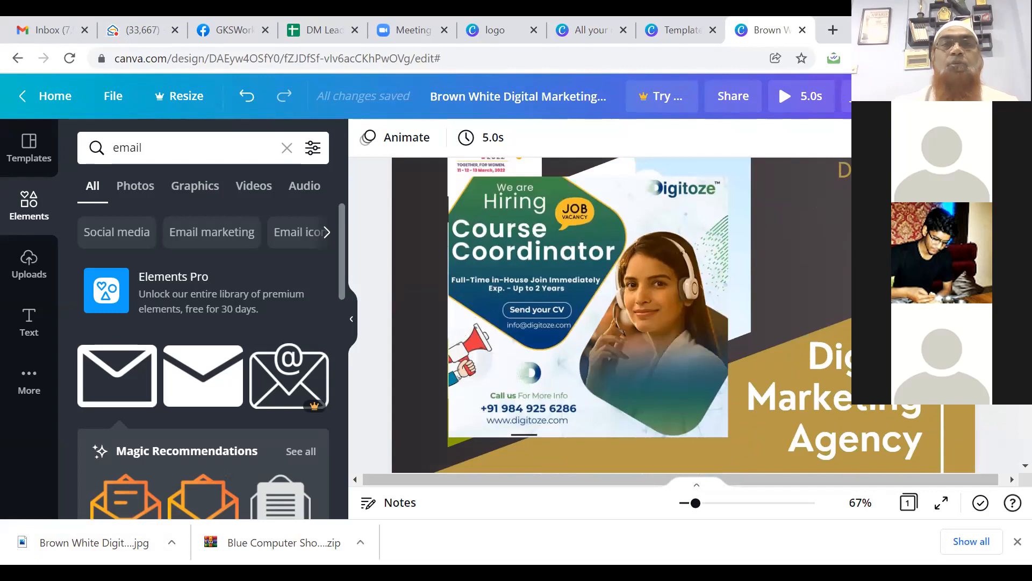
scroll(619, 317, up, 3)
scroll(1010, 435, down, 7)
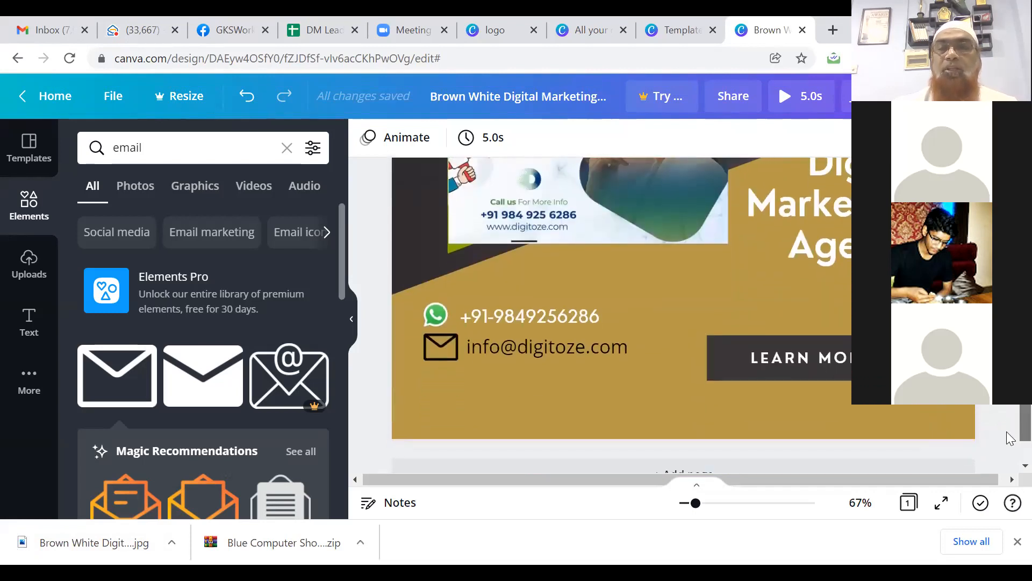
scroll(1010, 438, down, 1)
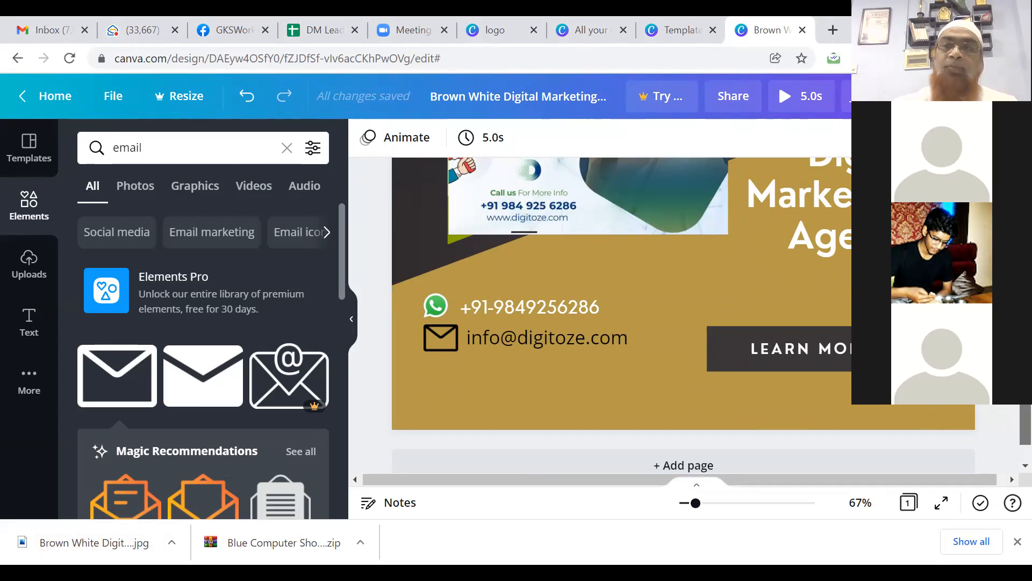
scroll(645, 315, up, 5)
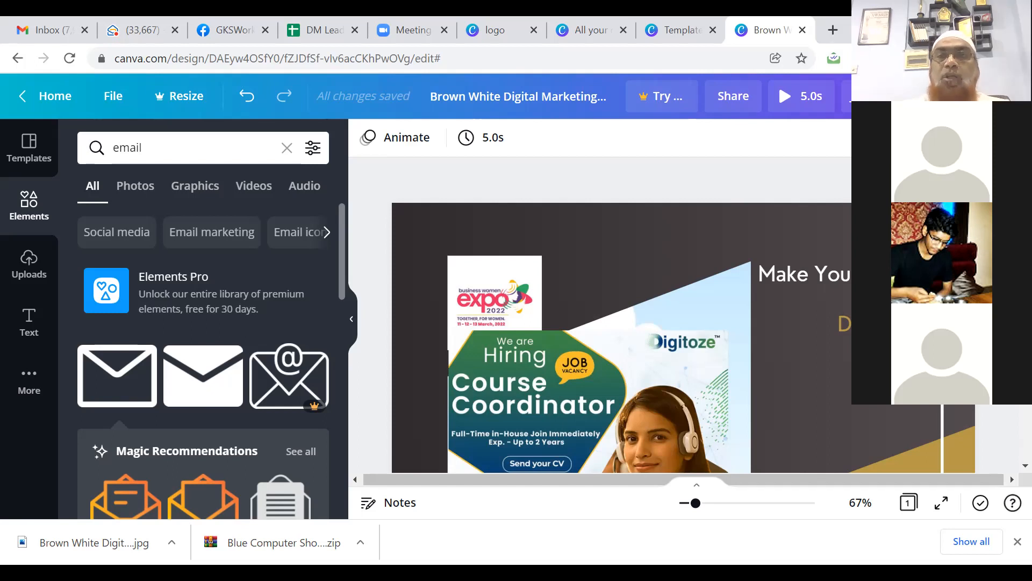
scroll(619, 317, down, 5)
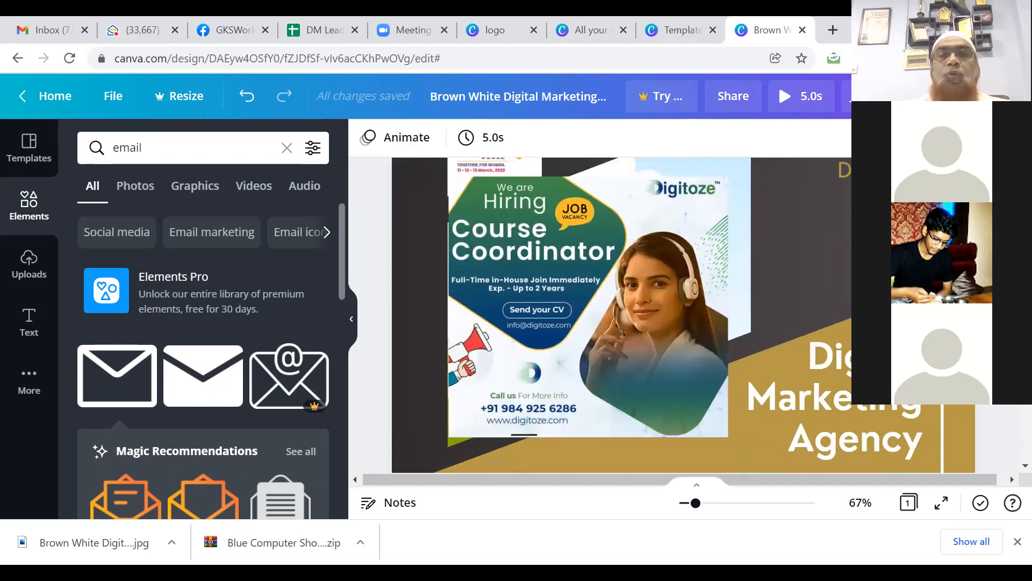
scroll(683, 312, down, 2)
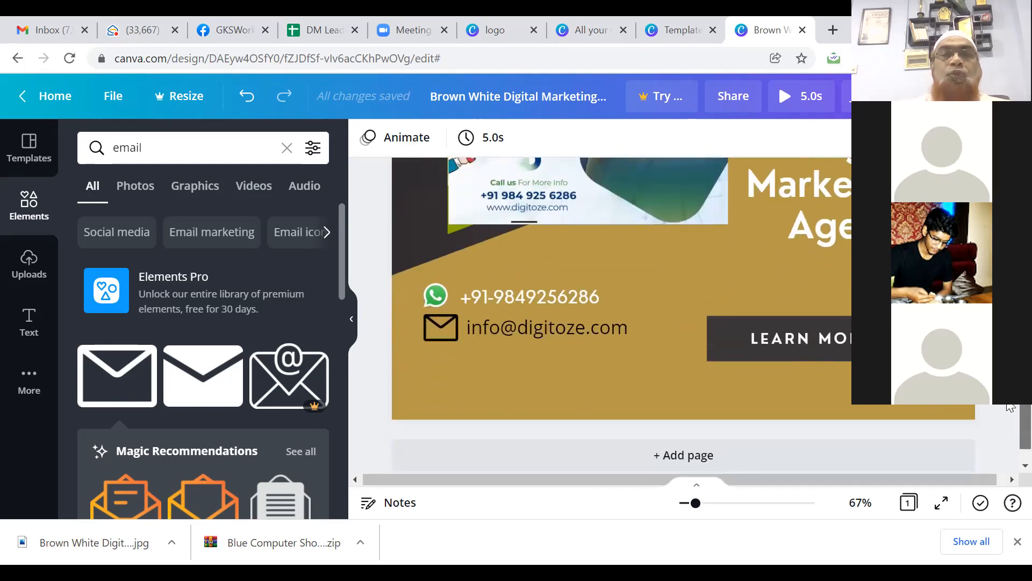
scroll(1008, 427, down, 1)
scroll(1010, 428, up, 5)
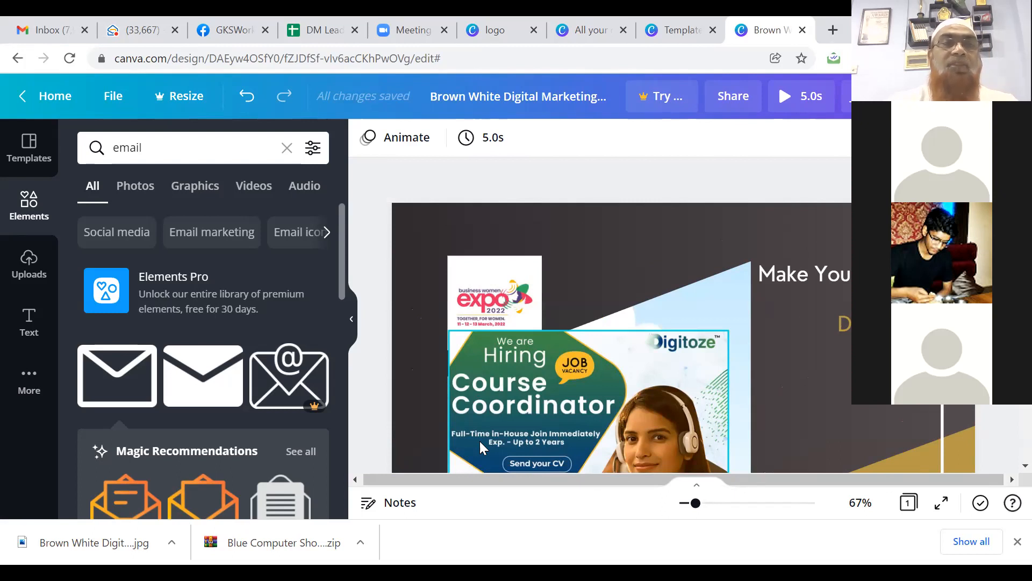
Step: Return to the Canva home page and search templates for 'Business Cards'
click(54, 97)
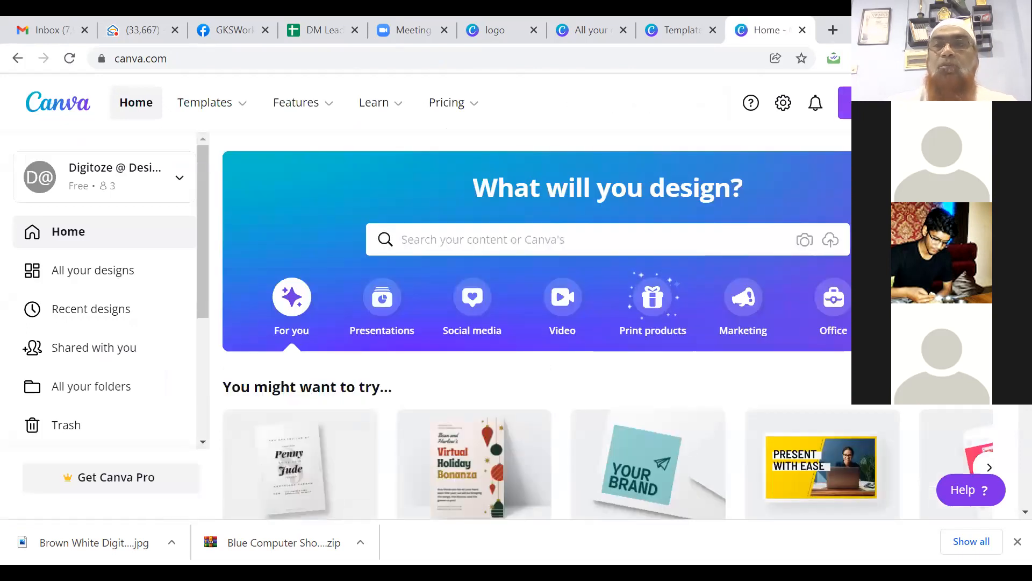
scroll(538, 322, down, 1)
scroll(538, 323, down, 1)
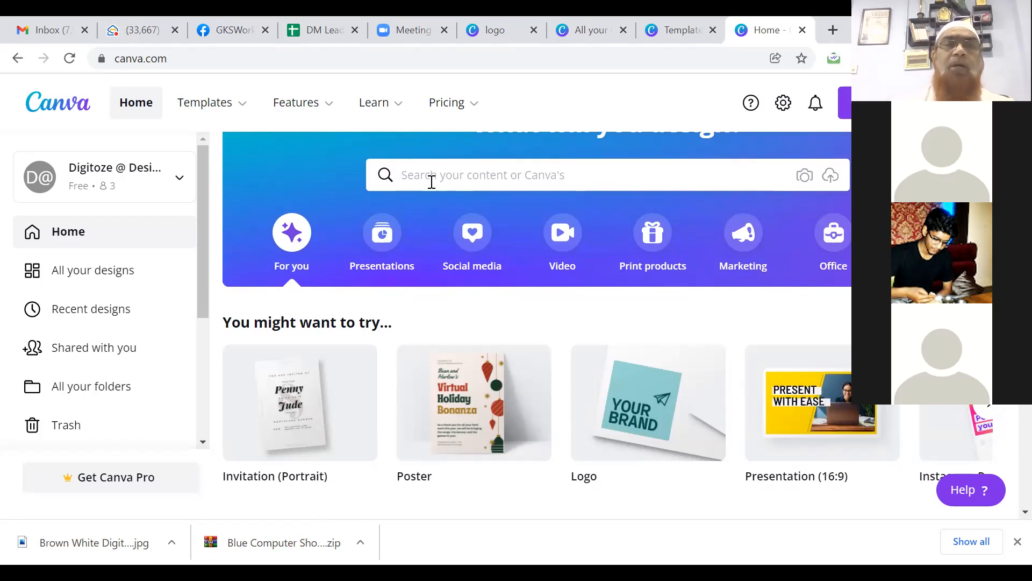
click(431, 181)
text(Bus)
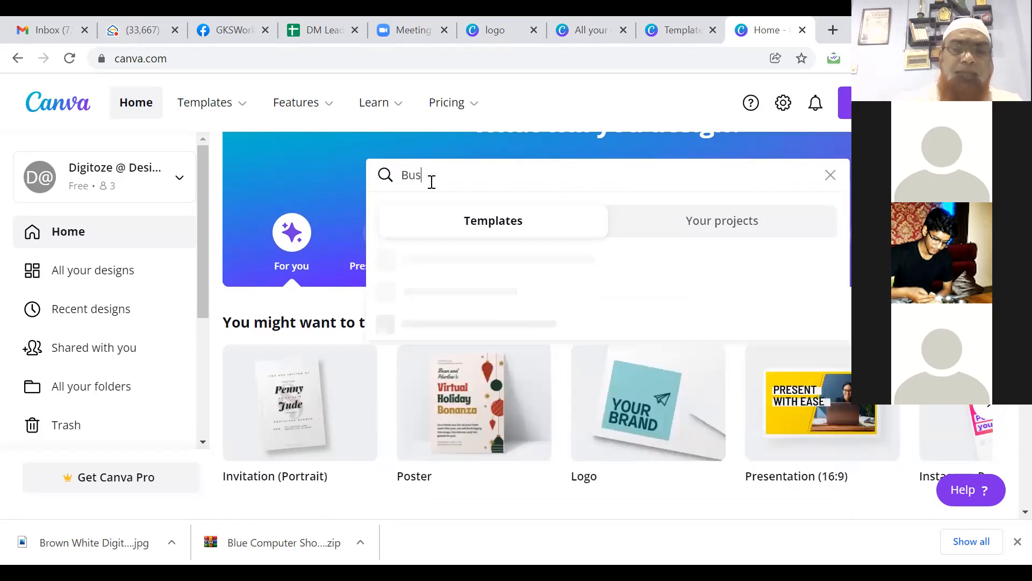
text(iness Cards)
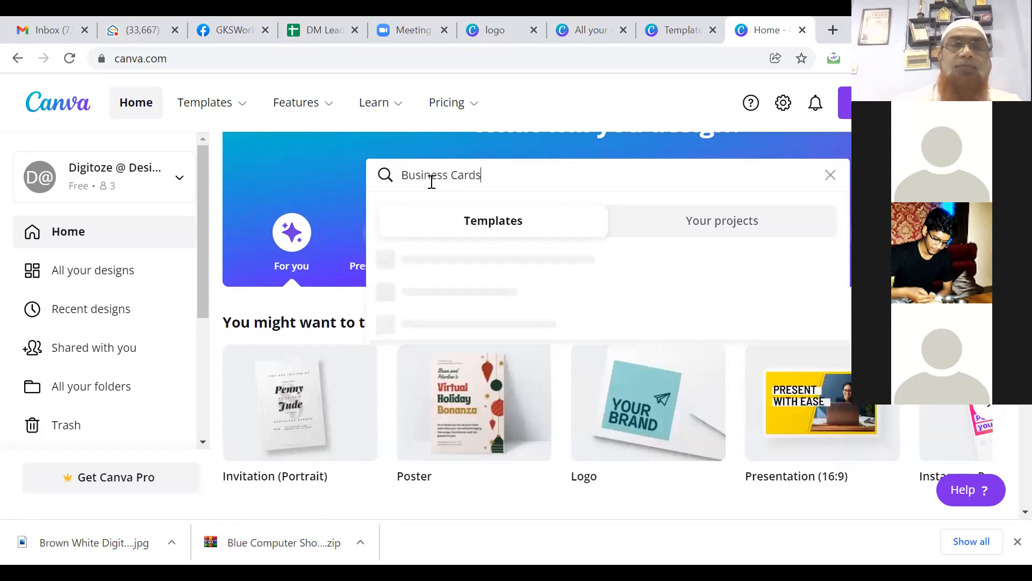
key(Return)
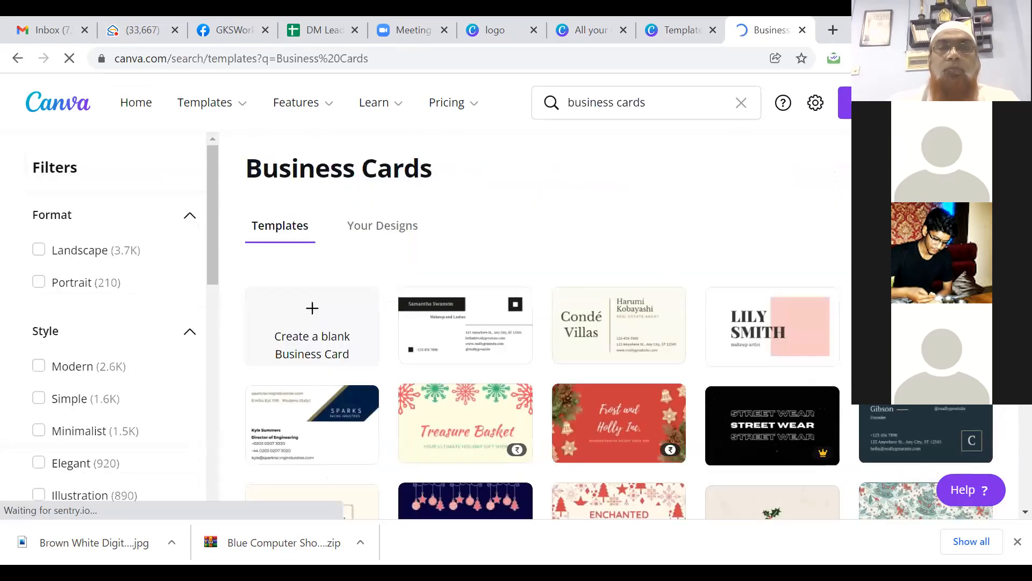
scroll(538, 322, down, 3)
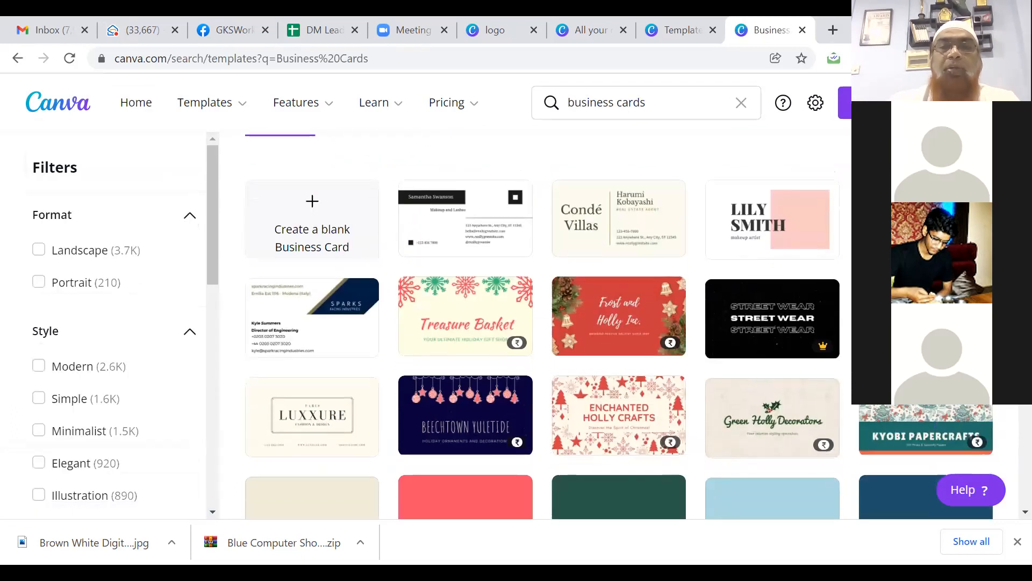
scroll(537, 323, down, 2)
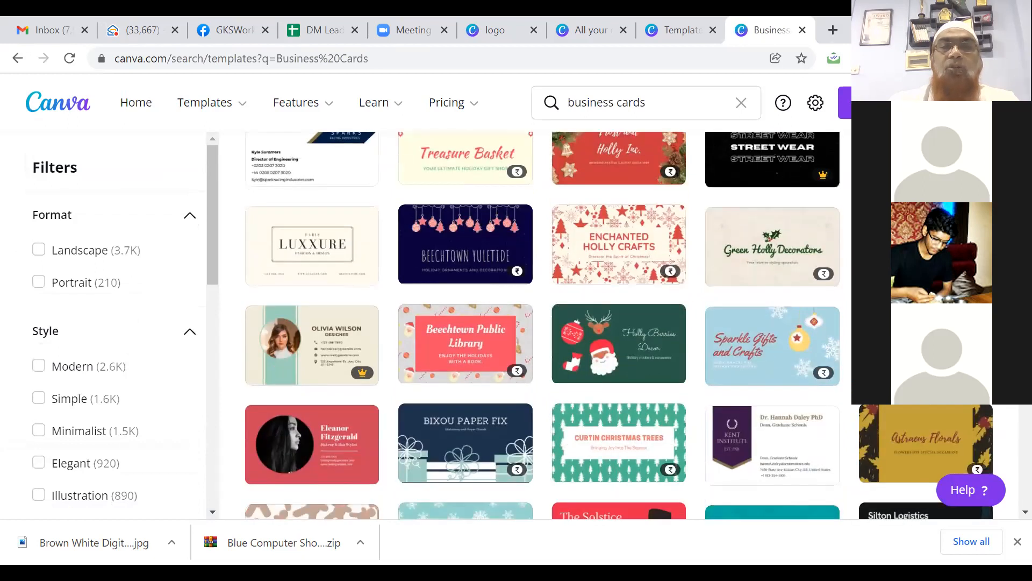
scroll(538, 323, up, 4)
scroll(538, 323, up, 1)
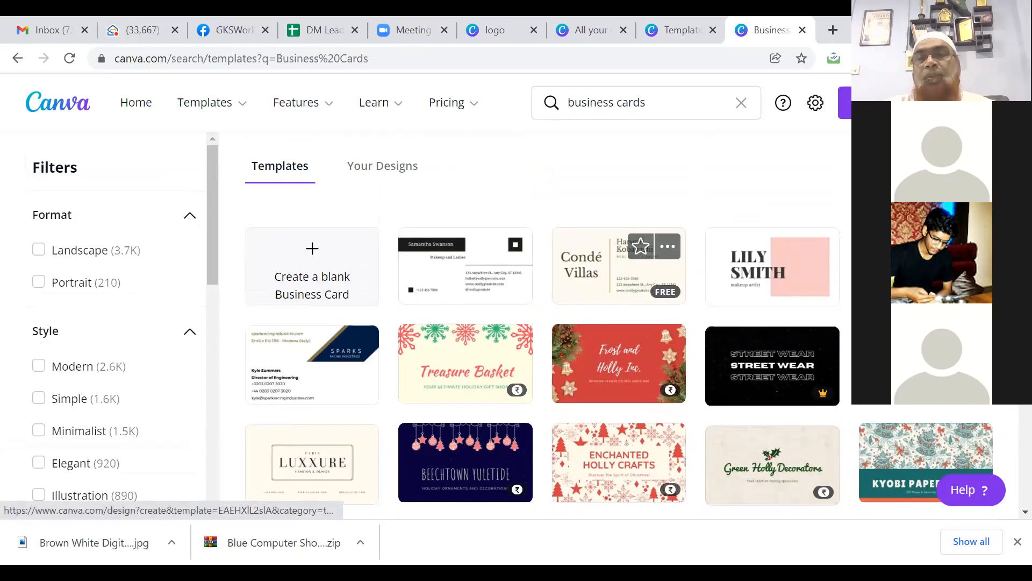
Step: Open the Dark Green & Yellow card template, enter the owner's name and title 'Founder & CEO'
click(772, 366)
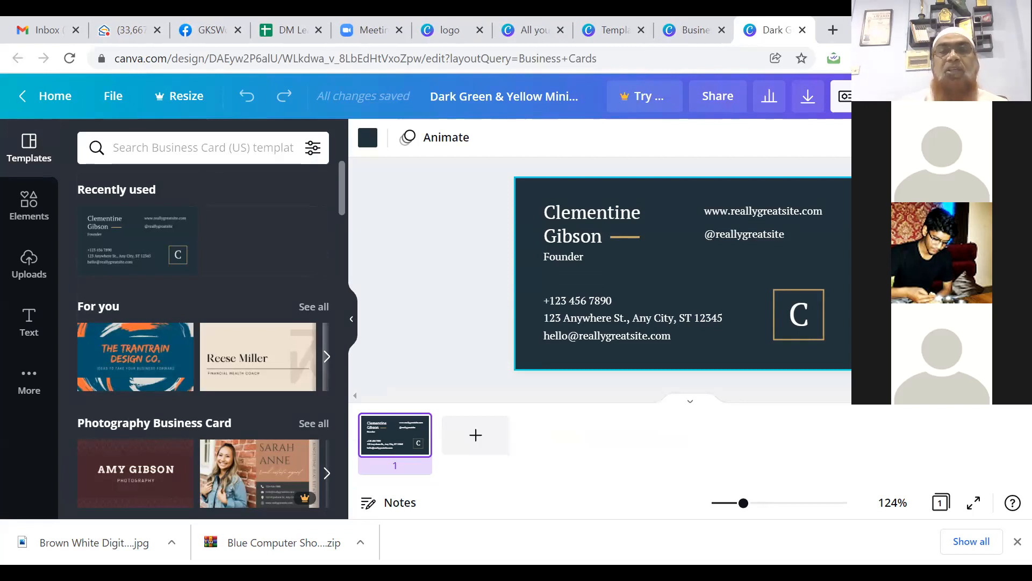
double_click(578, 212)
drag(545, 212, 601, 237)
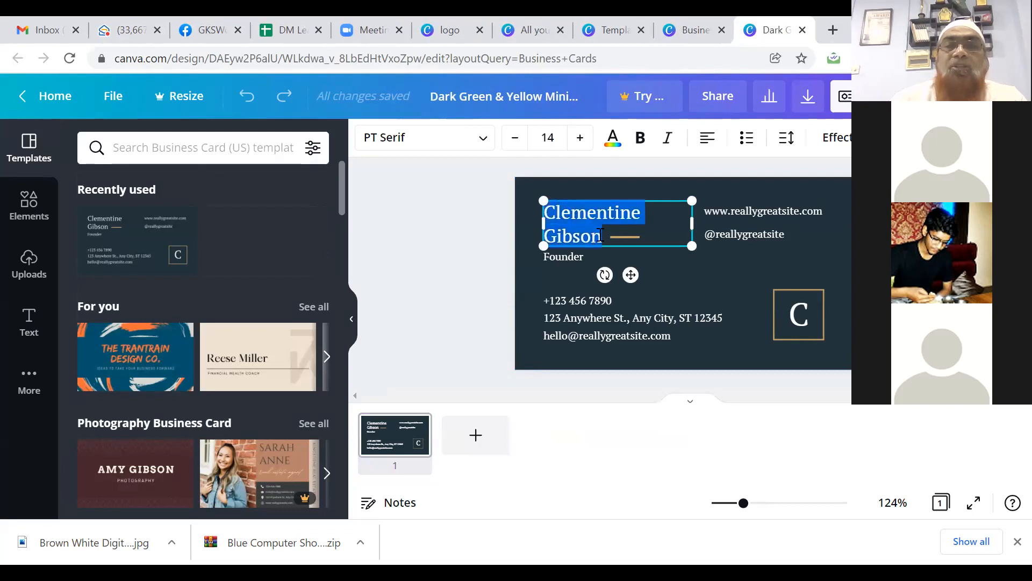
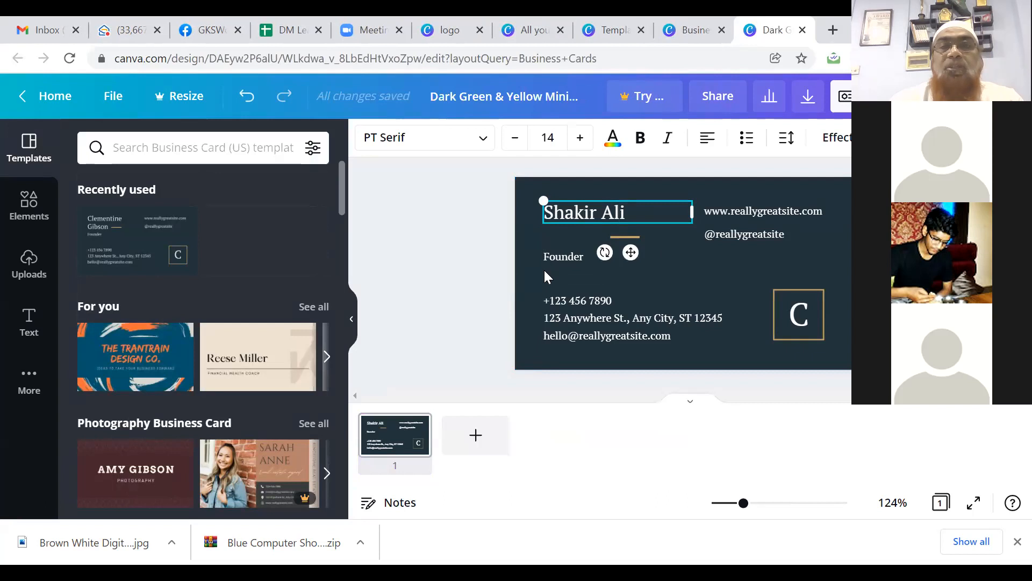
double_click(585, 255)
click(586, 256)
text(& CEO)
click(743, 211)
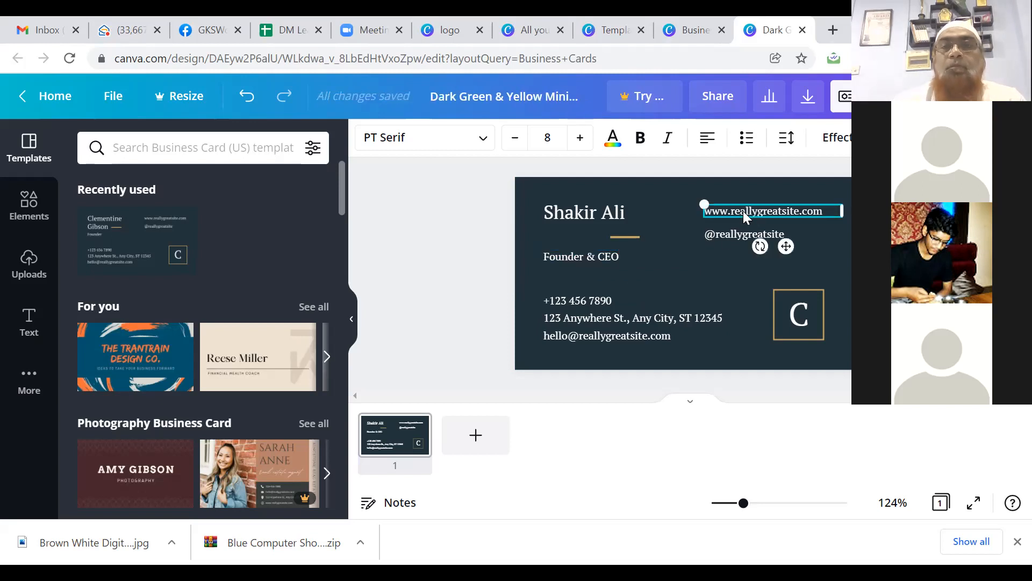
double_click(825, 209)
text(www.digitoze.com)
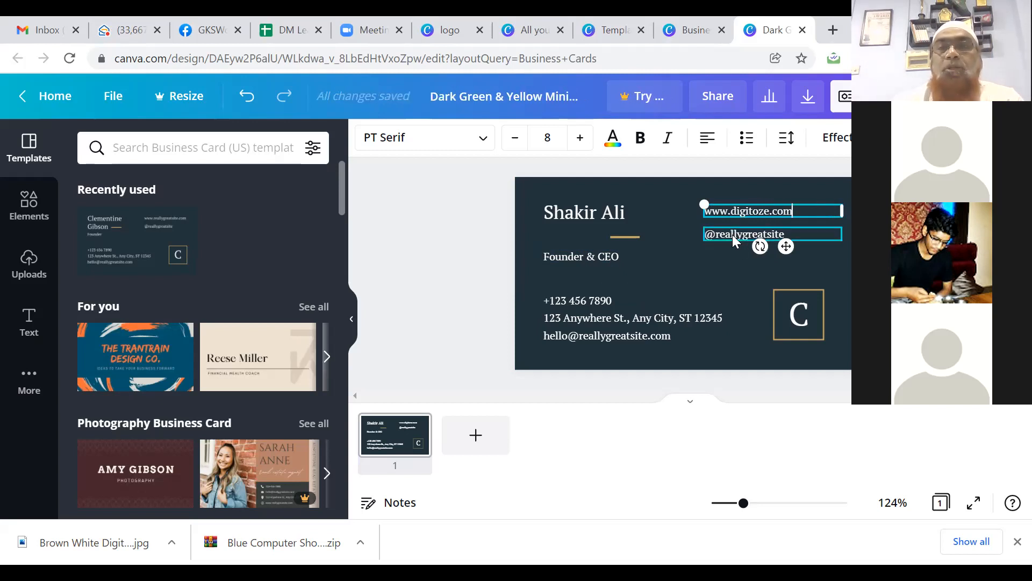
click(732, 235)
double_click(786, 229)
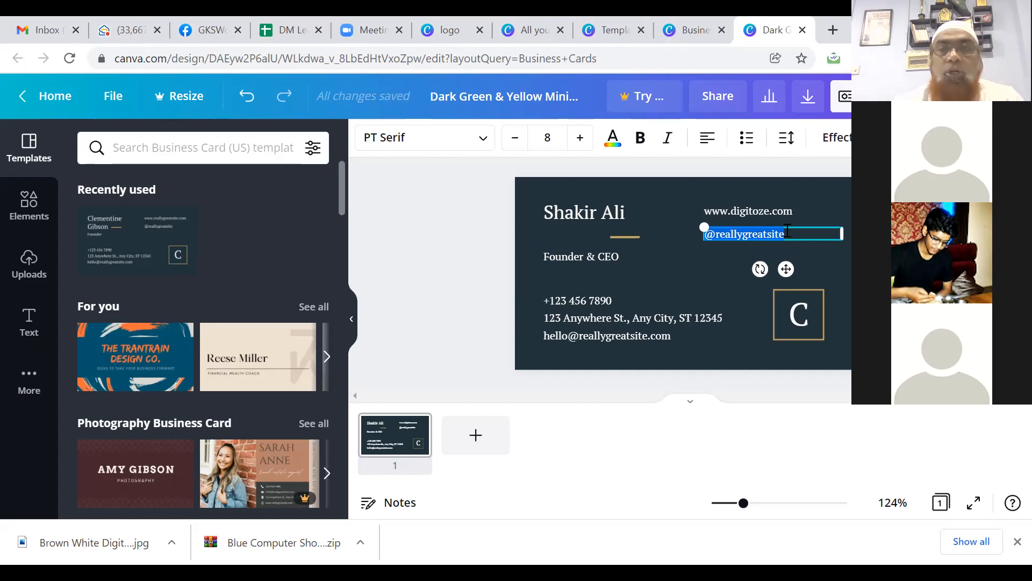
text(@)
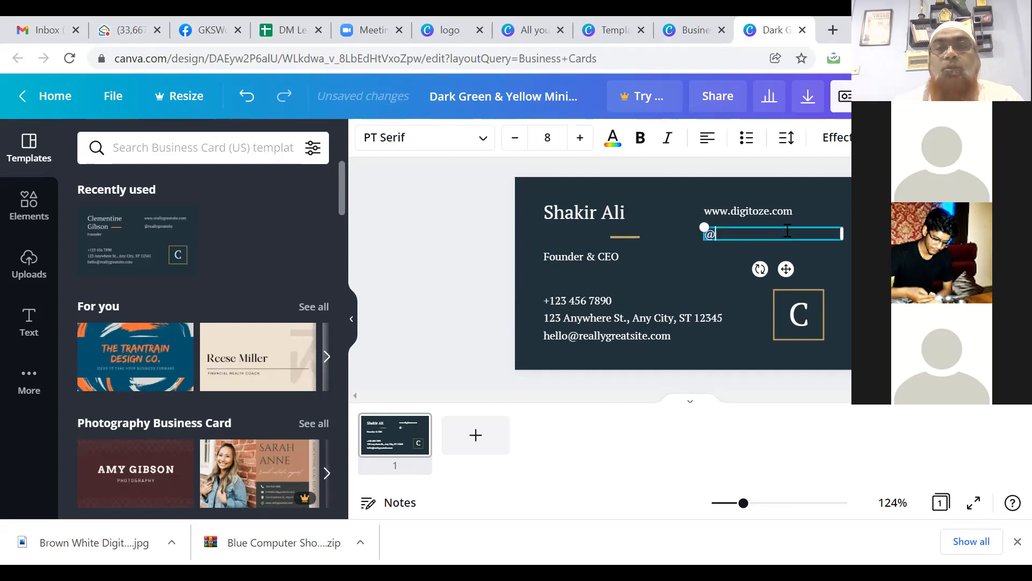
text(digitoze)
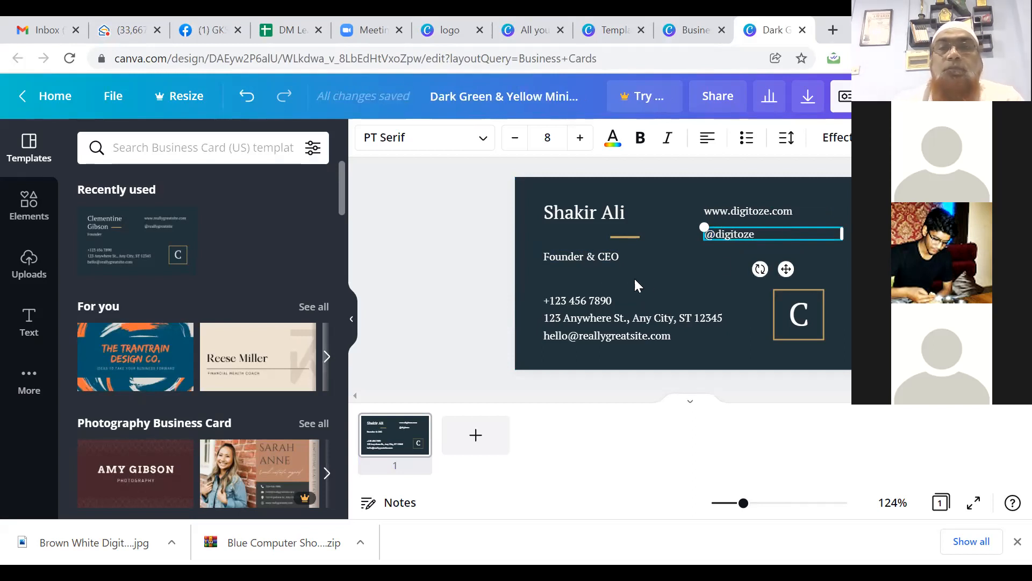
Step: Replace the placeholder phone, address and e-mail lines with the company's phone, two-line postal address and e-mail
click(568, 303)
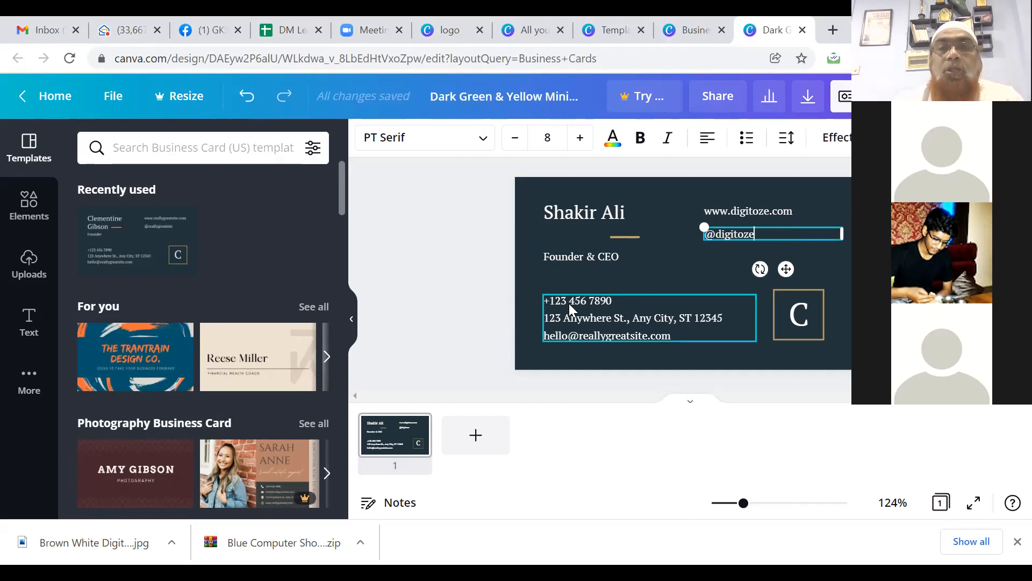
triple_click(618, 299)
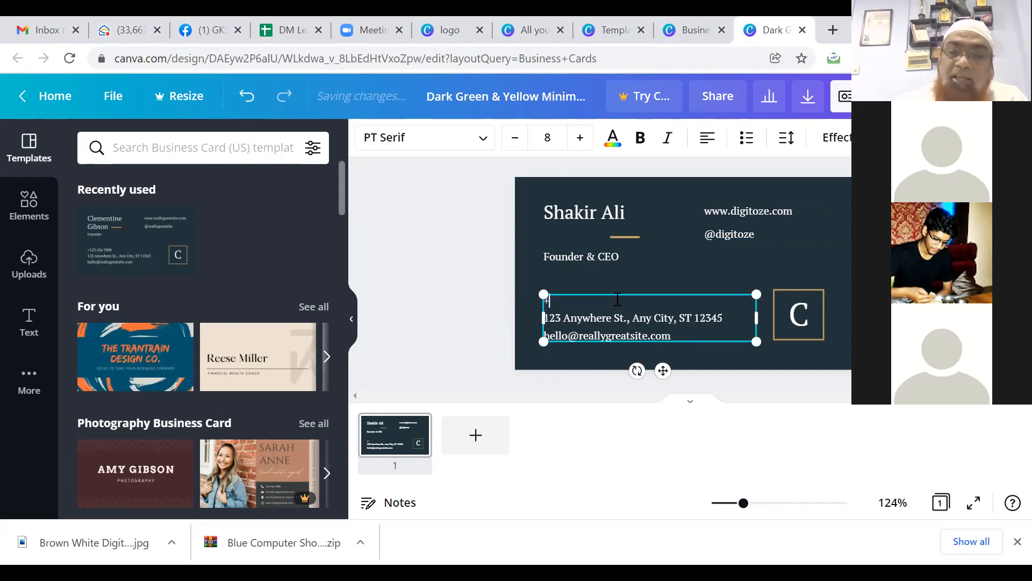
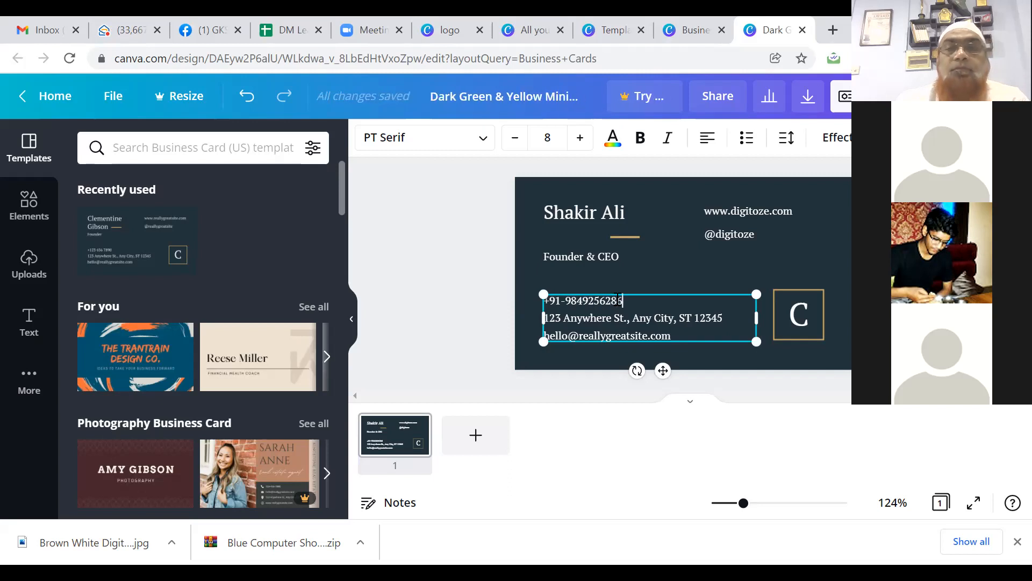
triple_click(602, 323)
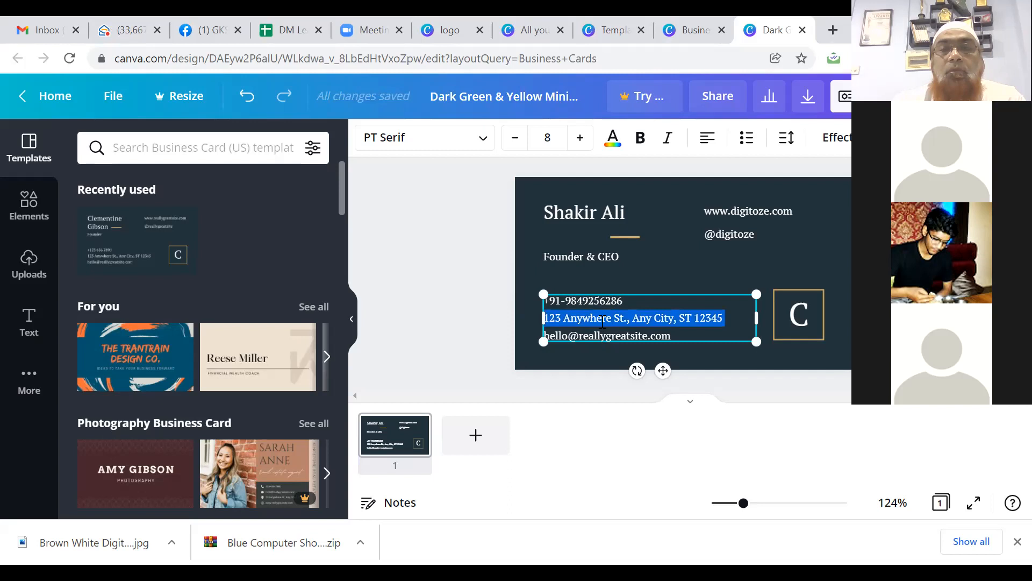
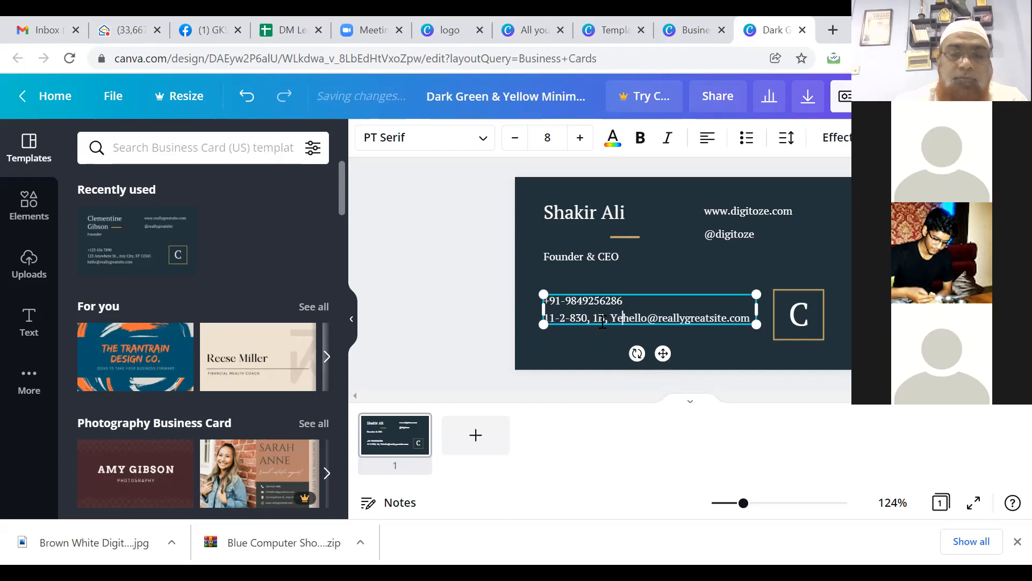
key(Return)
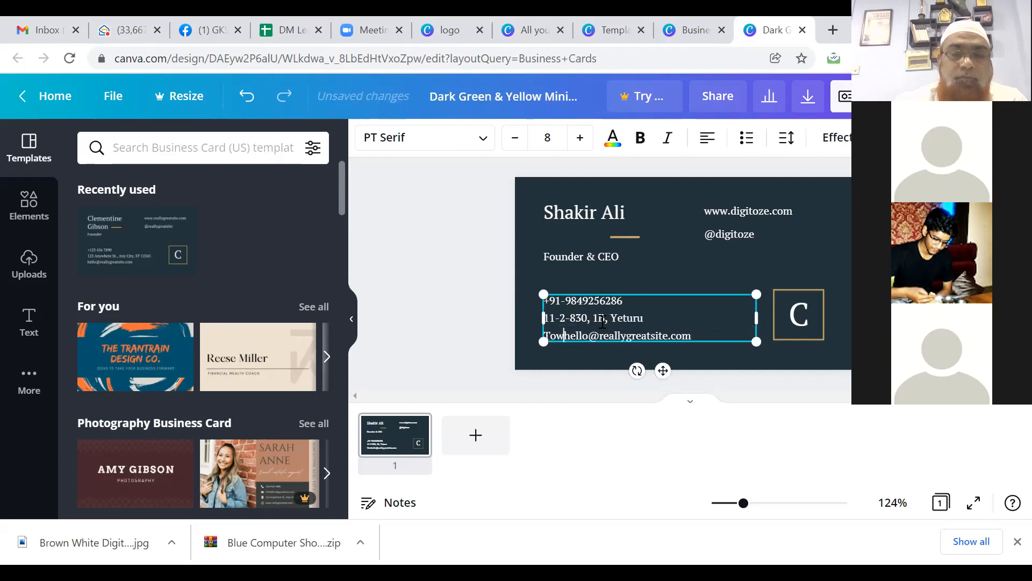
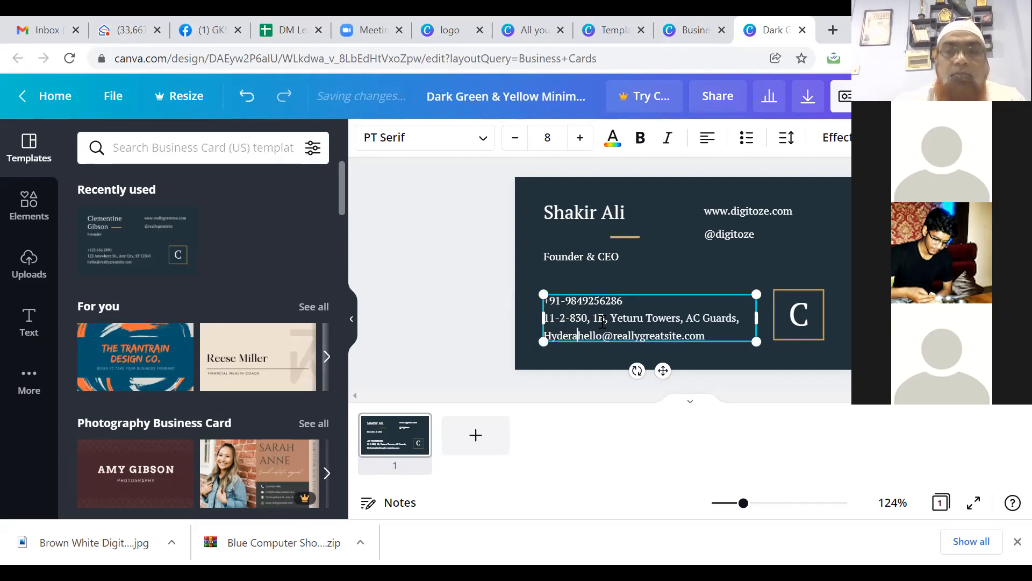
key(Return)
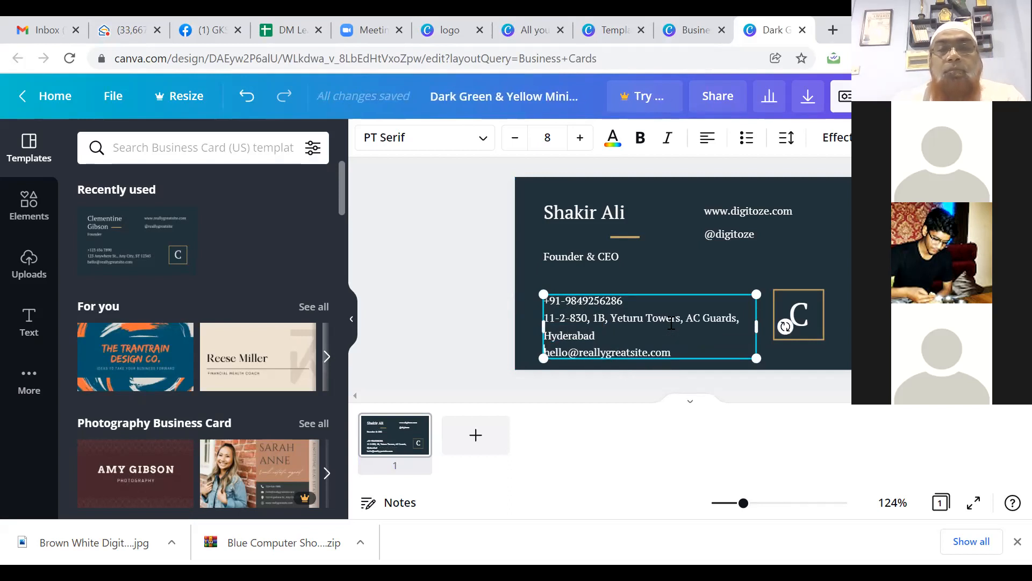
triple_click(634, 352)
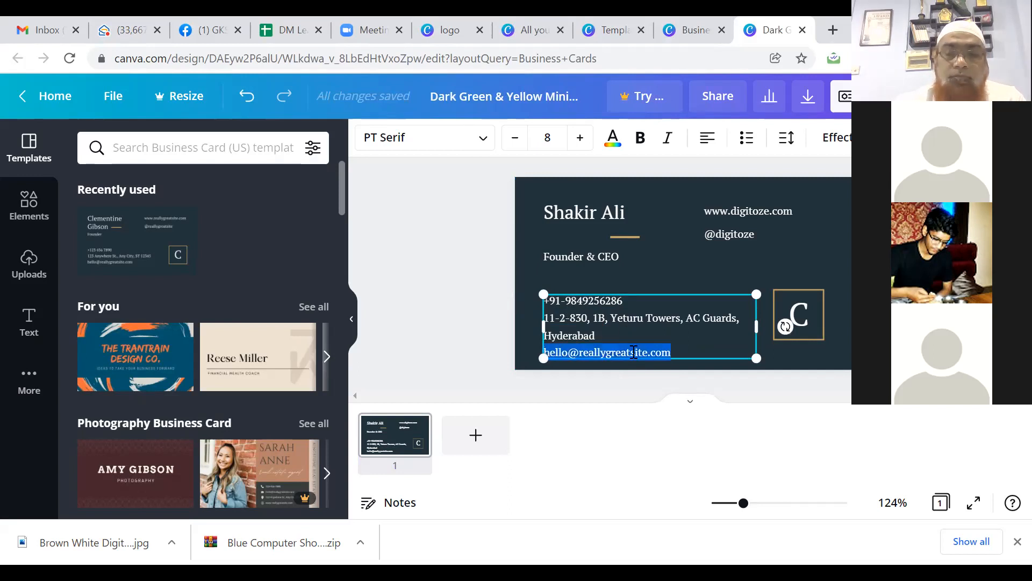
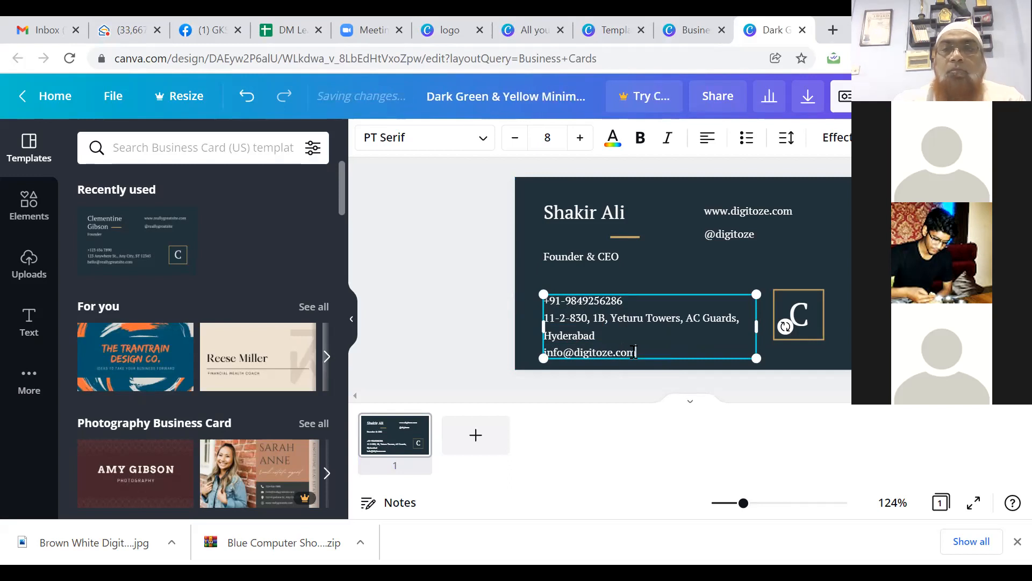
Step: Replace the 'C' monogram letter in the square logo box with the owner's initials
click(801, 316)
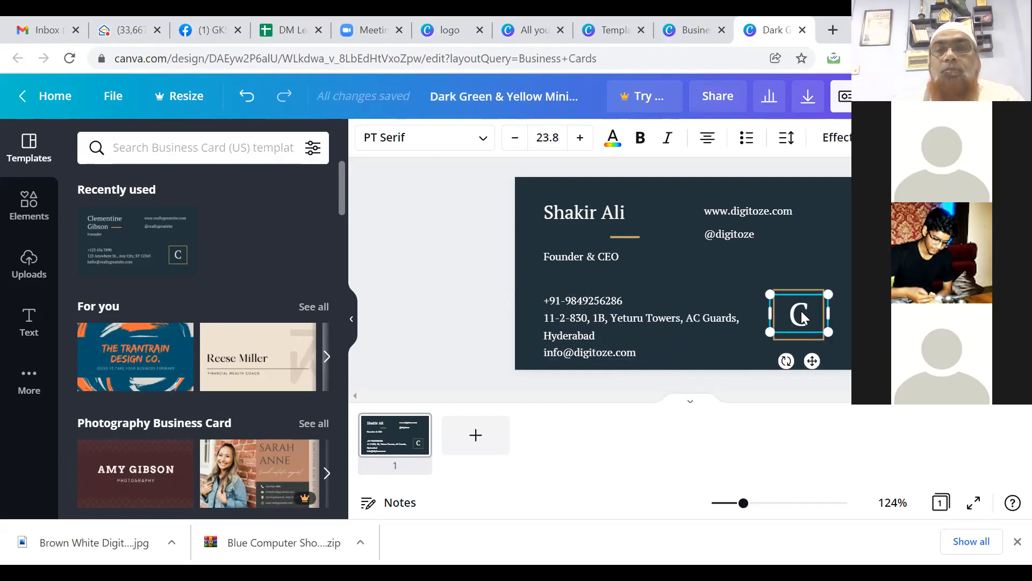
double_click(801, 315)
text(SA)
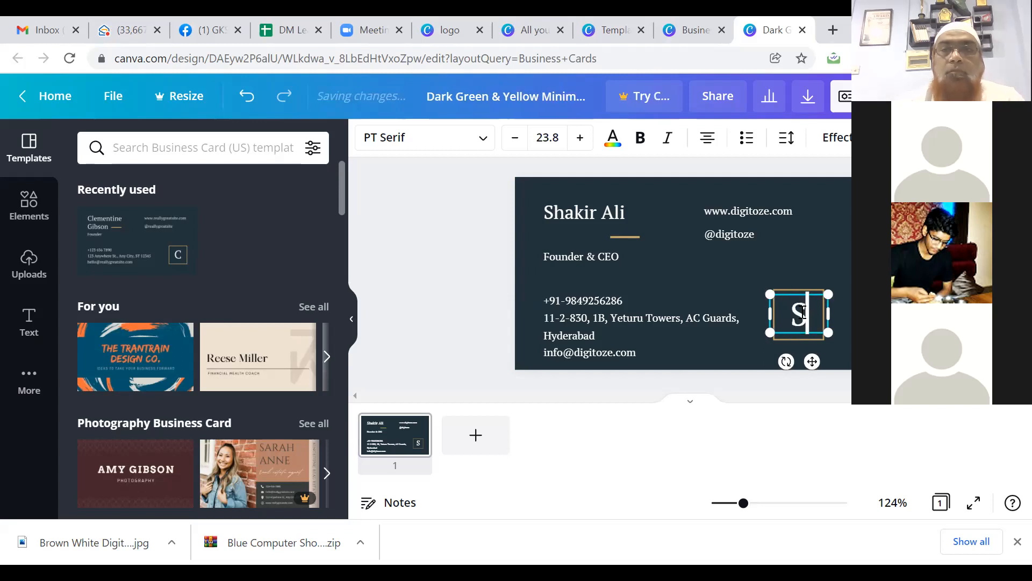
click(812, 266)
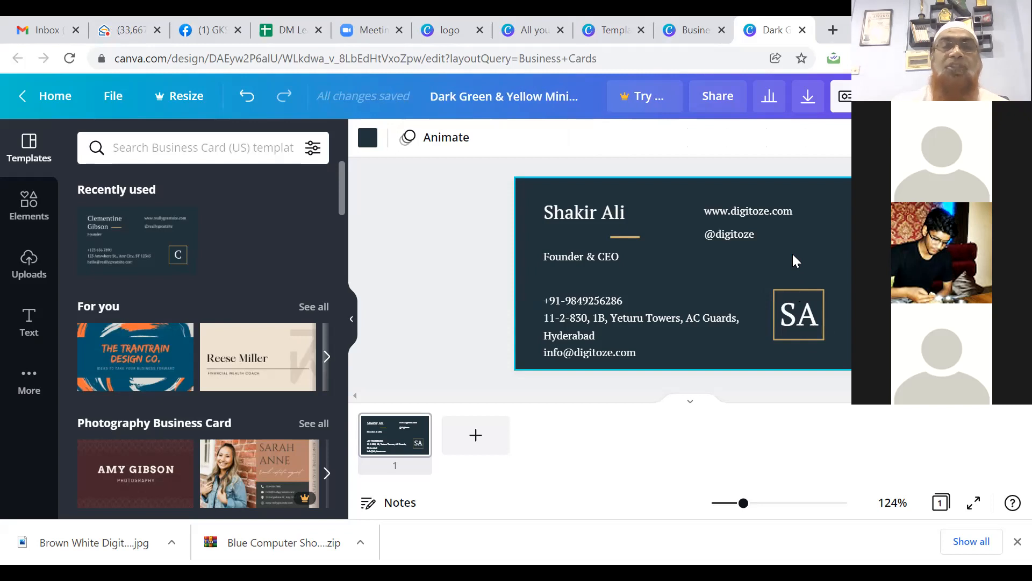
Step: Add the uploaded GKS logo, shrink it to about 60%, and position it over the monogram
click(30, 266)
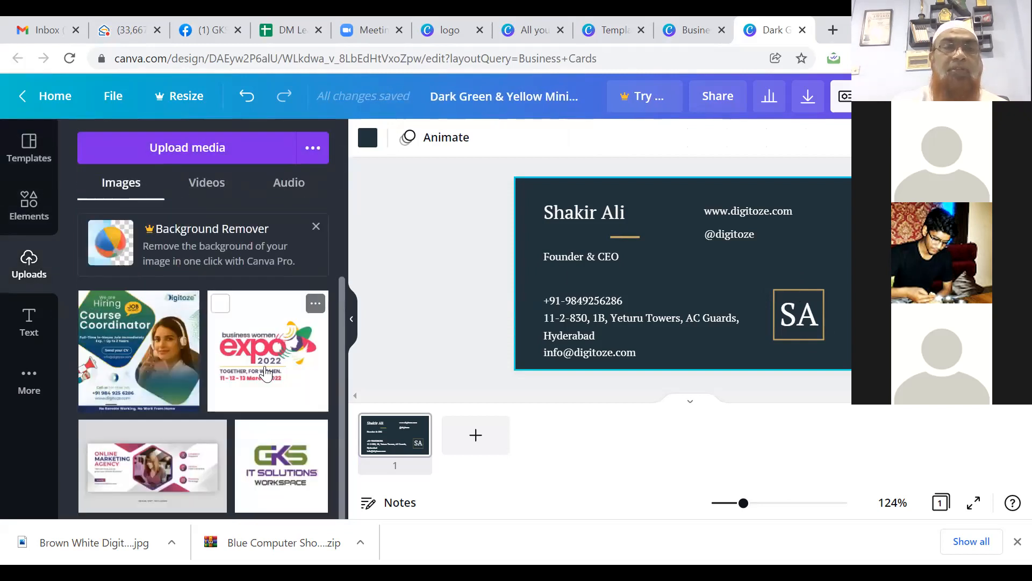
click(276, 468)
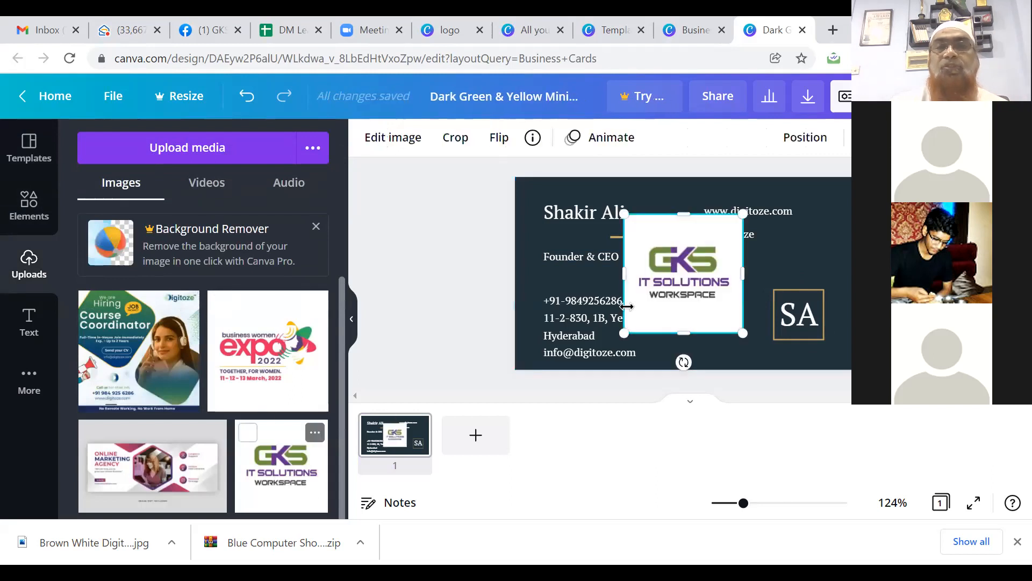
drag(740, 214, 681, 279)
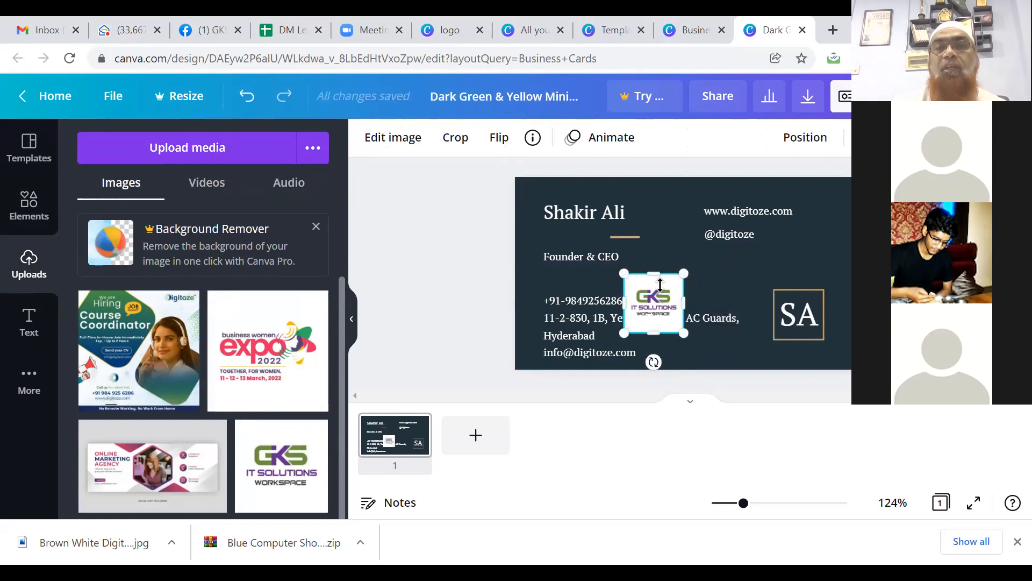
drag(660, 284, 660, 177)
key(Down)
key(Down)
key(Down)
key(Down)
key(Down)
key(Down)
key(Down)
key(Down)
key(Down)
key(Down)
key(Down)
key(Down)
key(Down)
key(Down)
key(Down)
key(Down)
key(Up)
key(Up)
key(Up)
key(Up)
key(Up)
key(Up)
key(Up)
key(Up)
key(Up)
key(Up)
key(shift+Right)
key(shift+Right)
key(shift+Right)
key(shift+Right)
key(shift+Right)
key(shift+Right)
key(shift+Right)
key(shift+Right)
key(shift+Right)
key(shift+Right)
key(shift+Right)
key(shift+Right)
key(shift+Right)
key(shift+Right)
key(shift+Right)
key(shift+Right)
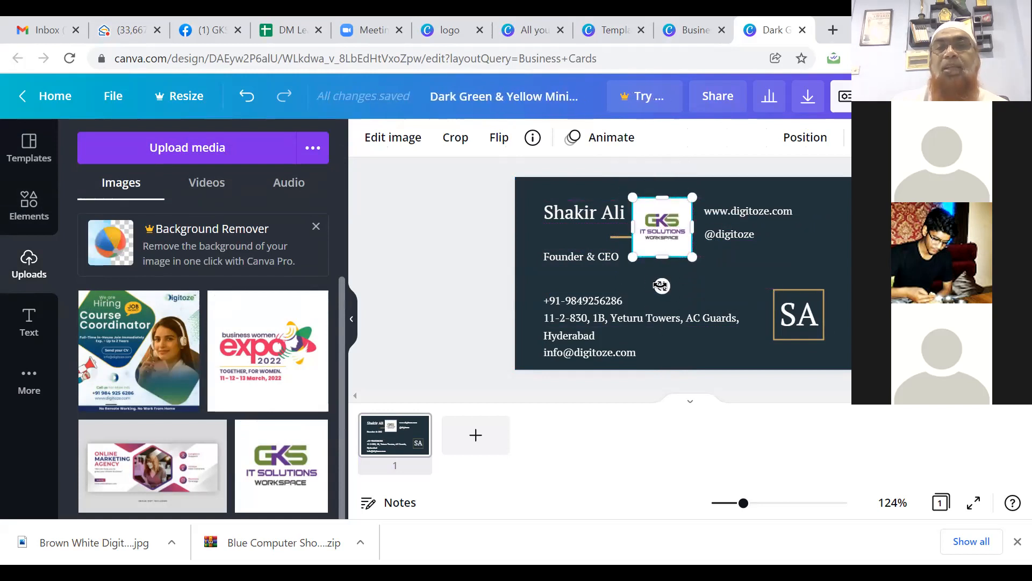
key(shift+Down)
key(shift+Down)
key(shift+Down)
key(shift+Down)
key(shift+Down)
key(shift+Down)
key(shift+Down)
key(shift+Down)
key(shift+Down)
key(shift+Down)
key(shift+Down)
key(shift+Down)
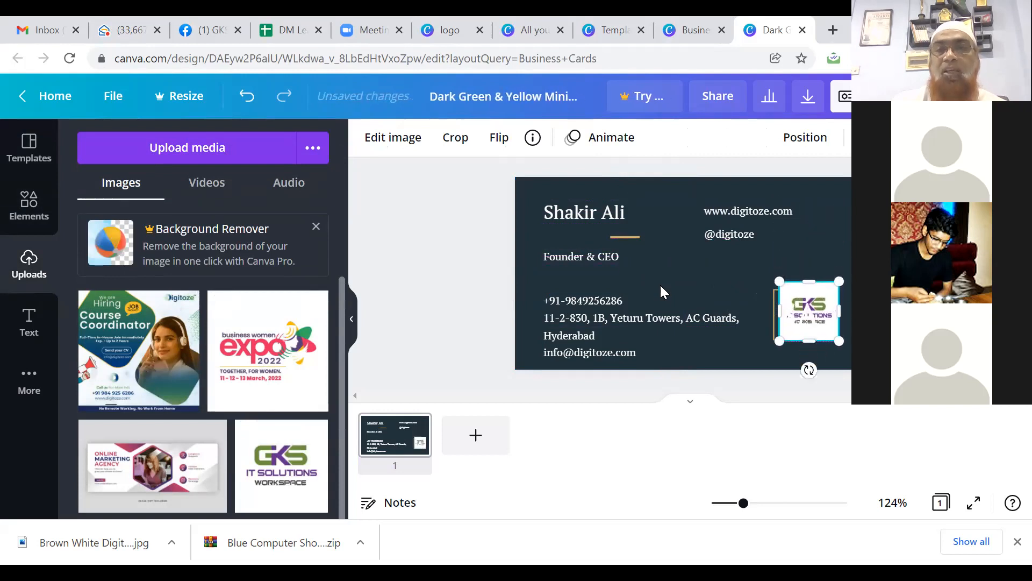
key(shift+Left)
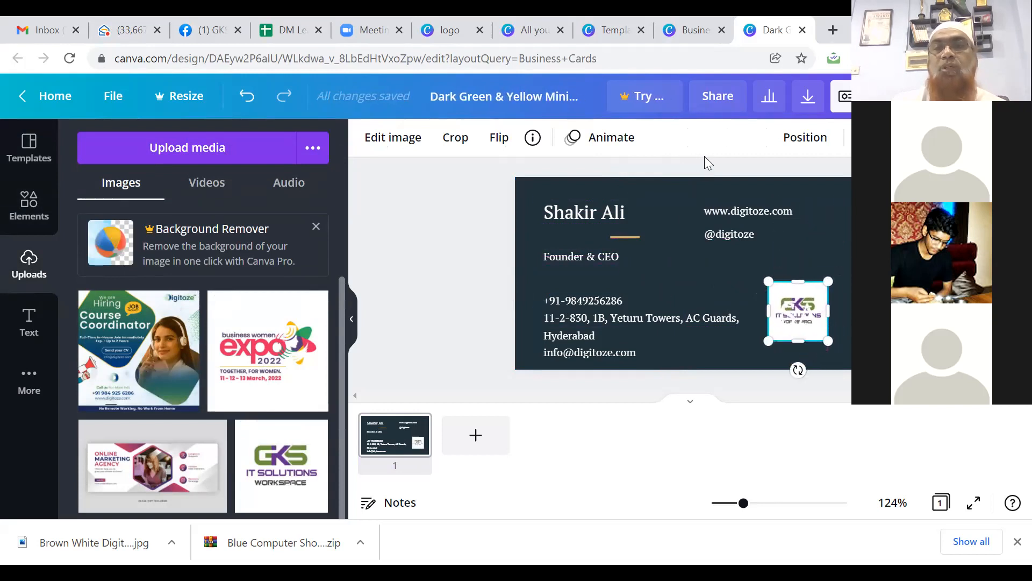
click(845, 257)
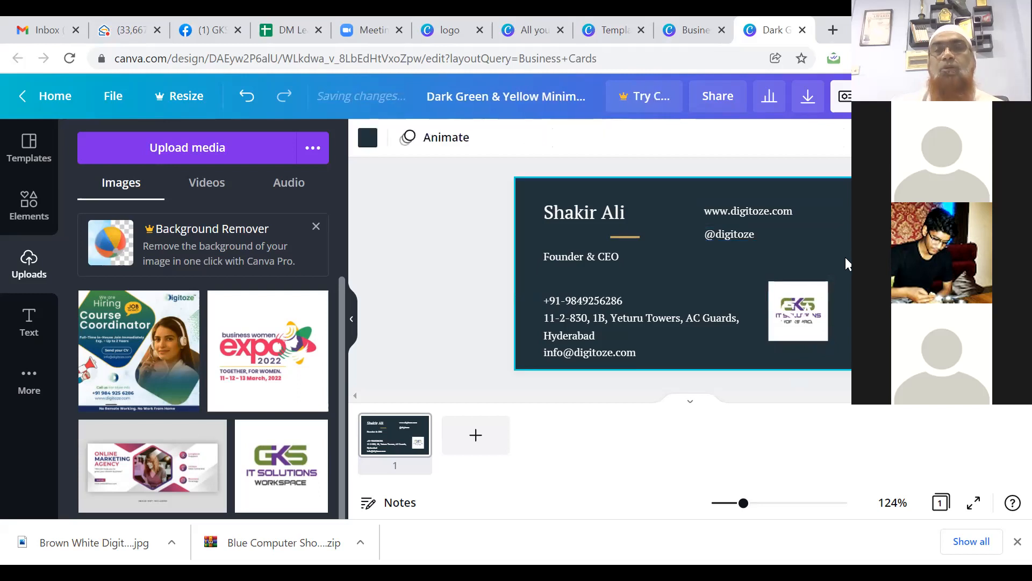
Step: Delete the stray text box sitting over the GKS logo
click(798, 300)
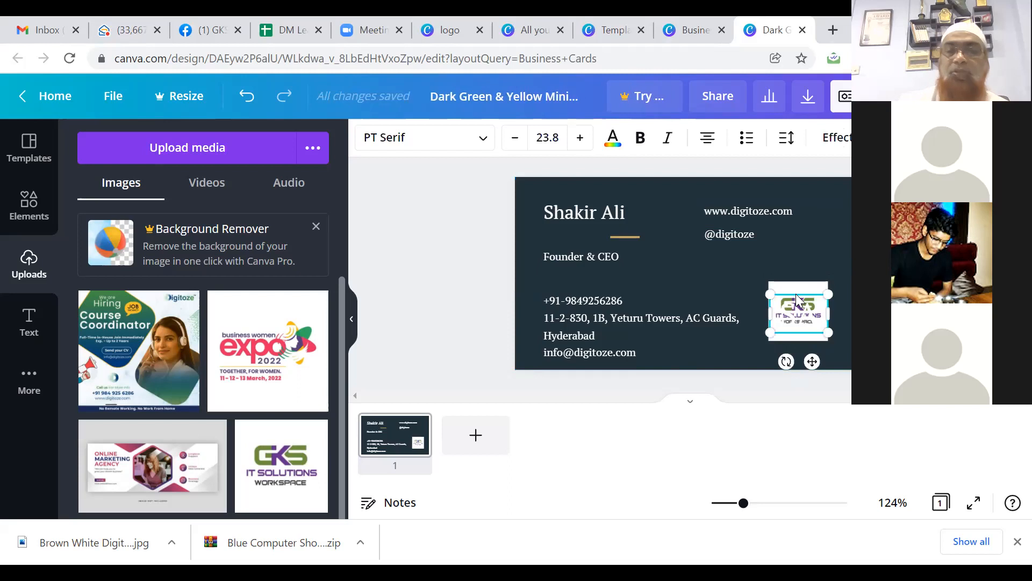
key(Delete)
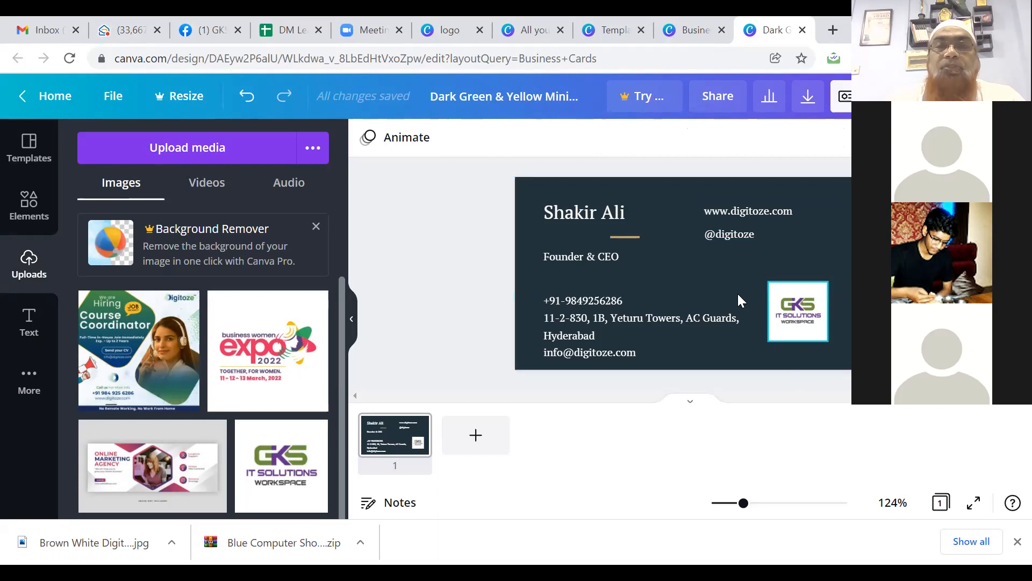
click(697, 250)
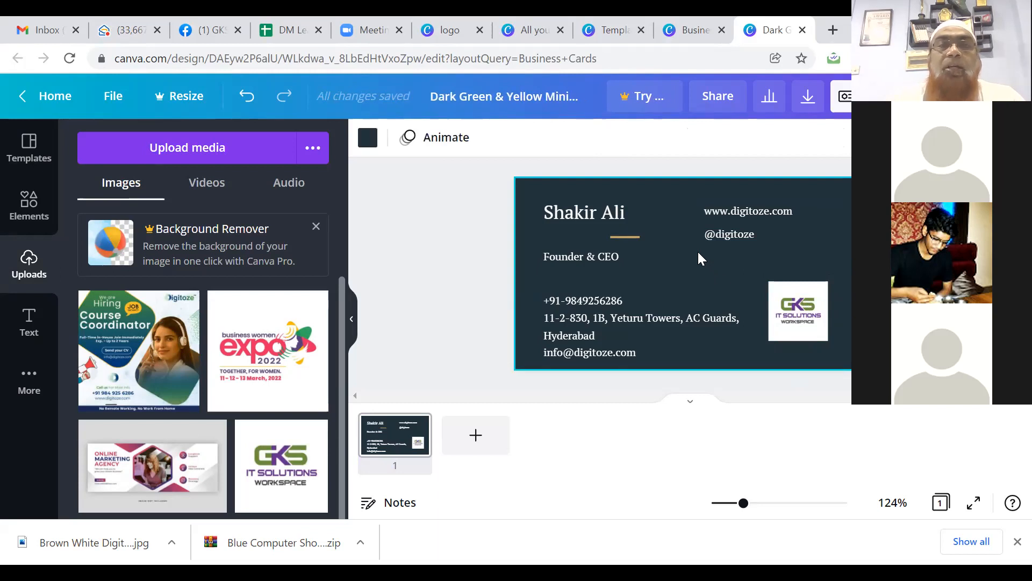
Step: Try tan, purple, green, cobalt blue and orange backgrounds, then settle on teal
click(368, 137)
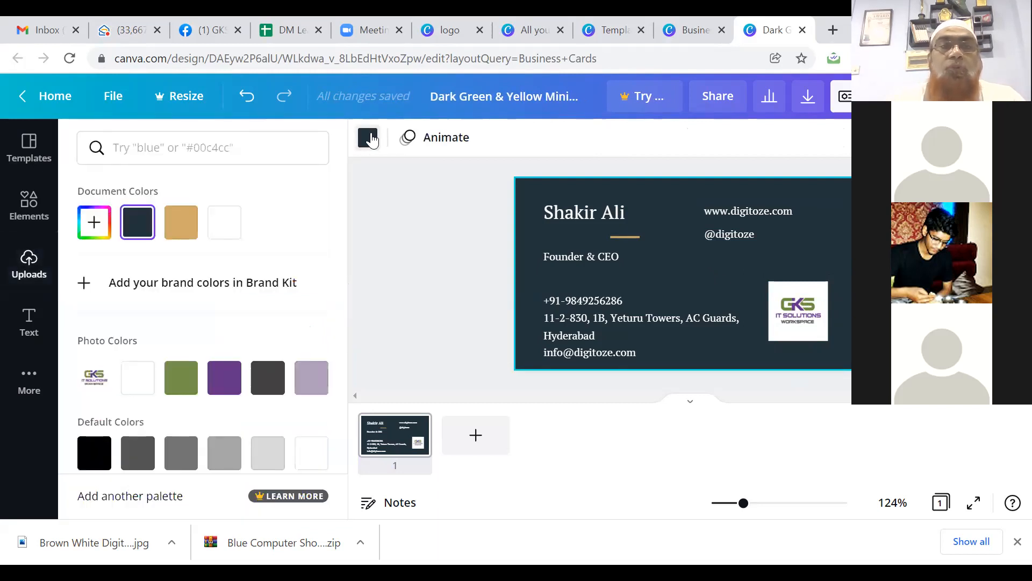
click(184, 226)
click(226, 379)
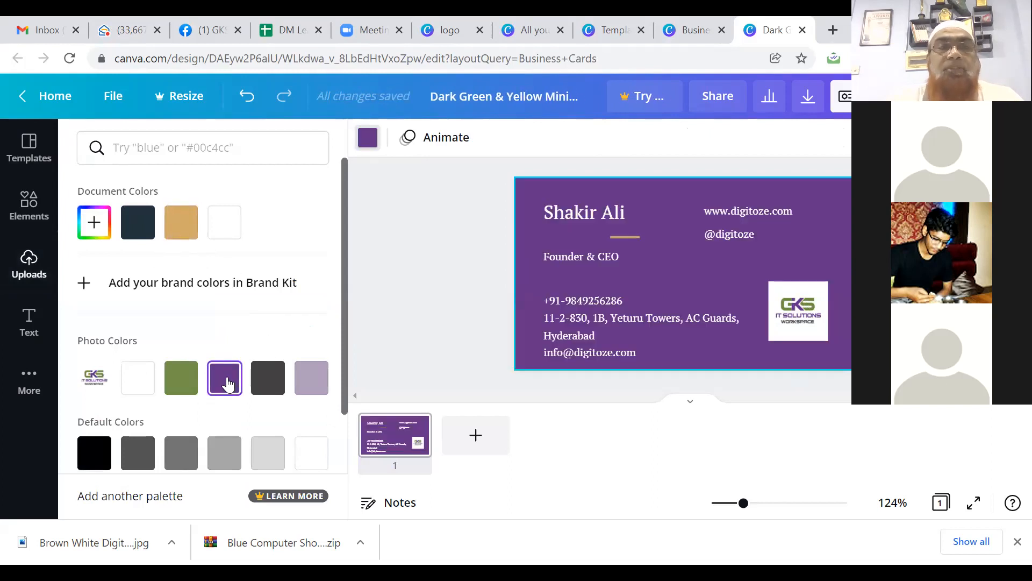
click(181, 379)
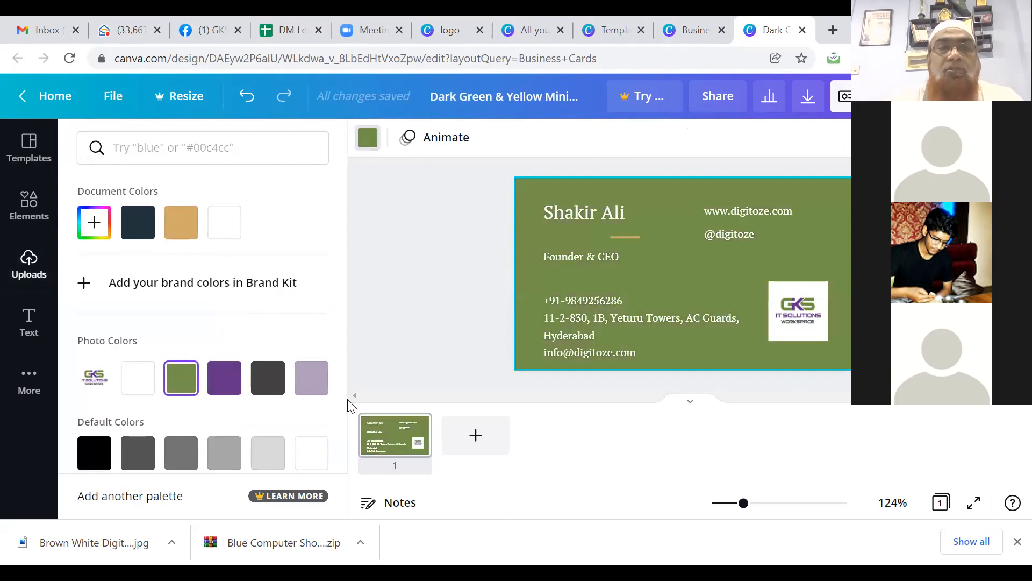
scroll(344, 433, down, 1)
scroll(340, 438, down, 4)
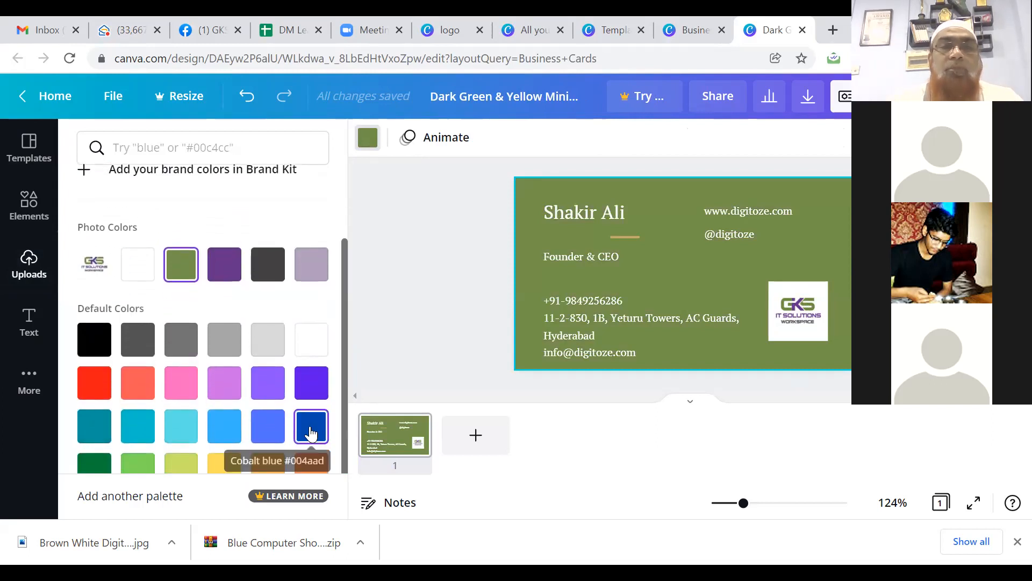
click(311, 434)
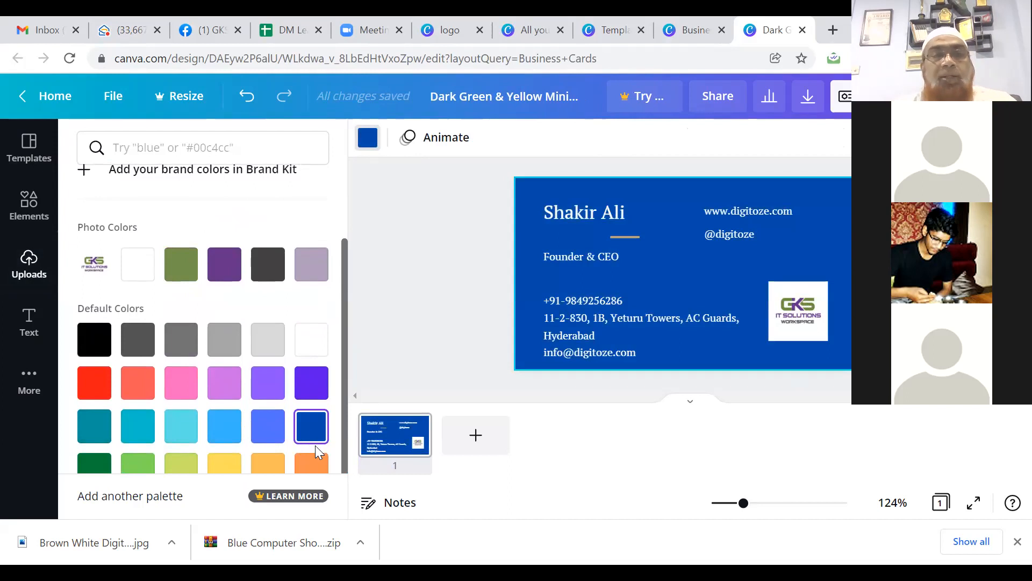
click(311, 463)
click(317, 438)
click(91, 430)
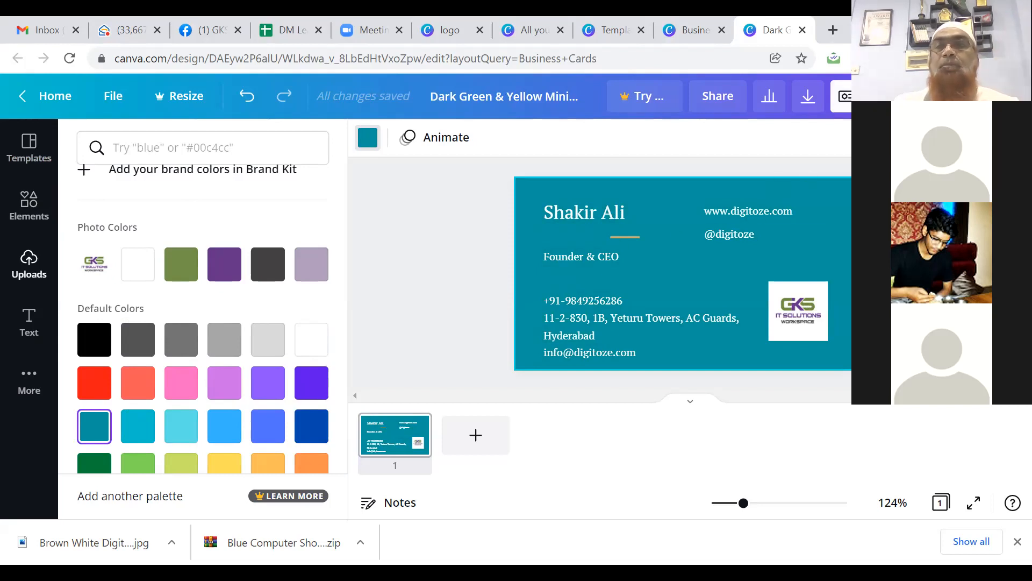
click(892, 96)
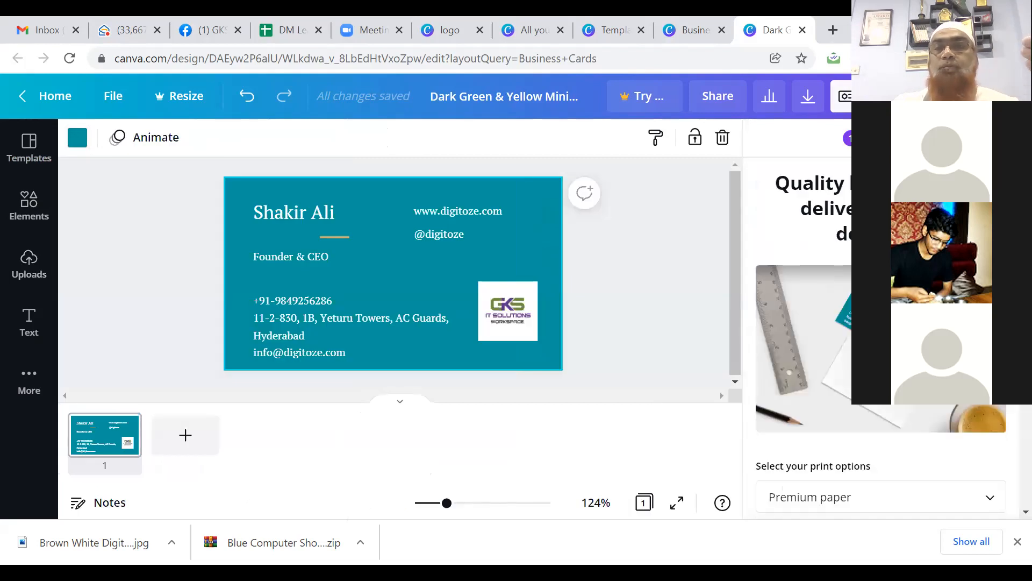
Step: Close the print panel, download the card with file type JPG, and return home
click(1011, 137)
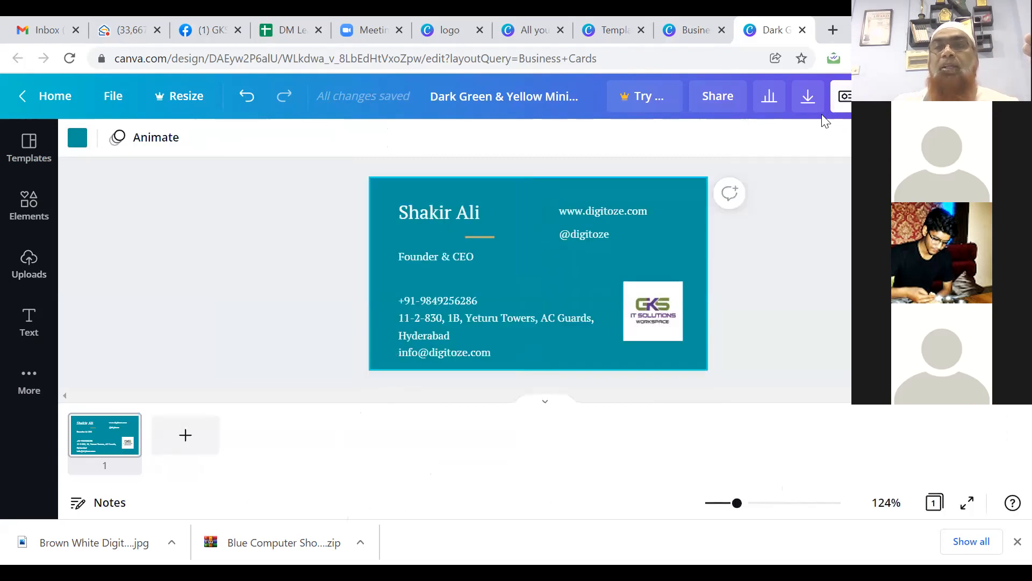
click(809, 98)
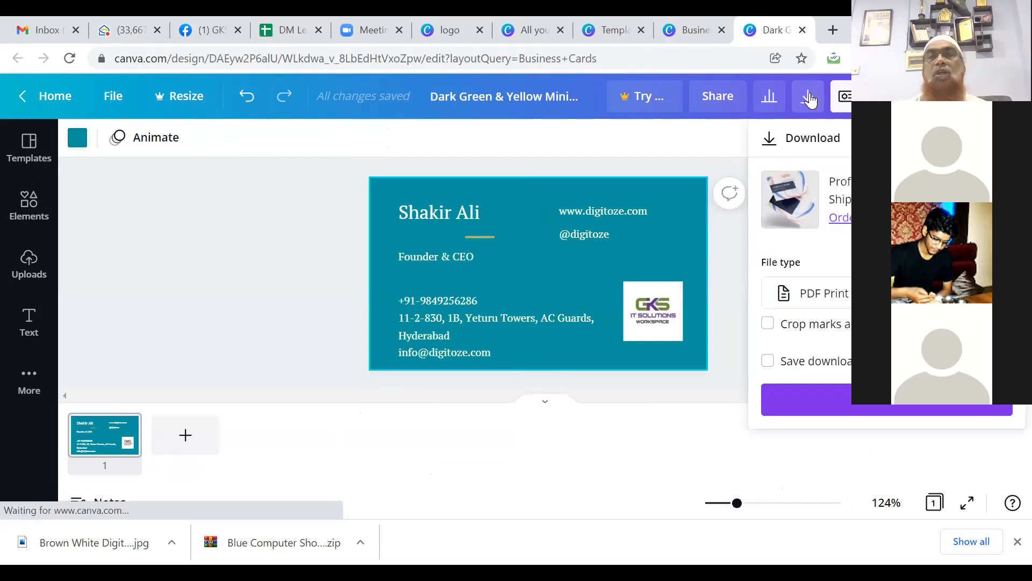
click(813, 299)
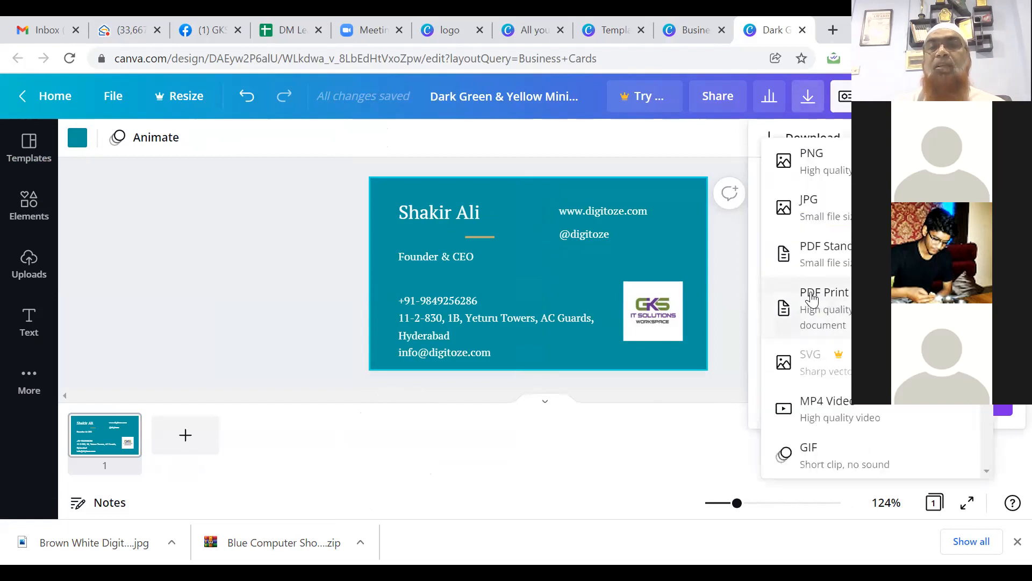
click(820, 215)
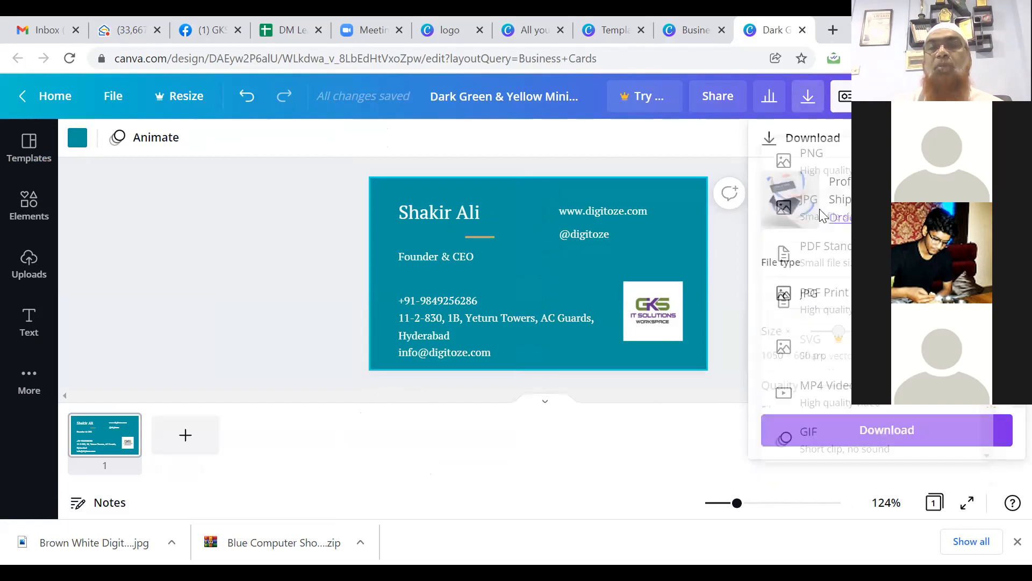
click(880, 439)
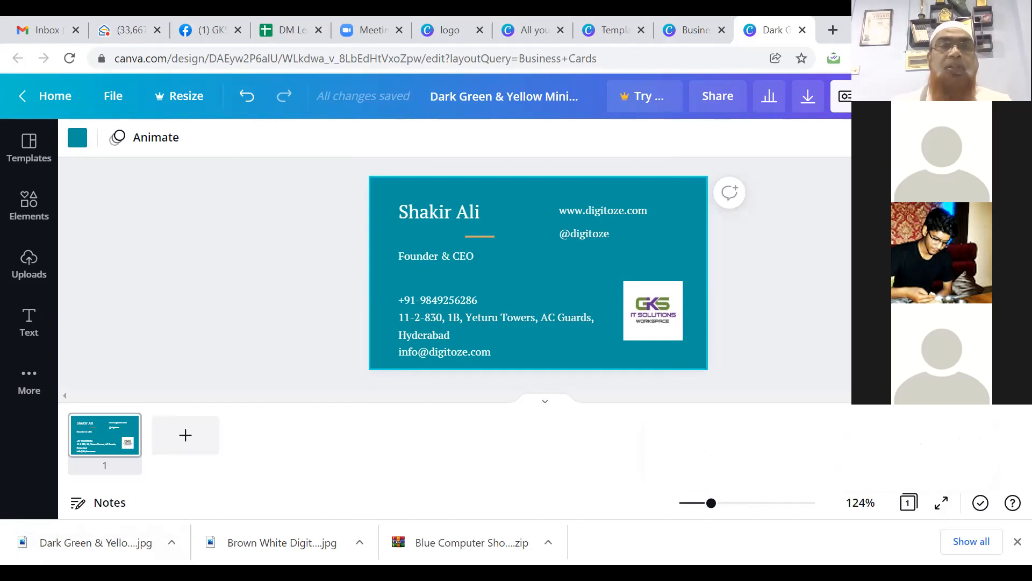
click(59, 100)
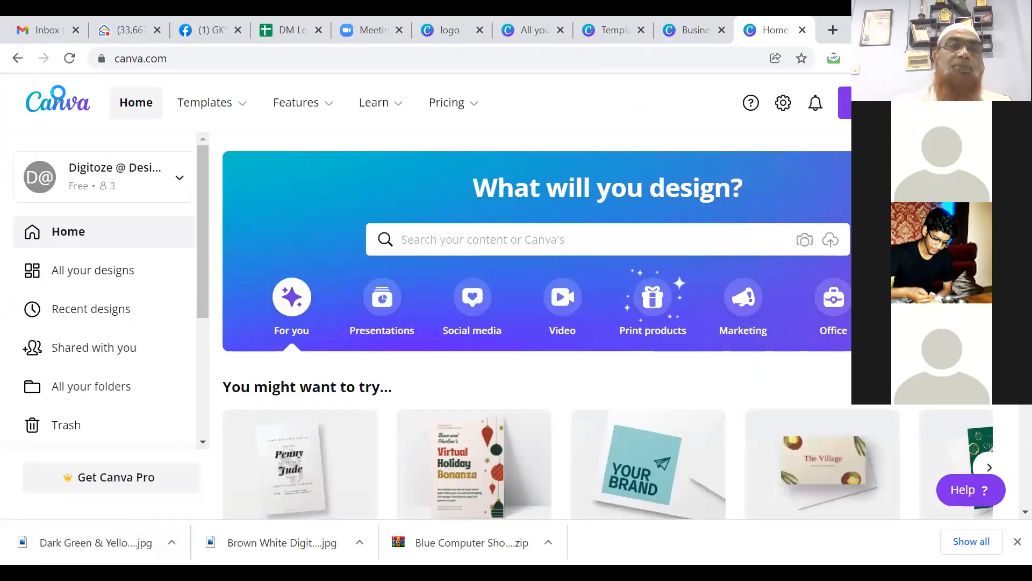
Step: Open Templates > Social Media > Facebook Covers and scroll through the cover designs
mouse_move(229, 111)
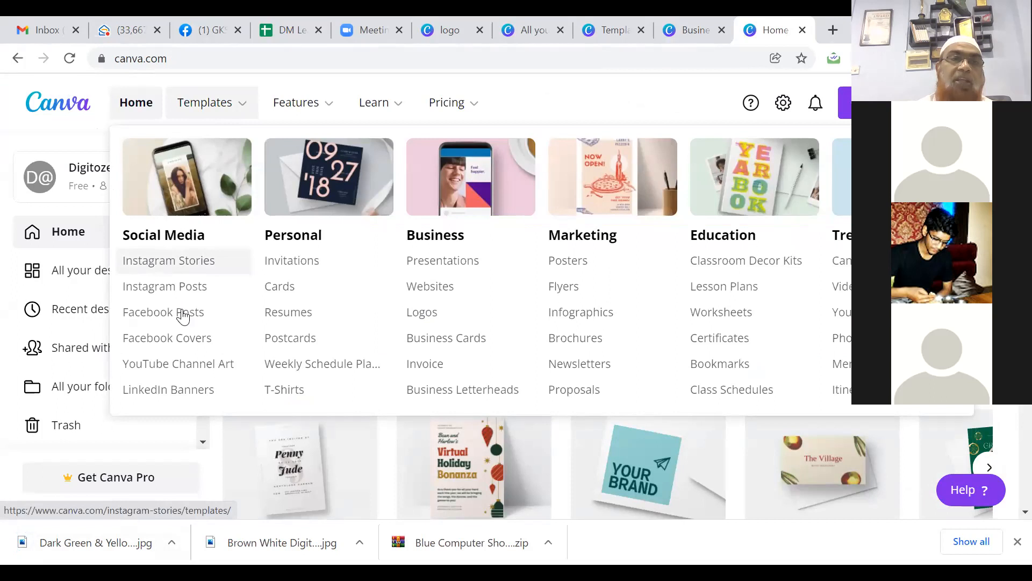
click(186, 338)
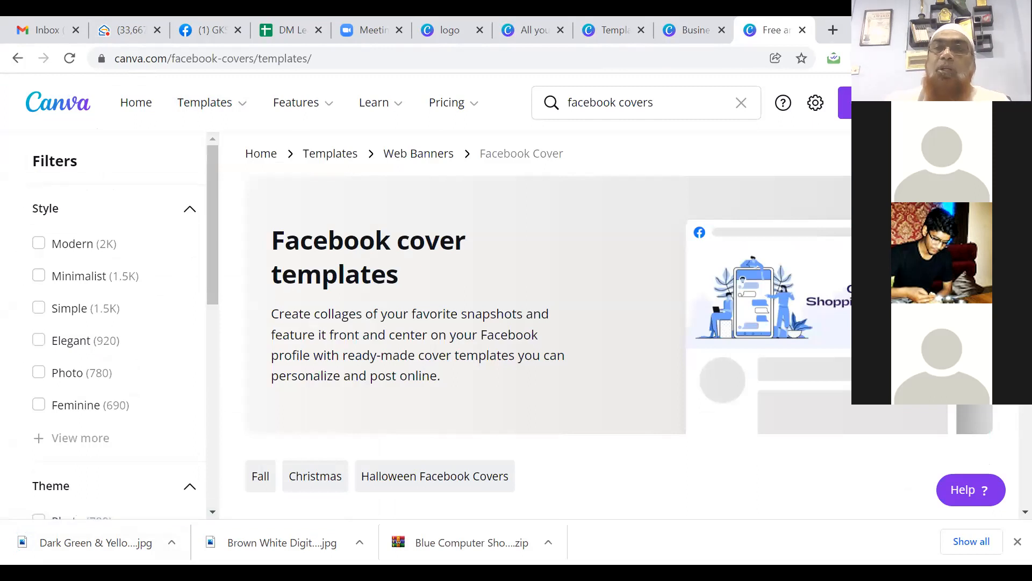
scroll(543, 325, down, 8)
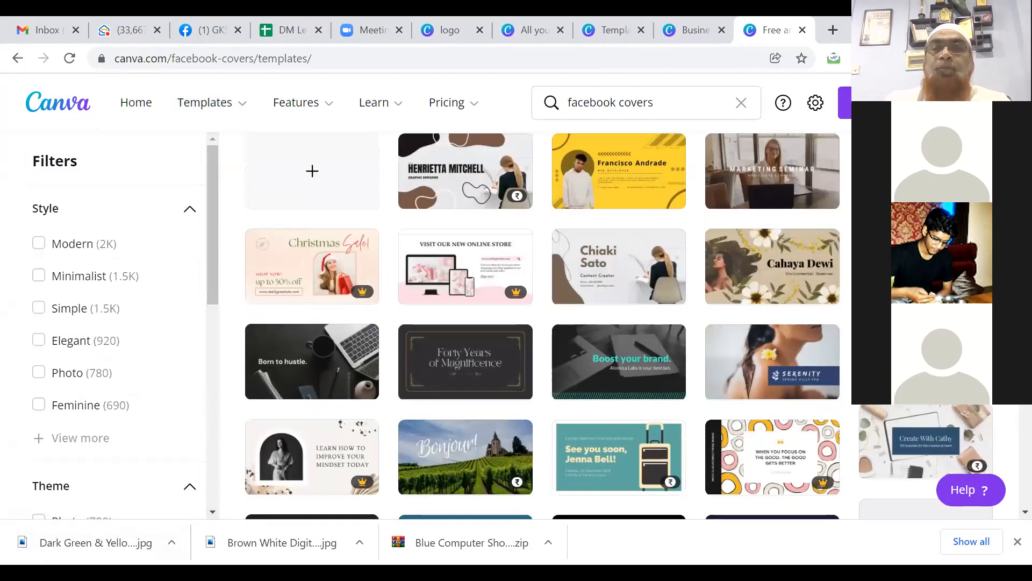
scroll(712, 118, down, 6)
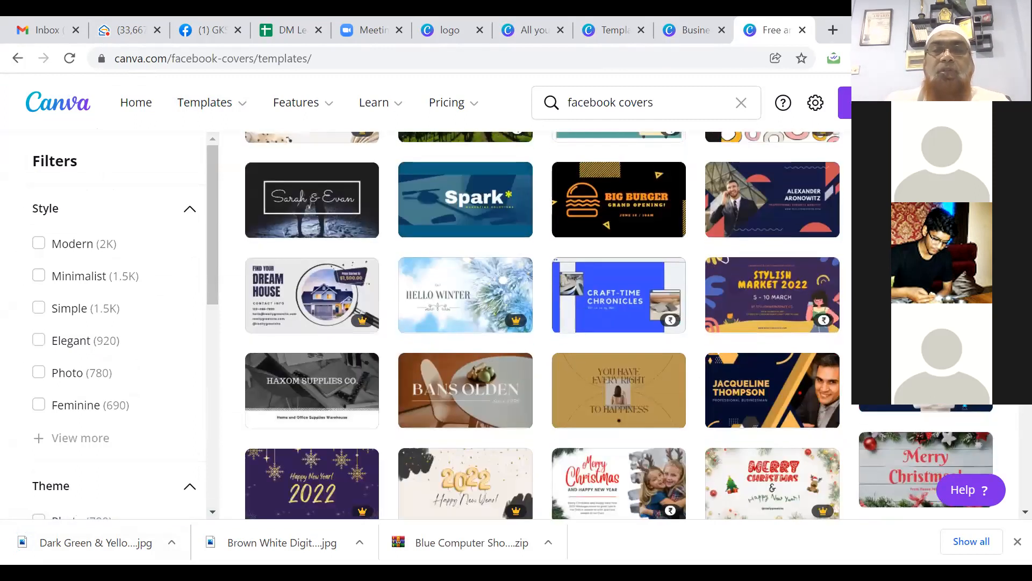
scroll(712, 118, down, 10)
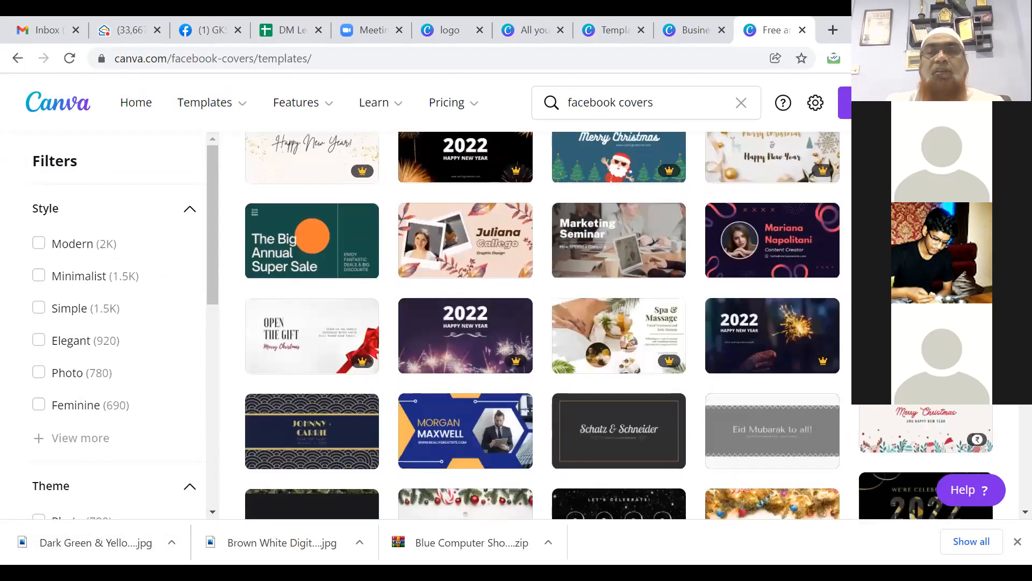
scroll(1010, 448, down, 9)
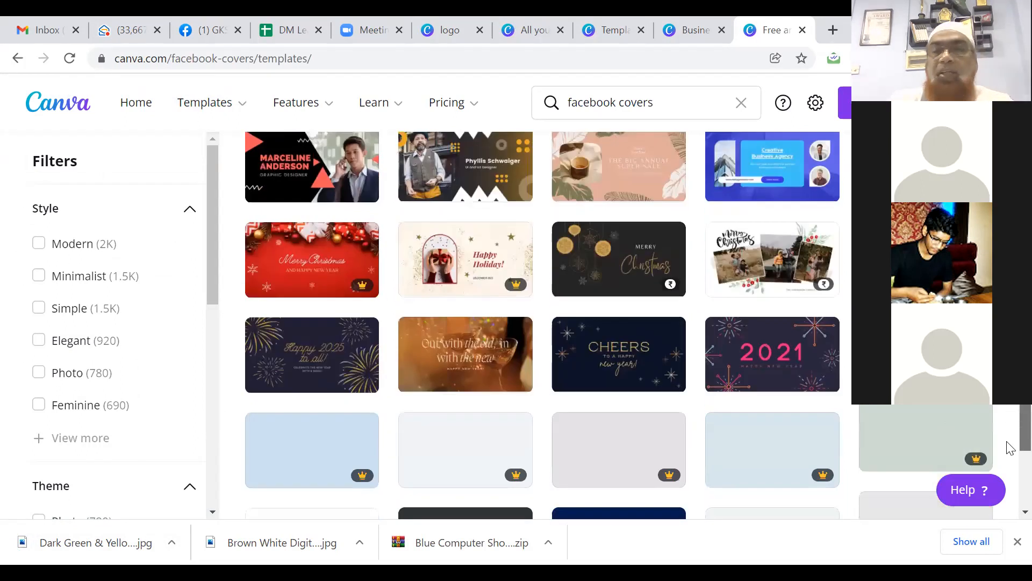
scroll(1010, 448, down, 4)
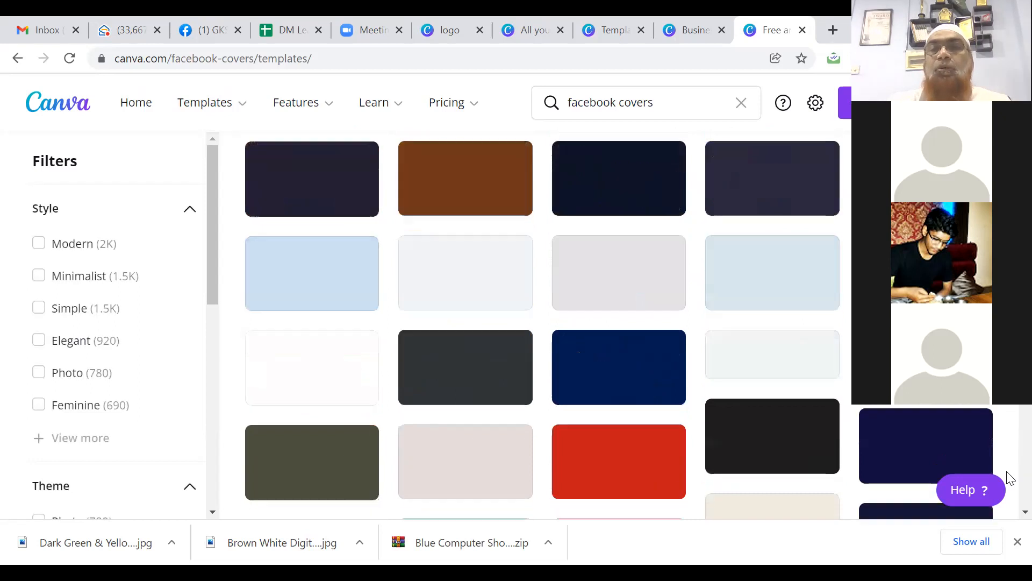
scroll(1010, 478, up, 20)
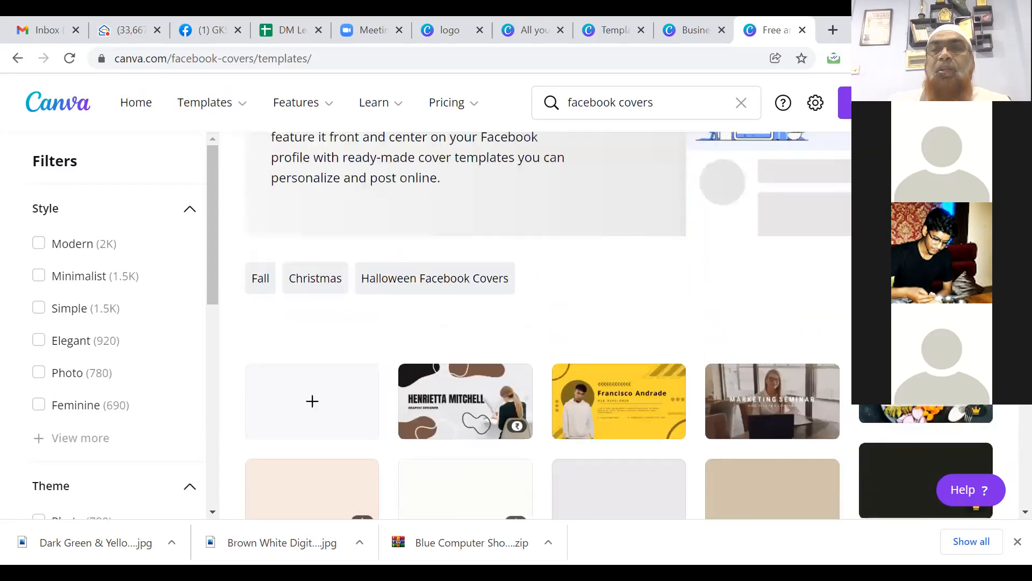
scroll(524, 451, up, 1)
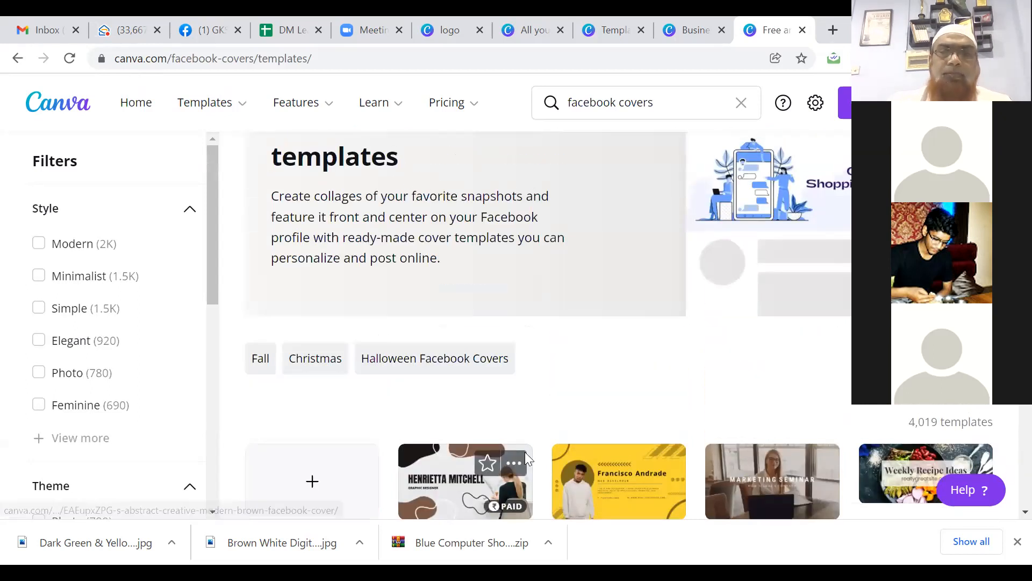
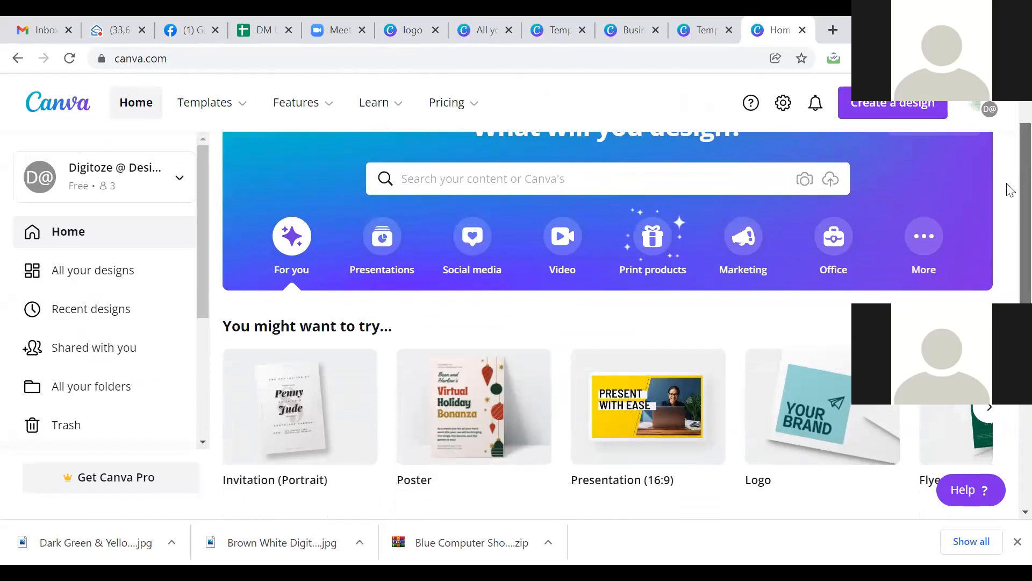
Step: Show the Templates mega-menu with categories like Social Media, Personal, Business and Marketing
mouse_move(241, 110)
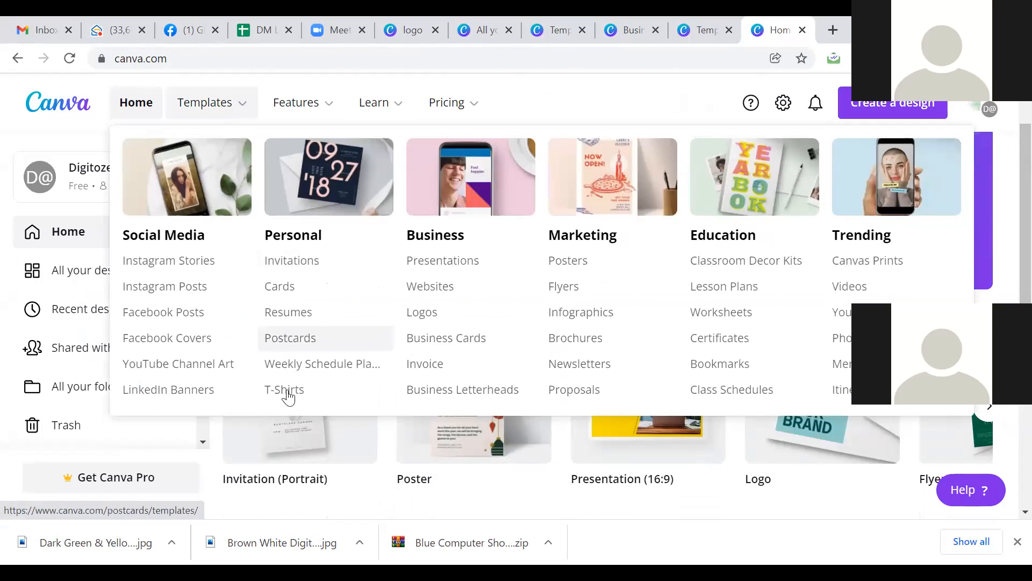
Step: Open the Resumes template gallery, scroll through the resume designs, then return to the top
click(279, 318)
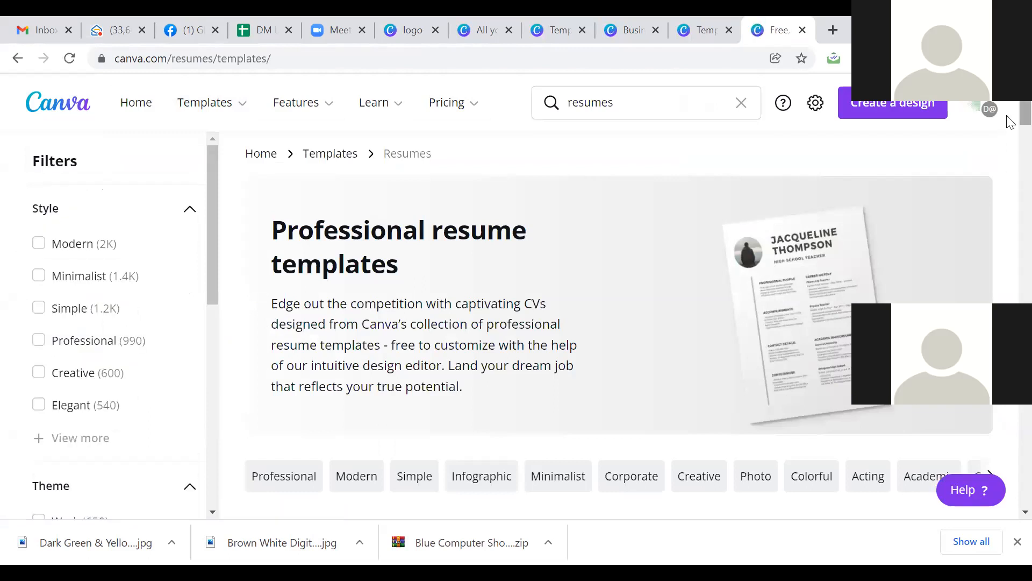
scroll(1009, 151, down, 10)
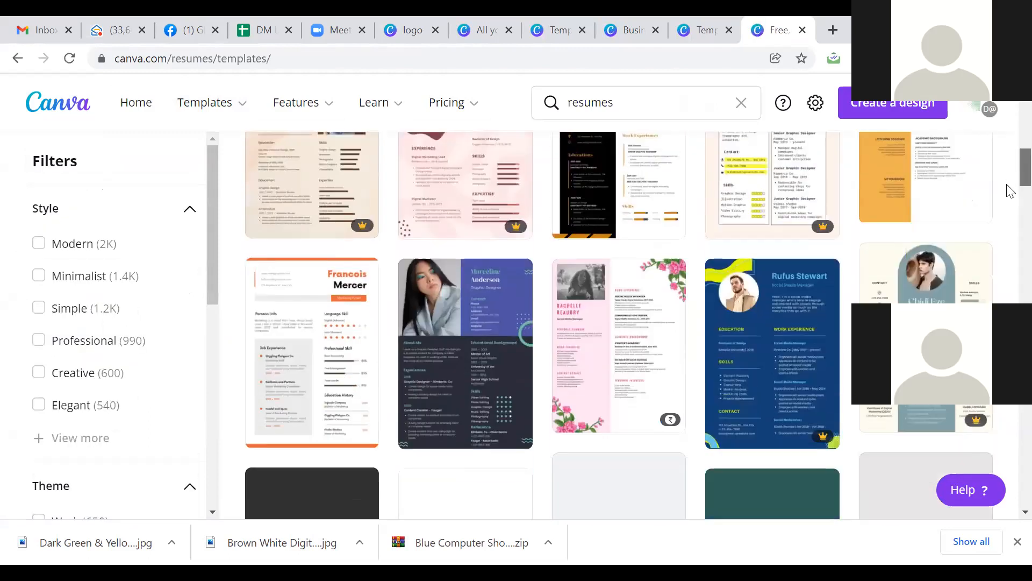
scroll(1010, 204, down, 5)
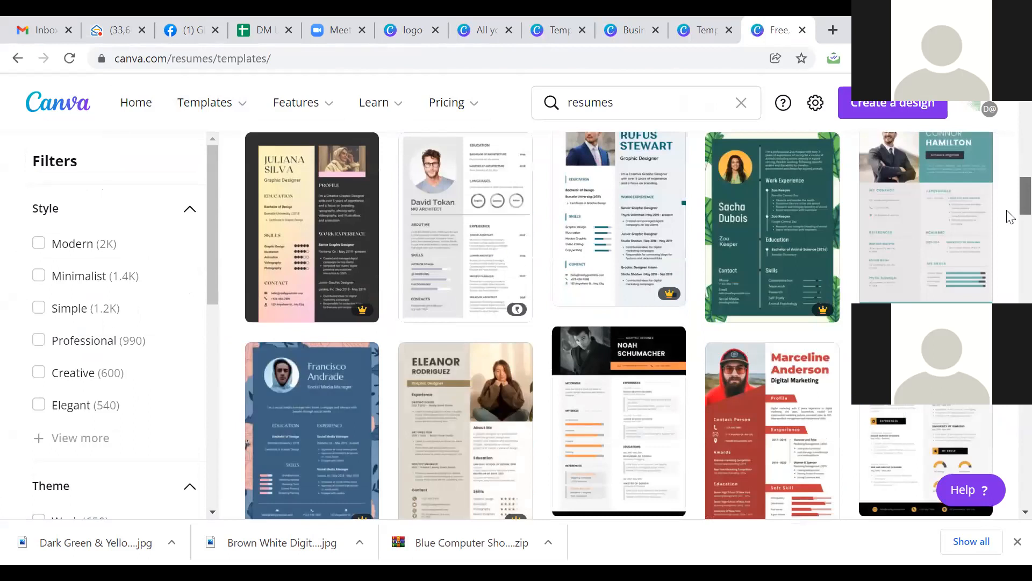
scroll(1009, 217, down, 10)
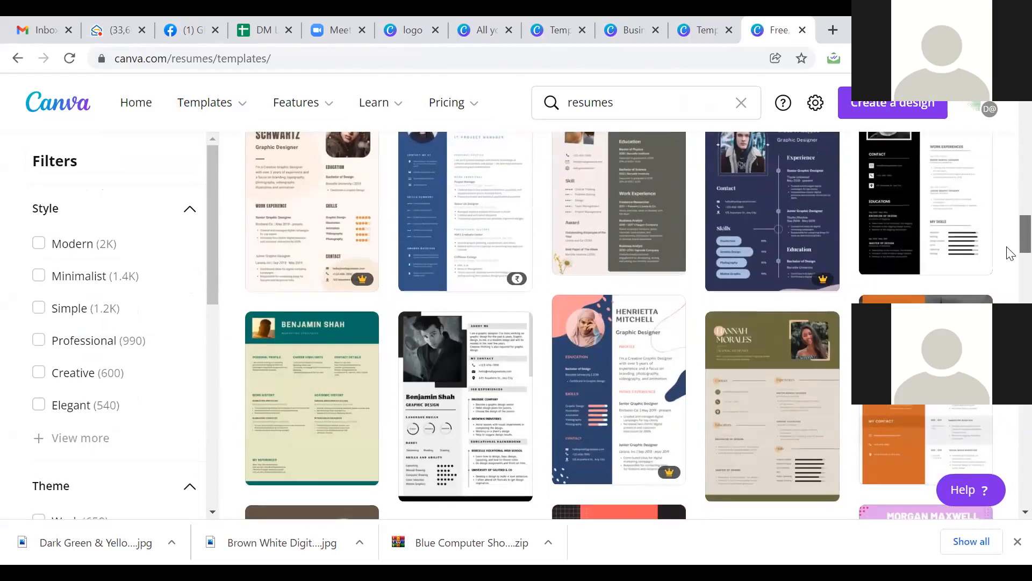
scroll(1010, 253, down, 5)
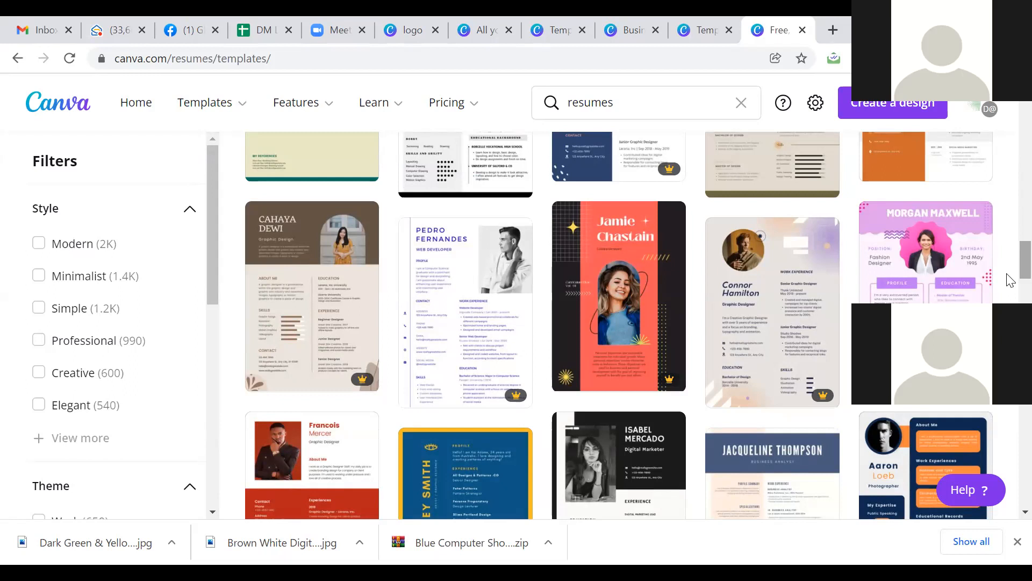
drag(1010, 269, 1009, 126)
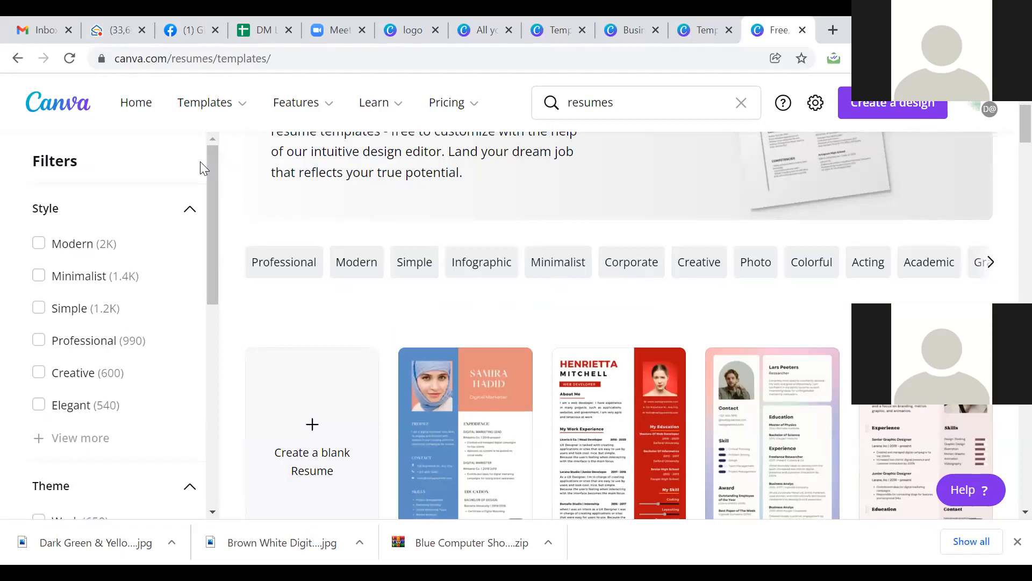
Step: View the Discover Templates overview page, then go back home via the Canva logo
mouse_move(204, 106)
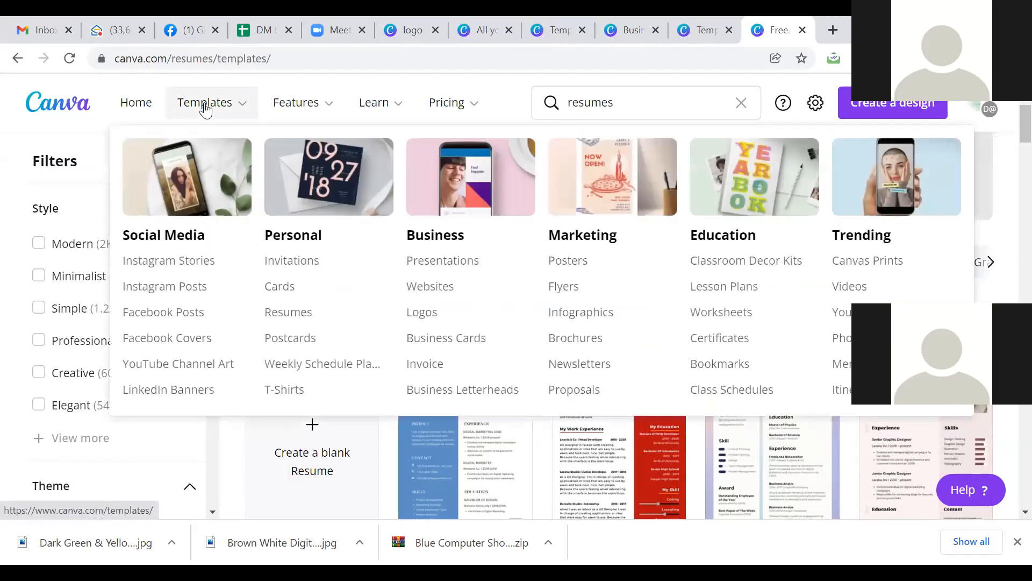
click(205, 108)
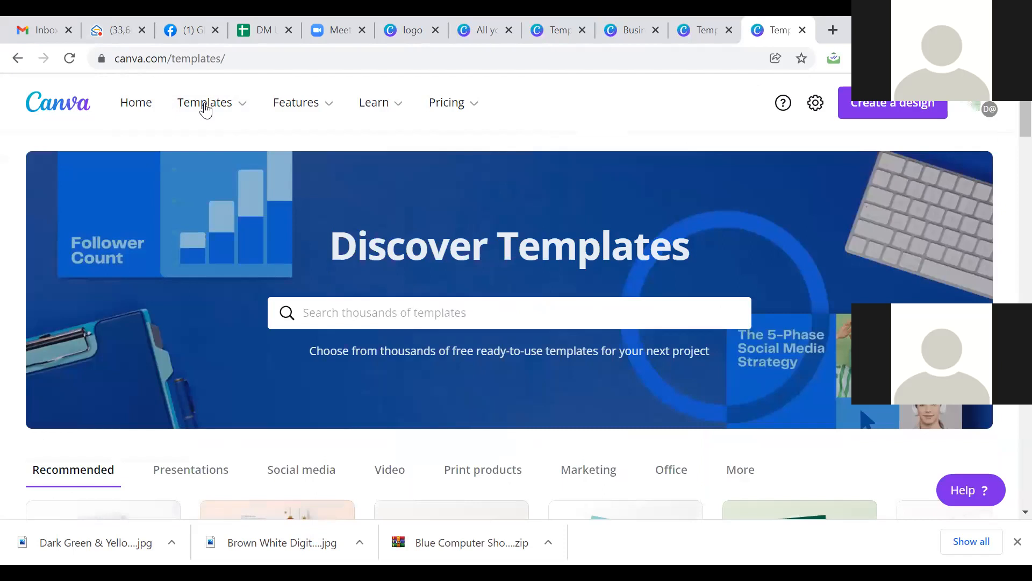
mouse_move(206, 109)
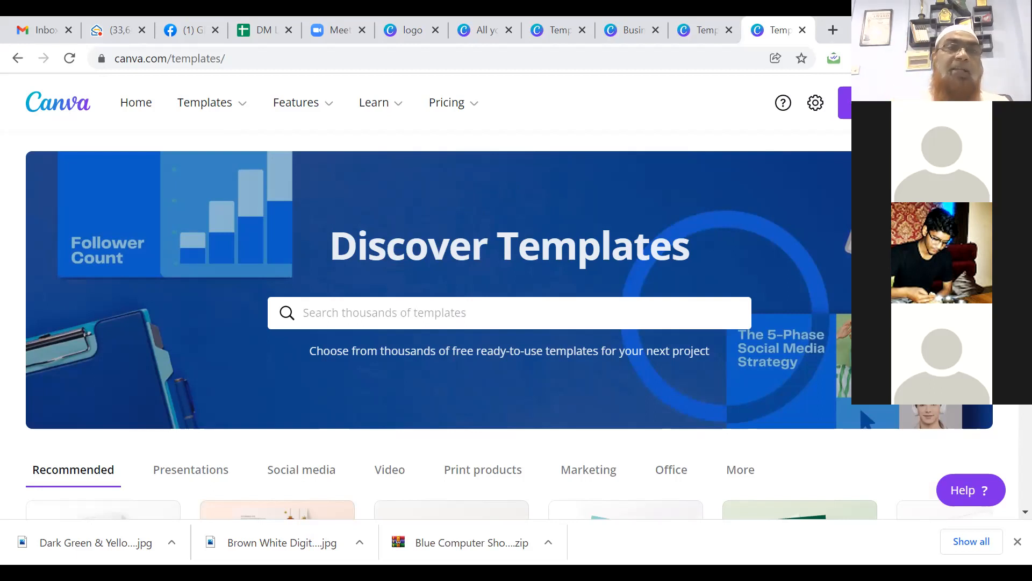
click(70, 109)
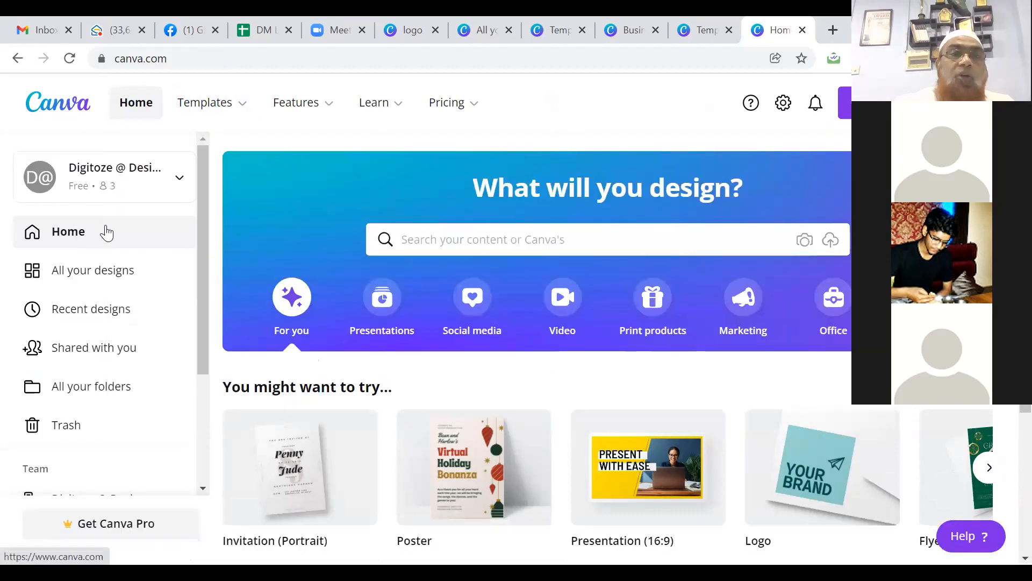
Step: Search the home page for 'logo' and create a blank Logo design
click(483, 238)
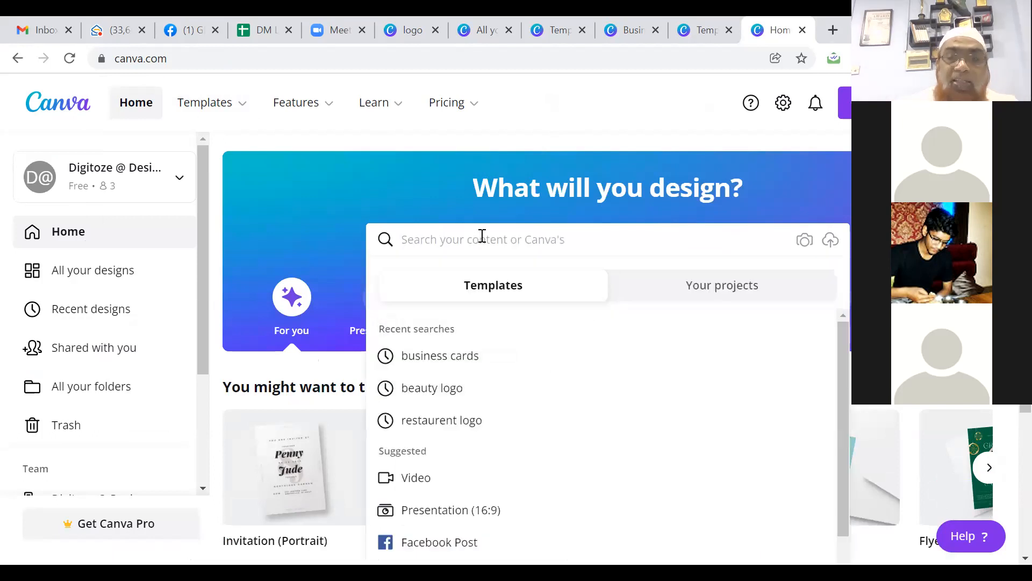
text(logo)
key(Return)
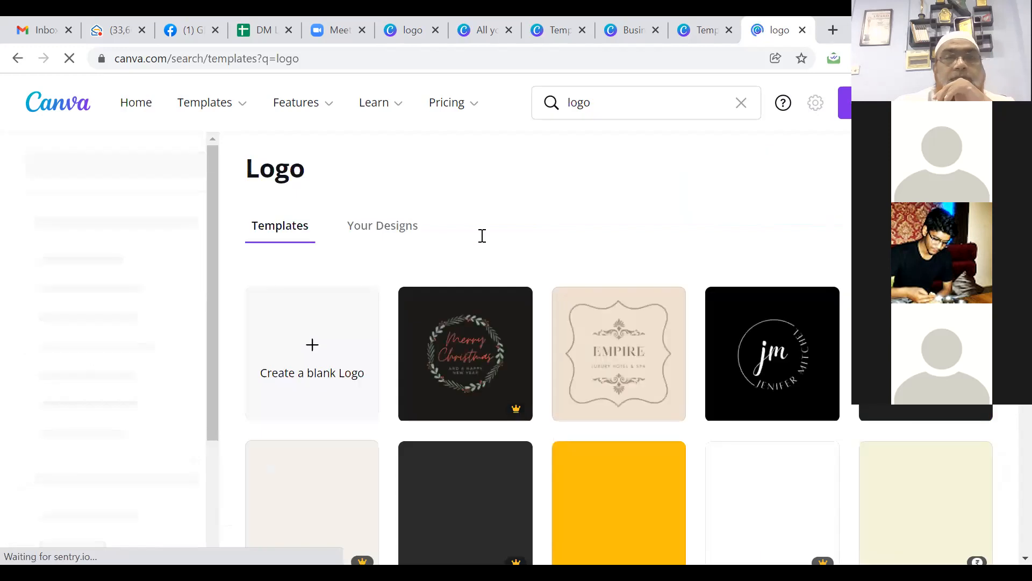
click(318, 356)
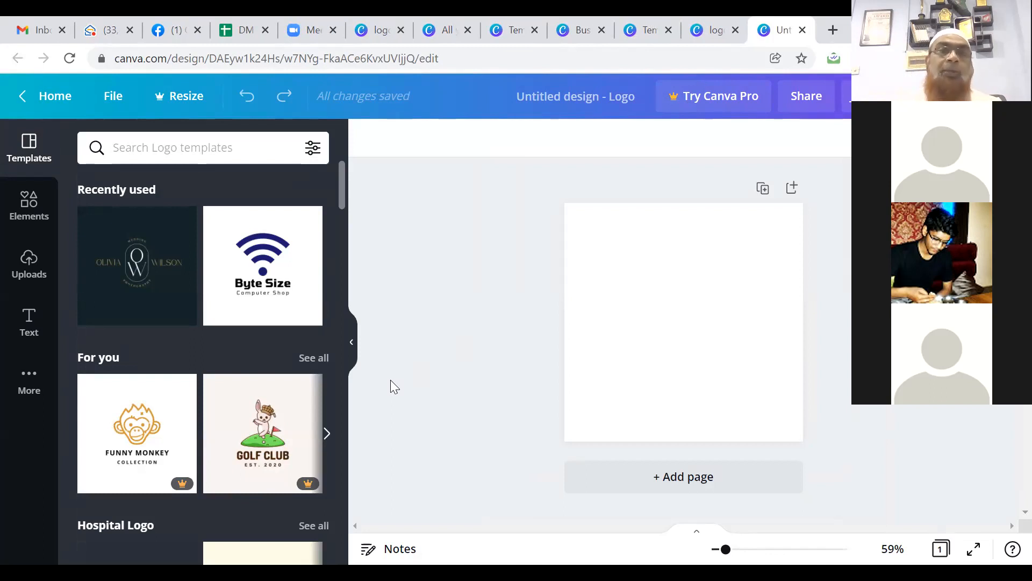
Step: Search the editor's templates for 'Invitation' and scroll through the invitation results
click(153, 149)
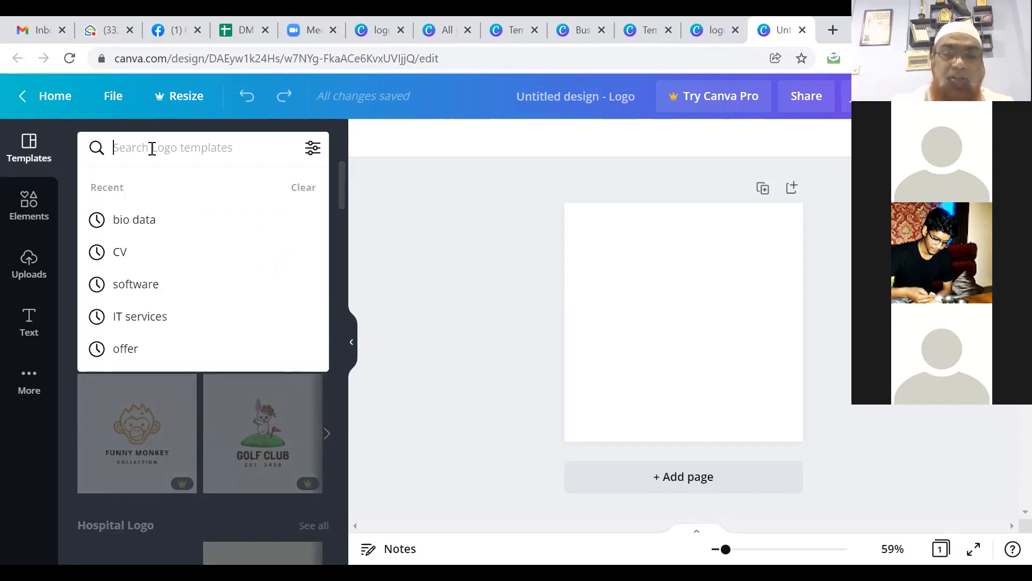
text(Invitation)
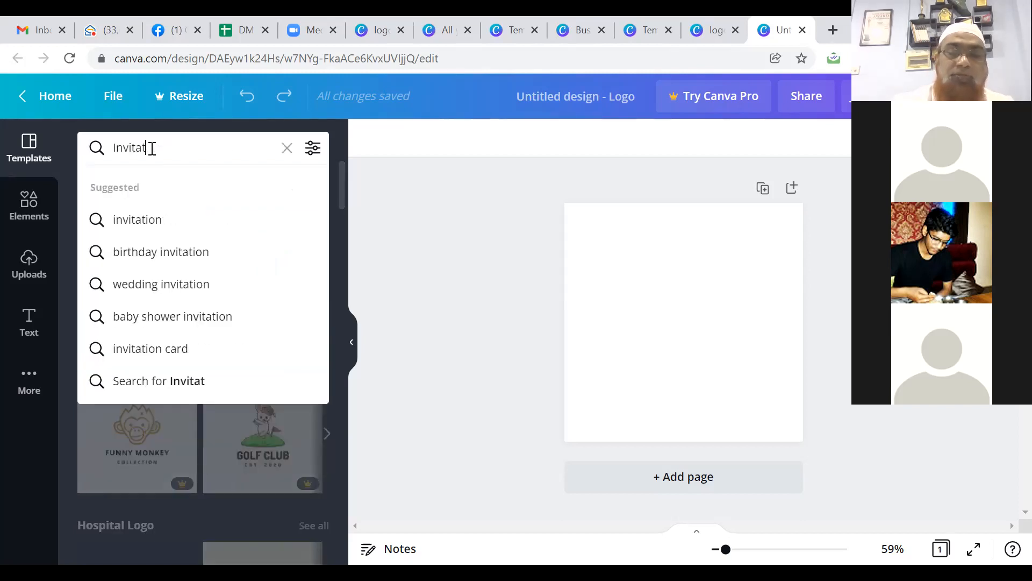
click(134, 221)
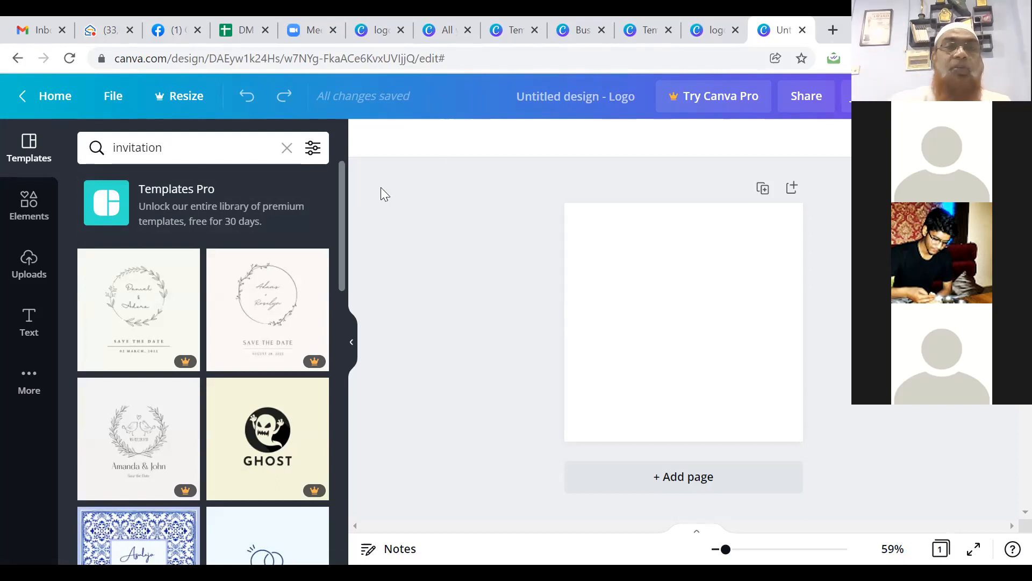
drag(344, 204, 336, 169)
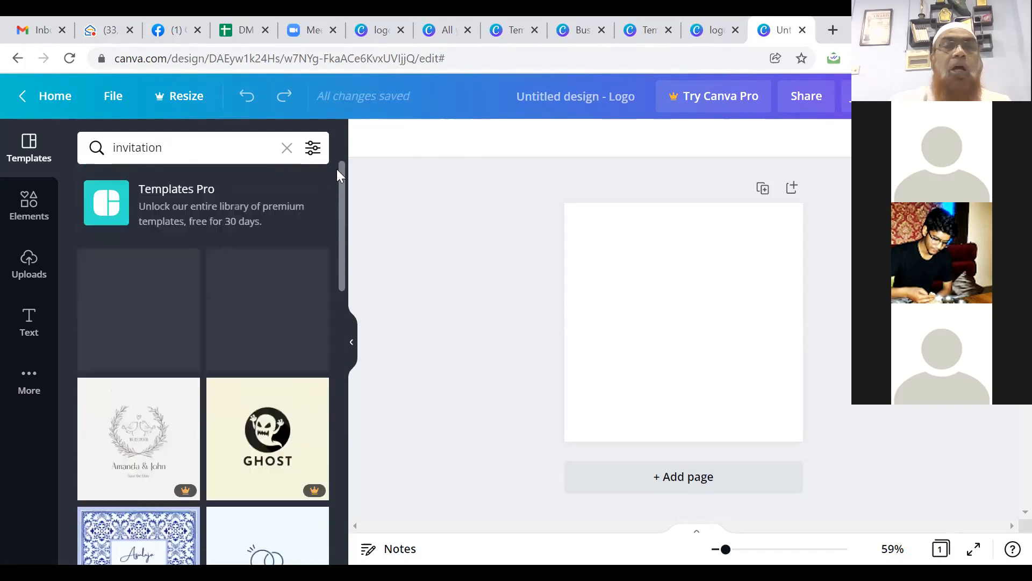
Step: Return home and open All your designs, with the blank Unnamed Design logo listed first
click(49, 98)
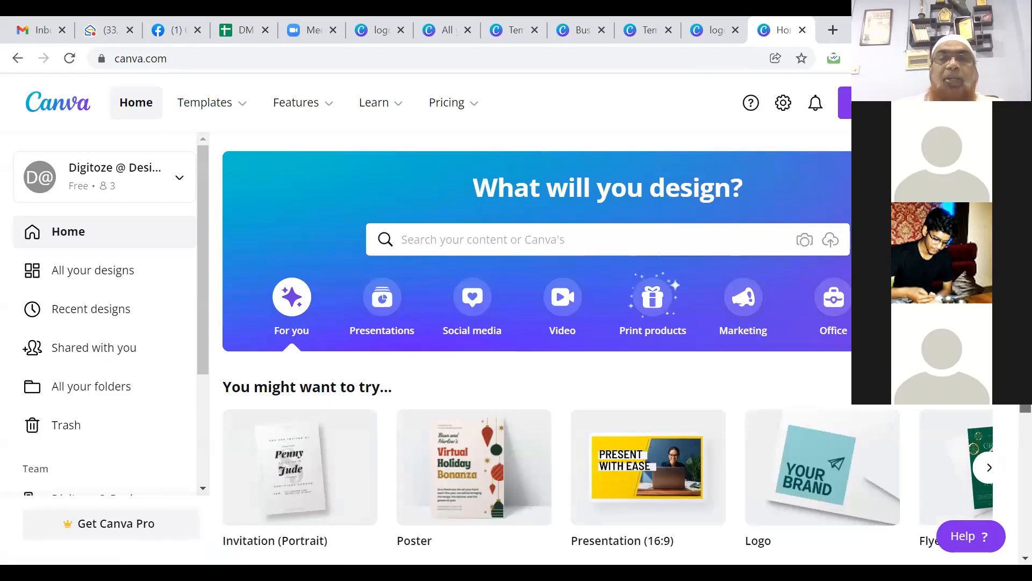
scroll(537, 345, down, 6)
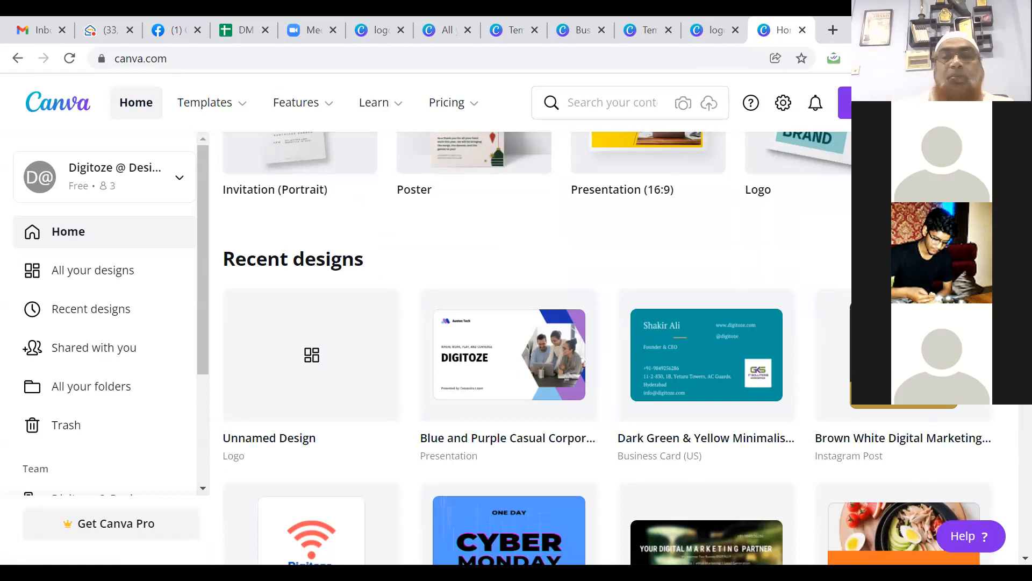
click(98, 274)
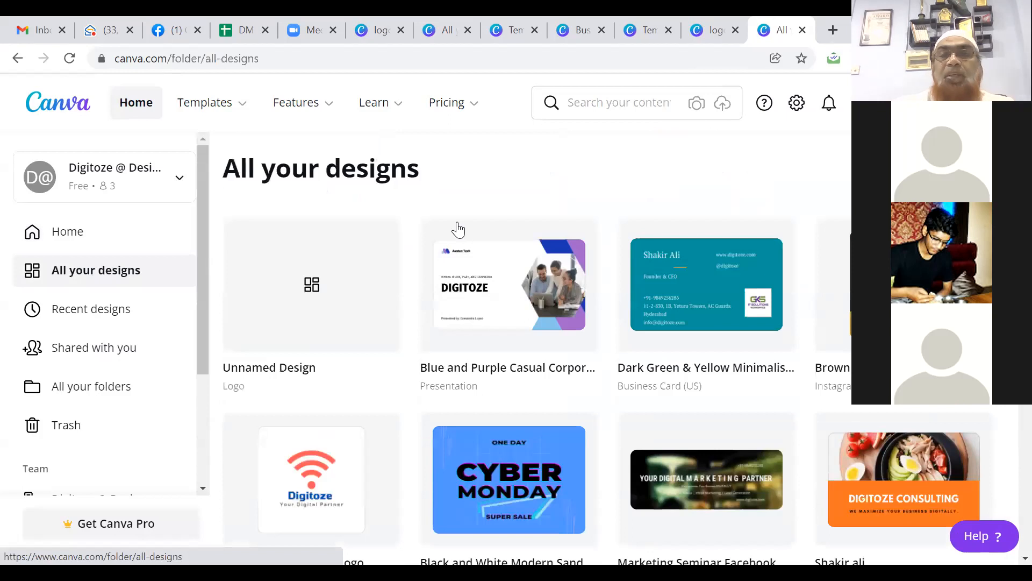
scroll(459, 228, down, 2)
scroll(607, 348, up, 1)
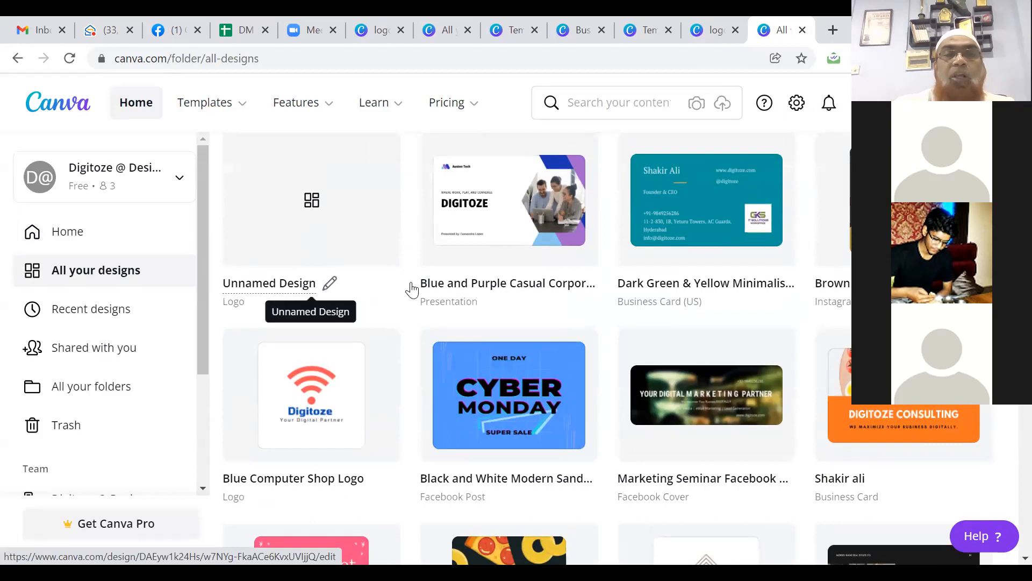
Step: Rename the Playbook Company Presentation design to 'Presentation'
drag(461, 285, 459, 286)
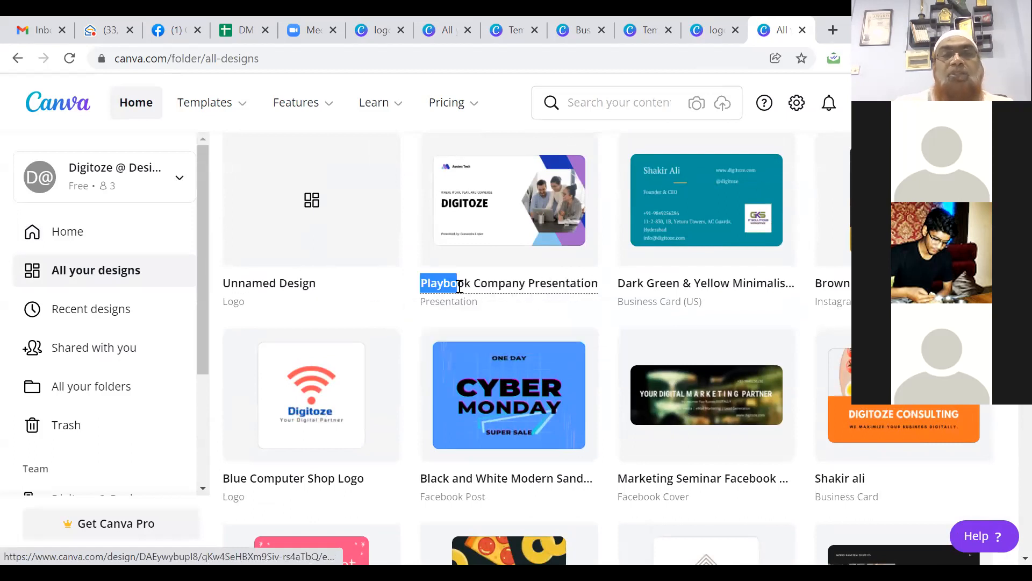
key(ctrl+a)
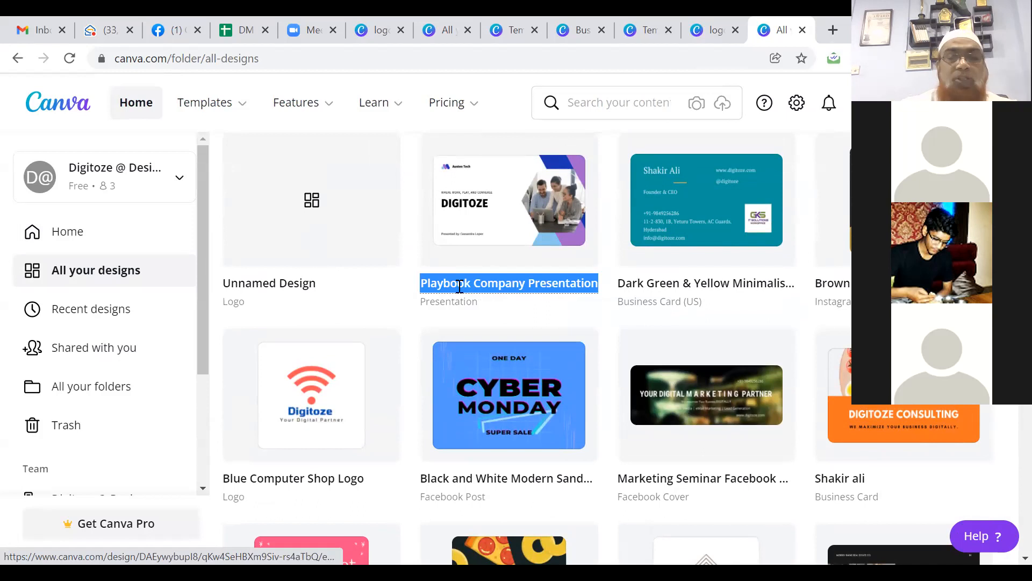
text(Present)
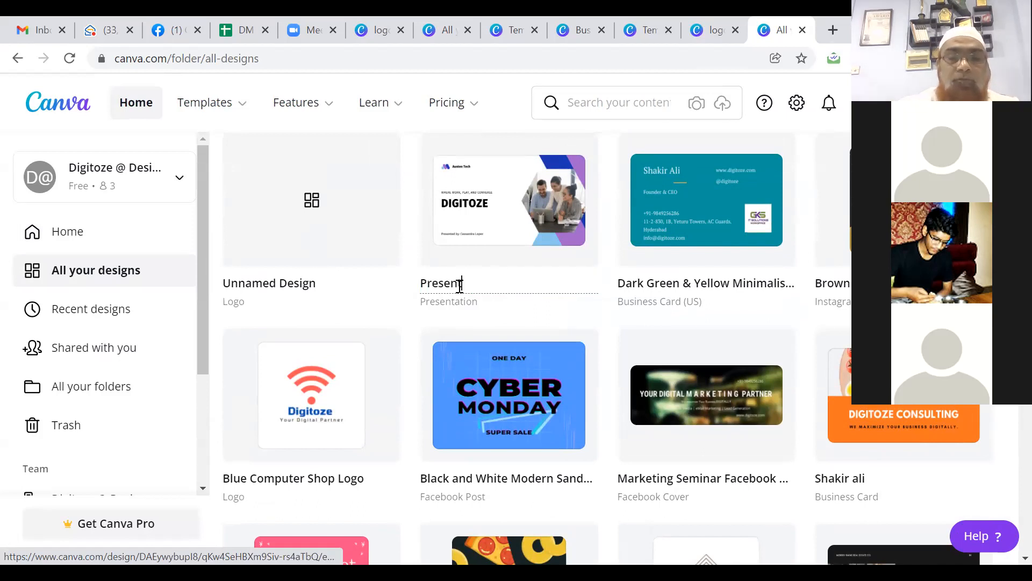
text(ation)
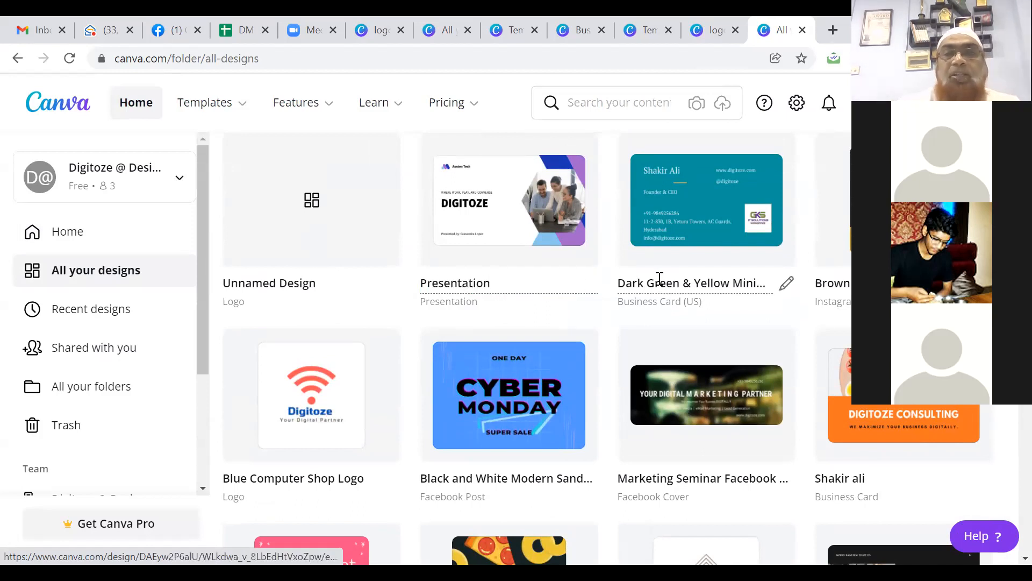
key(Return)
Step: Rename the green business card to the owner's name plus '-Business Cards', and the Instagram design to 'Flyer'
click(660, 285)
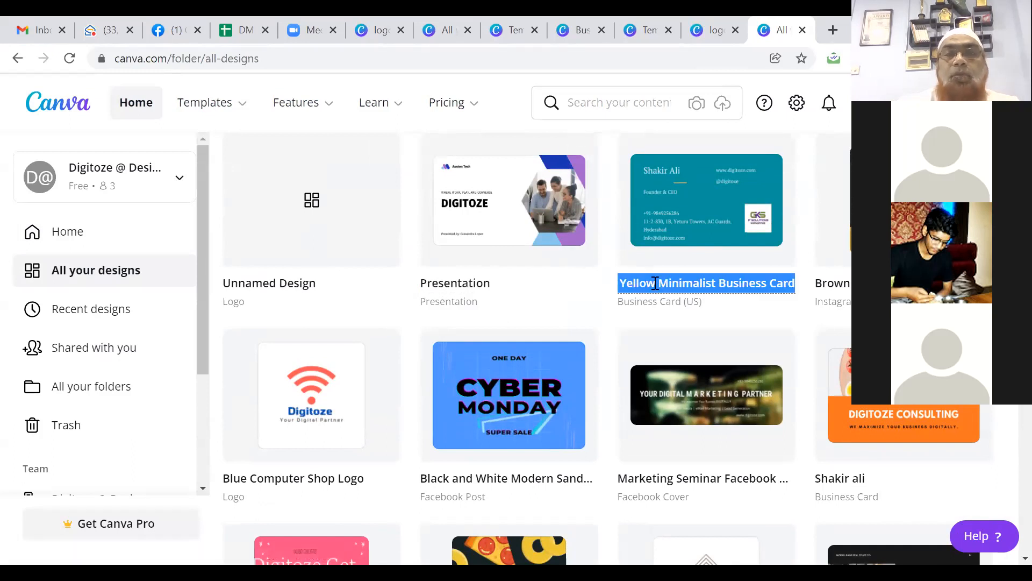
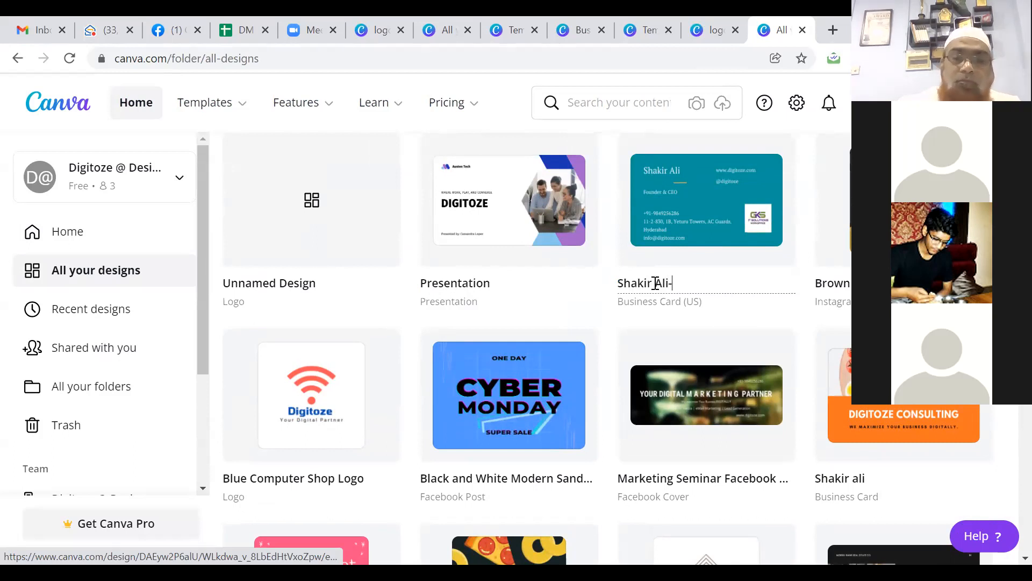
text(Business Cards)
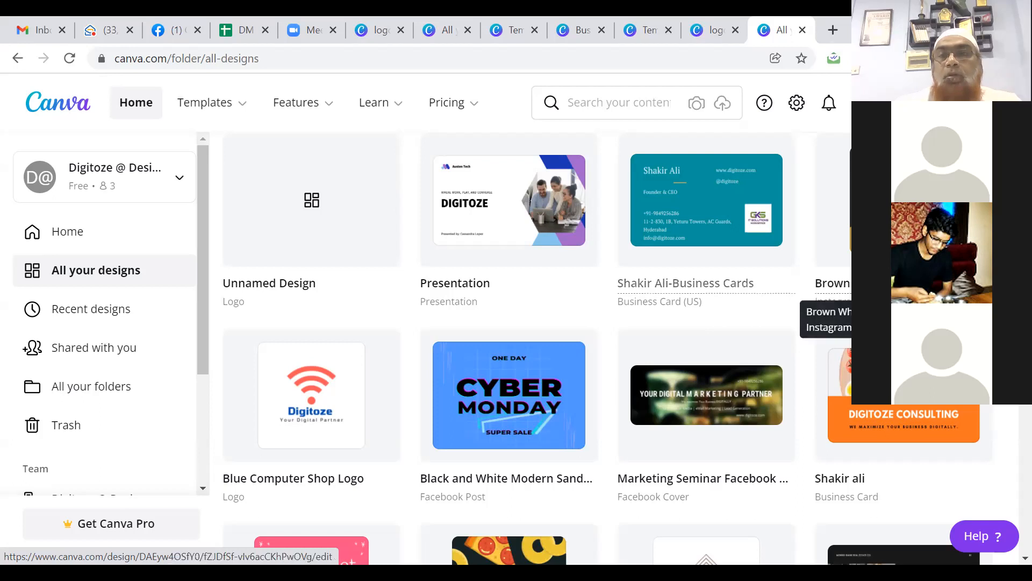
click(833, 283)
text(Flyer)
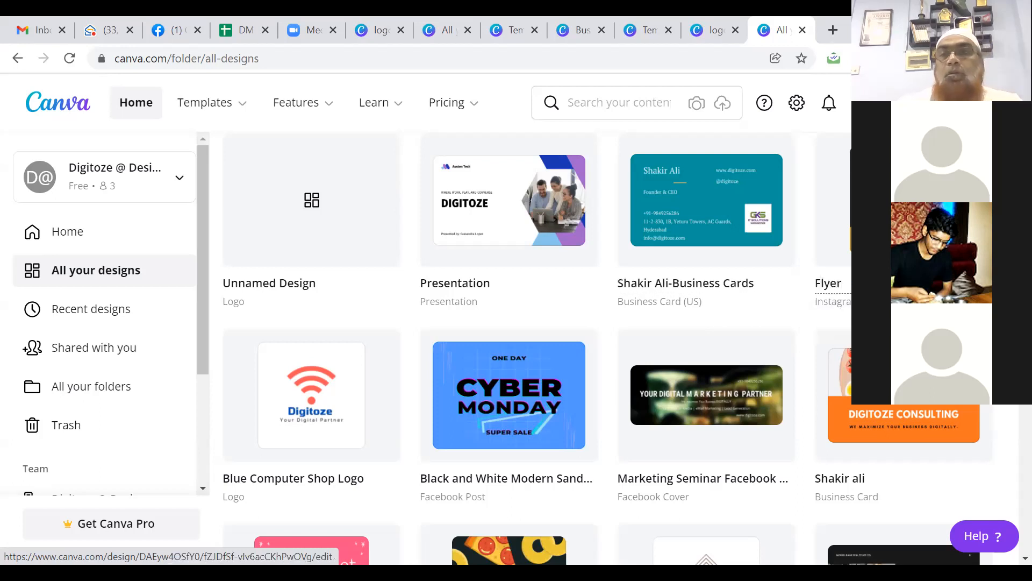
key(Return)
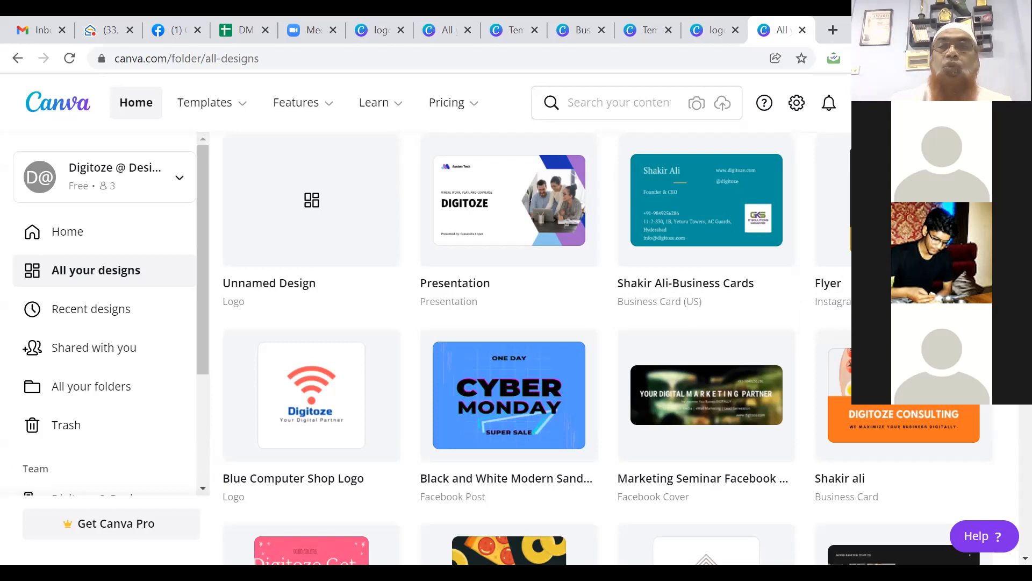
scroll(532, 350, up, 2)
scroll(532, 349, down, 4)
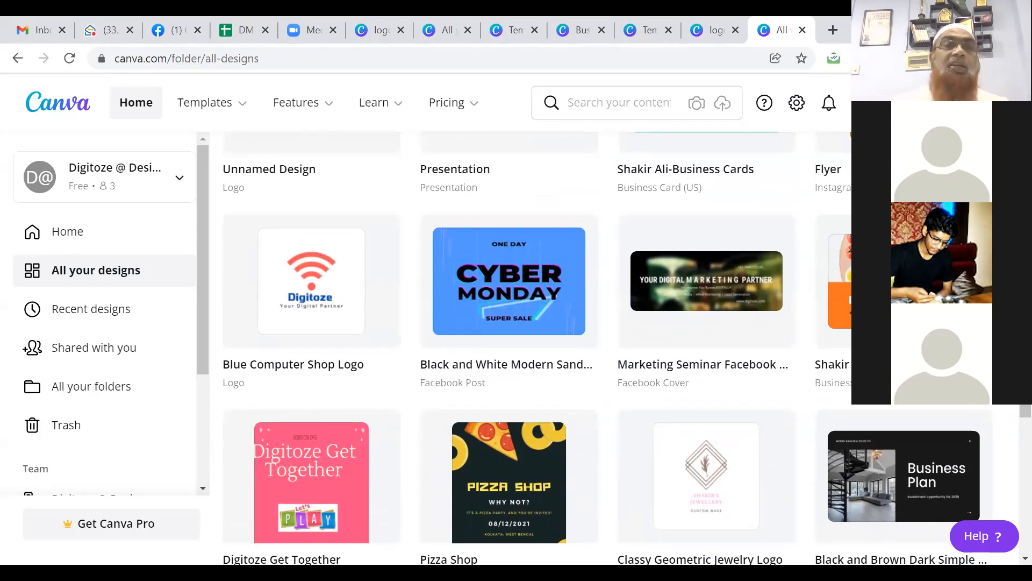
mouse_move(235, 102)
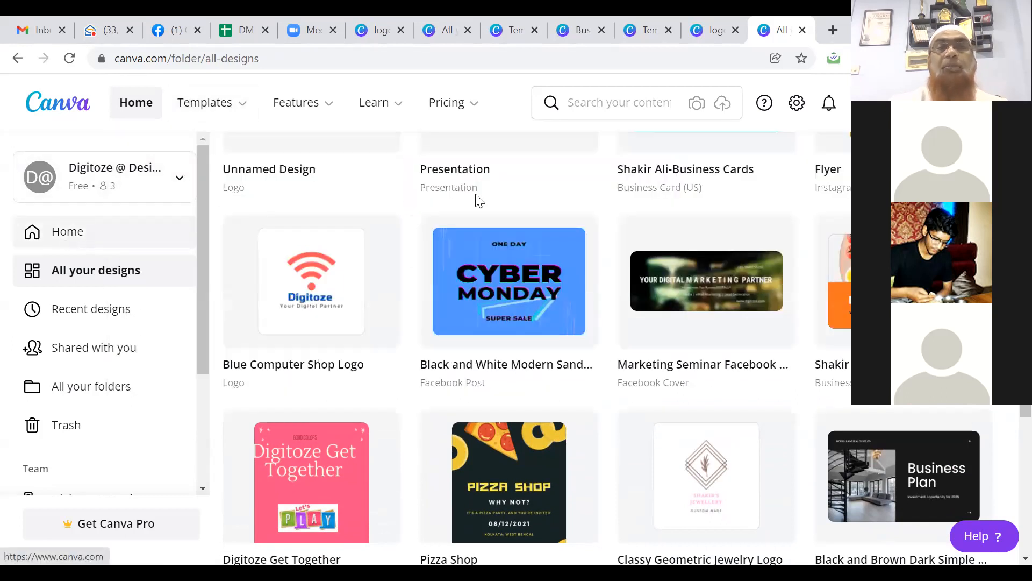
scroll(652, 467, down, 3)
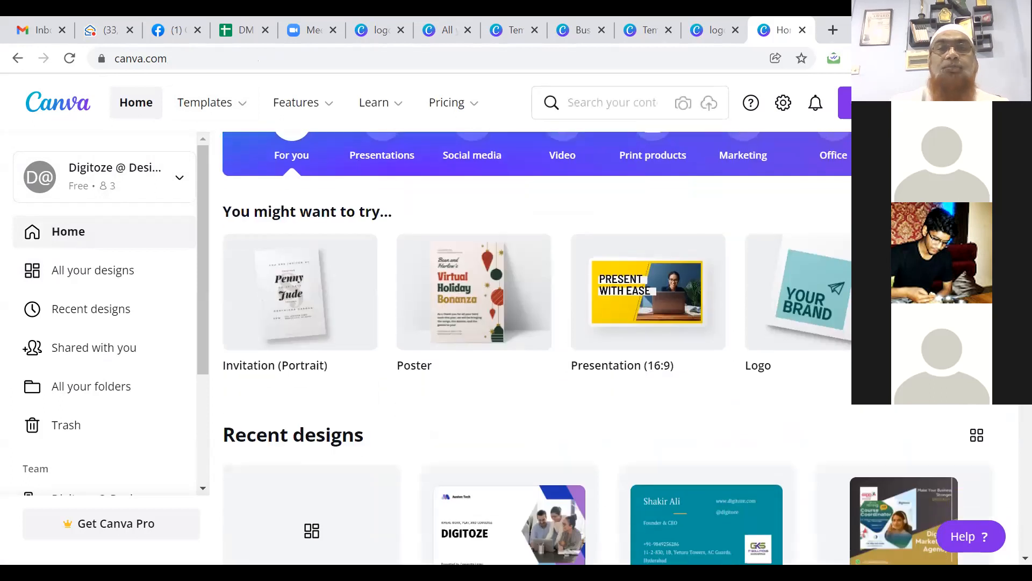
Step: From the Home page's Marketing design types, create a blank Poster
scroll(787, 200, up, 1)
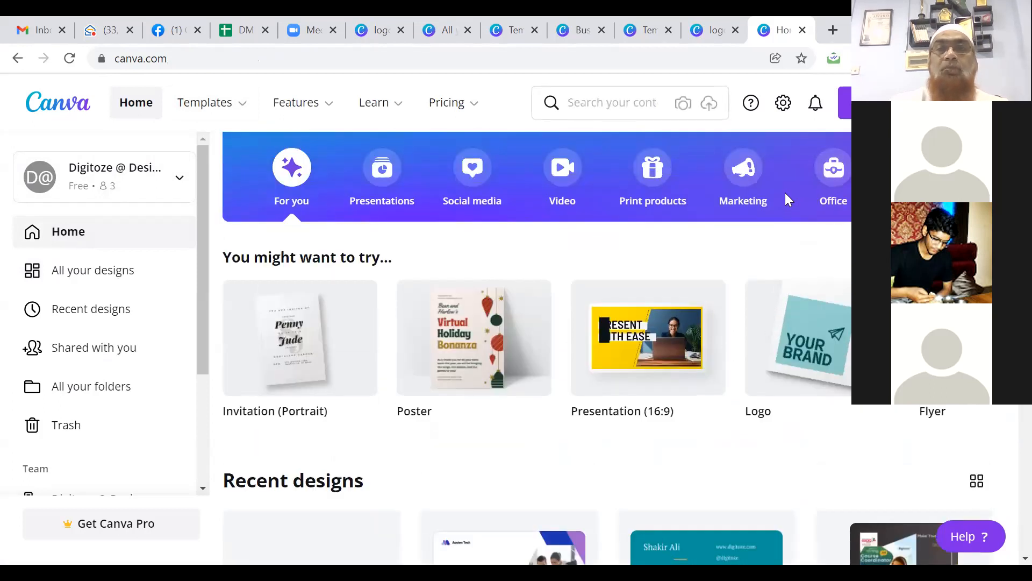
click(743, 173)
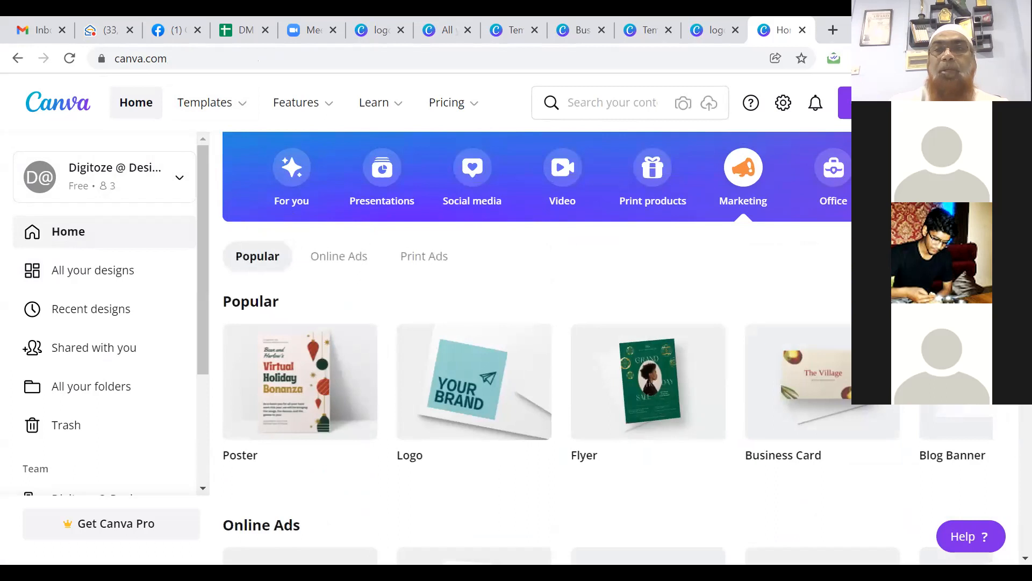
scroll(473, 457, down, 3)
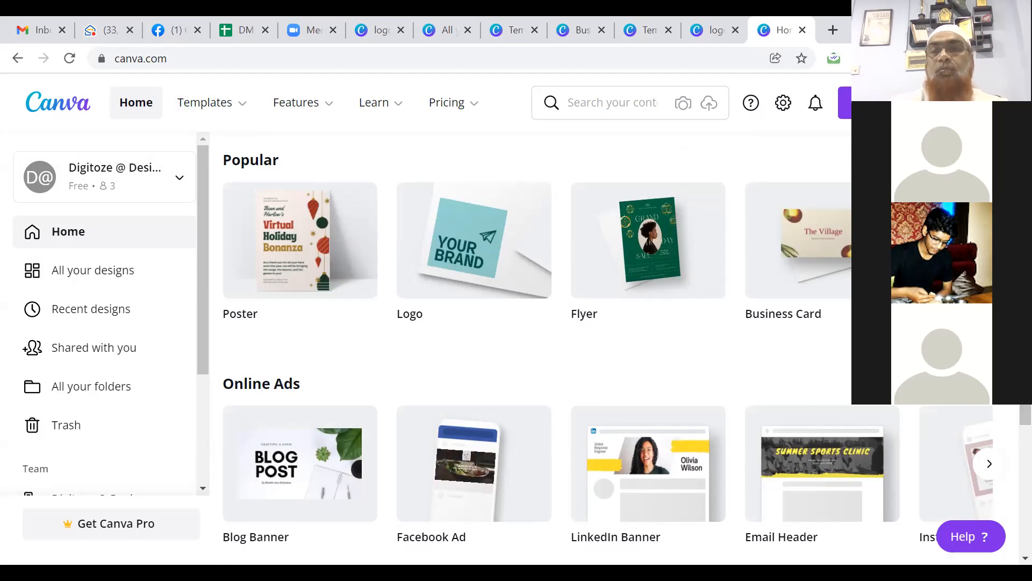
click(989, 240)
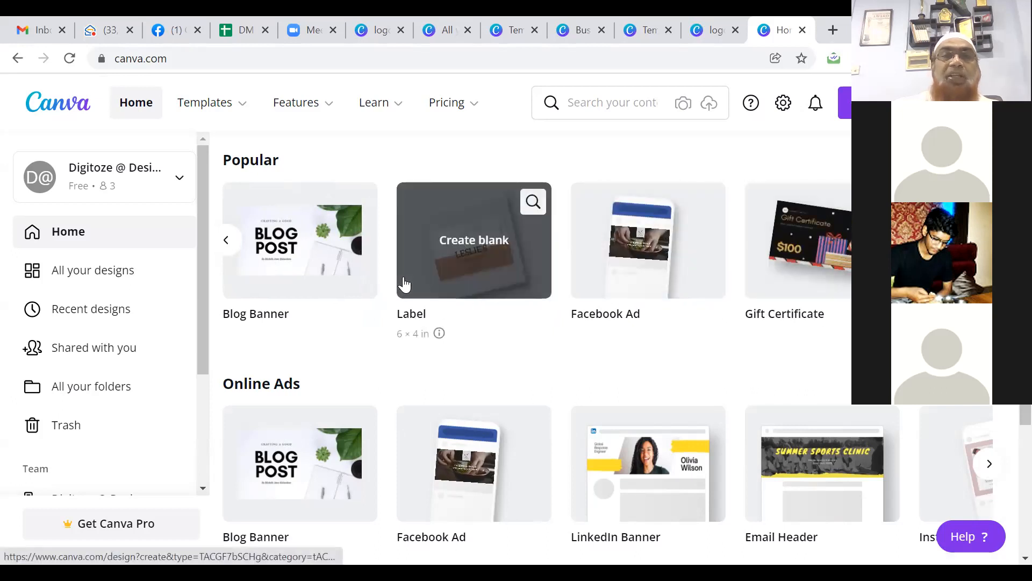
click(226, 241)
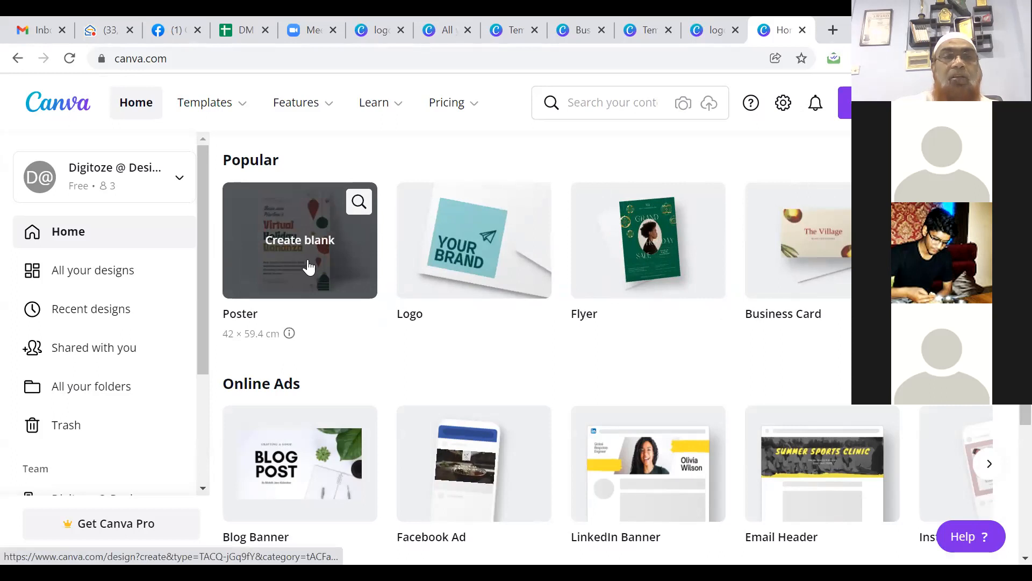
click(308, 266)
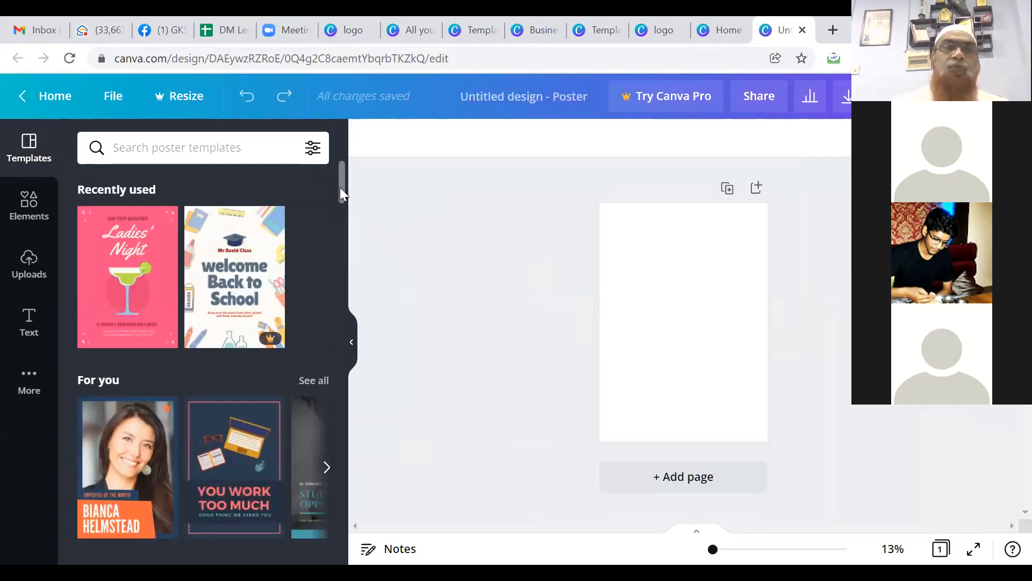
Step: Apply the Ladies' Night template, then replace it with the You Work Too Much template
drag(342, 191, 337, 187)
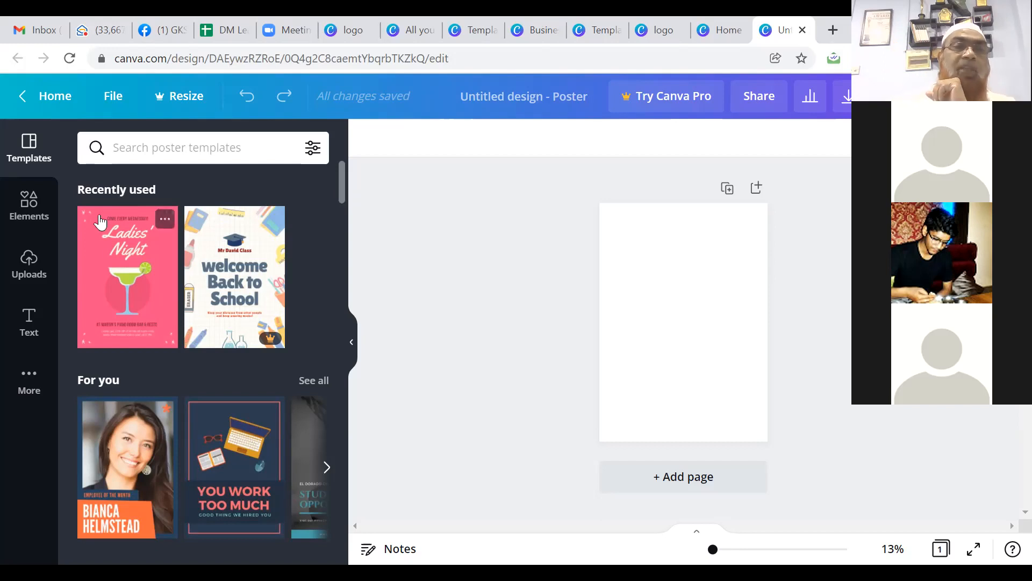
click(121, 269)
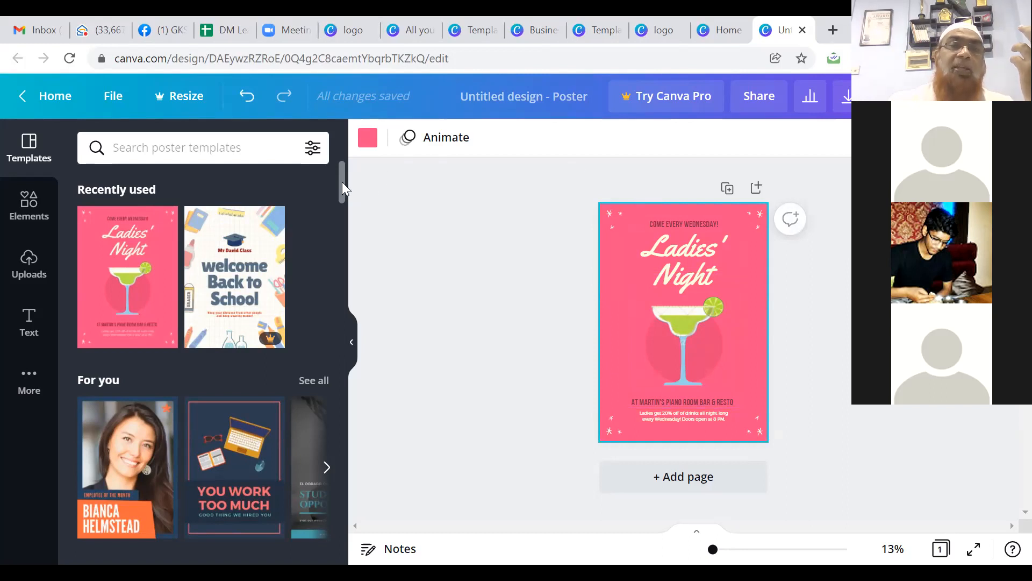
drag(342, 181, 342, 199)
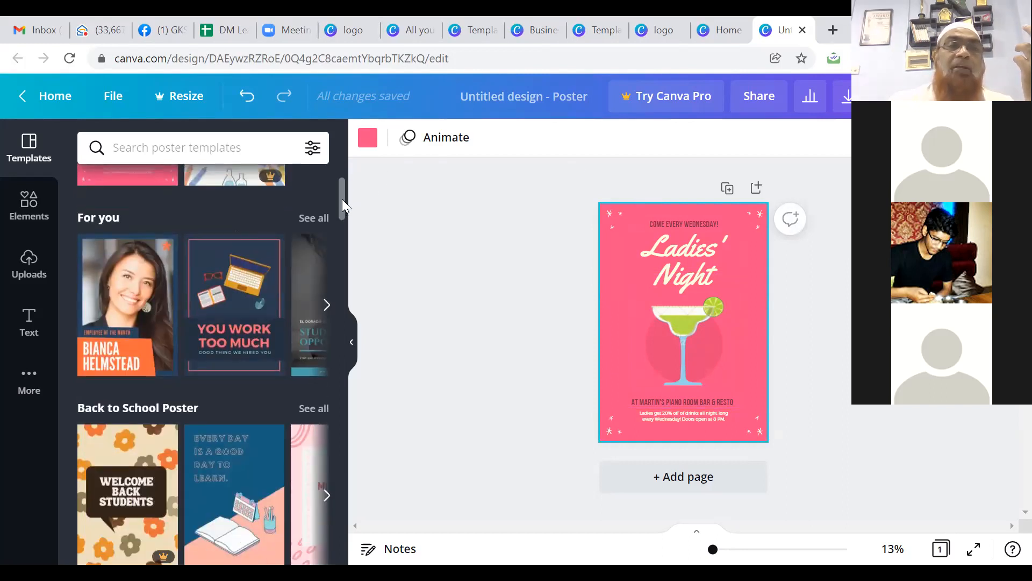
click(221, 301)
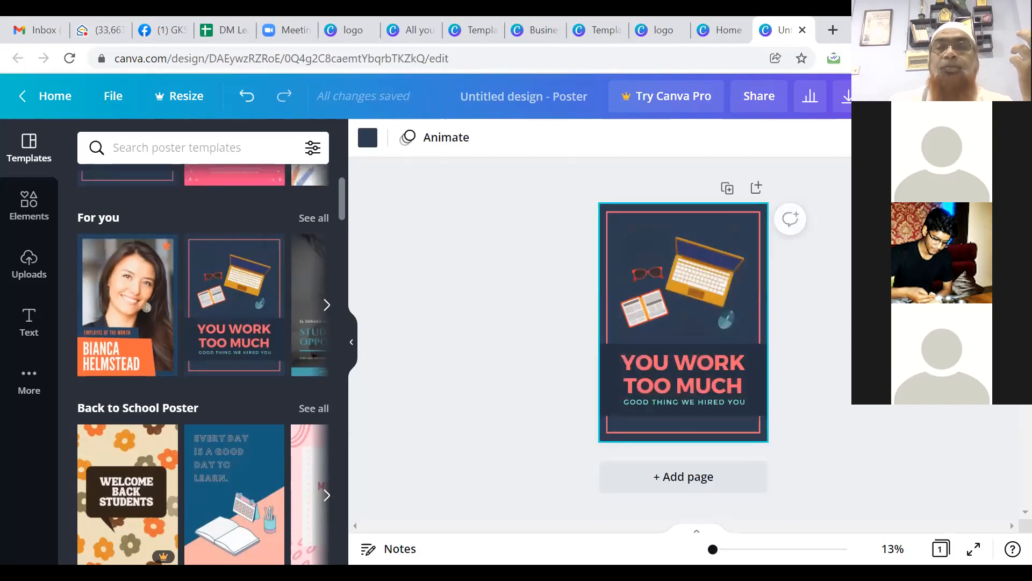